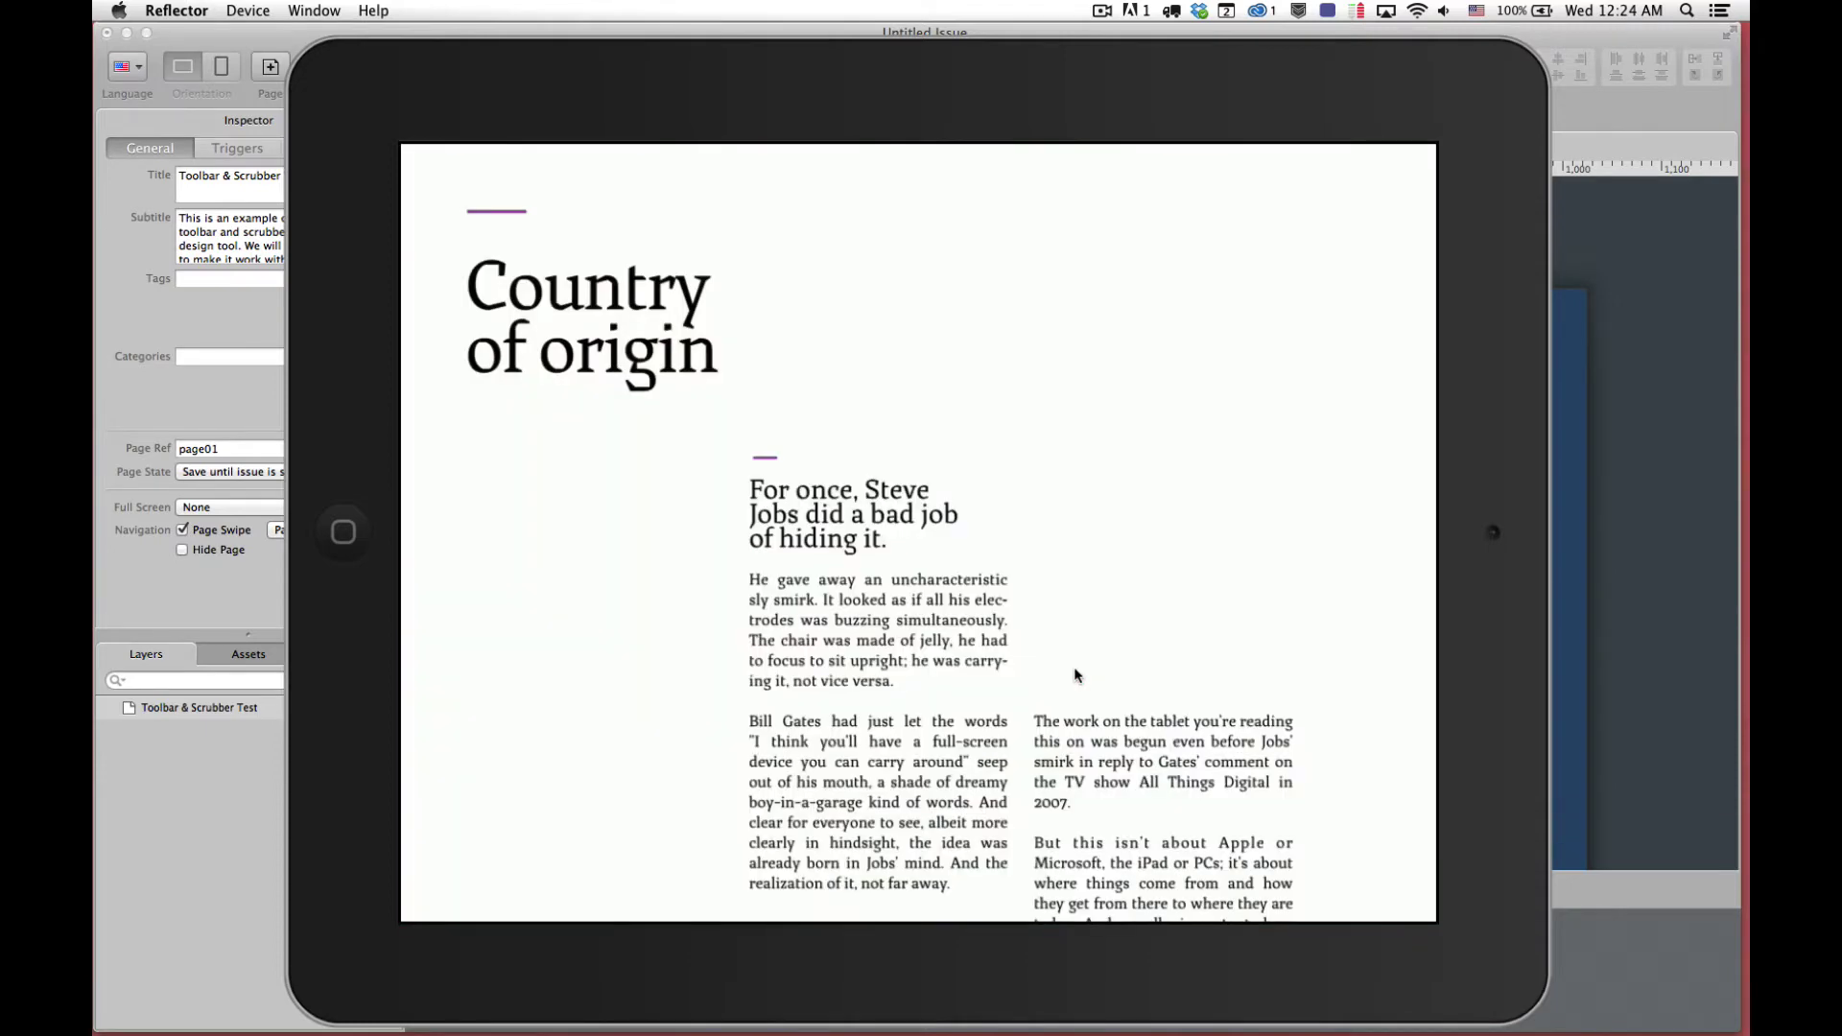
Switch to Reflector to review the mirrored iPad 'Country of origin' article page
key("super+Tab")
key("super+Tab")
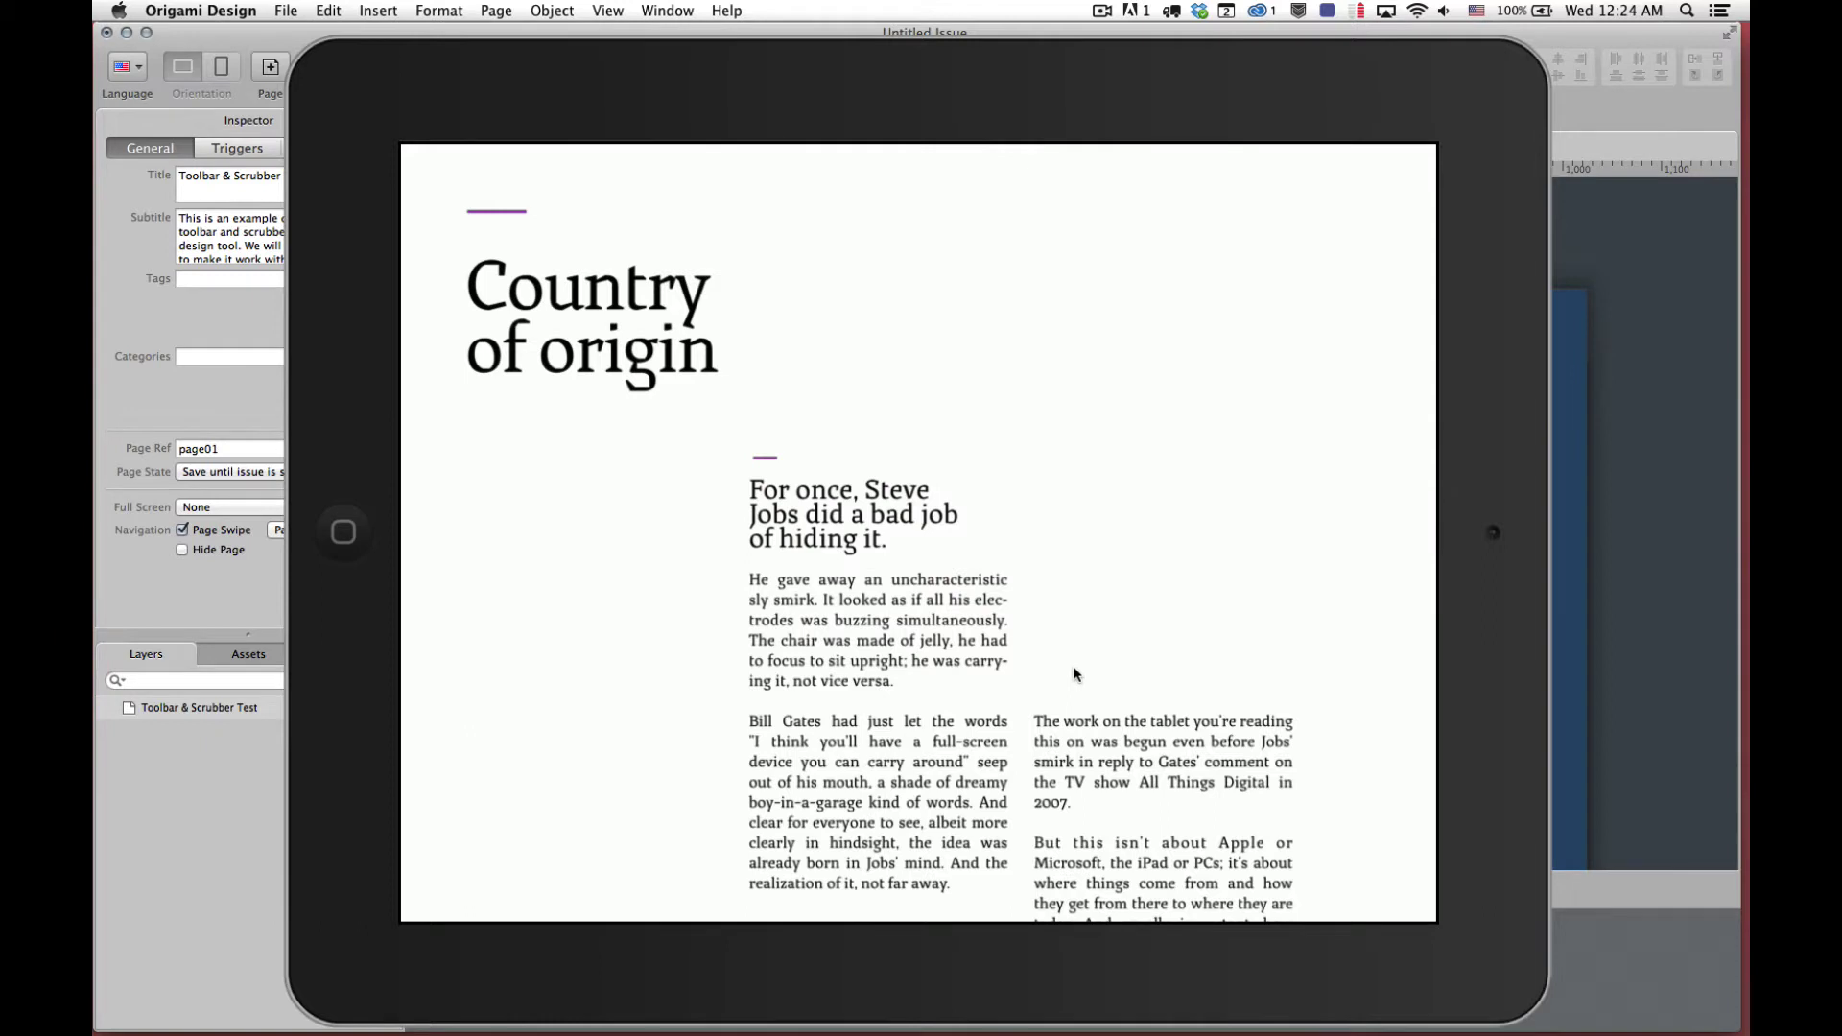
left_click(1005, 732)
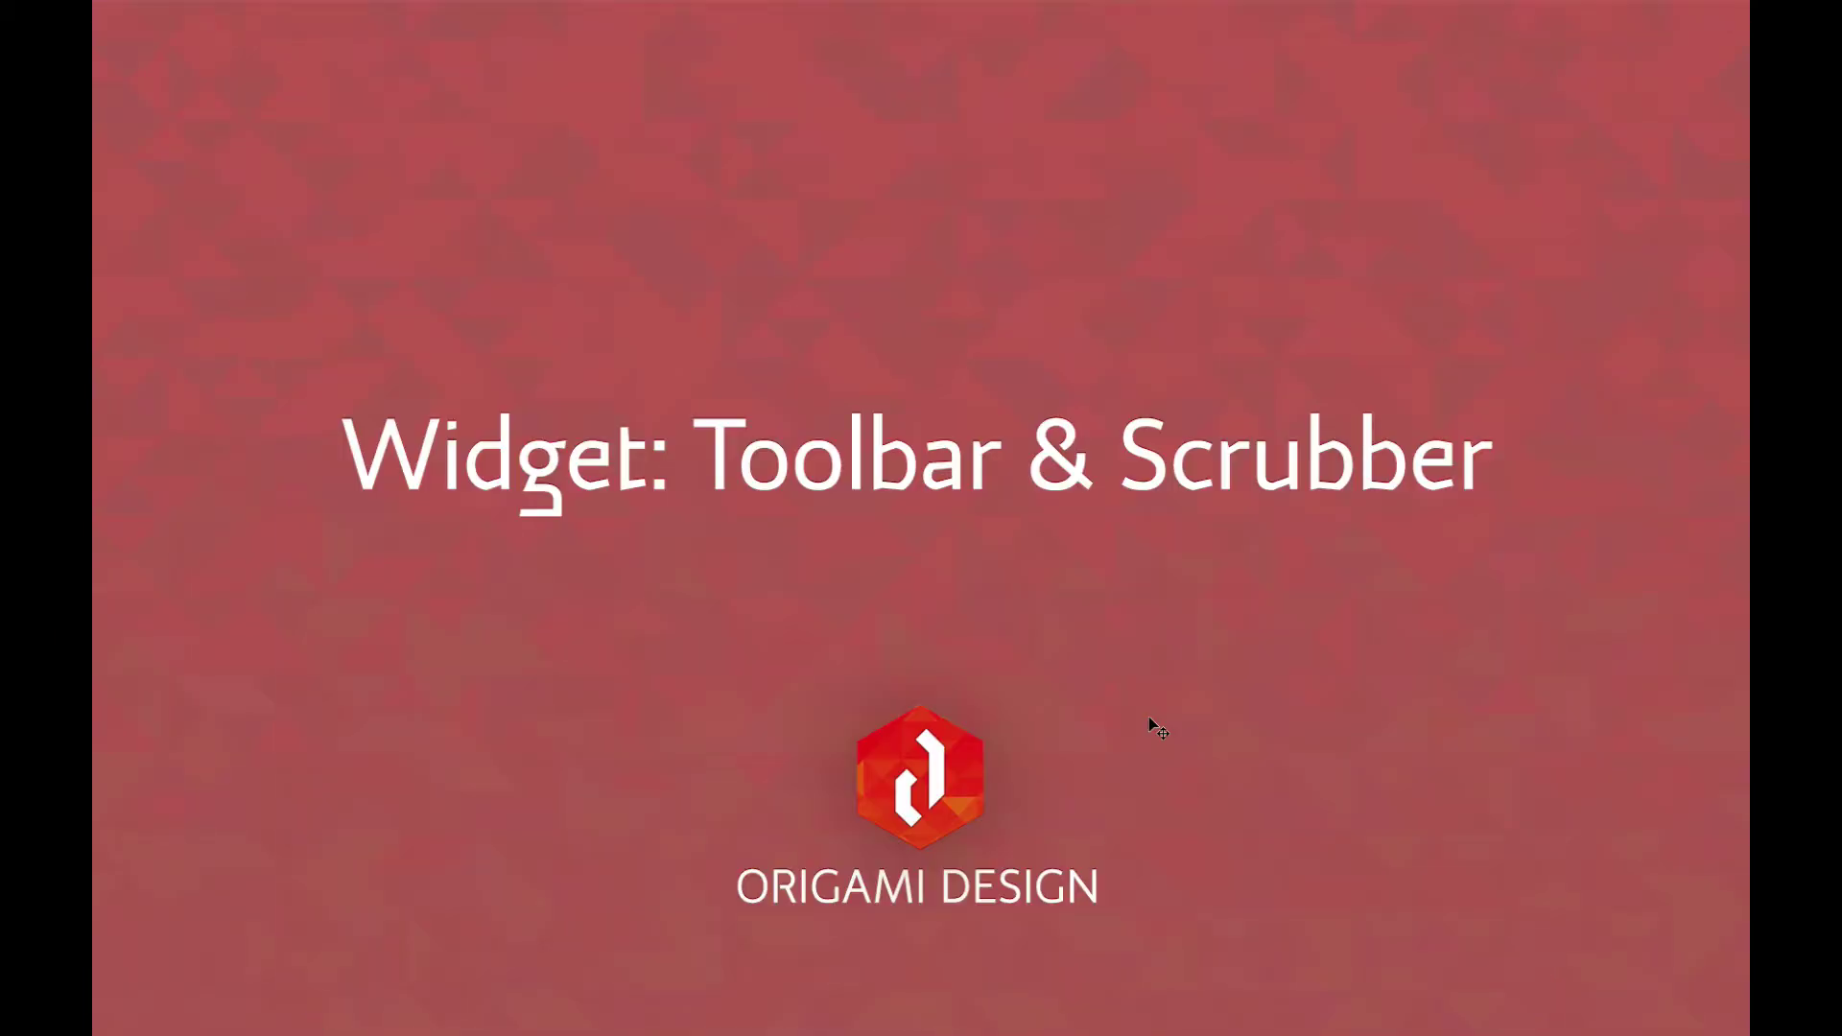
Return to the 'Toolbar & Scrubber Test' page in Origami Design and show the empty Widgets library
key("super+Tab")
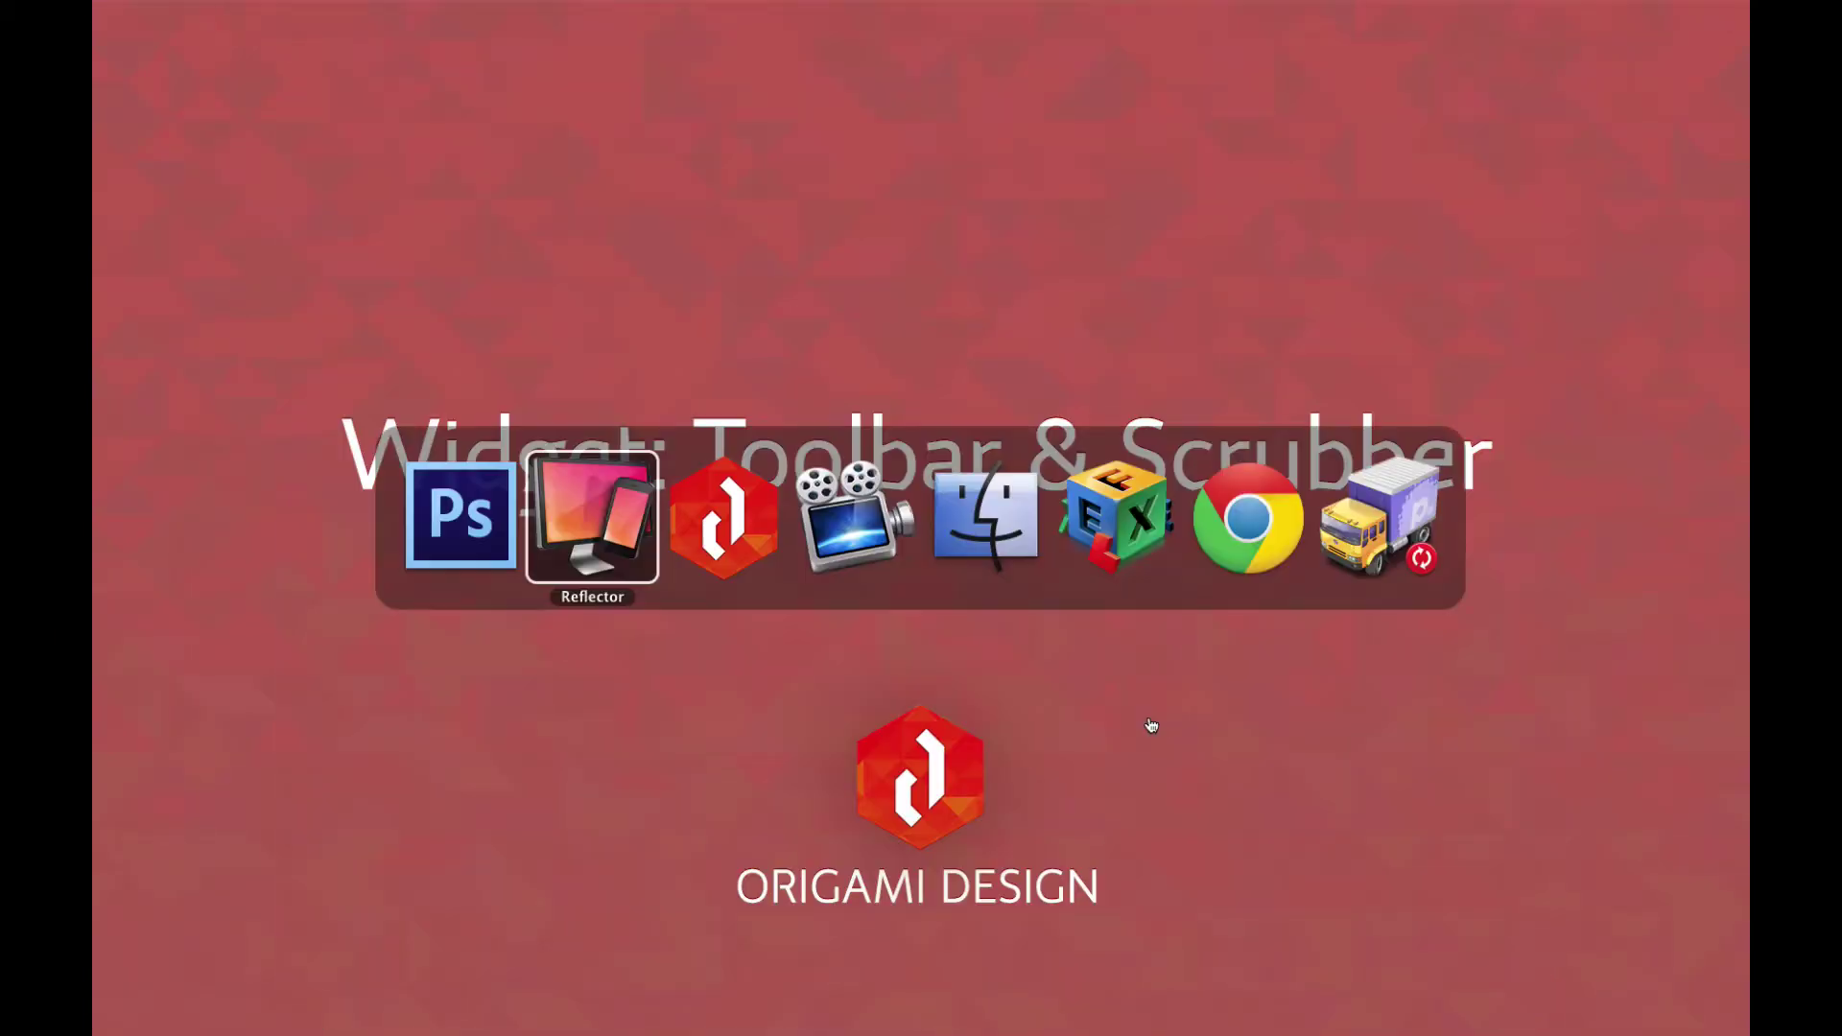
key("super+Tab")
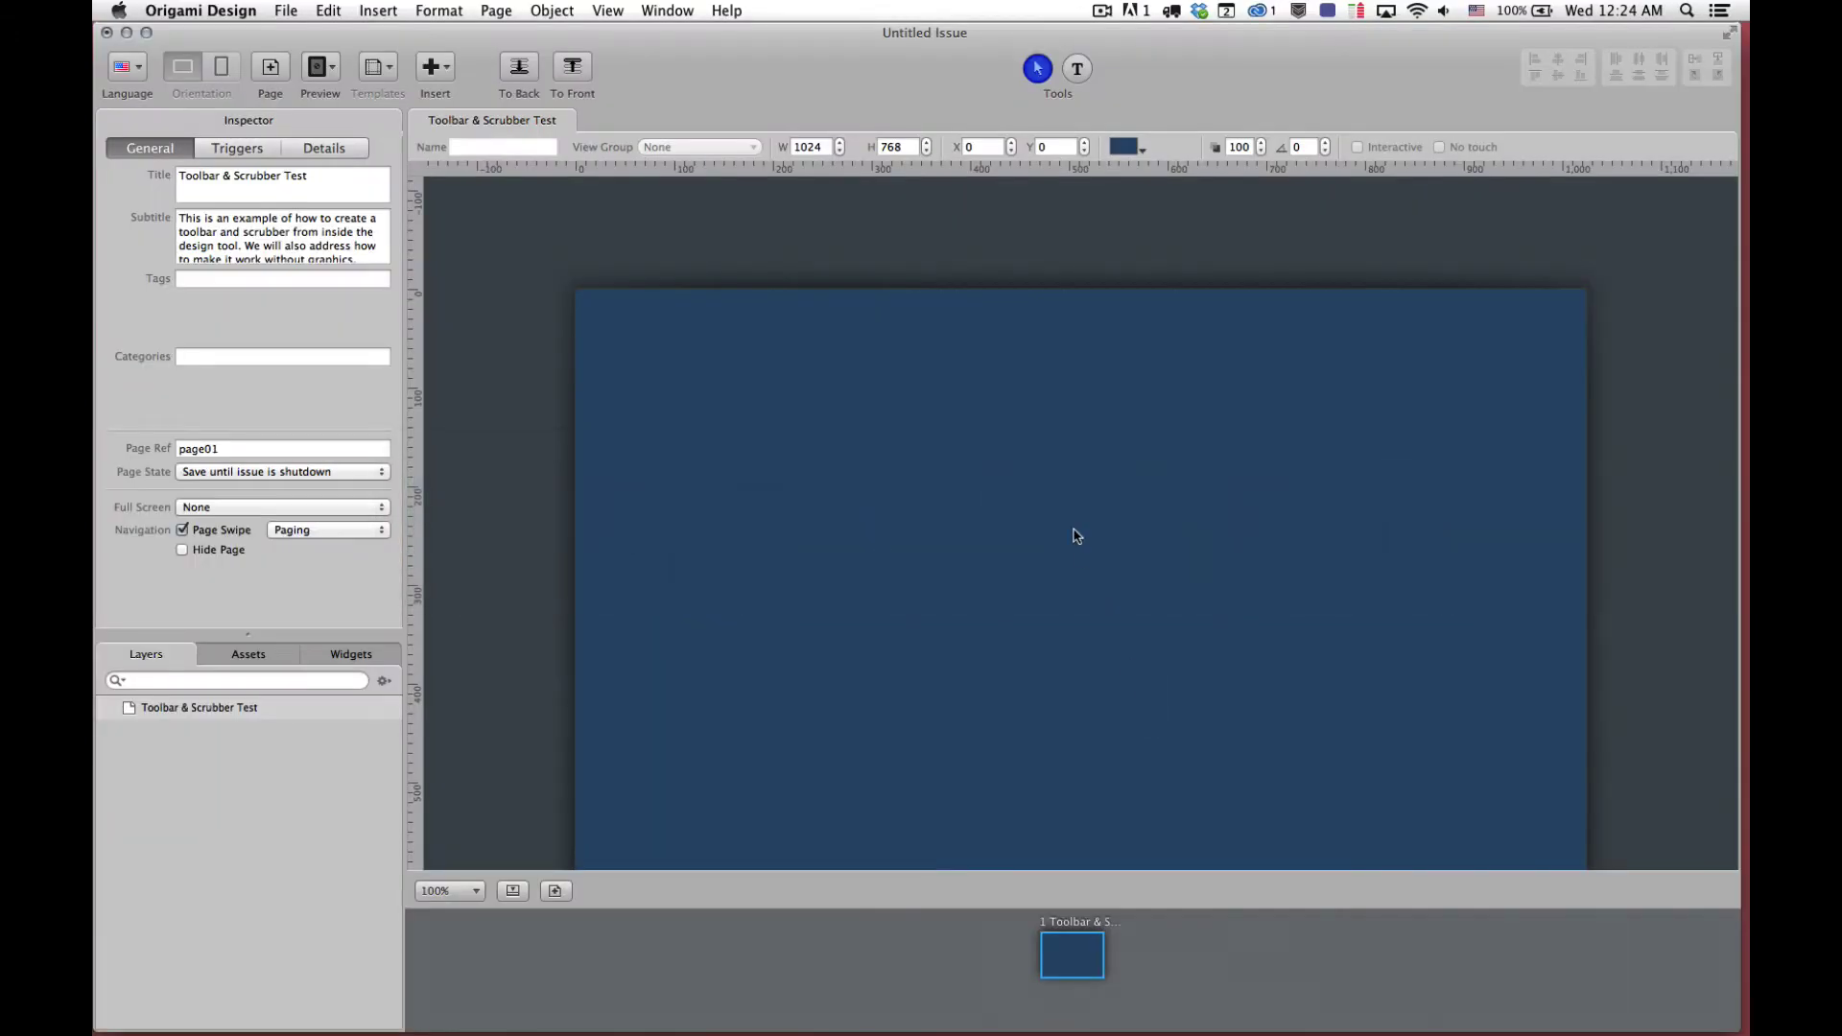
scroll(1077, 536, "up", 2)
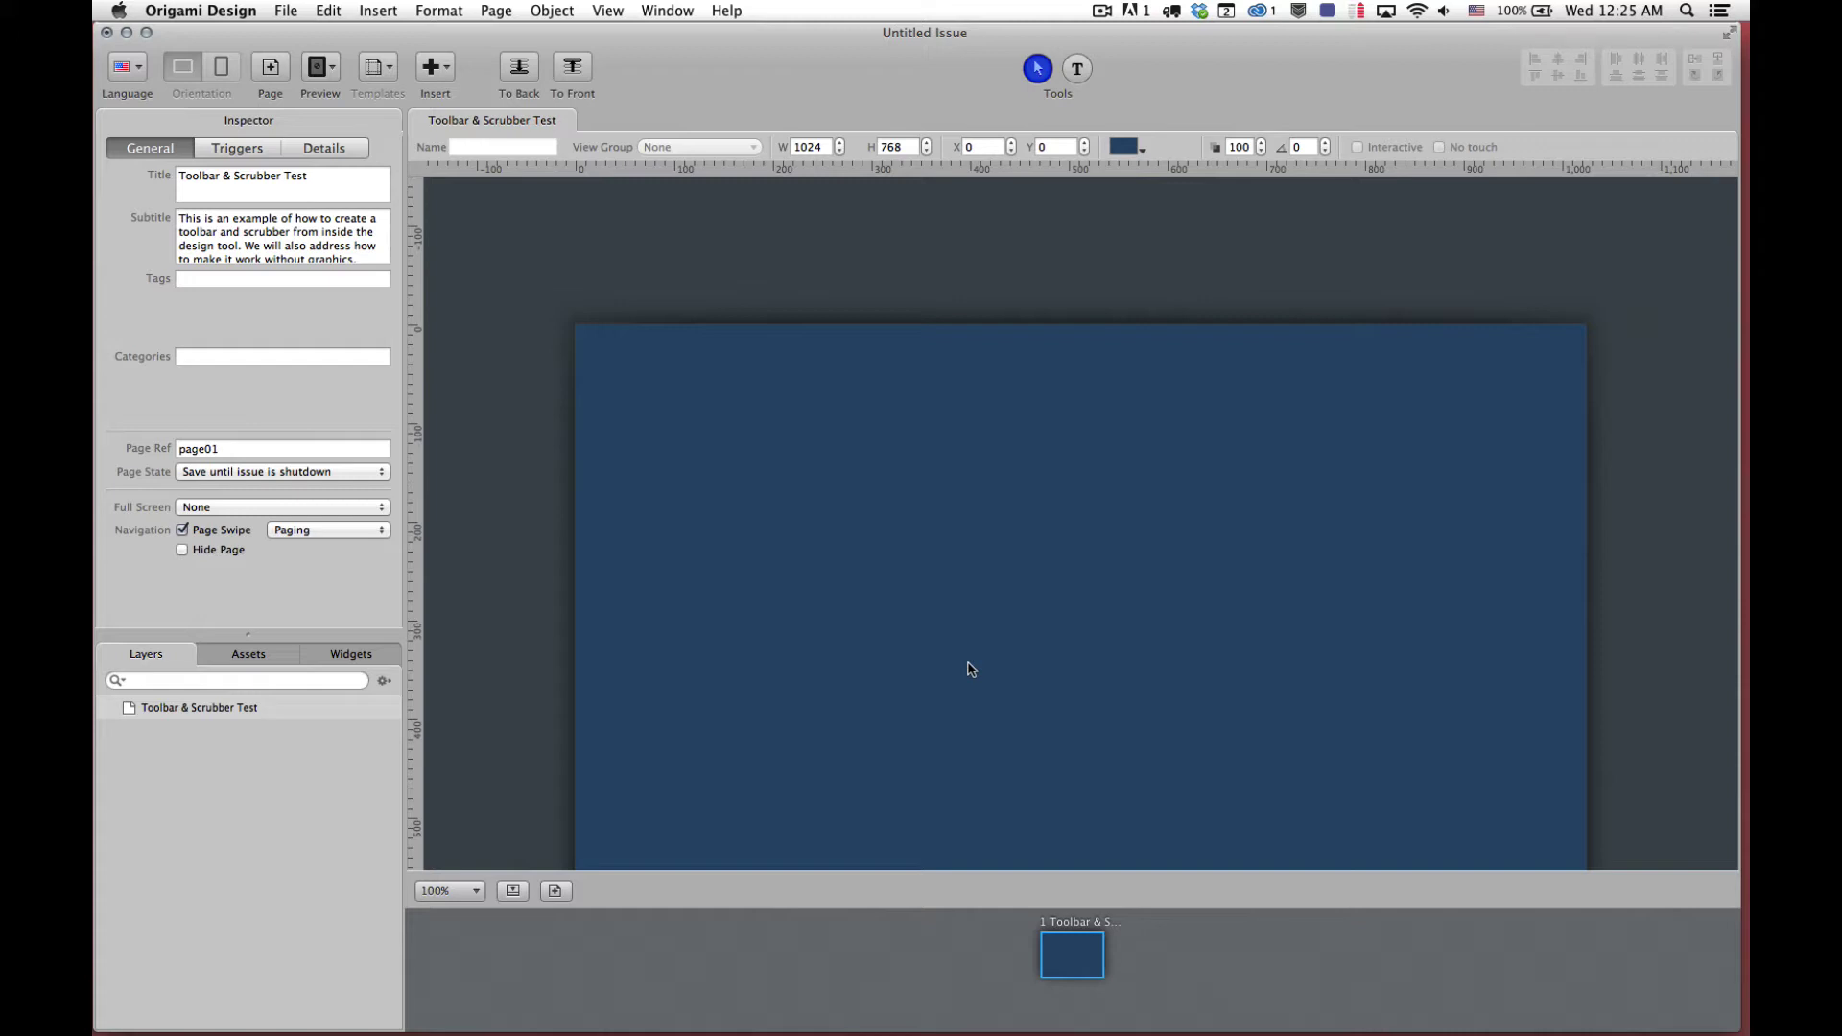
left_click(350, 655)
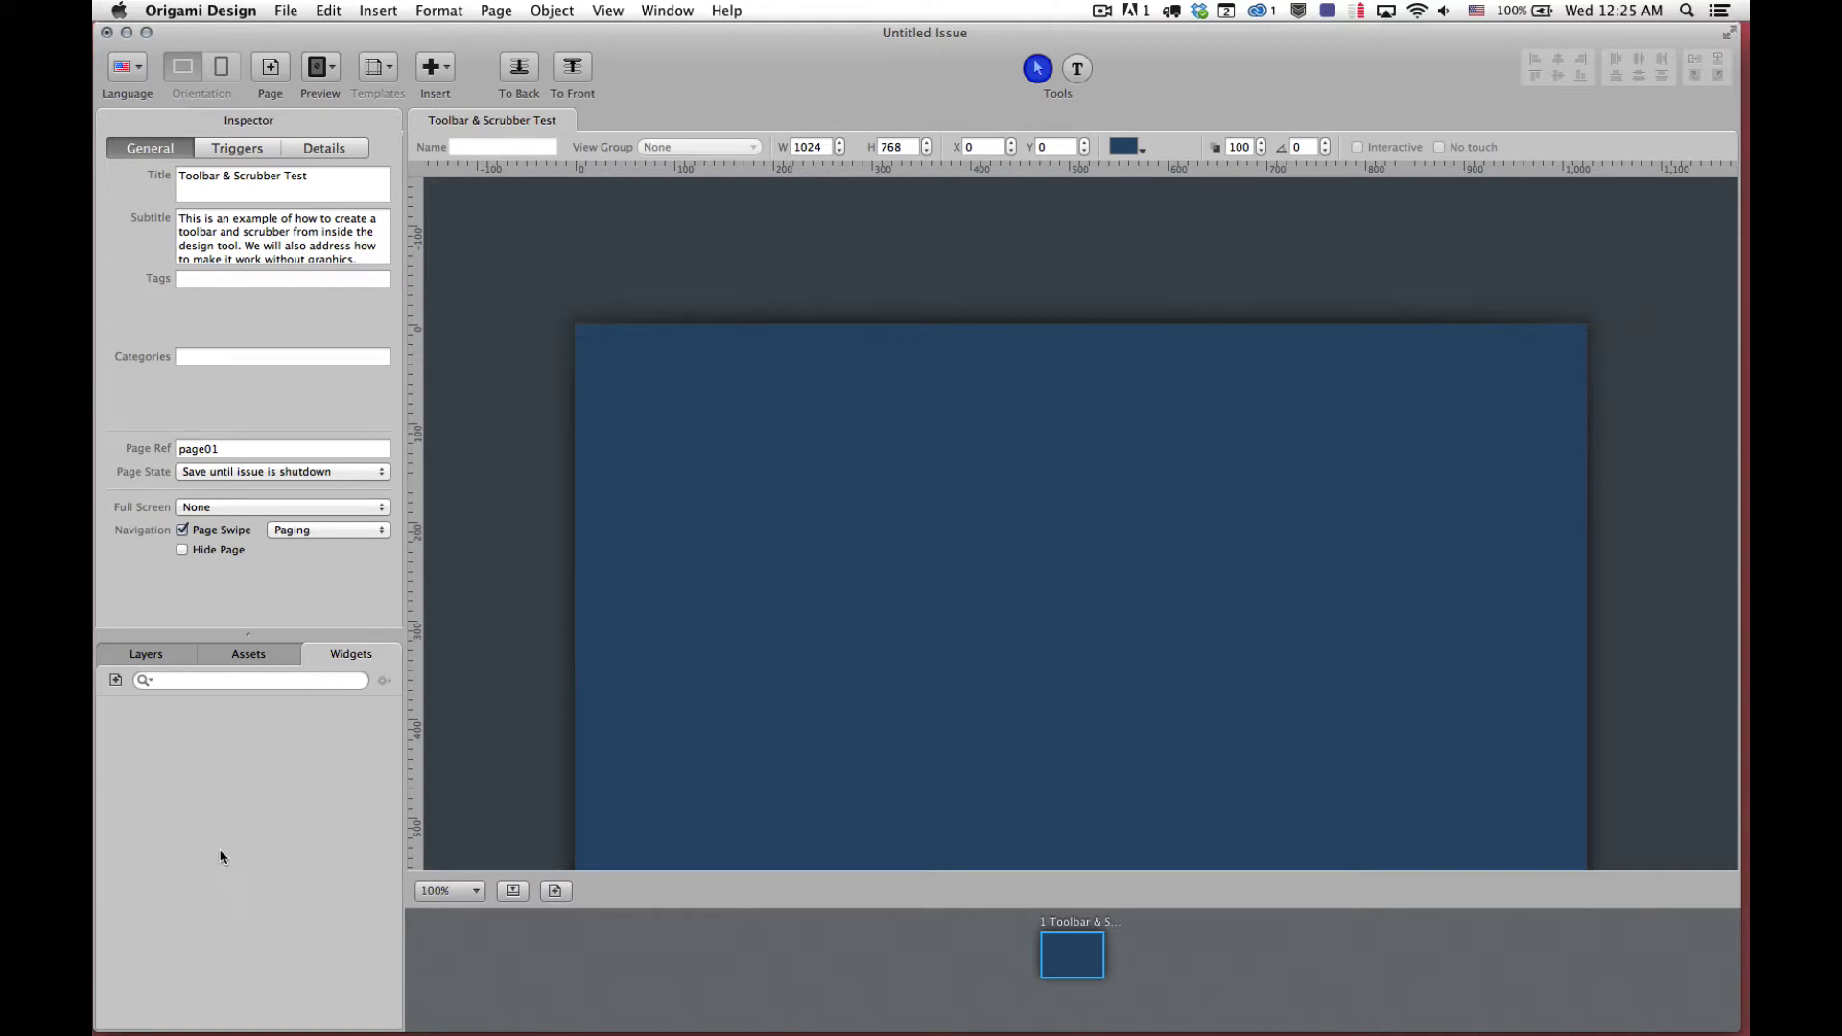
Add a Scrubber widget and a Toolbar widget to the project's widget library
left_click(116, 682)
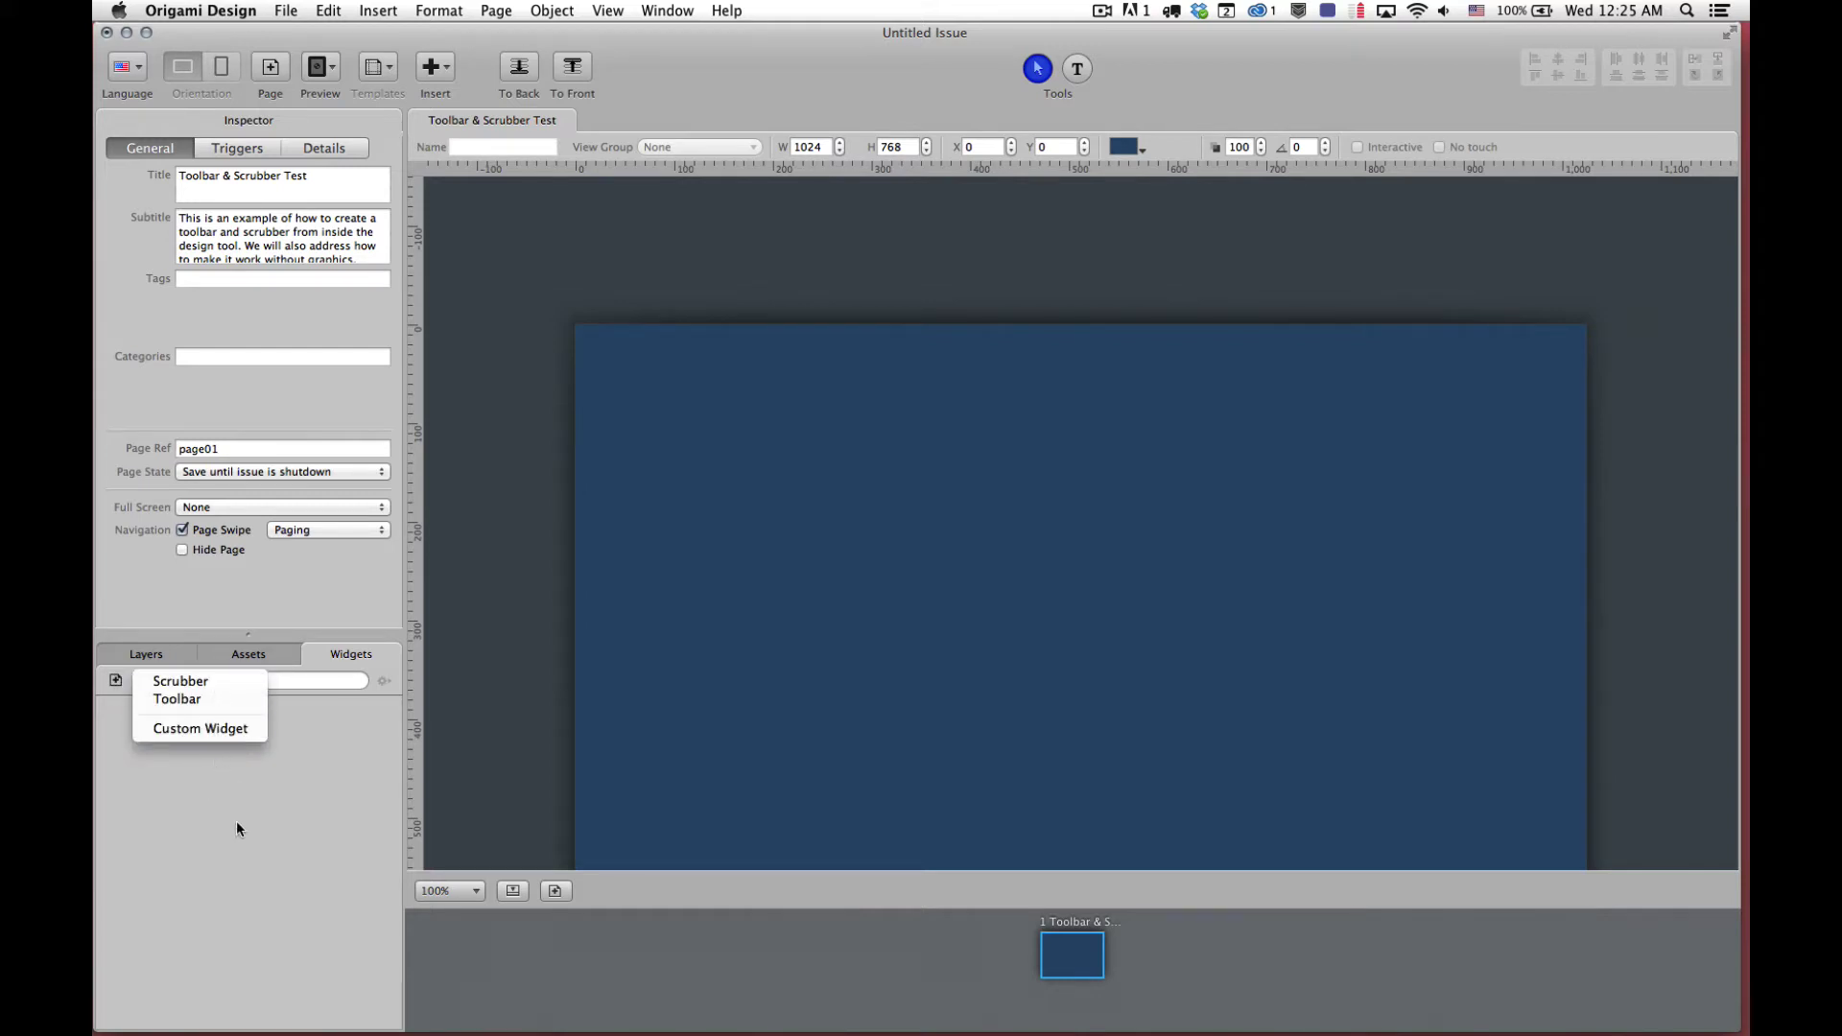
left_click(204, 681)
left_click(116, 680)
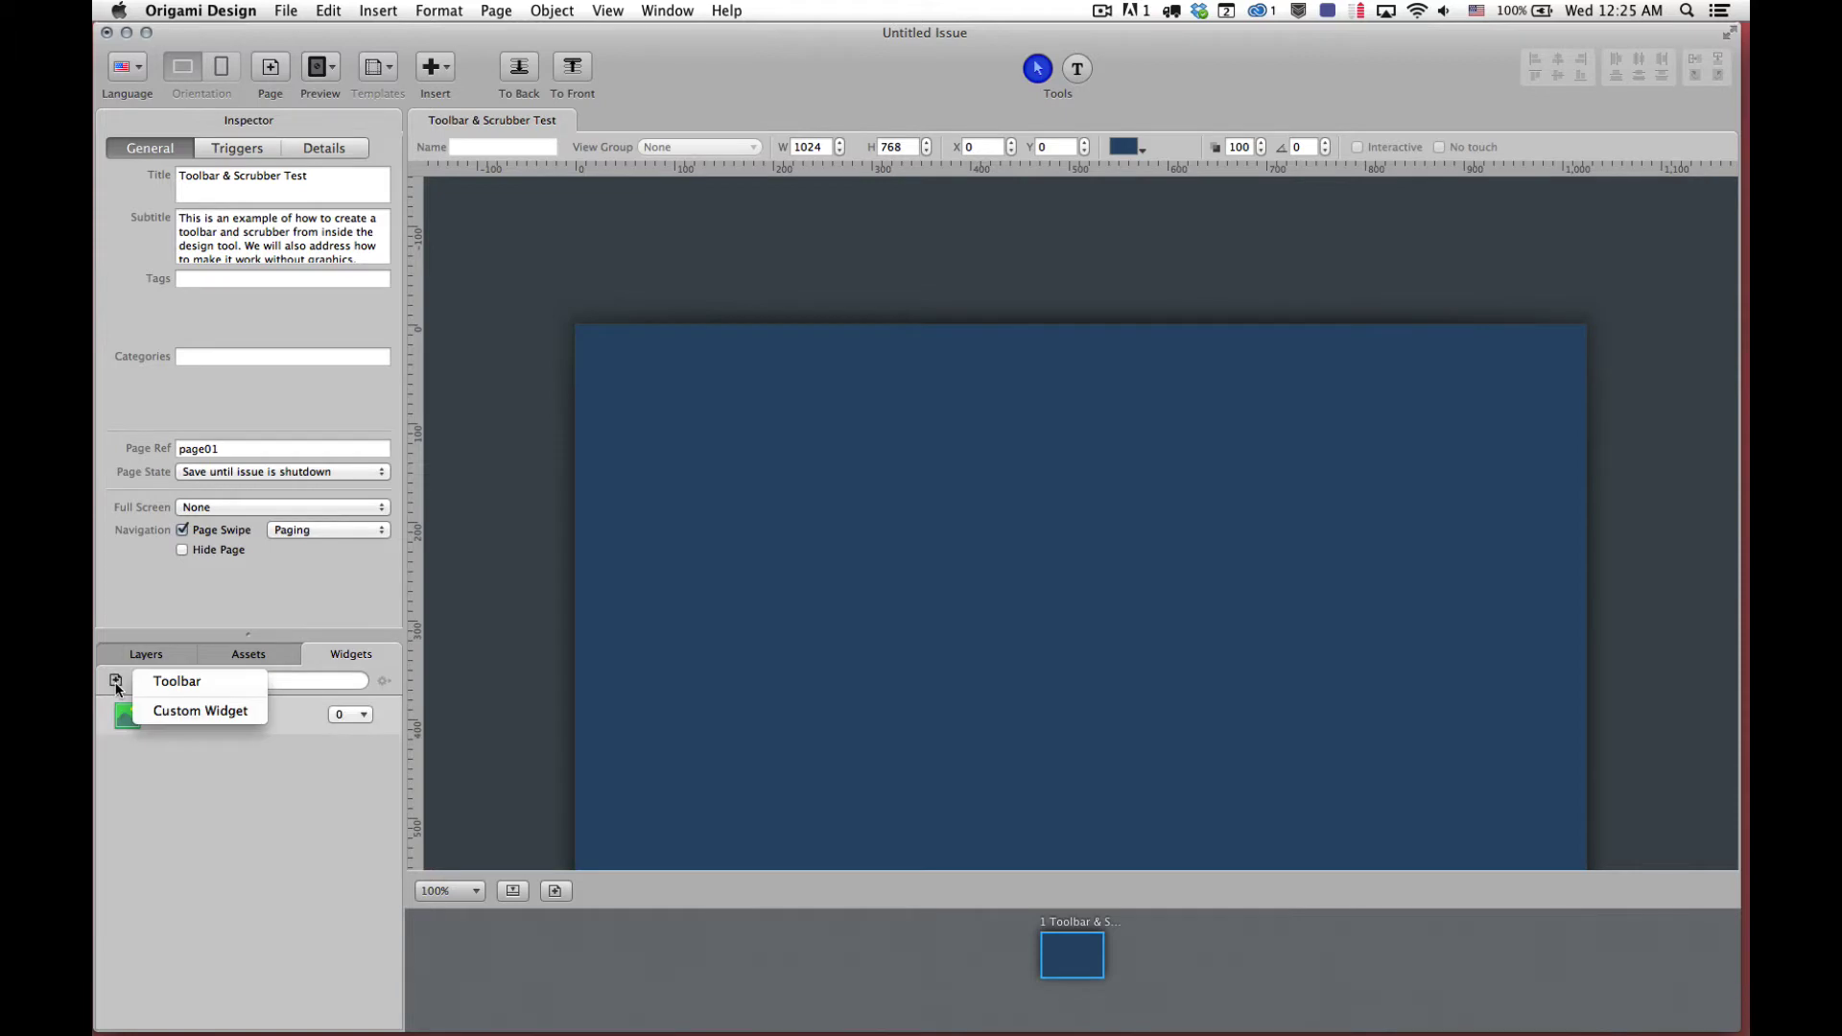
left_click(171, 679)
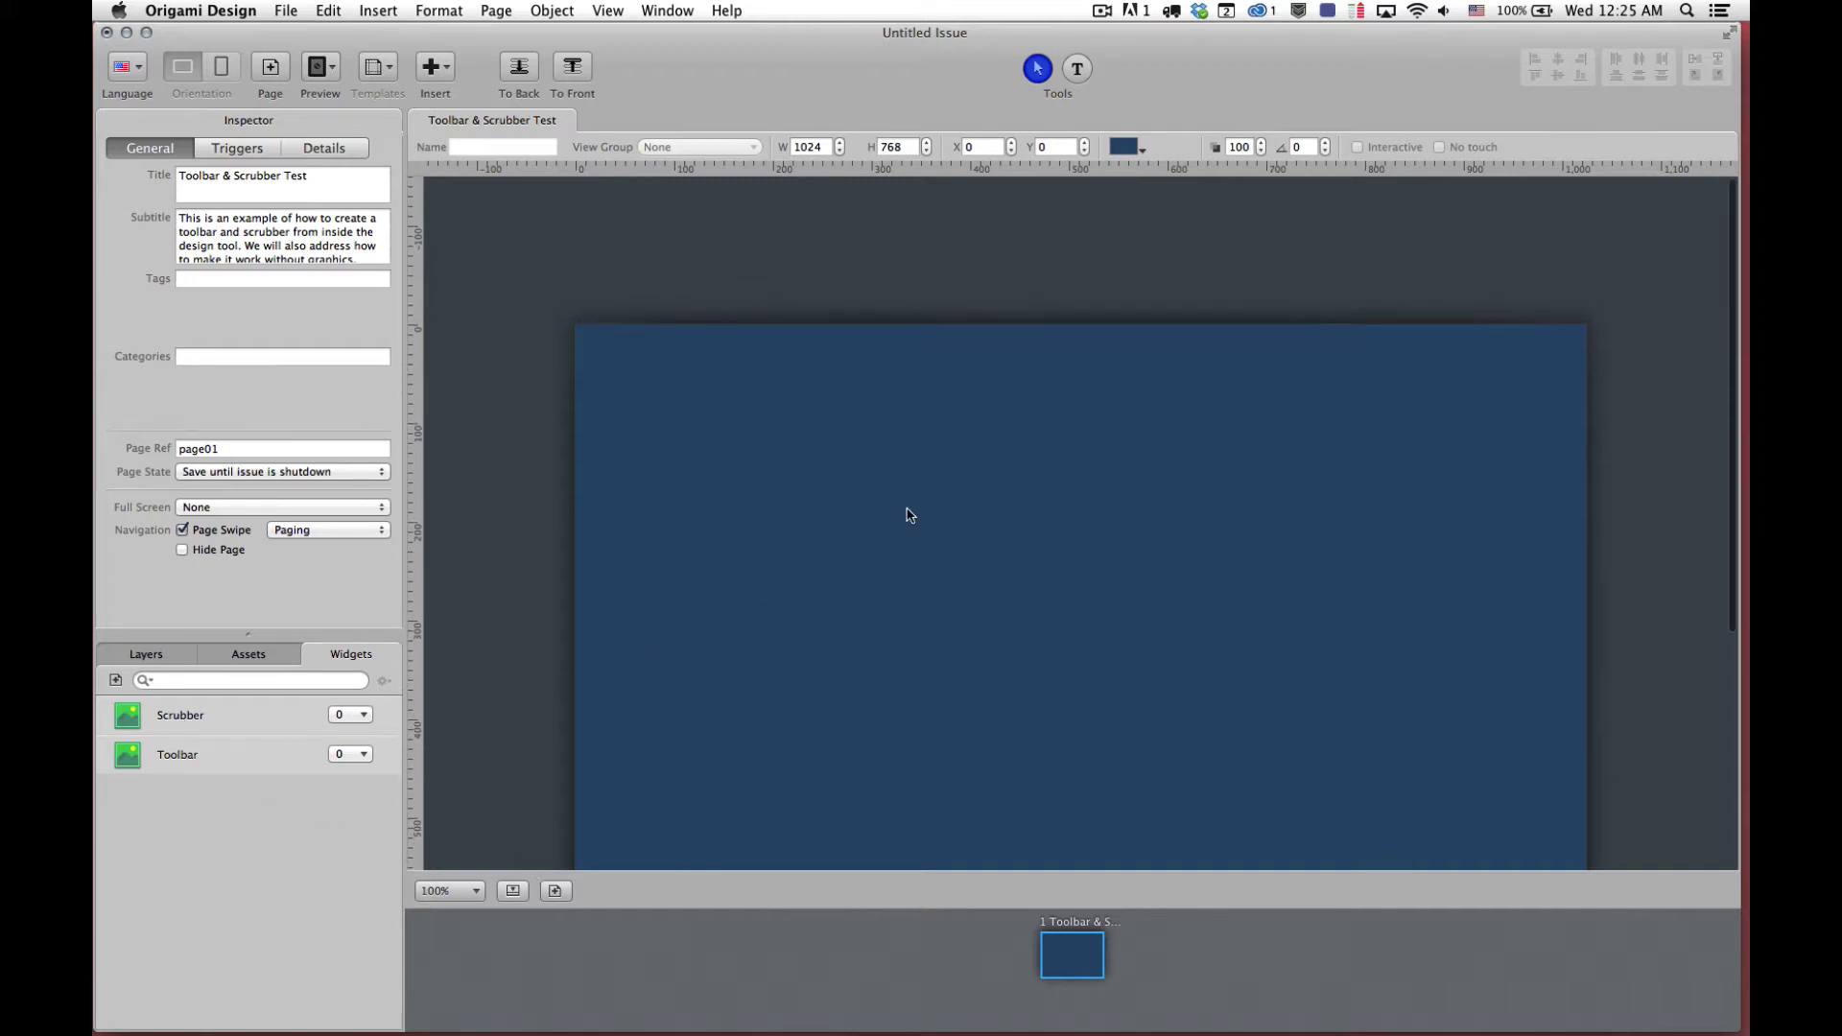
Place the Toolbar and Scrubber bars above the page's top edge and review the widget options
left_click_drag(901, 481, 897, 577)
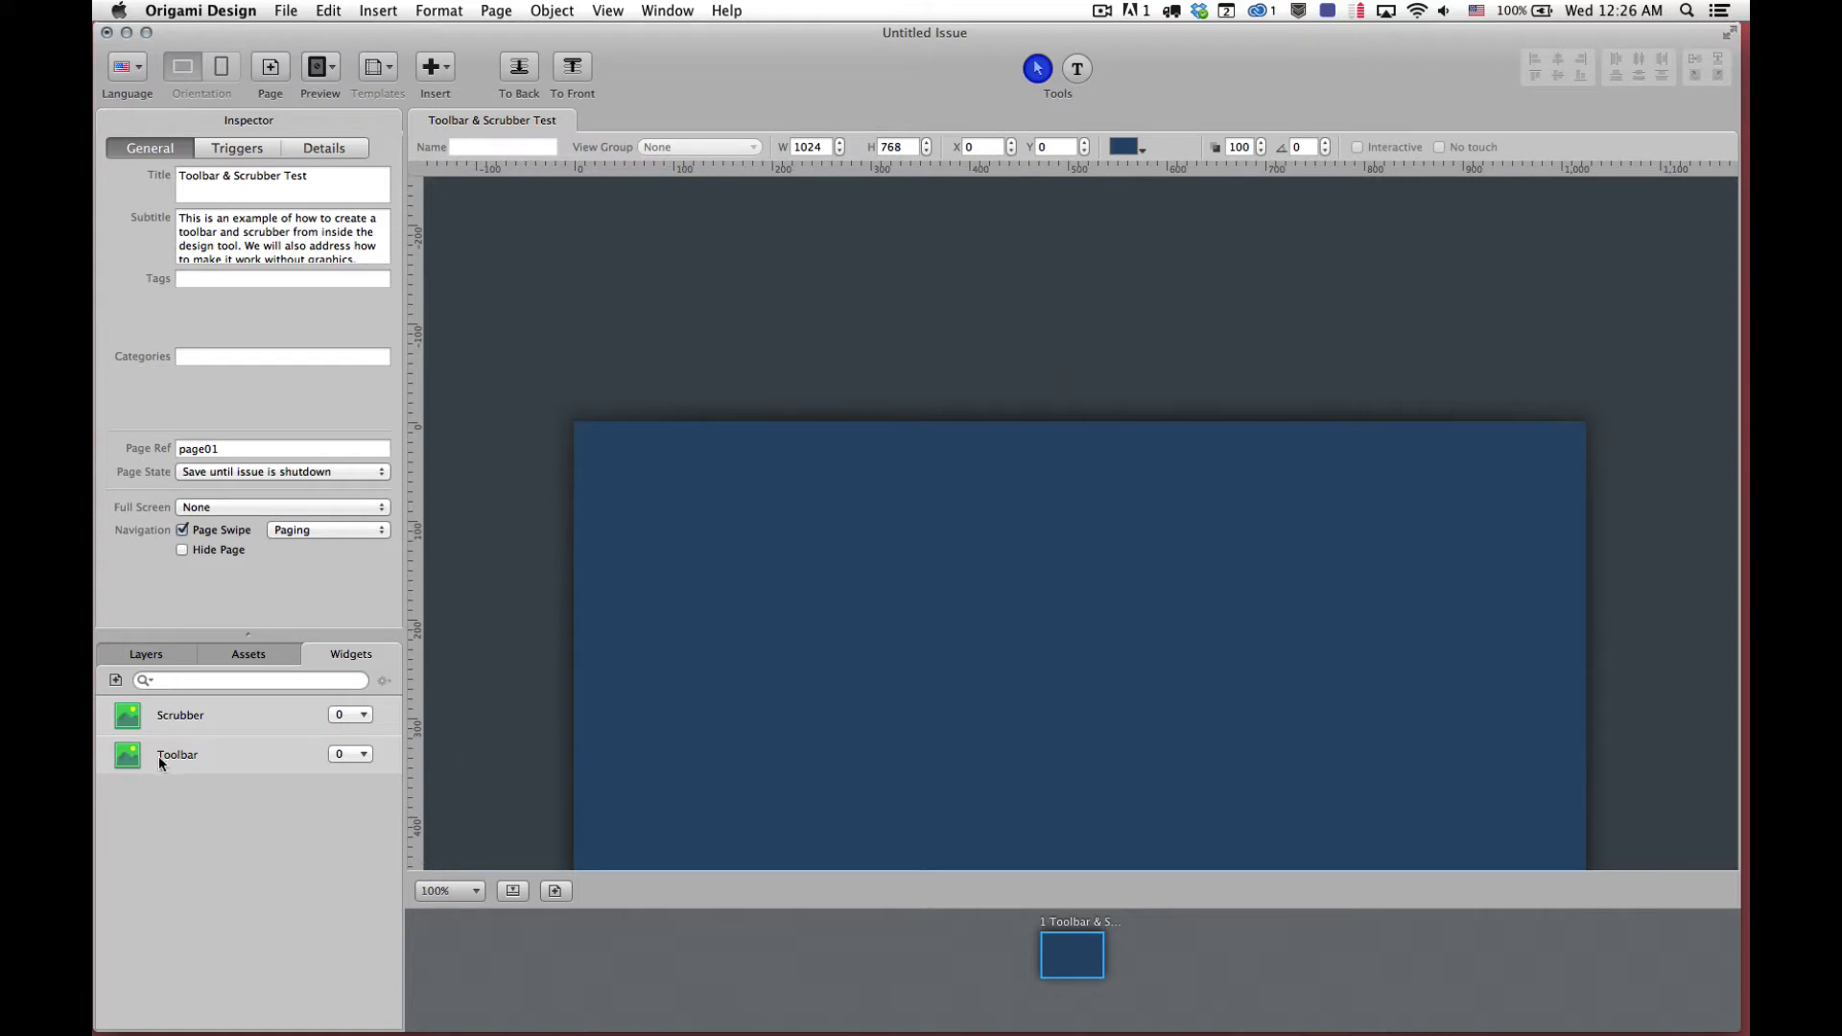
left_click_drag(152, 762, 735, 444)
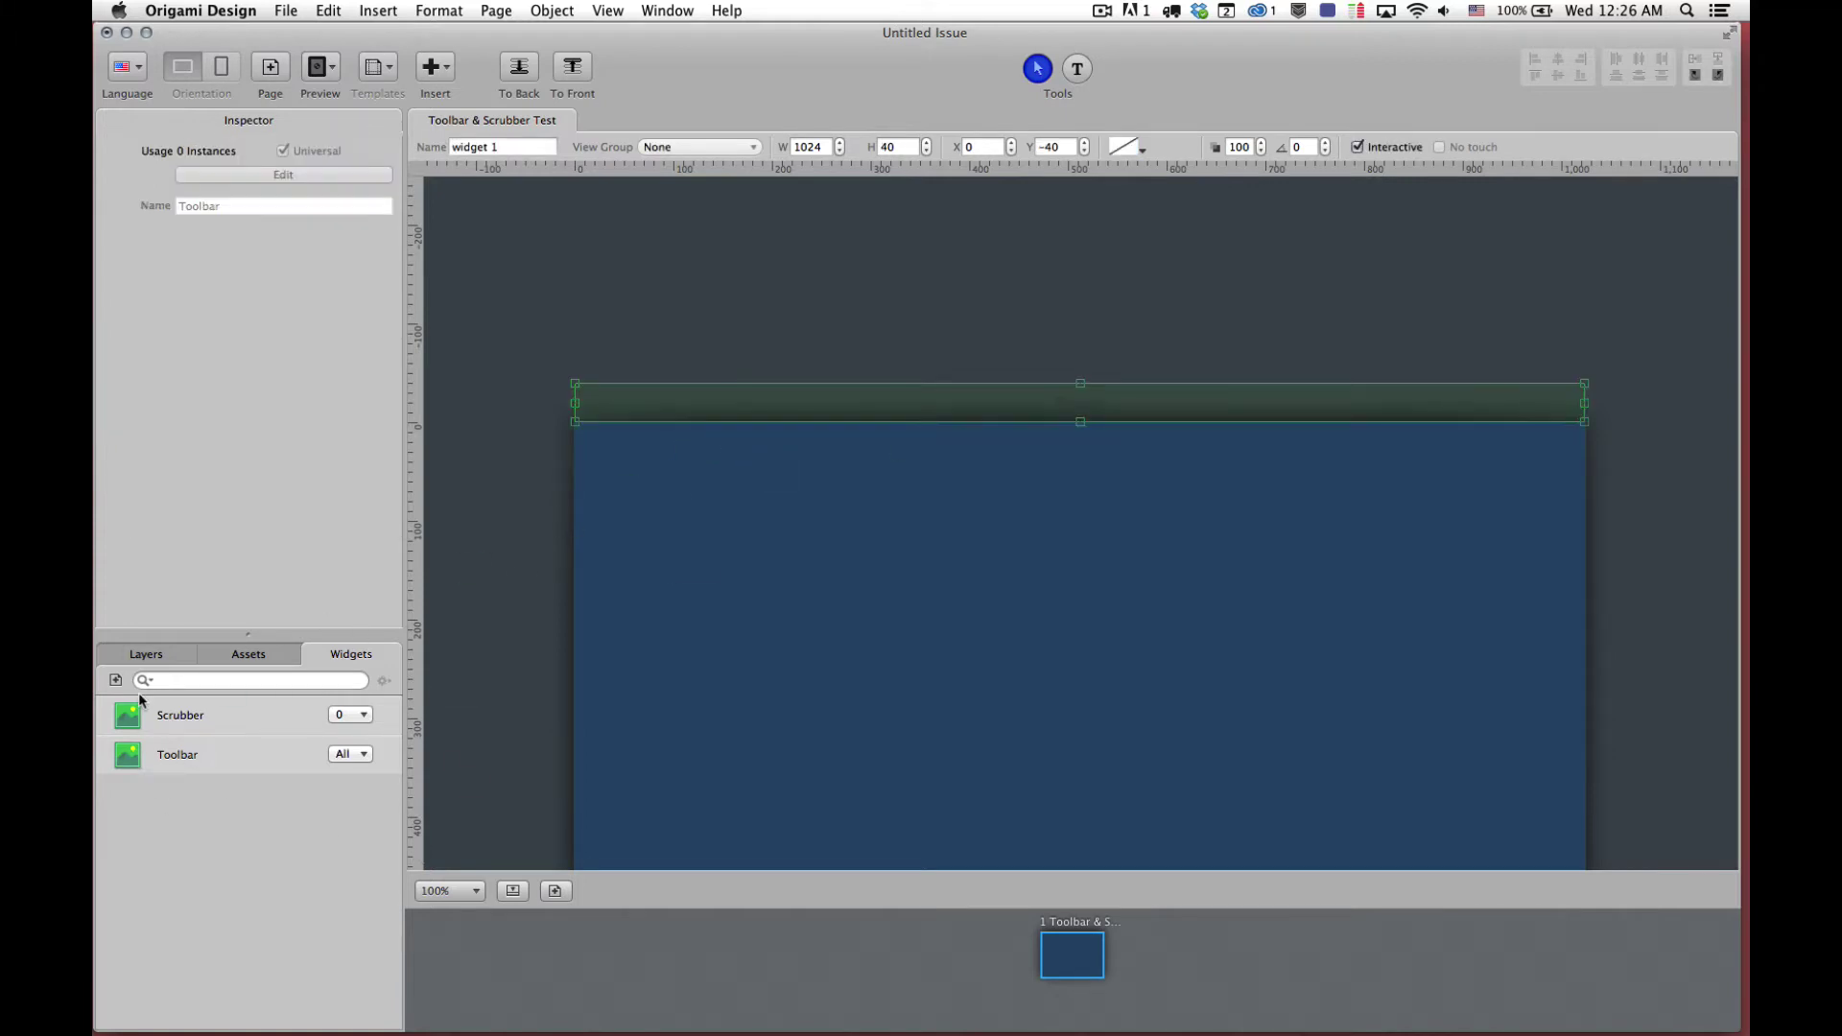
left_click_drag(135, 707, 696, 449)
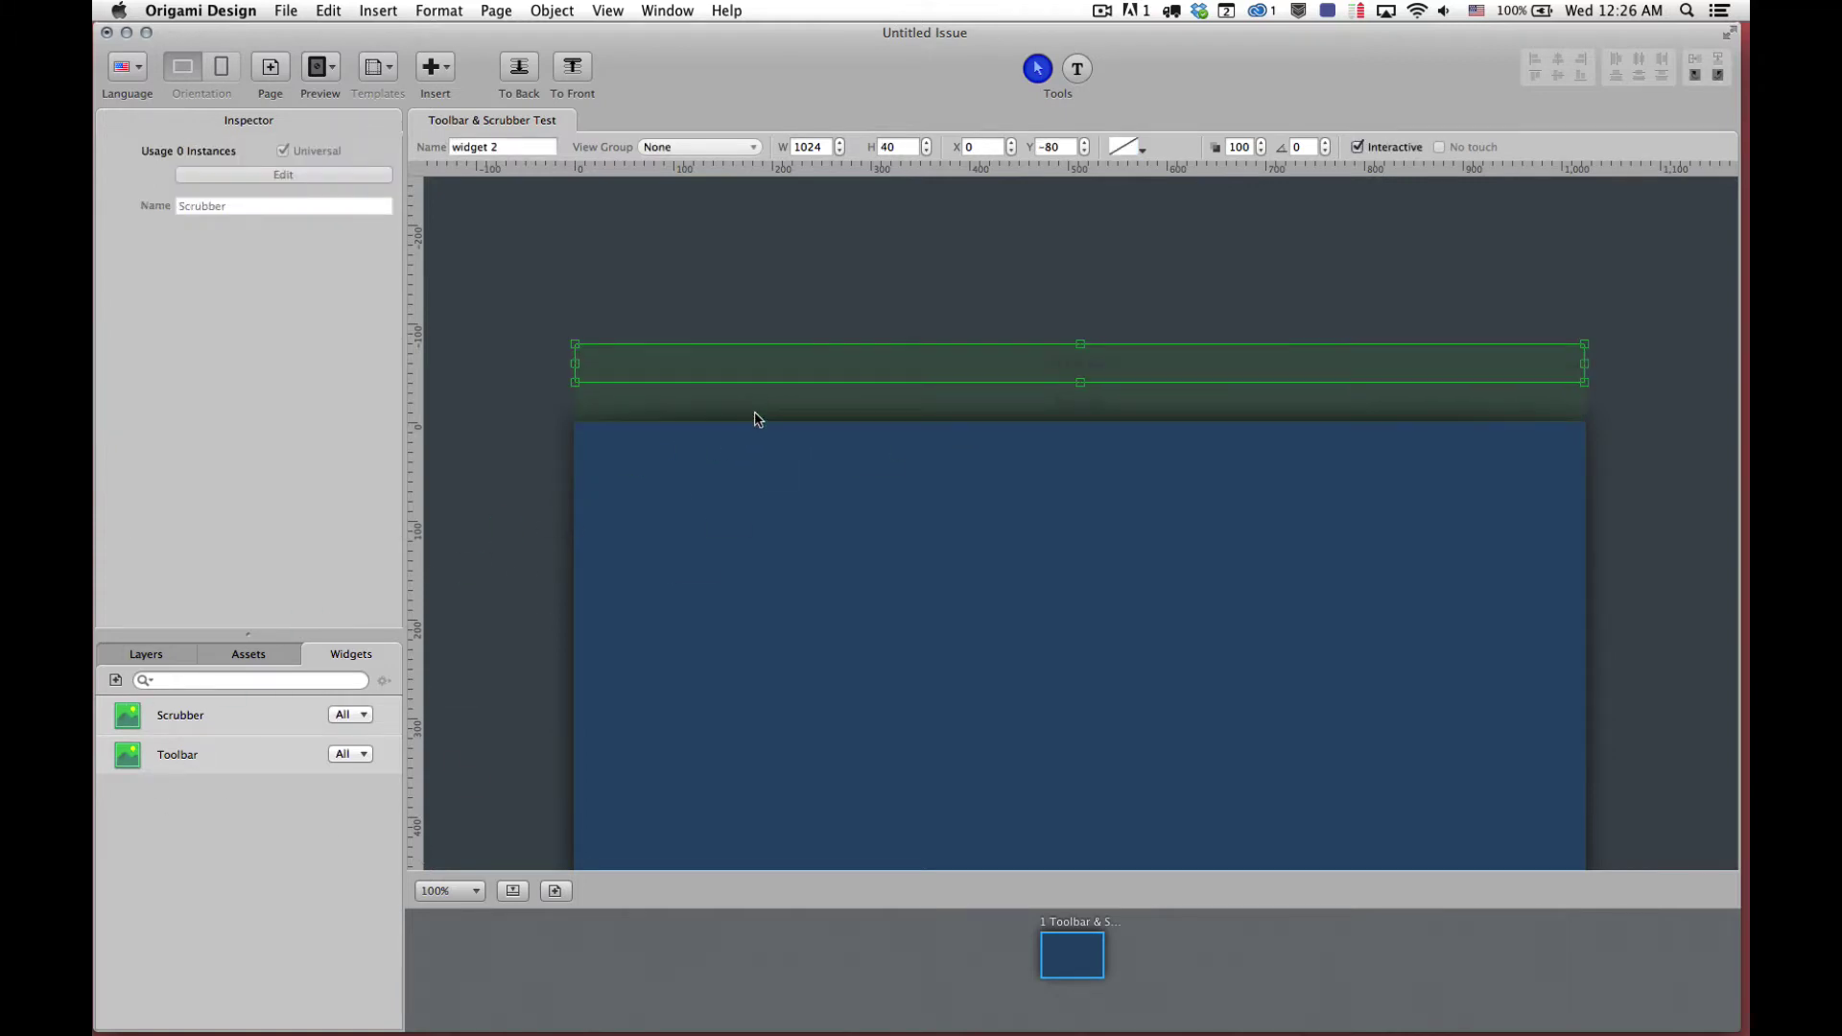
left_click(945, 405)
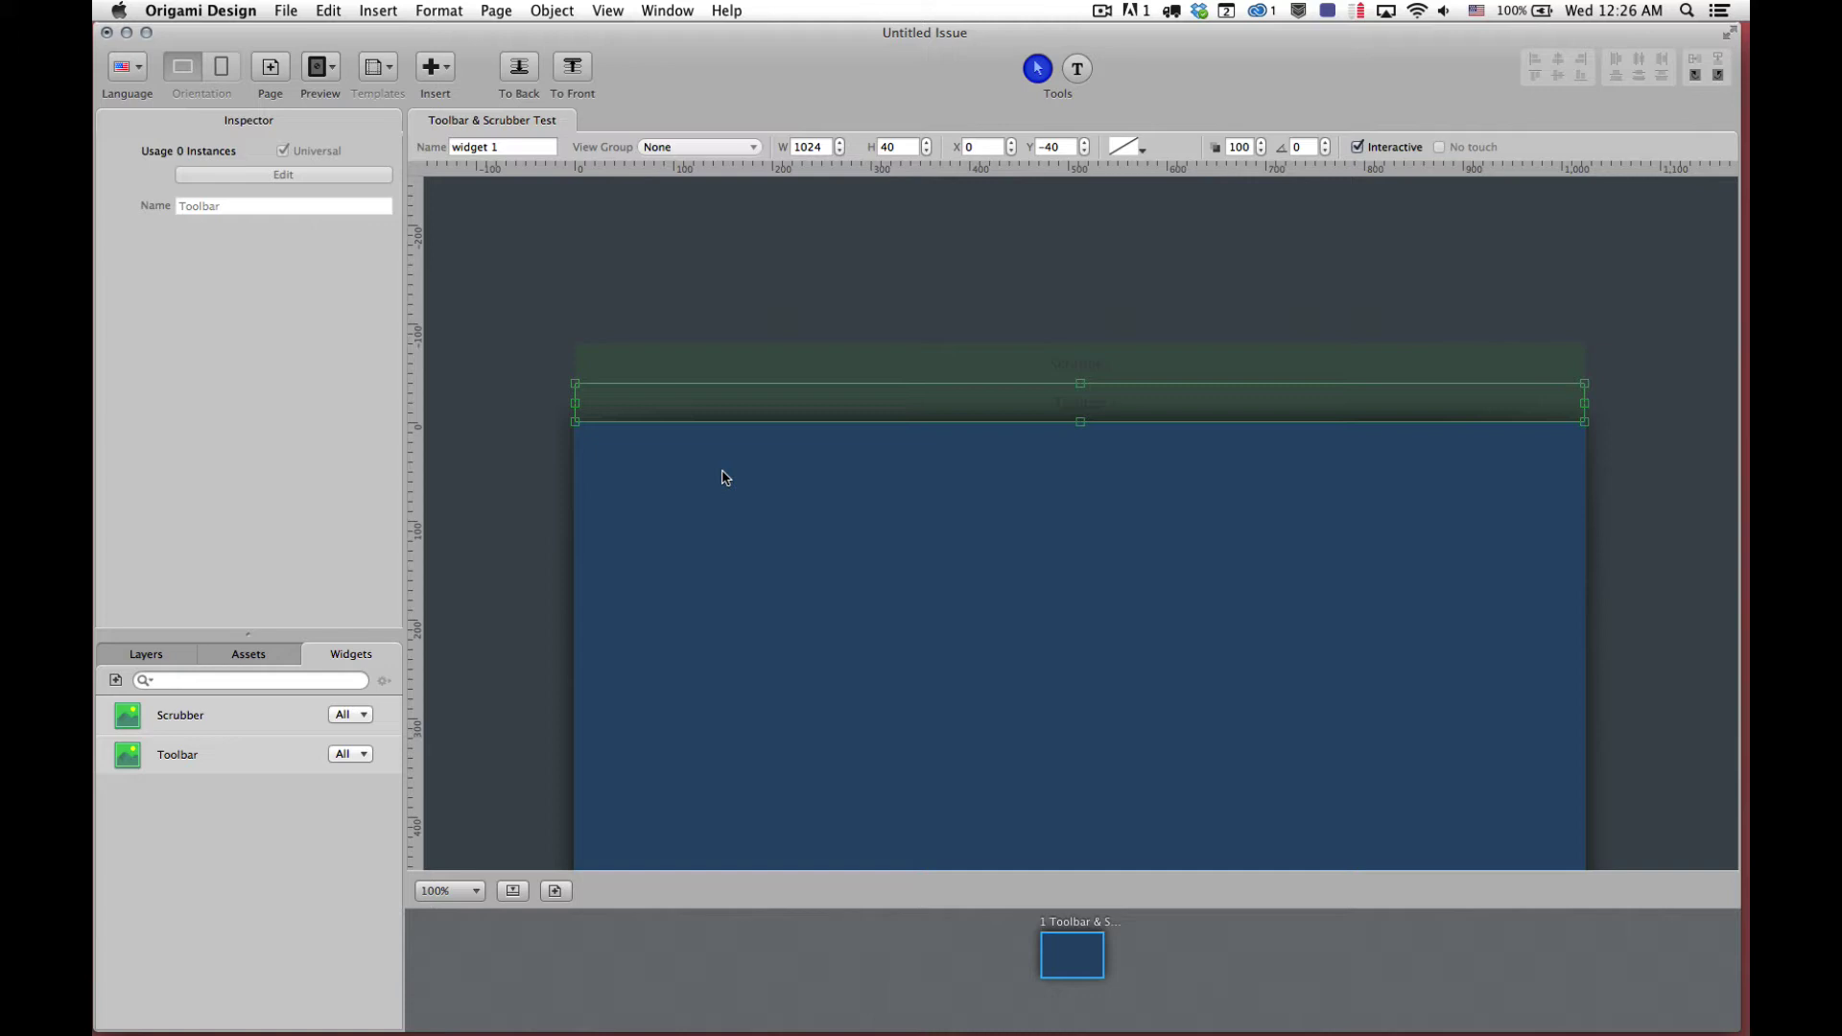
left_click(370, 715)
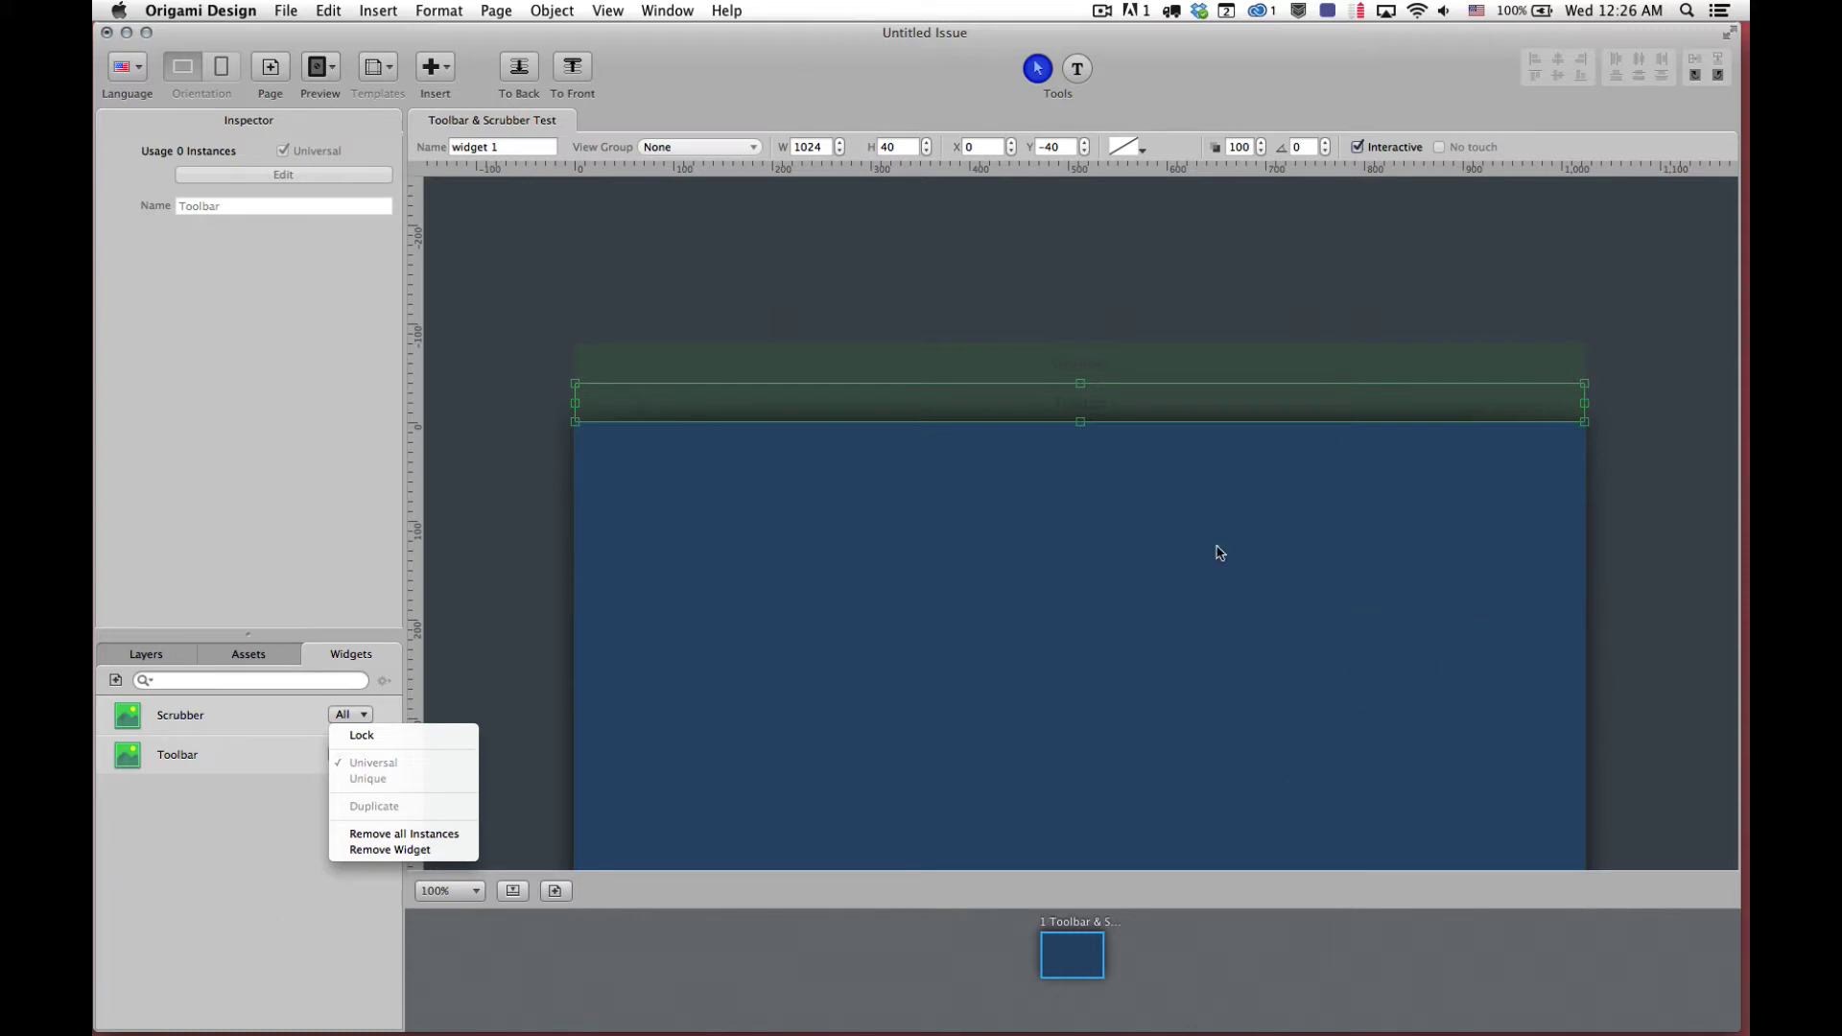
left_click(564, 542)
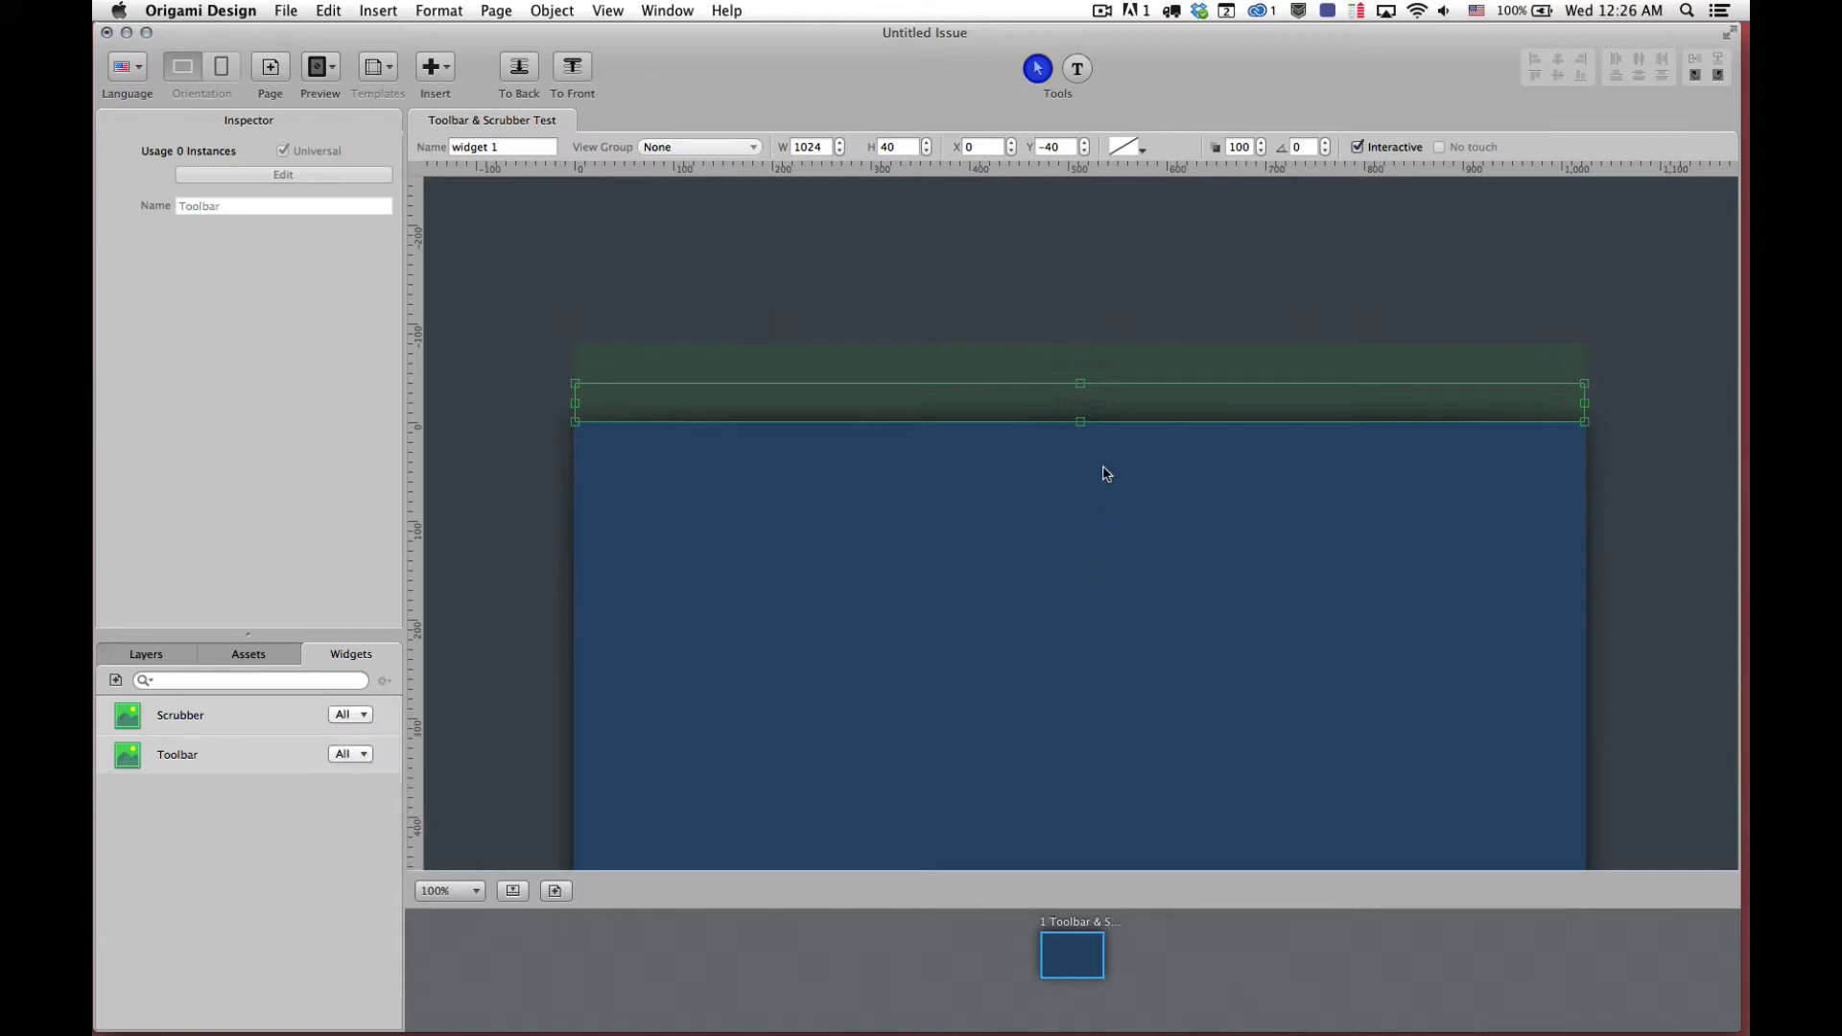
Edit the Toolbar widget as a drawer revealed by a 2 Fingers Down gesture
double_click(1063, 412)
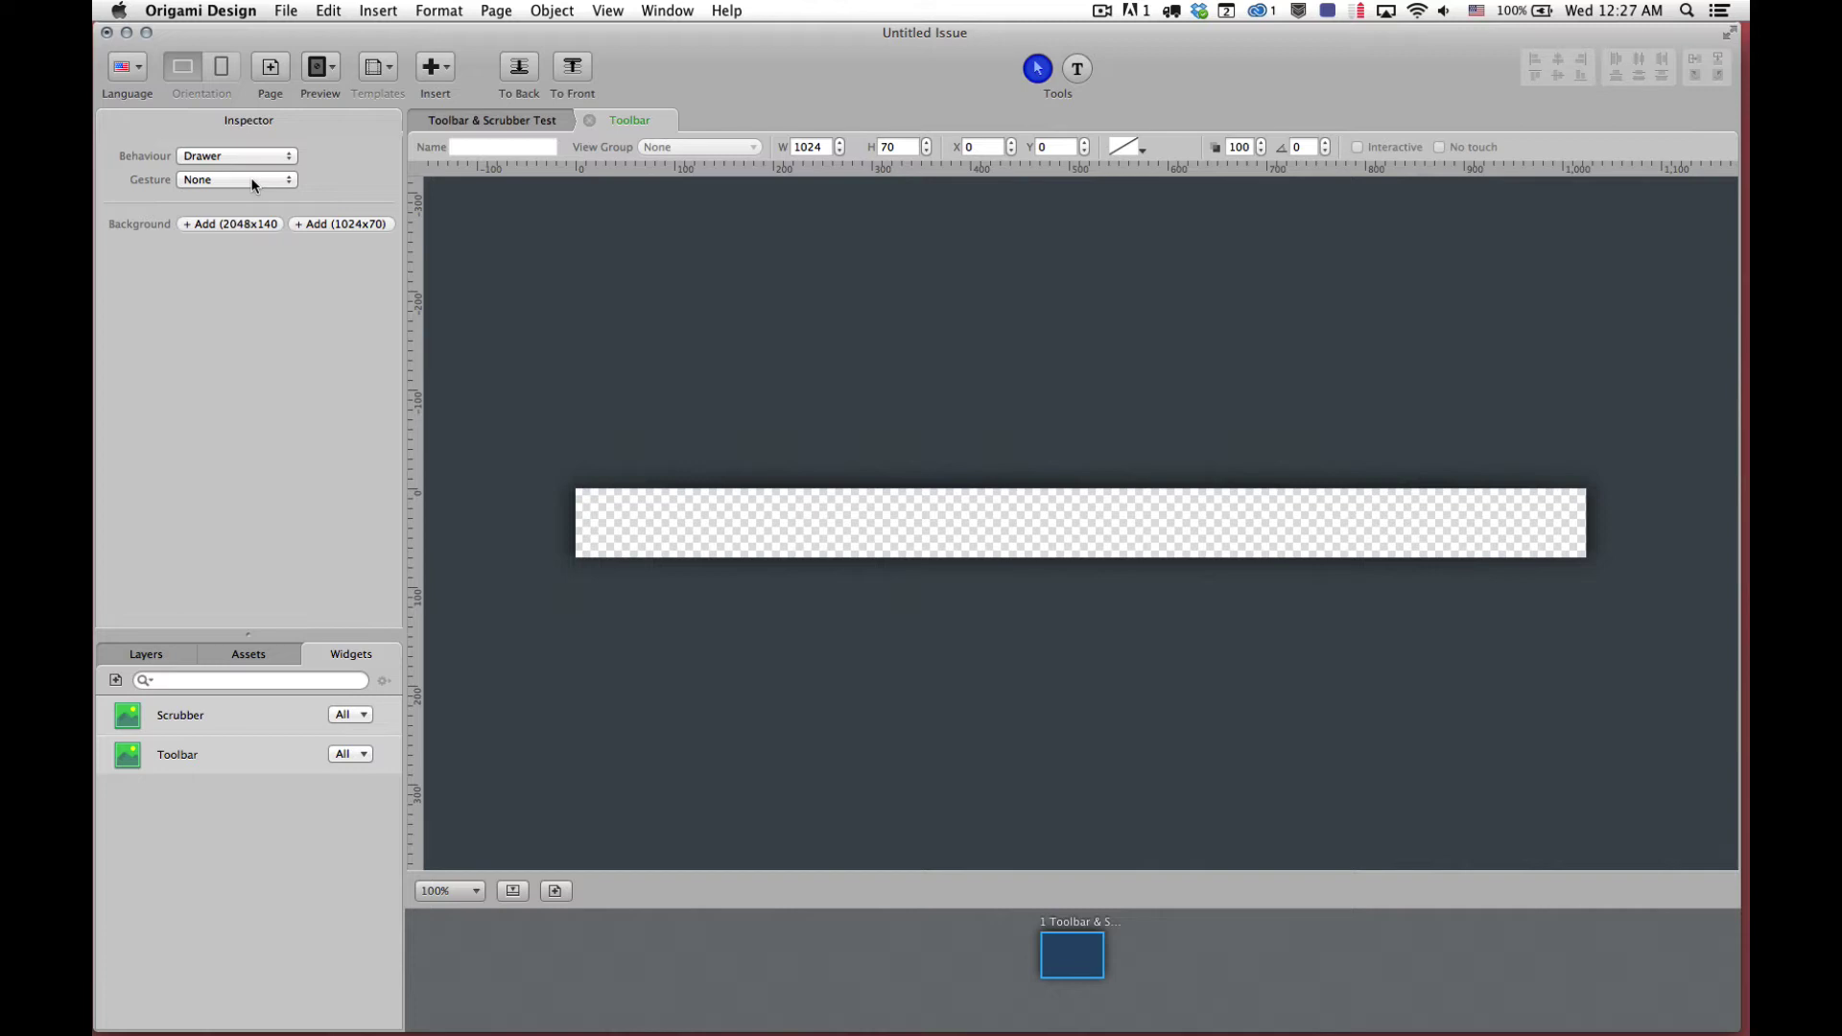
left_click(254, 182)
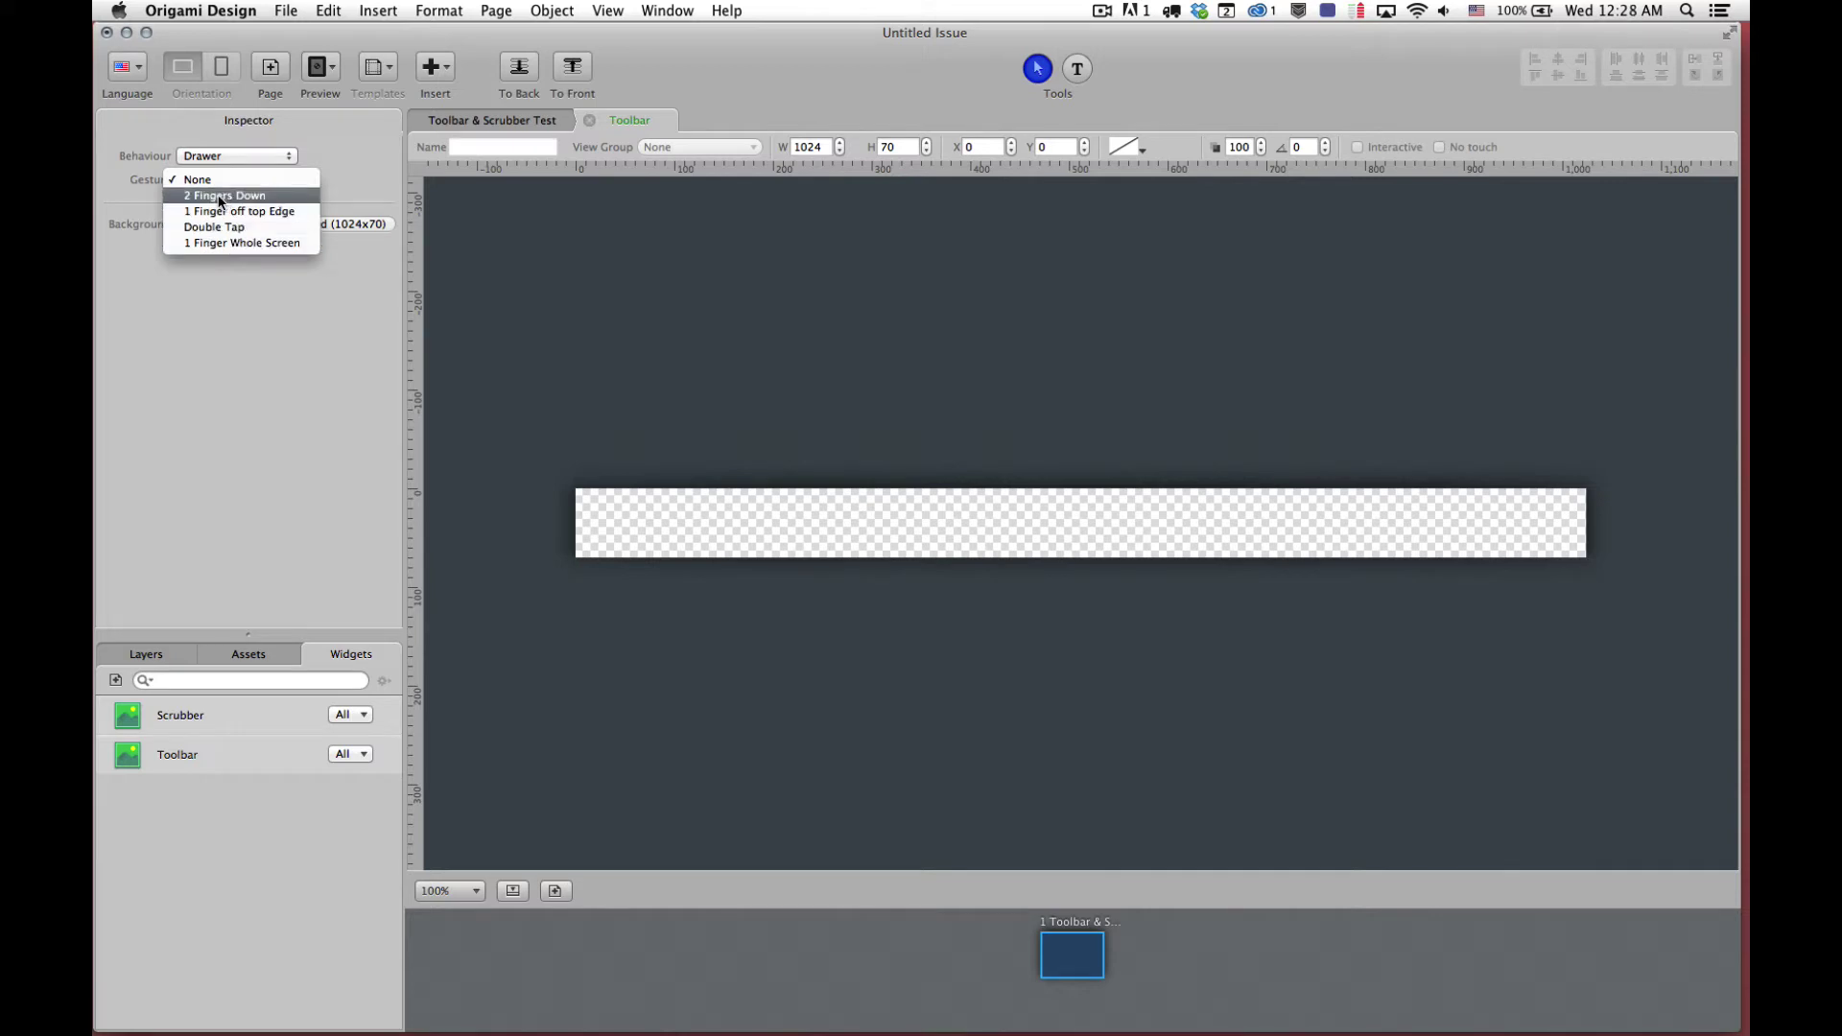
left_click(219, 197)
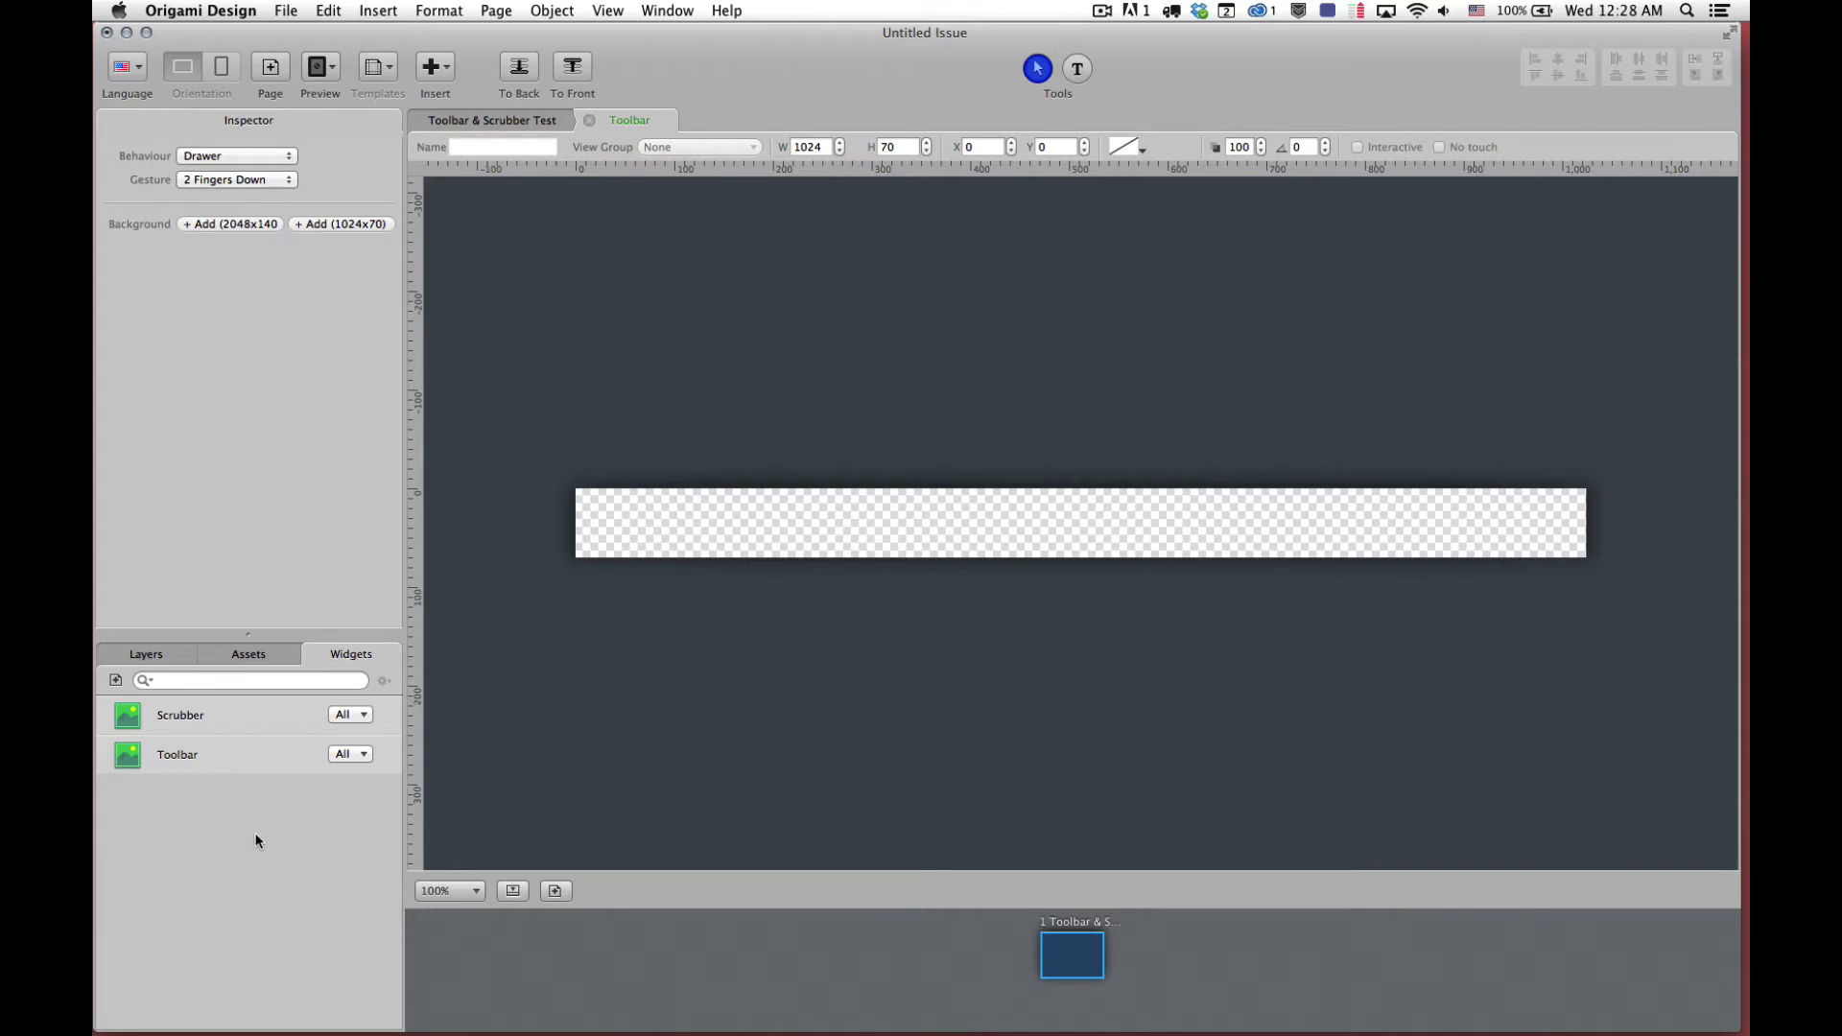
Set toolbar_bkgd@2x as the Toolbar widget's 2048×140 background image
left_click(251, 659)
scroll(262, 892, "down", 10)
scroll(265, 897, "up", 10)
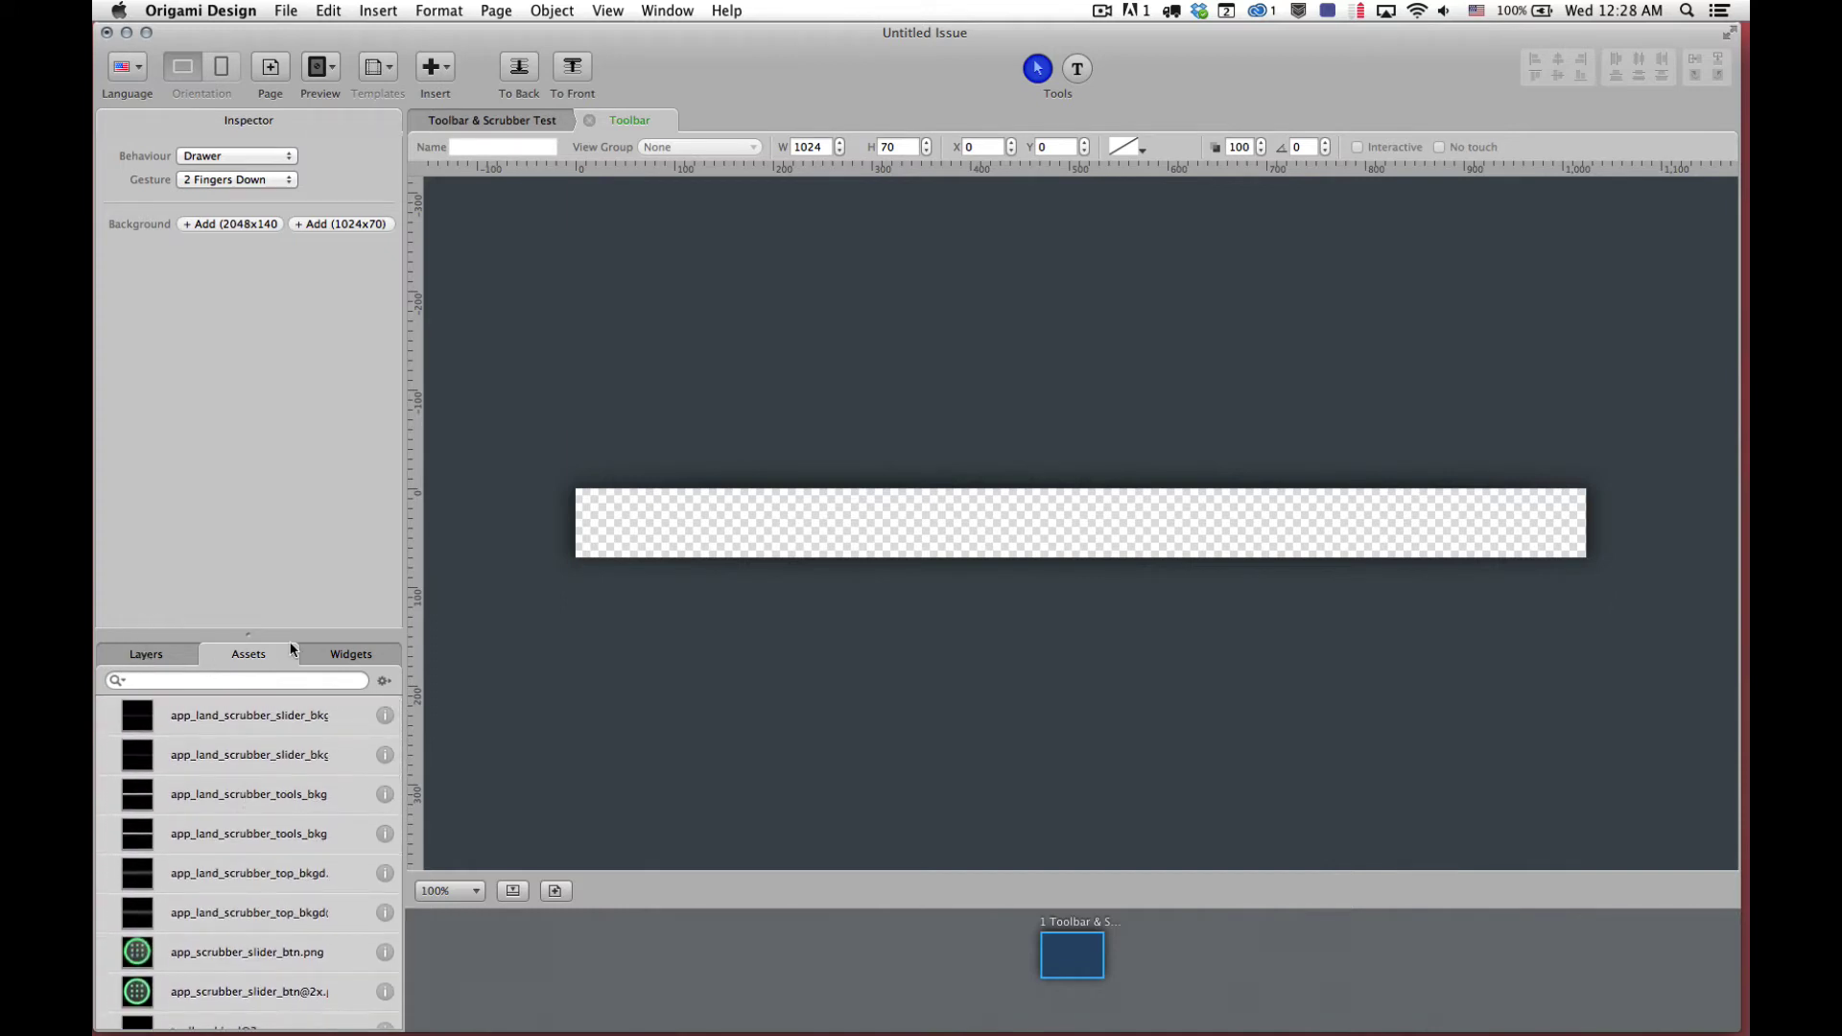
left_click(325, 655)
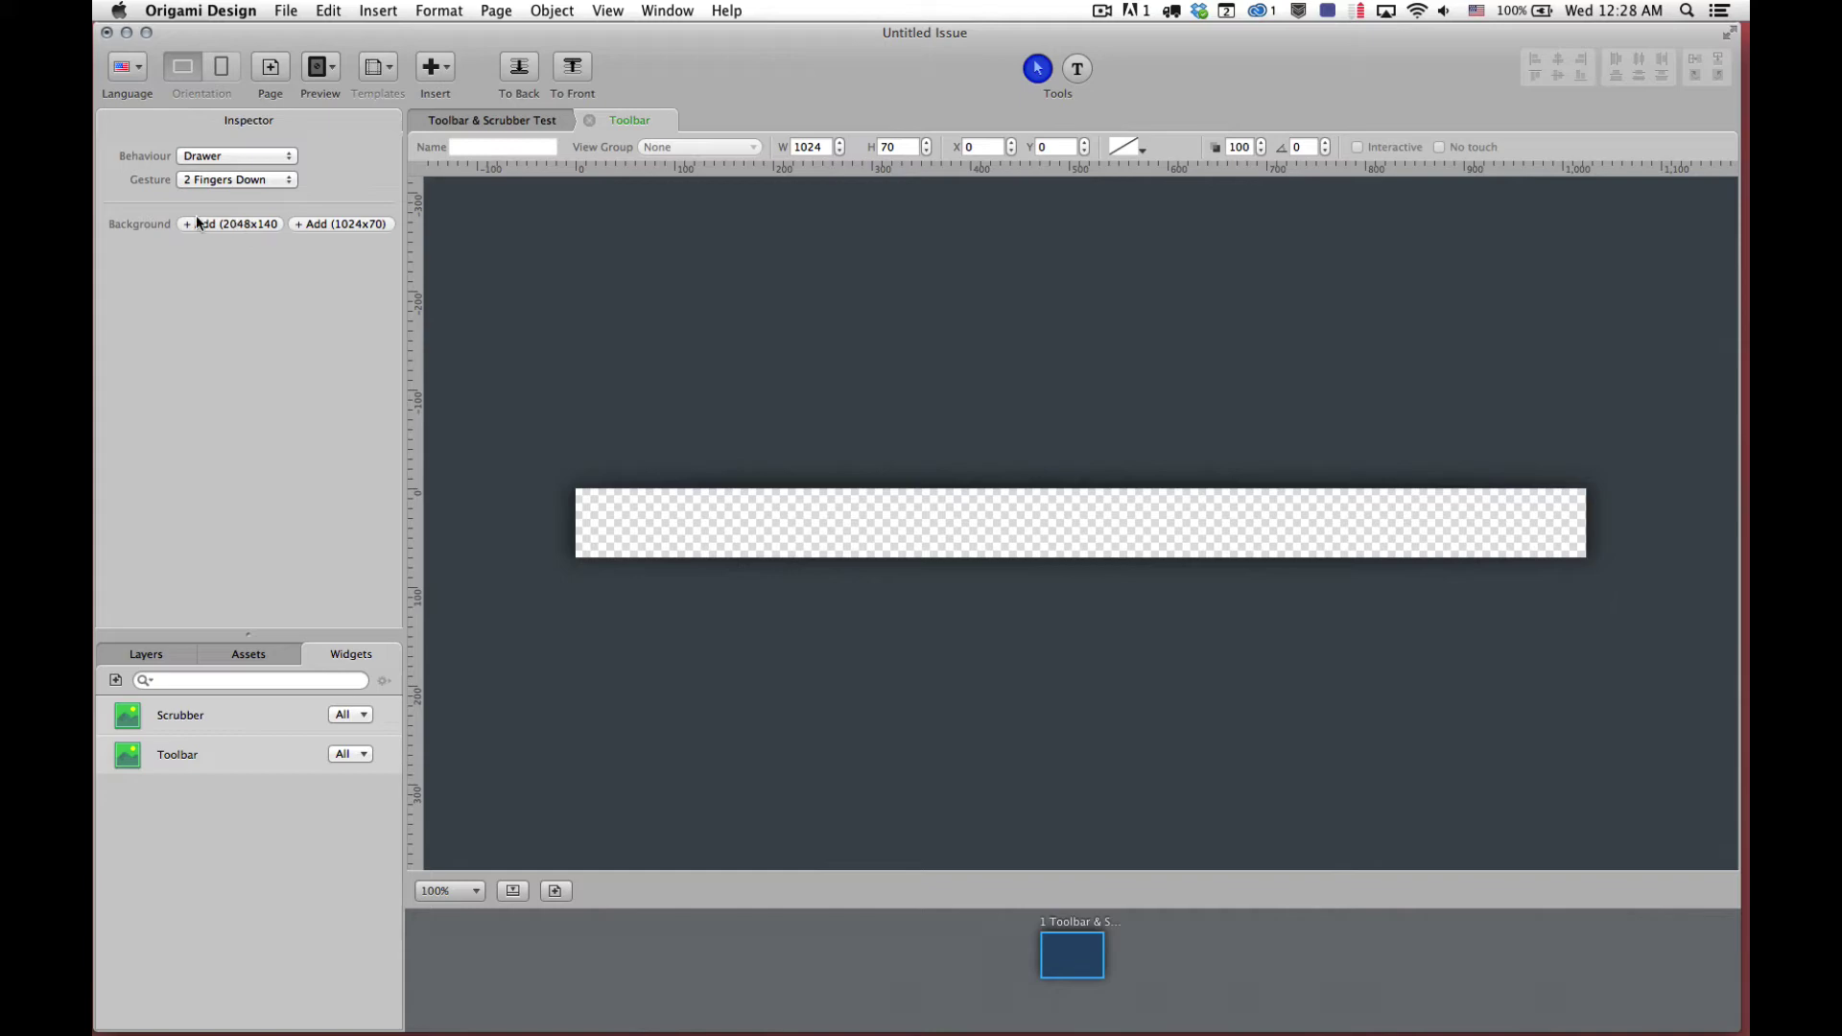
left_click(219, 227)
scroll(739, 271, "down", 10)
left_click(844, 530)
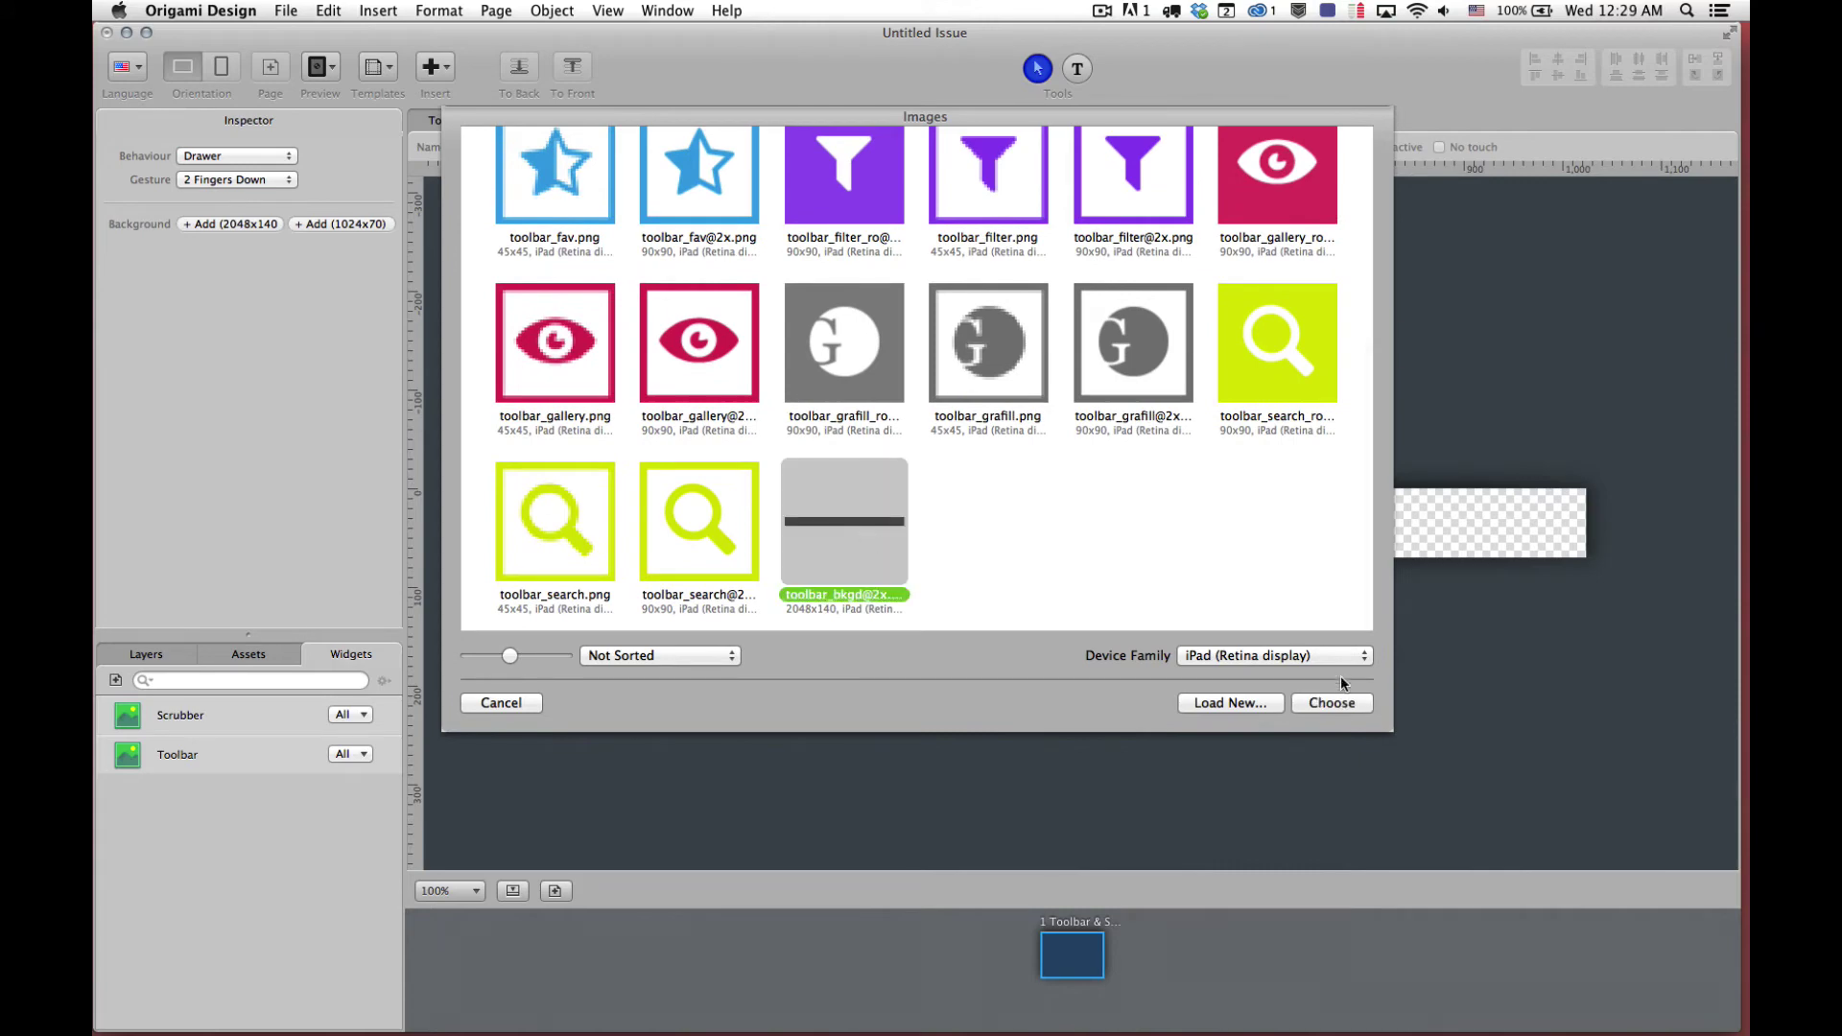
left_click(1331, 702)
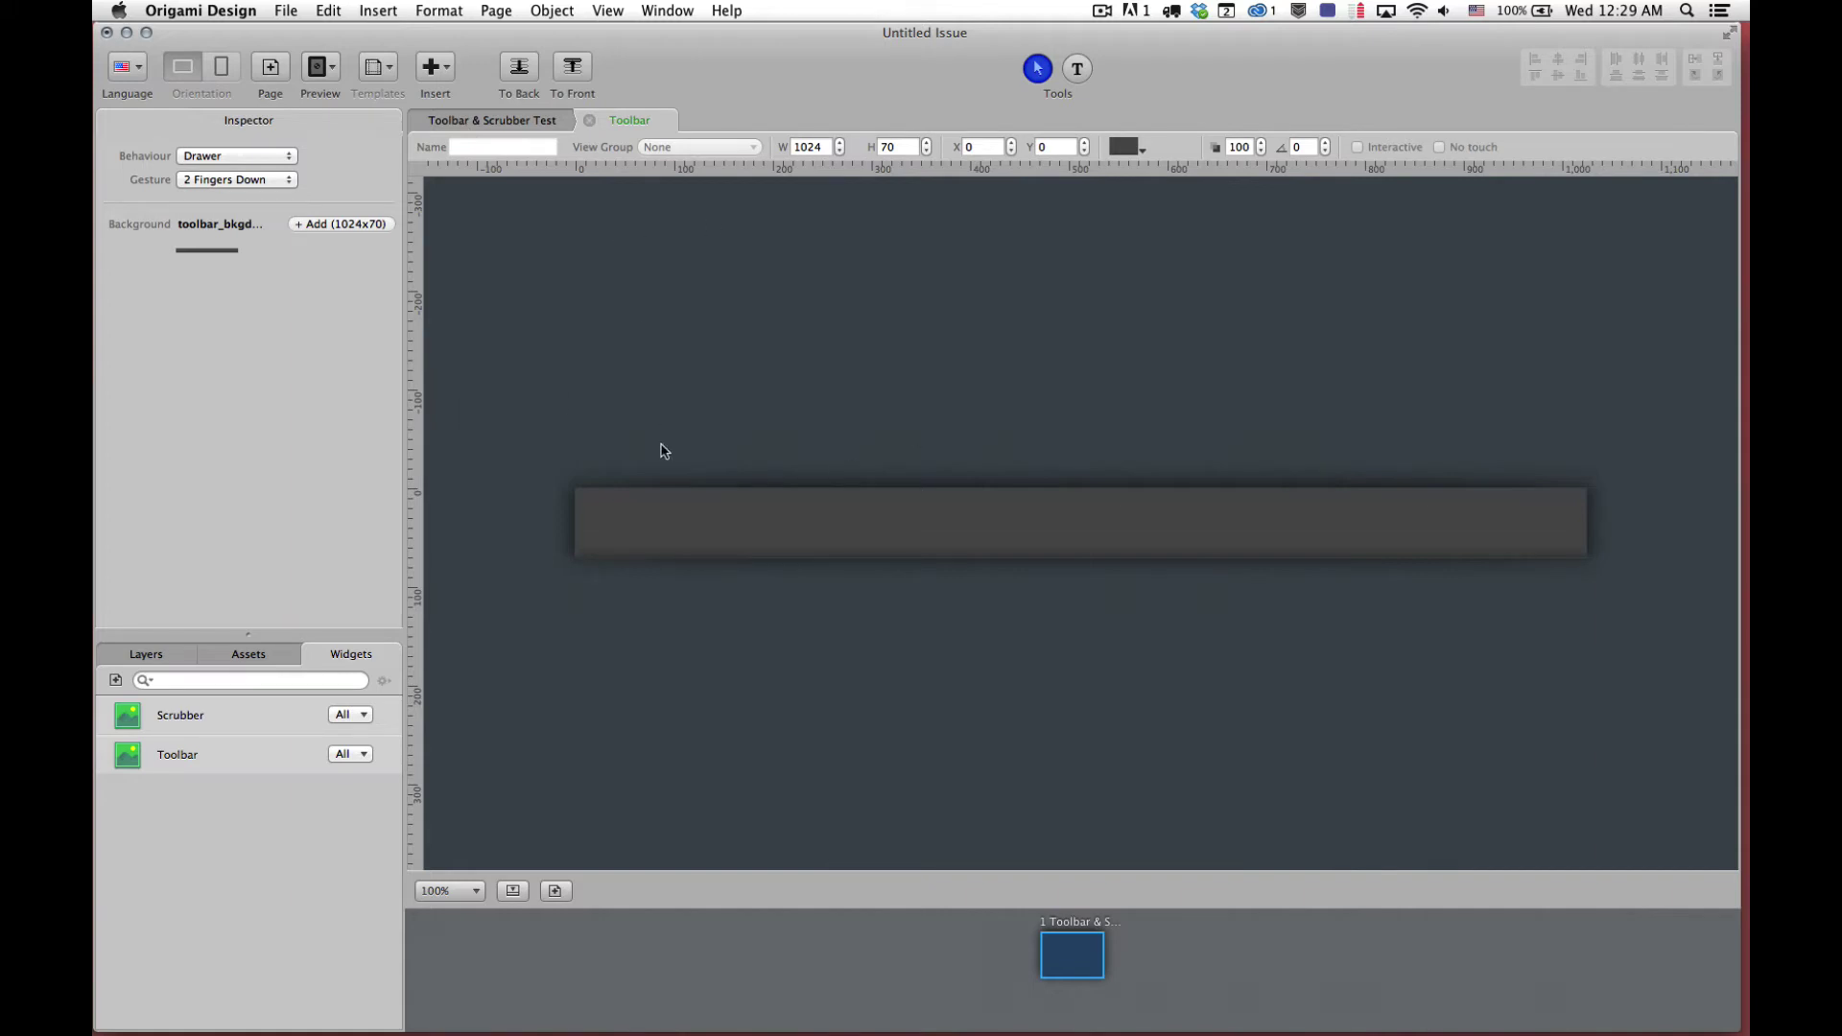
Insert a toolbar button at X 30 and widen its Button label to show fully
left_click(436, 65)
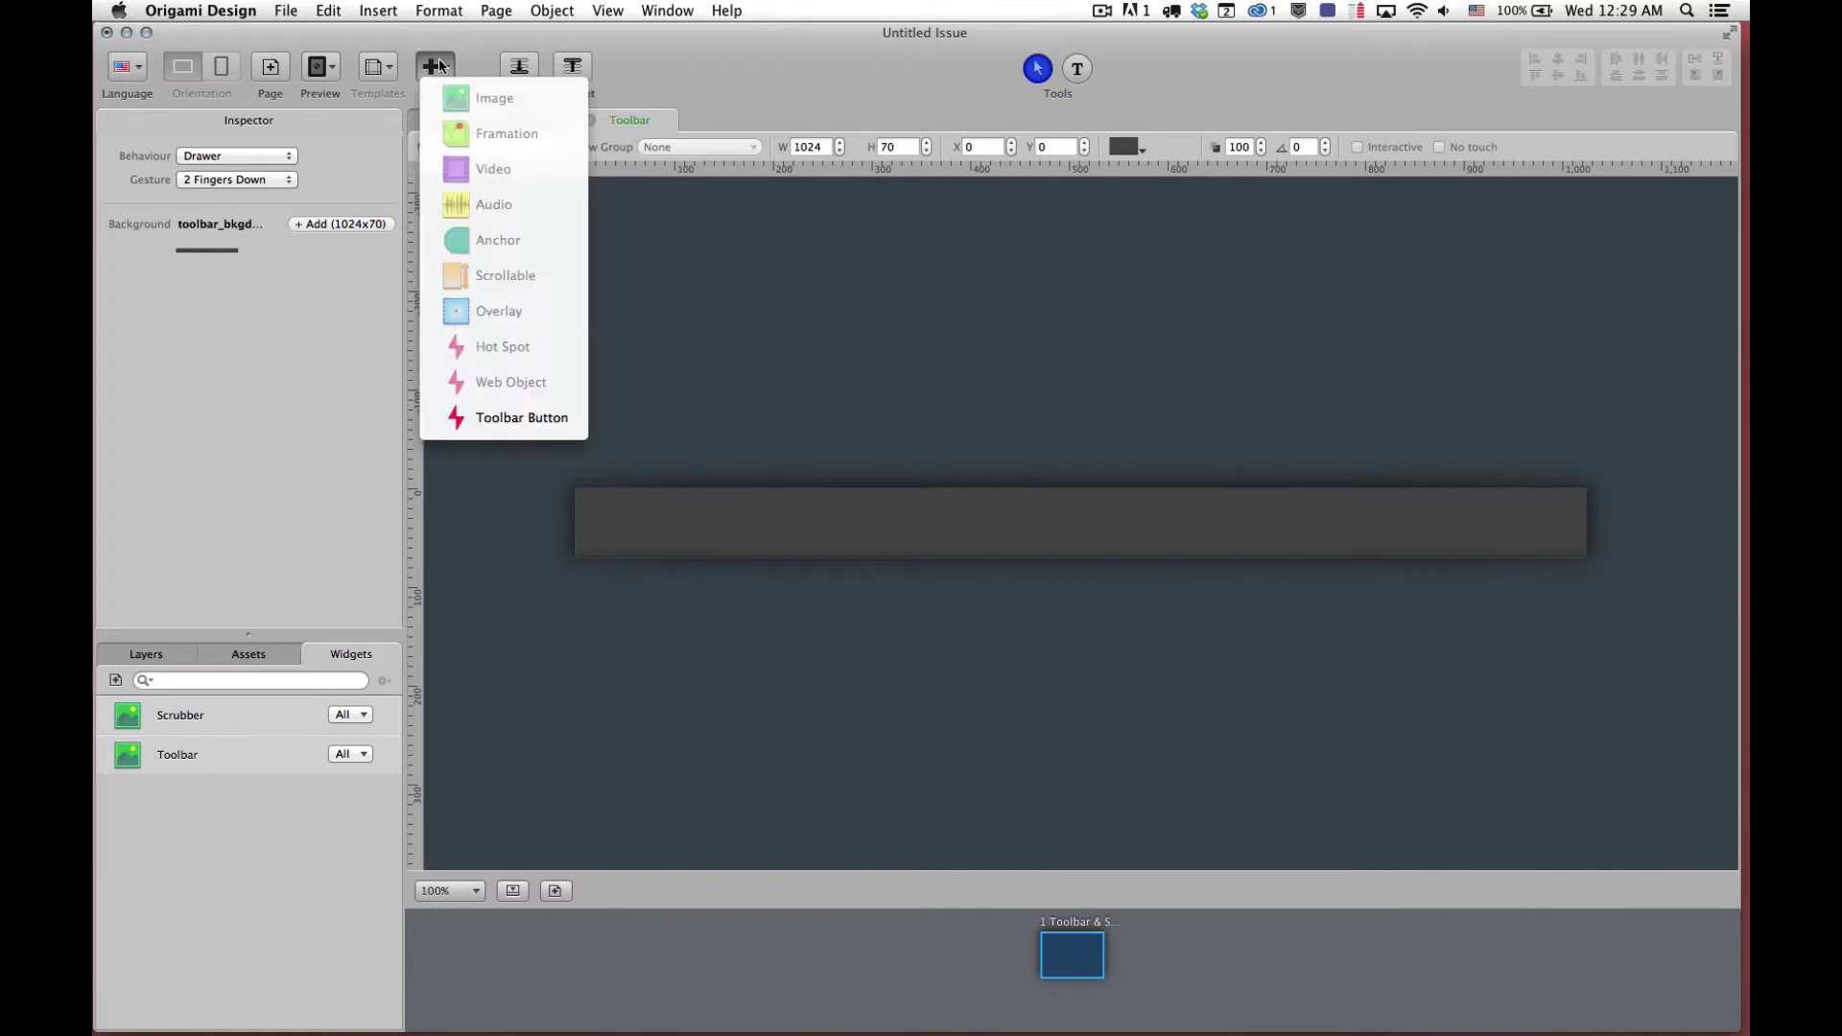
left_click(499, 417)
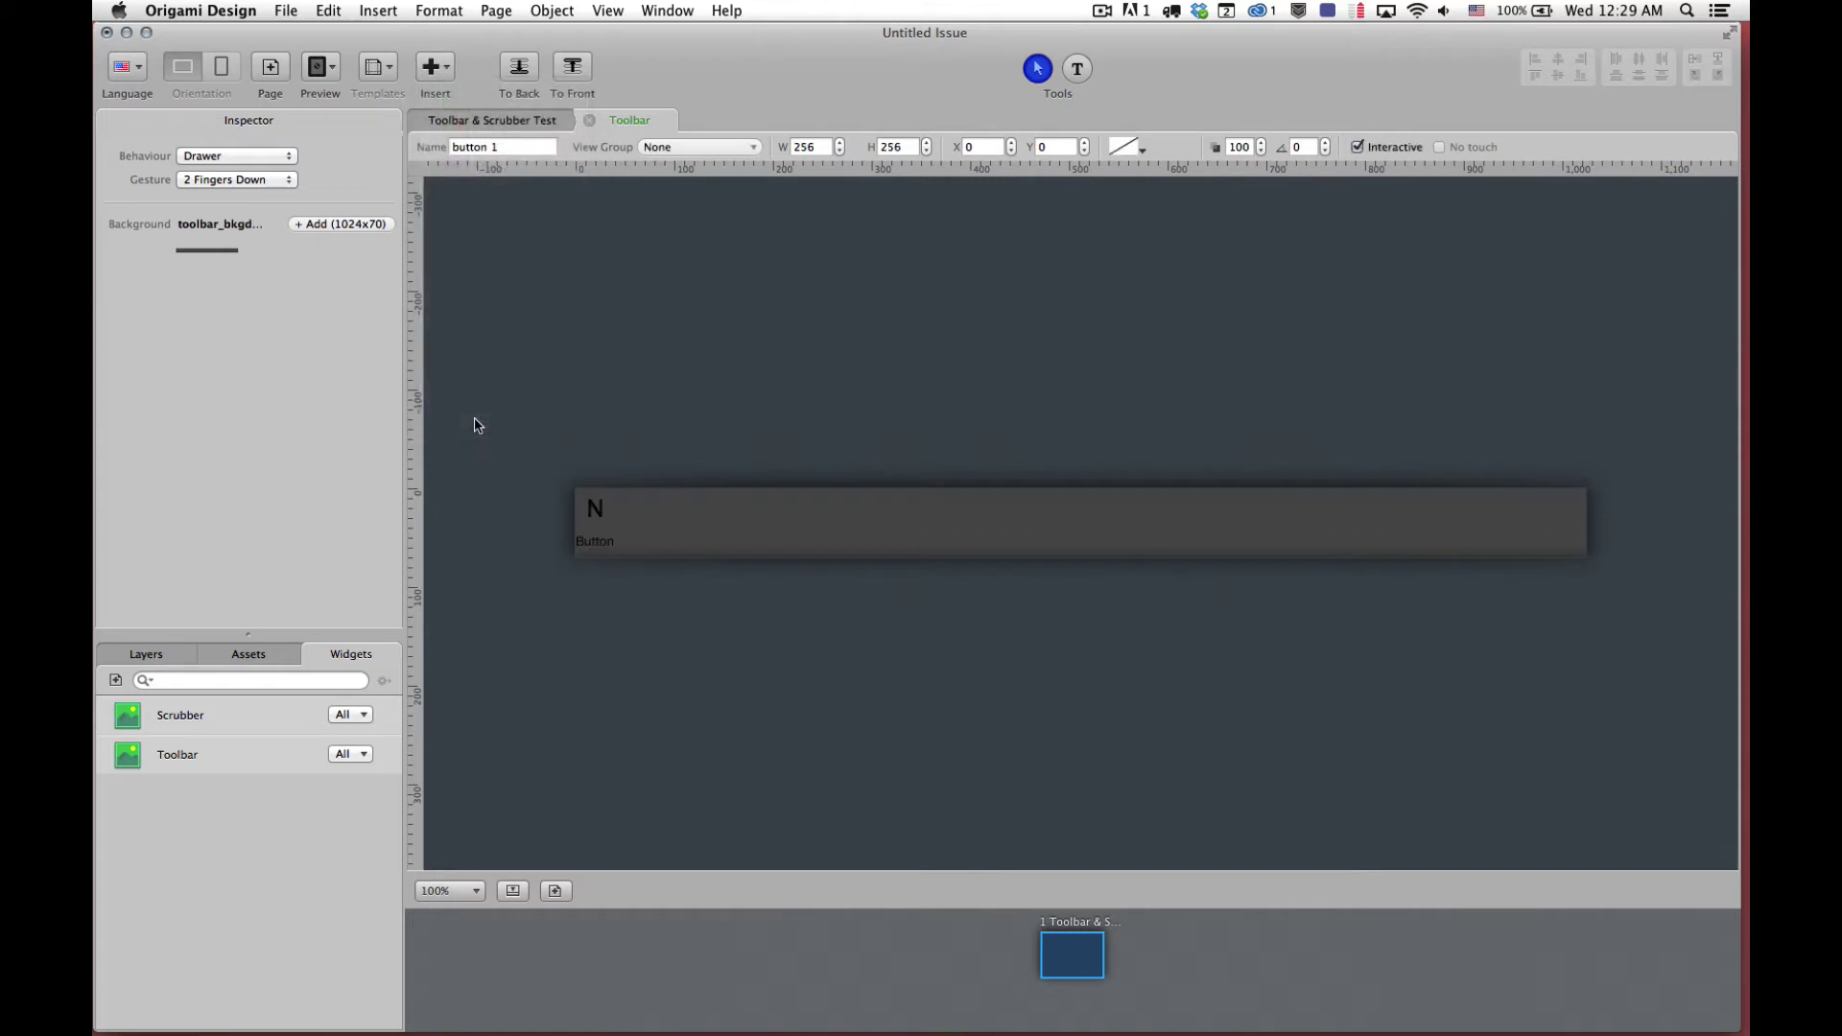
left_click(602, 525)
left_click(600, 544, "shift")
key("shift+Right")
key("shift+Right")
key("shift+Right")
key("shift+Right")
key("shift+Right")
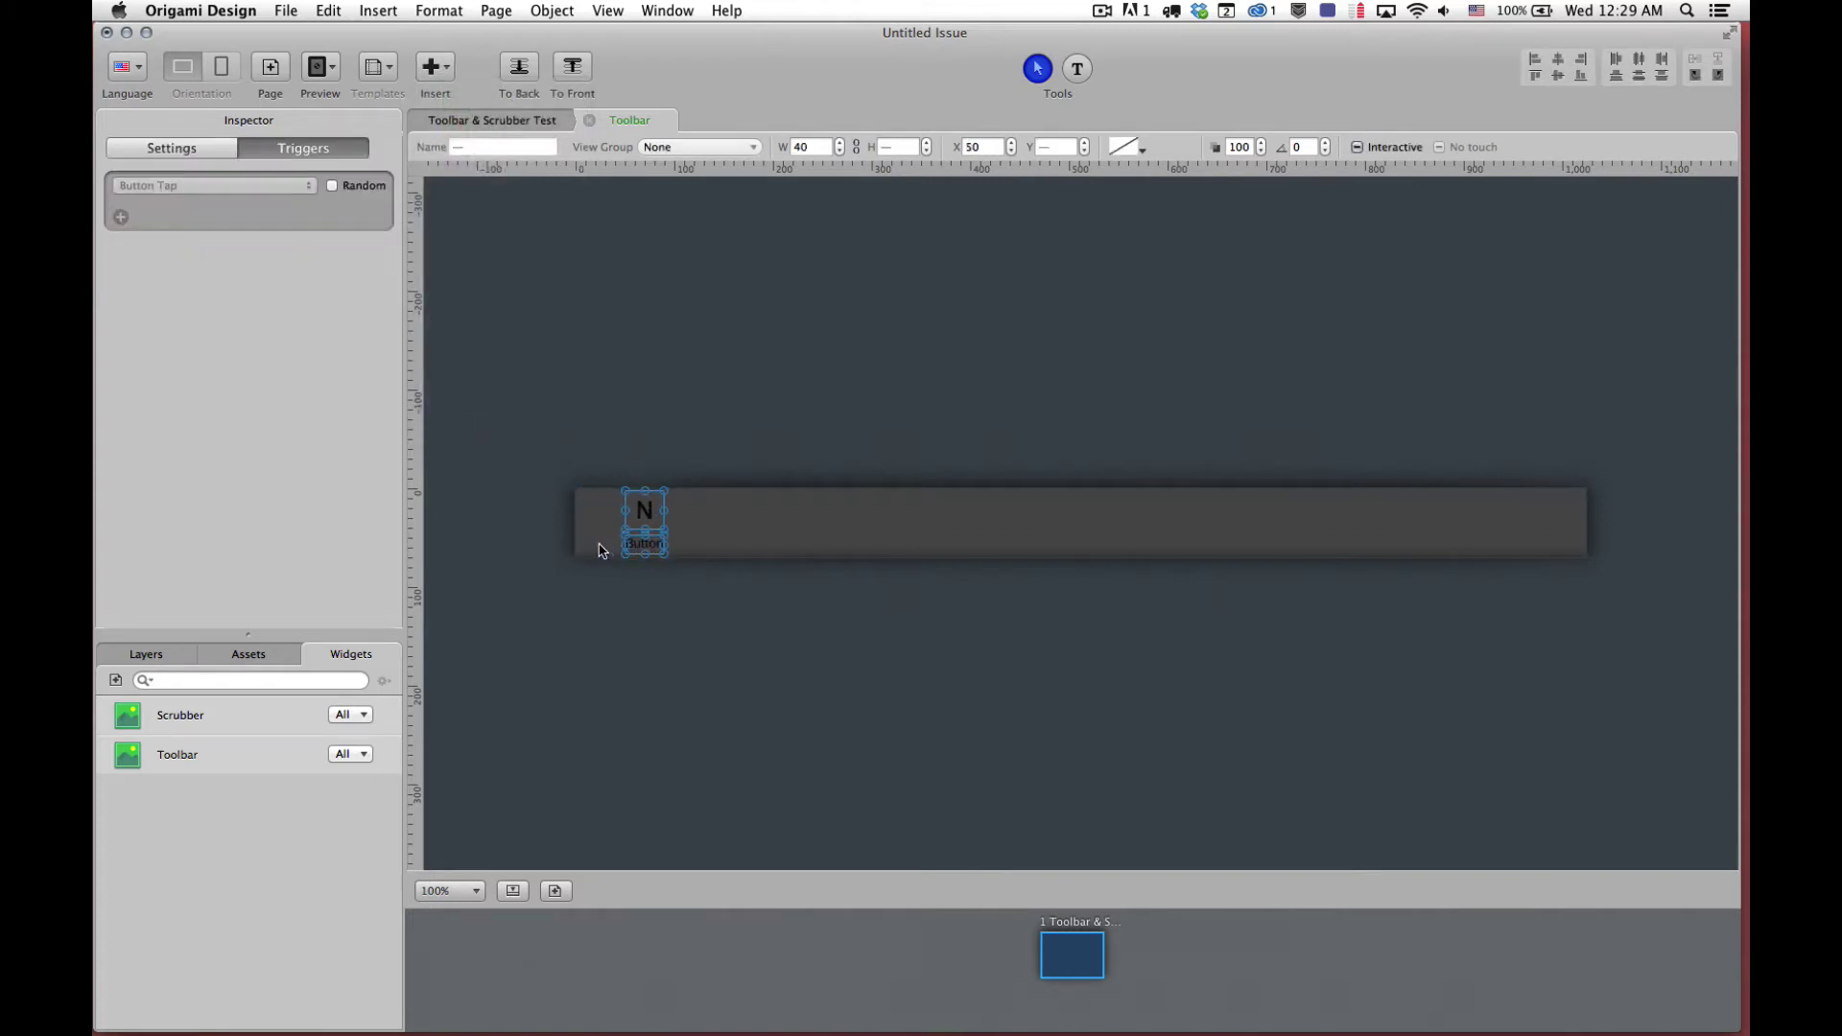
key("shift+Left")
key("shift+Left")
left_click(645, 608)
left_click(625, 514)
left_click(624, 542)
mouse_move(646, 545)
left_mouse_down()
mouse_move(700, 544)
mouse_move(683, 545)
left_mouse_up()
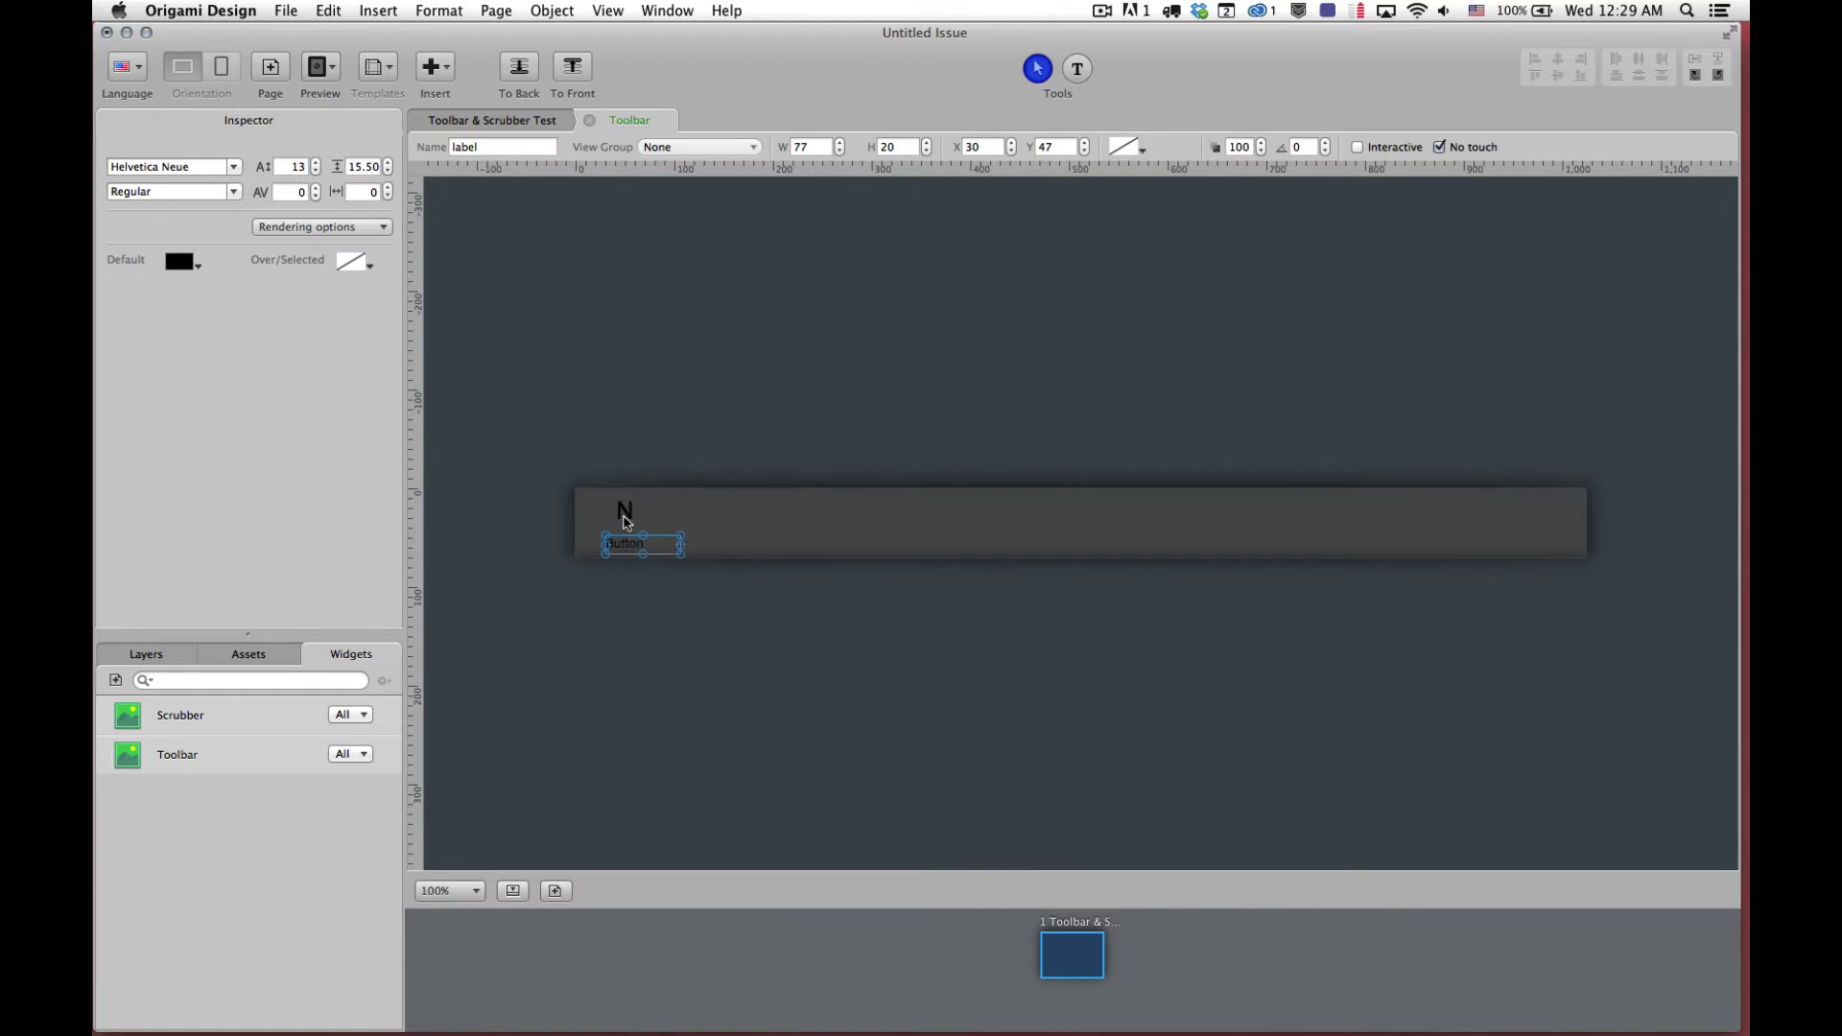
left_click(624, 521)
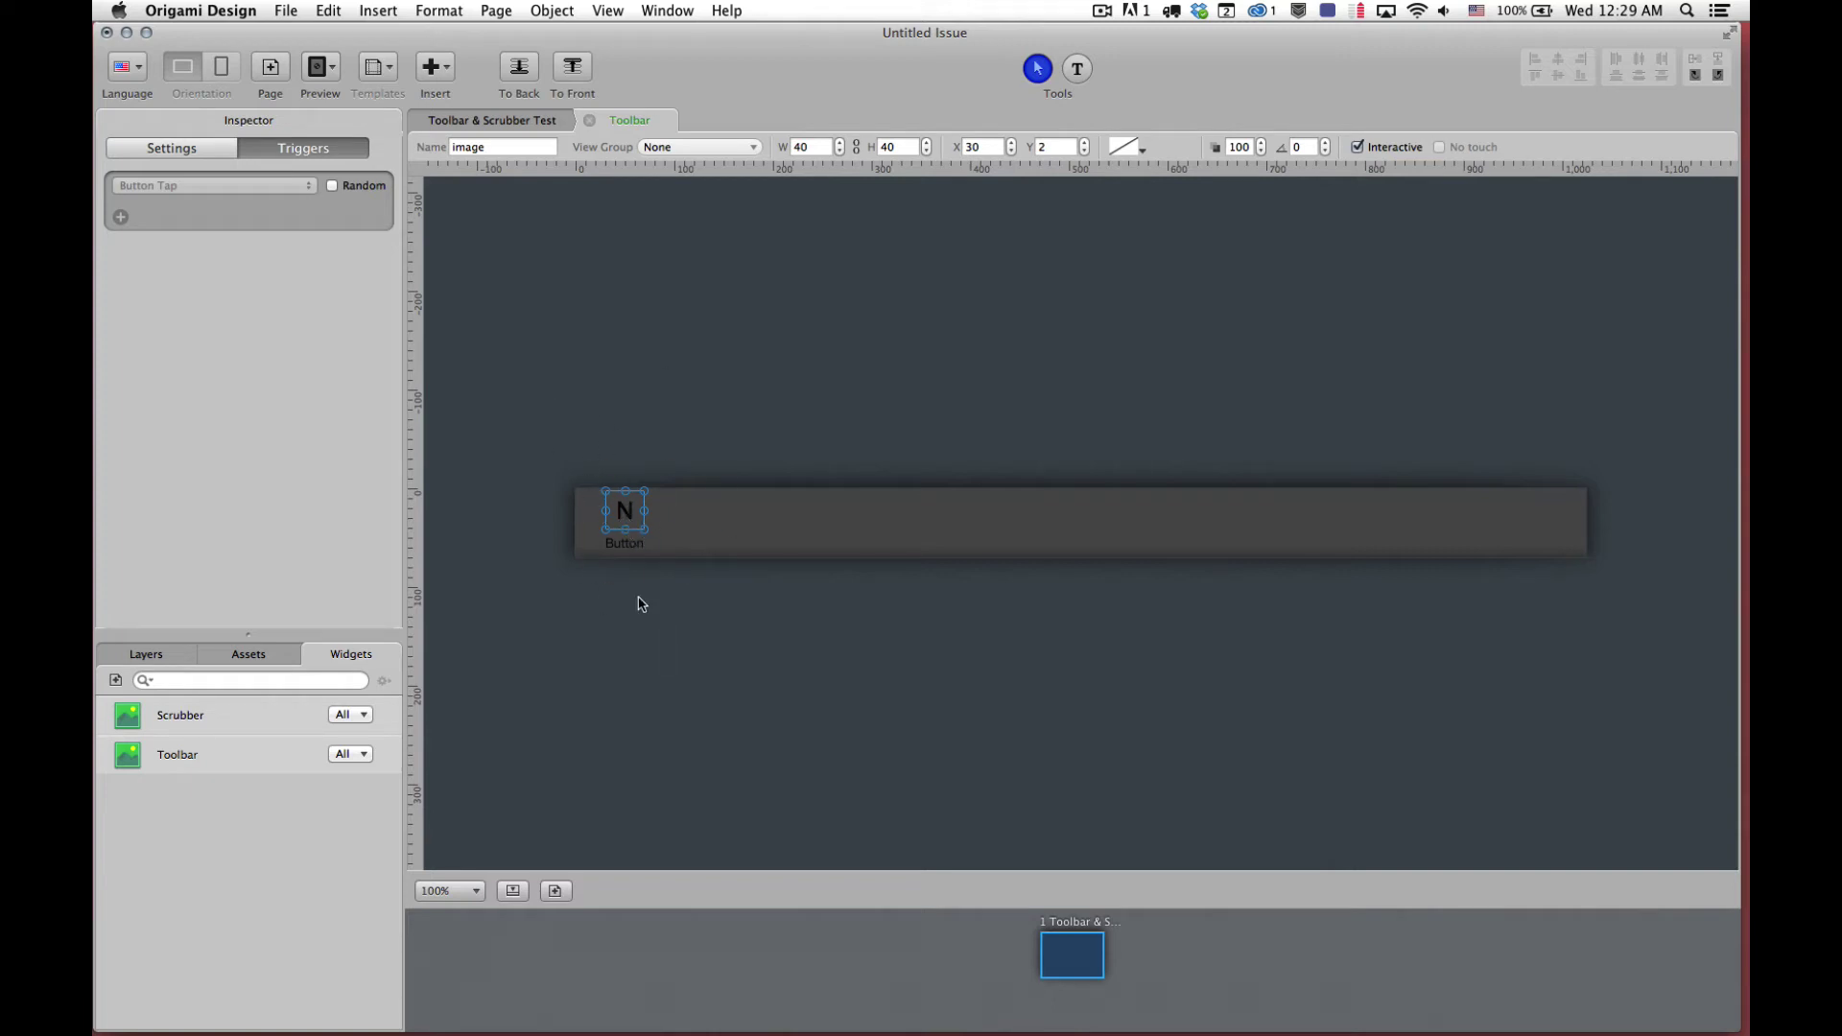
Set the button's normal and over icons to the toolbar_bookshelf image
left_click(165, 148)
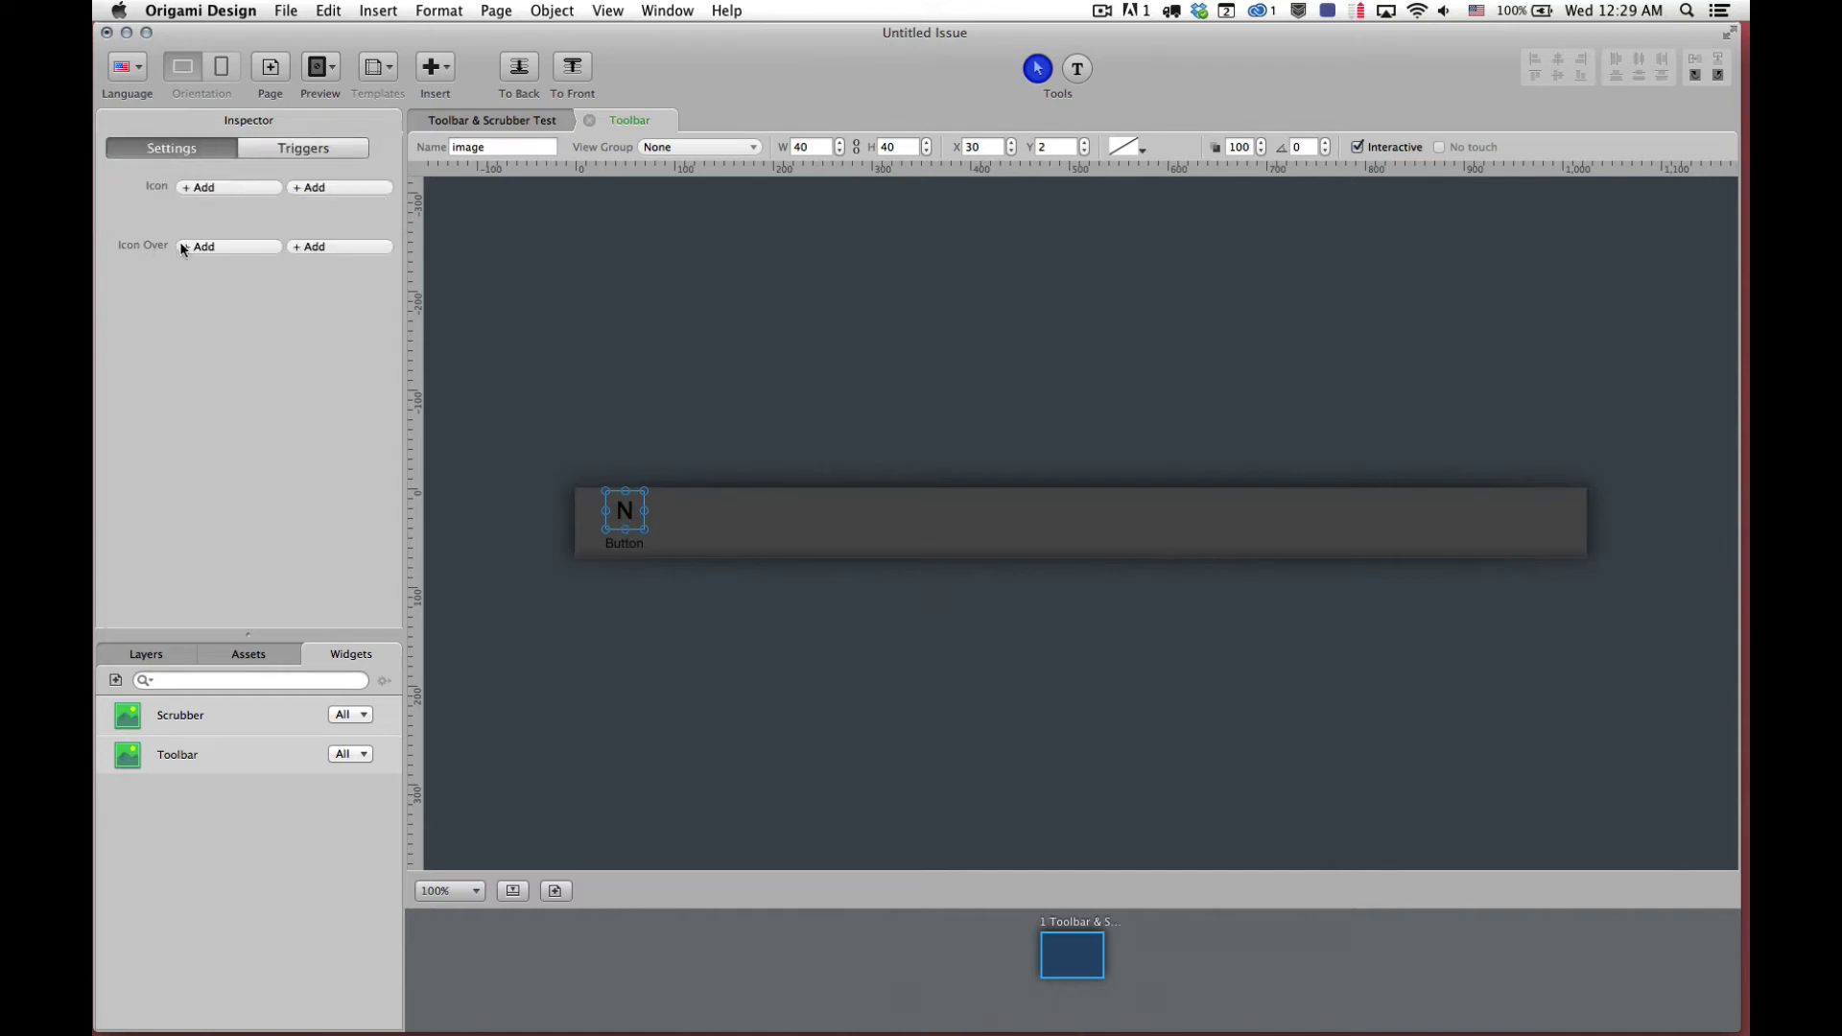
left_click(201, 187)
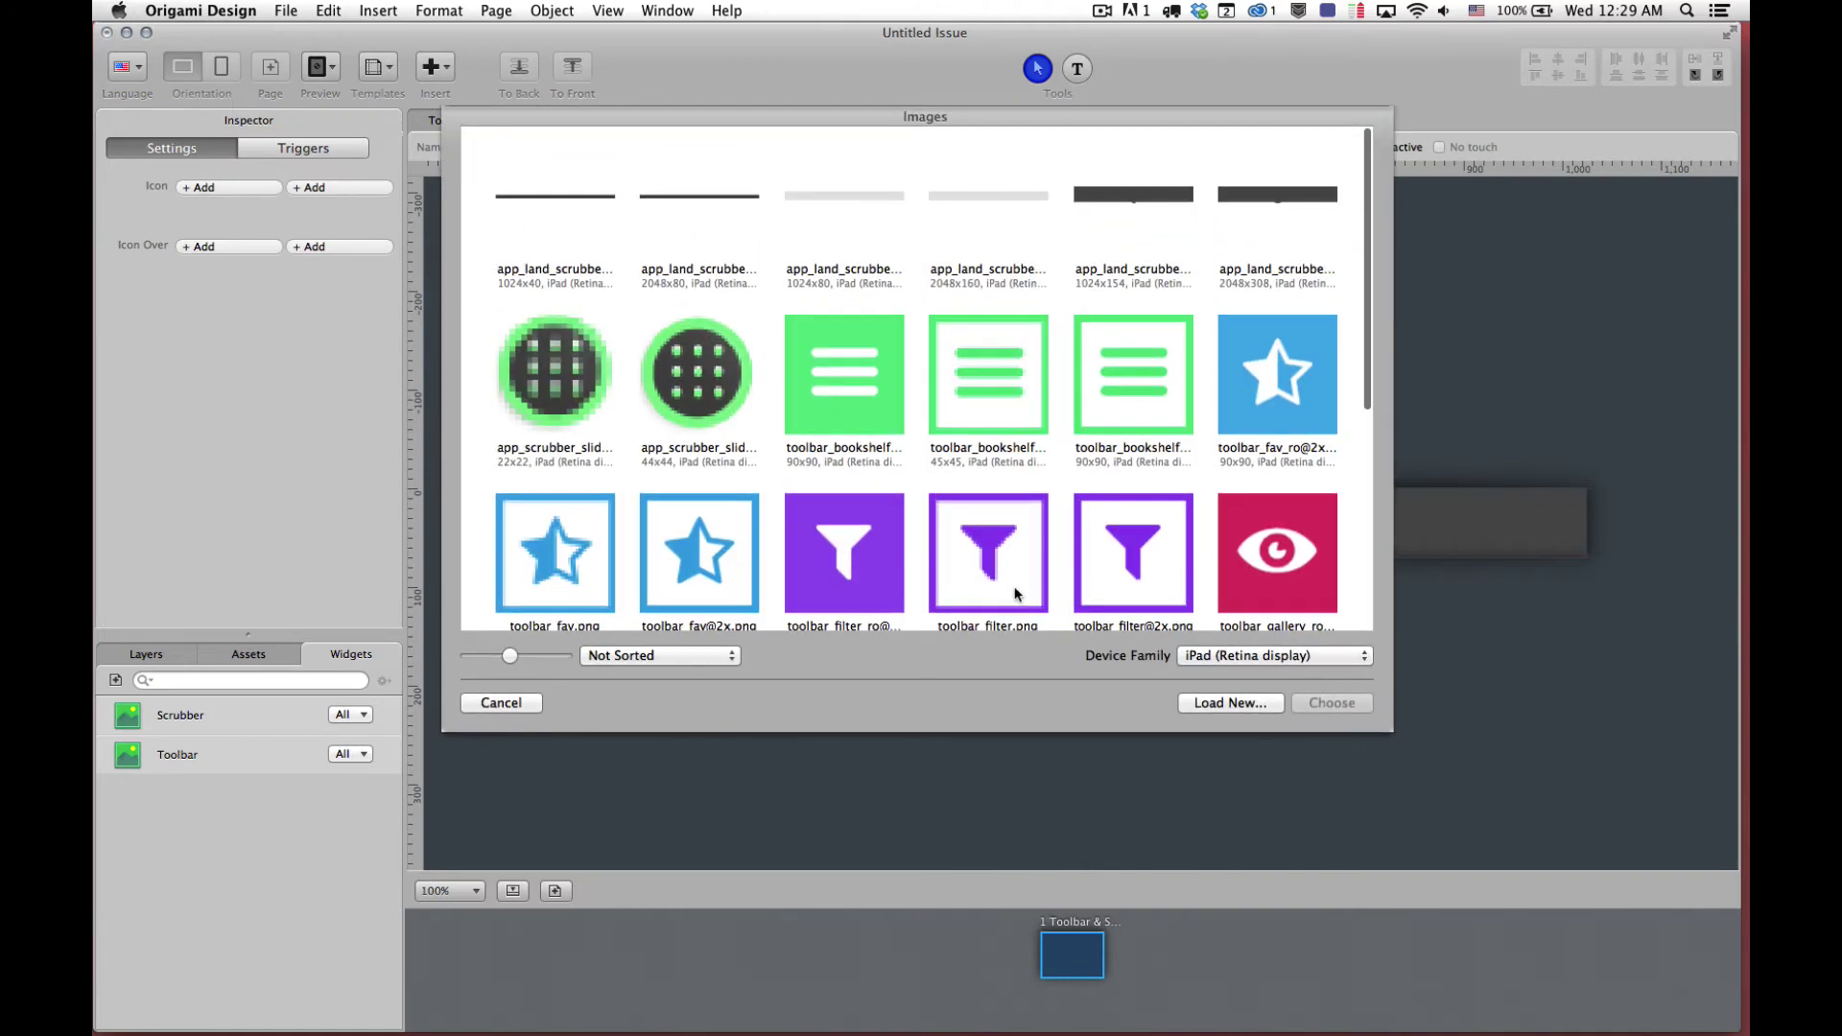
left_click(1147, 372)
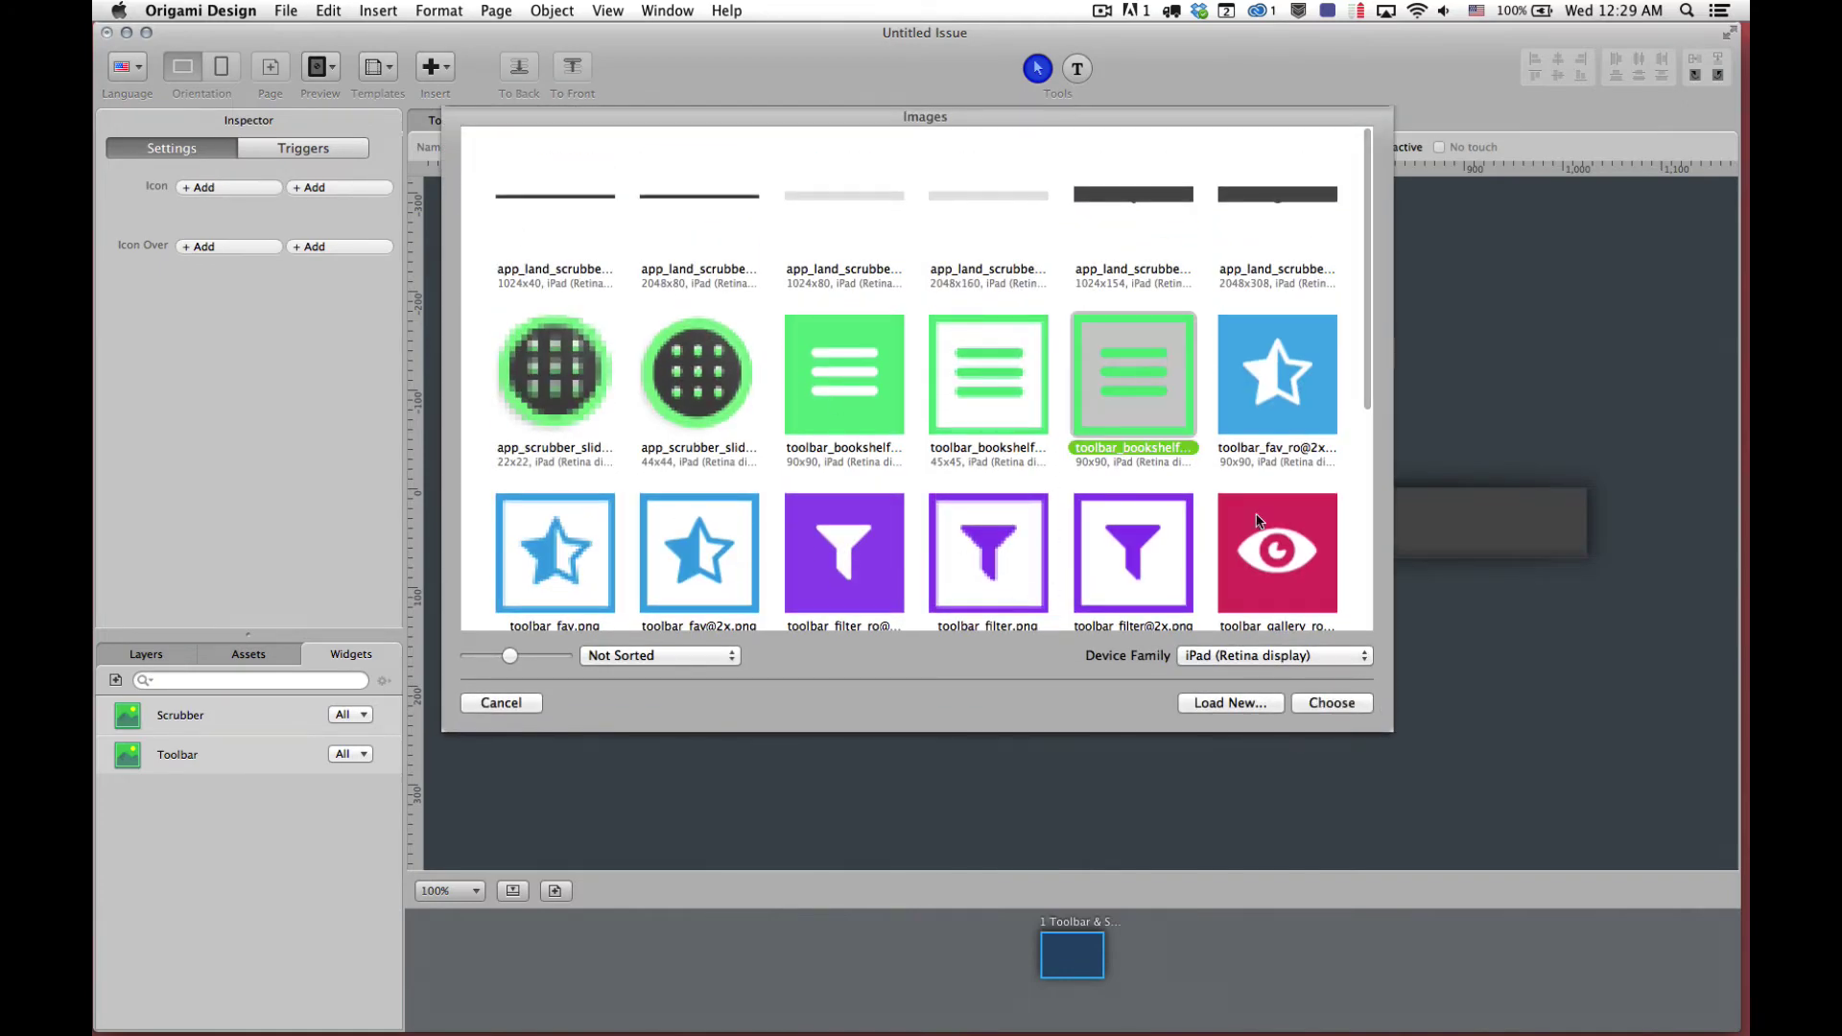
left_click(1329, 703)
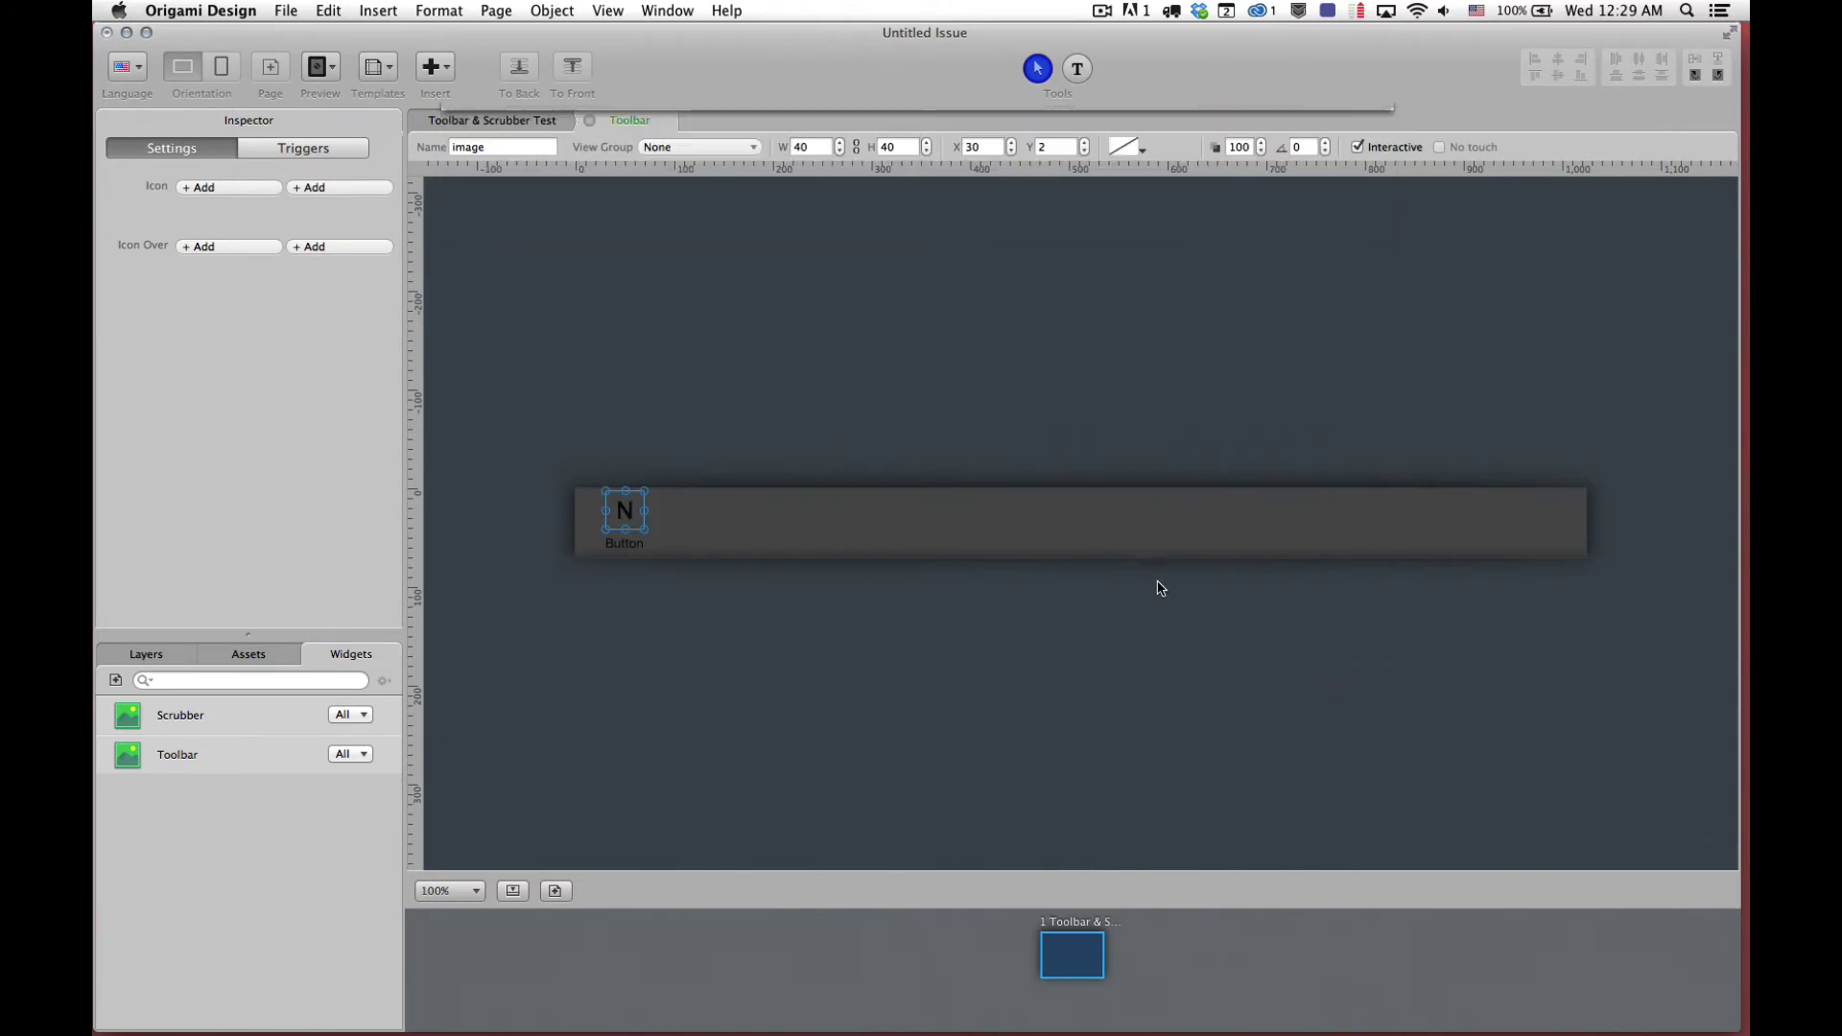
left_click(220, 247)
left_click(815, 368)
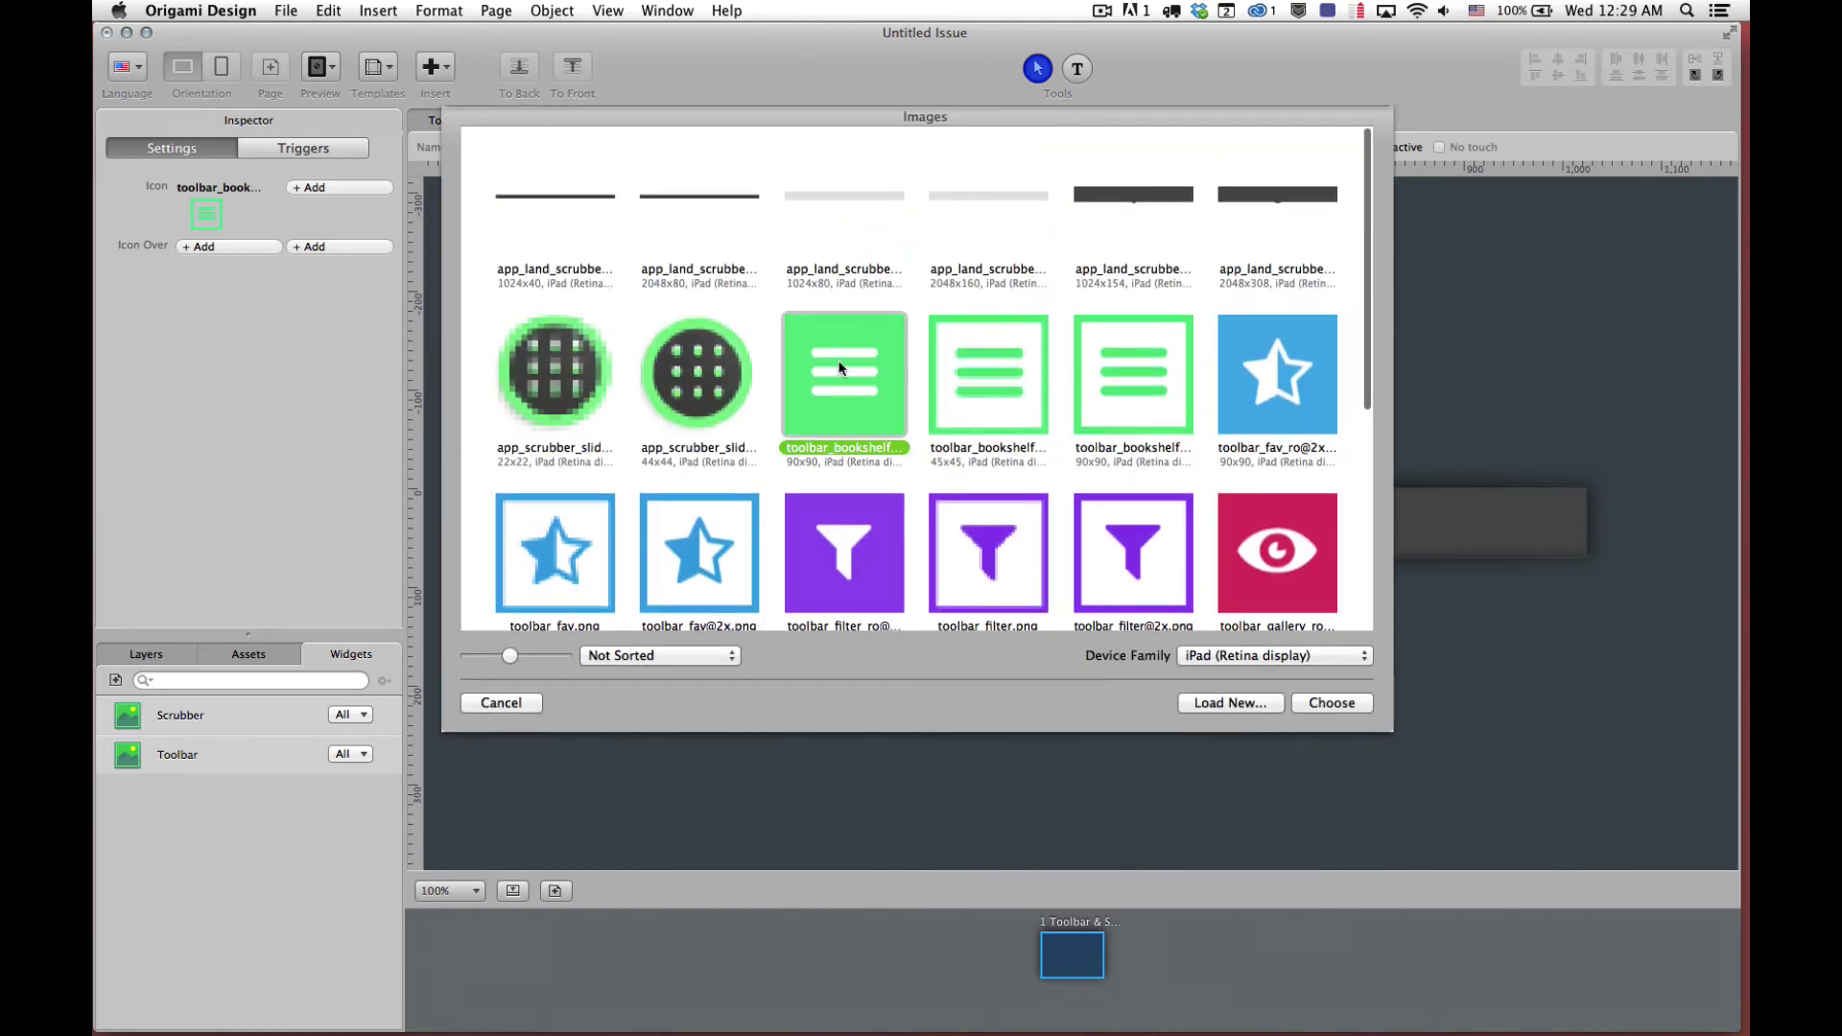
left_click(1353, 706)
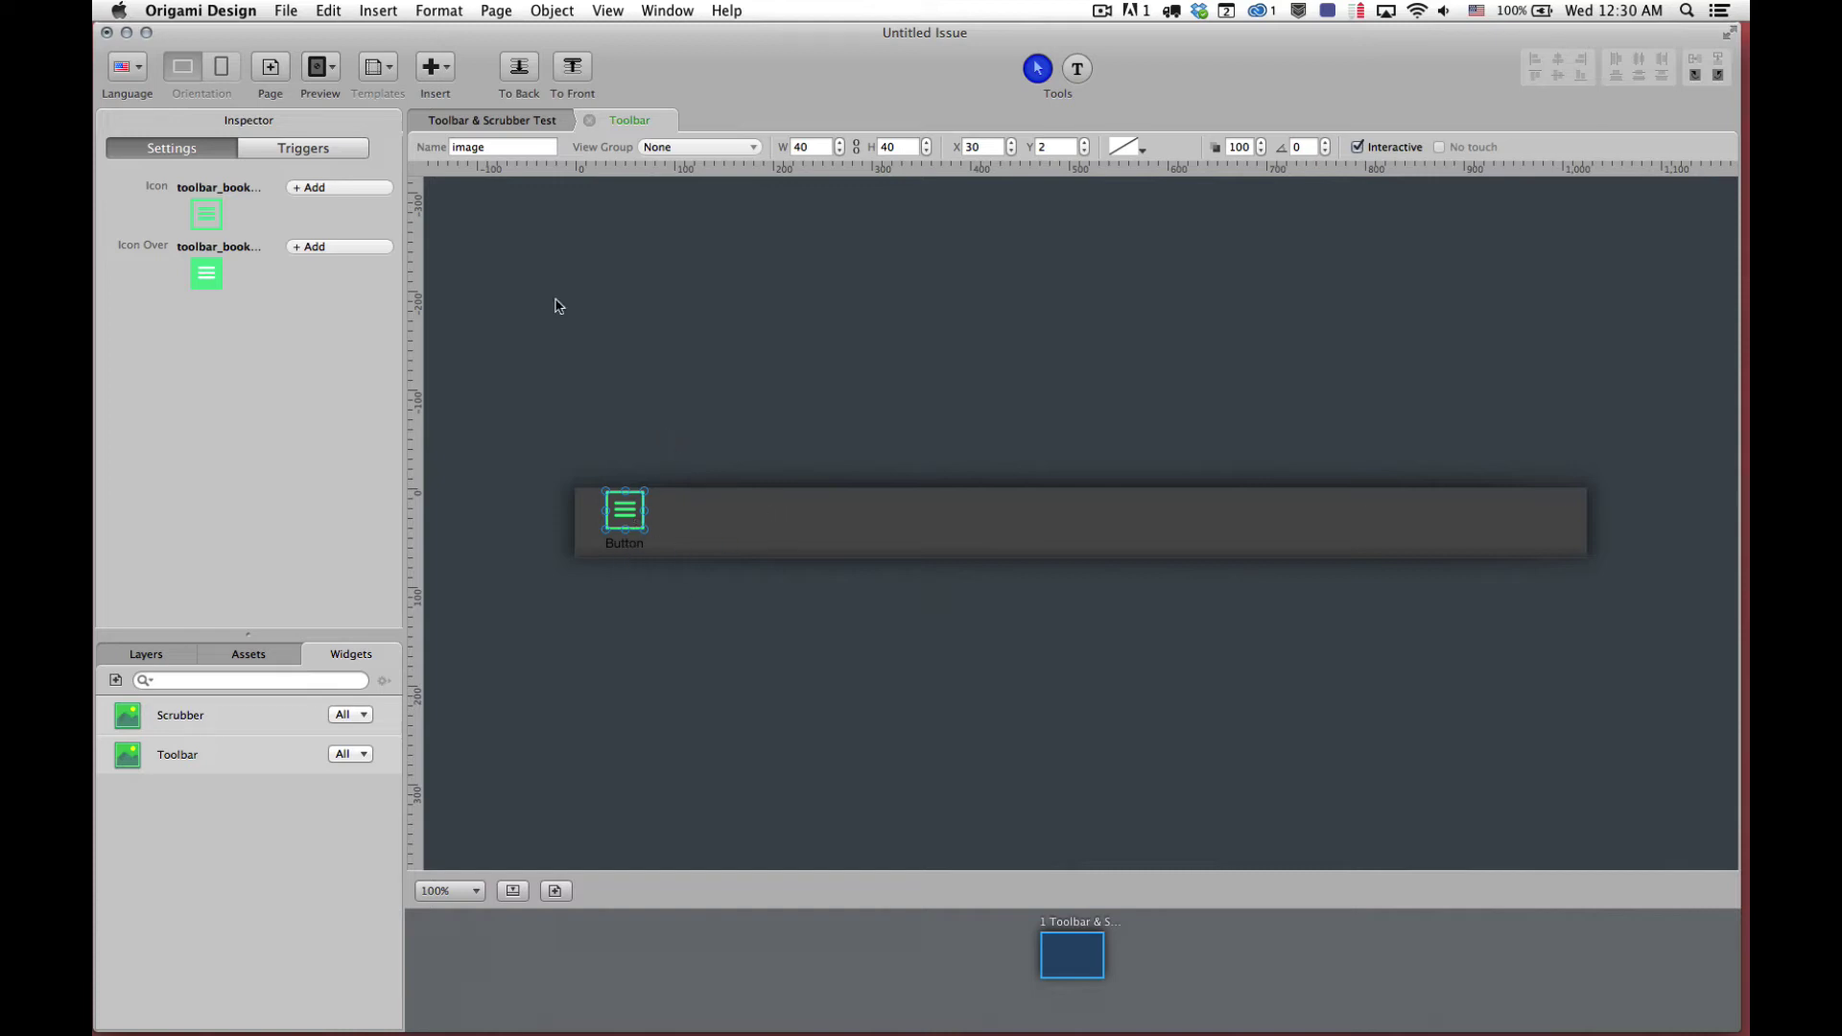
left_click(666, 404)
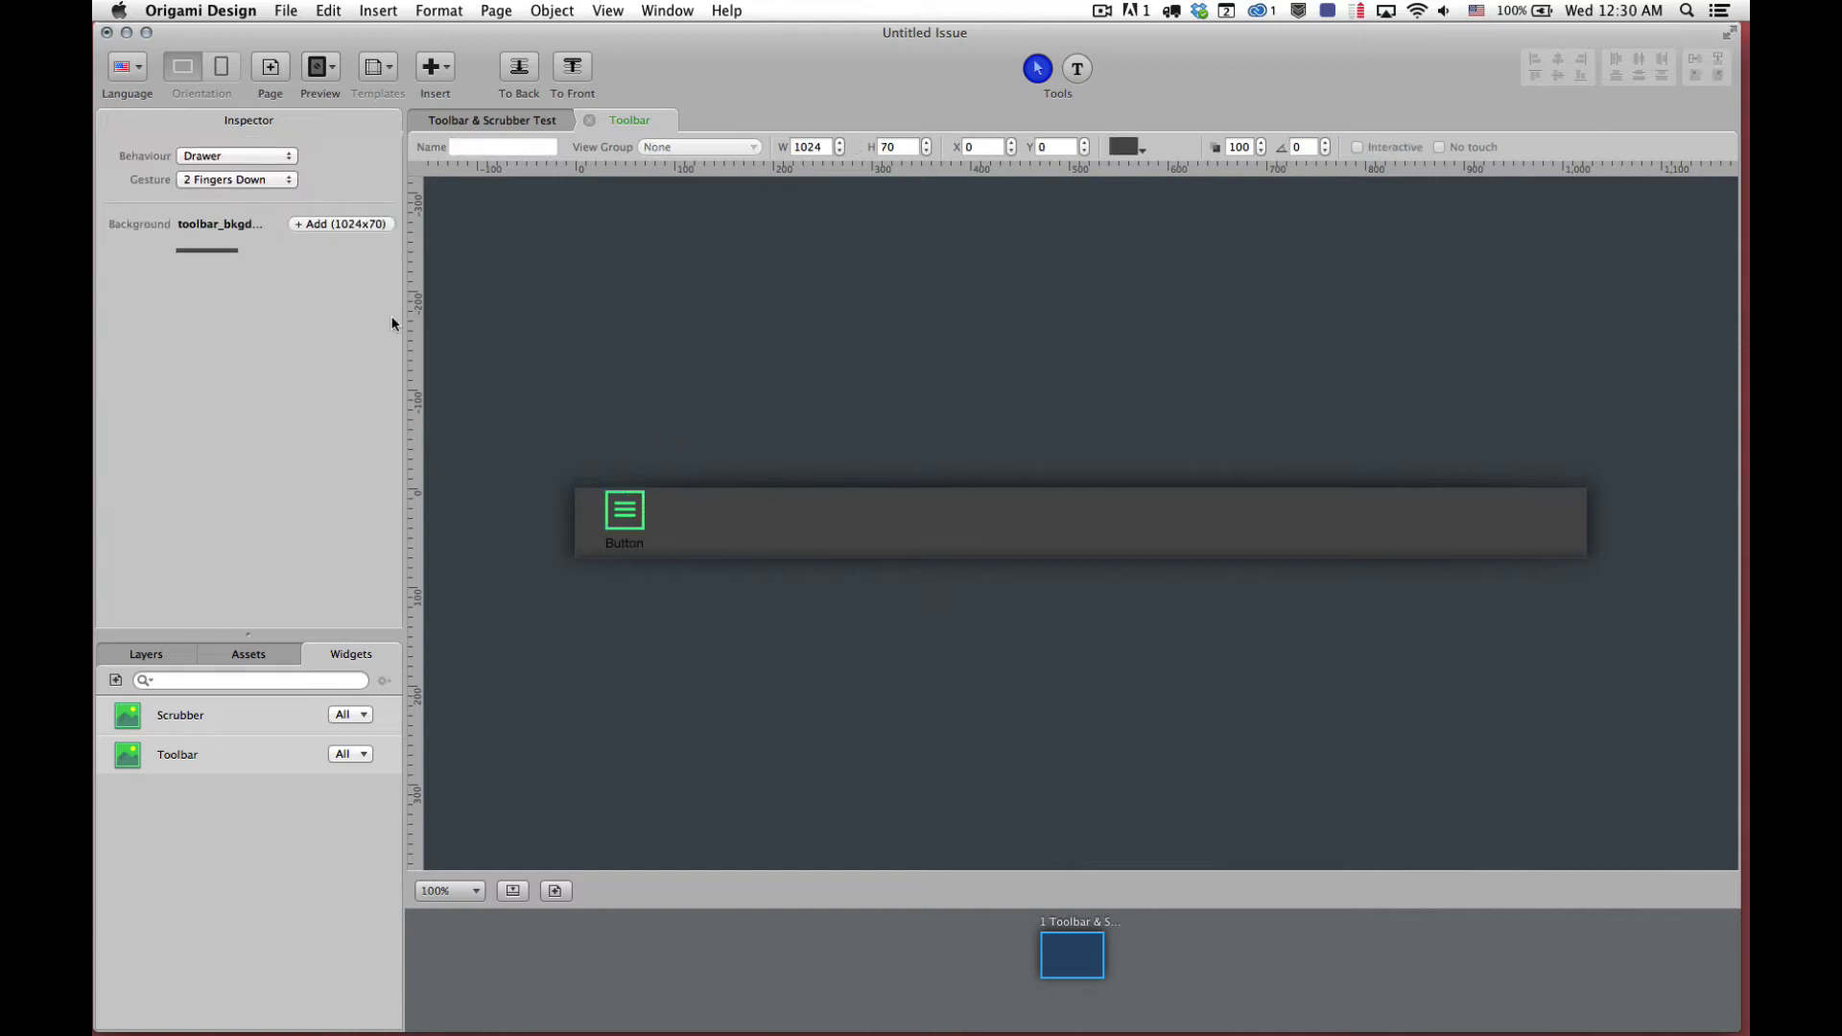
Insert a second toolbar button and move it beside the first, at X 137
left_click(434, 66)
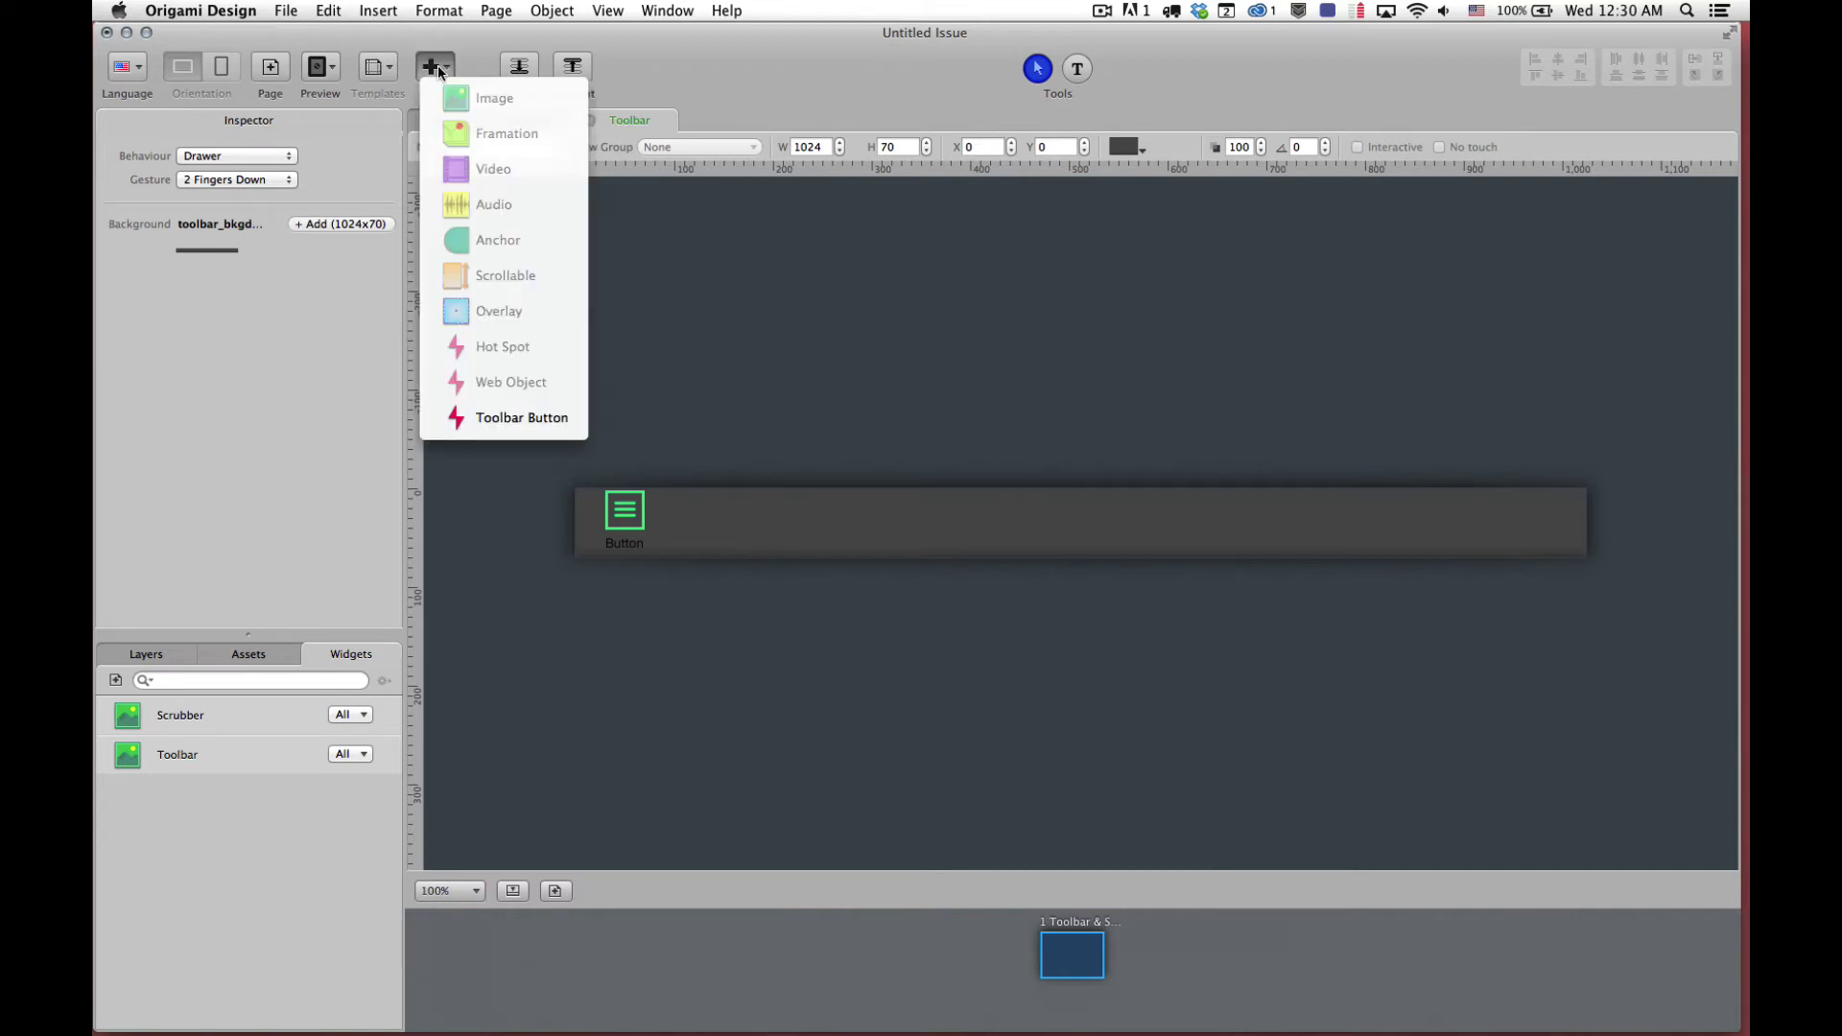
left_click(482, 415)
left_click_drag(592, 528, 748, 547)
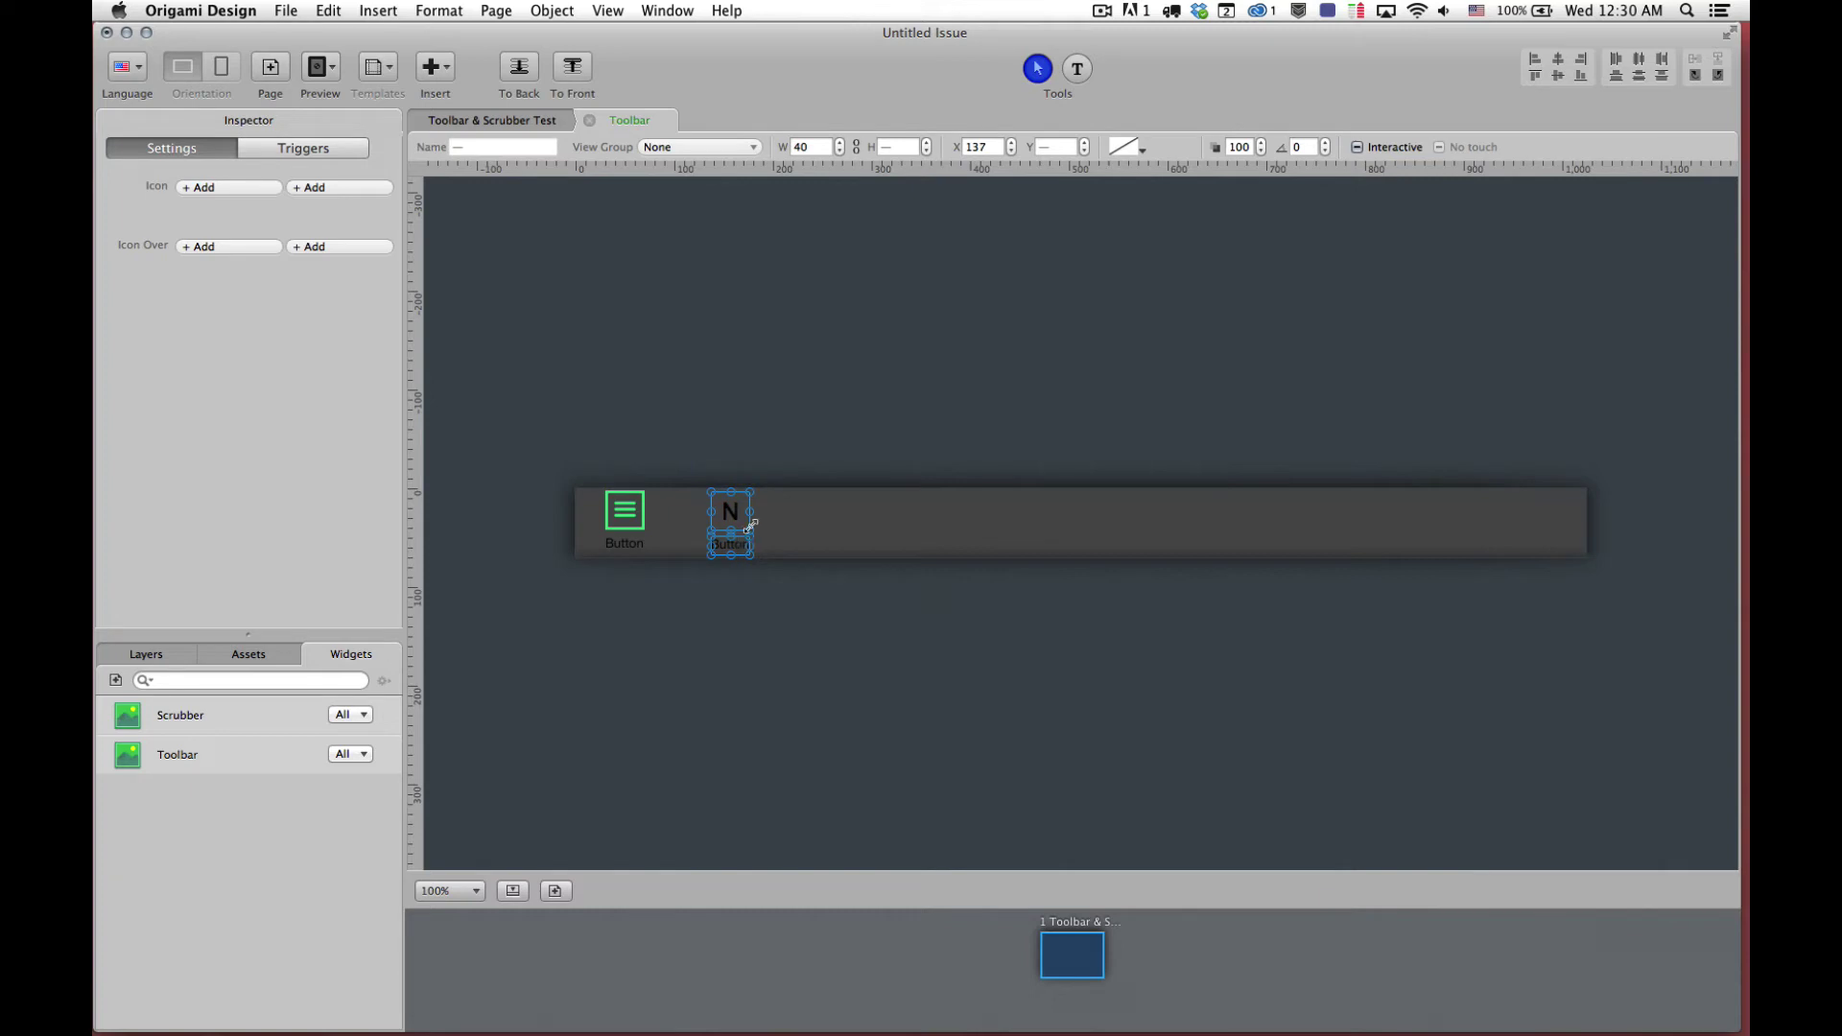
left_click(704, 450)
left_click(626, 547)
left_click(622, 521)
left_click(736, 451)
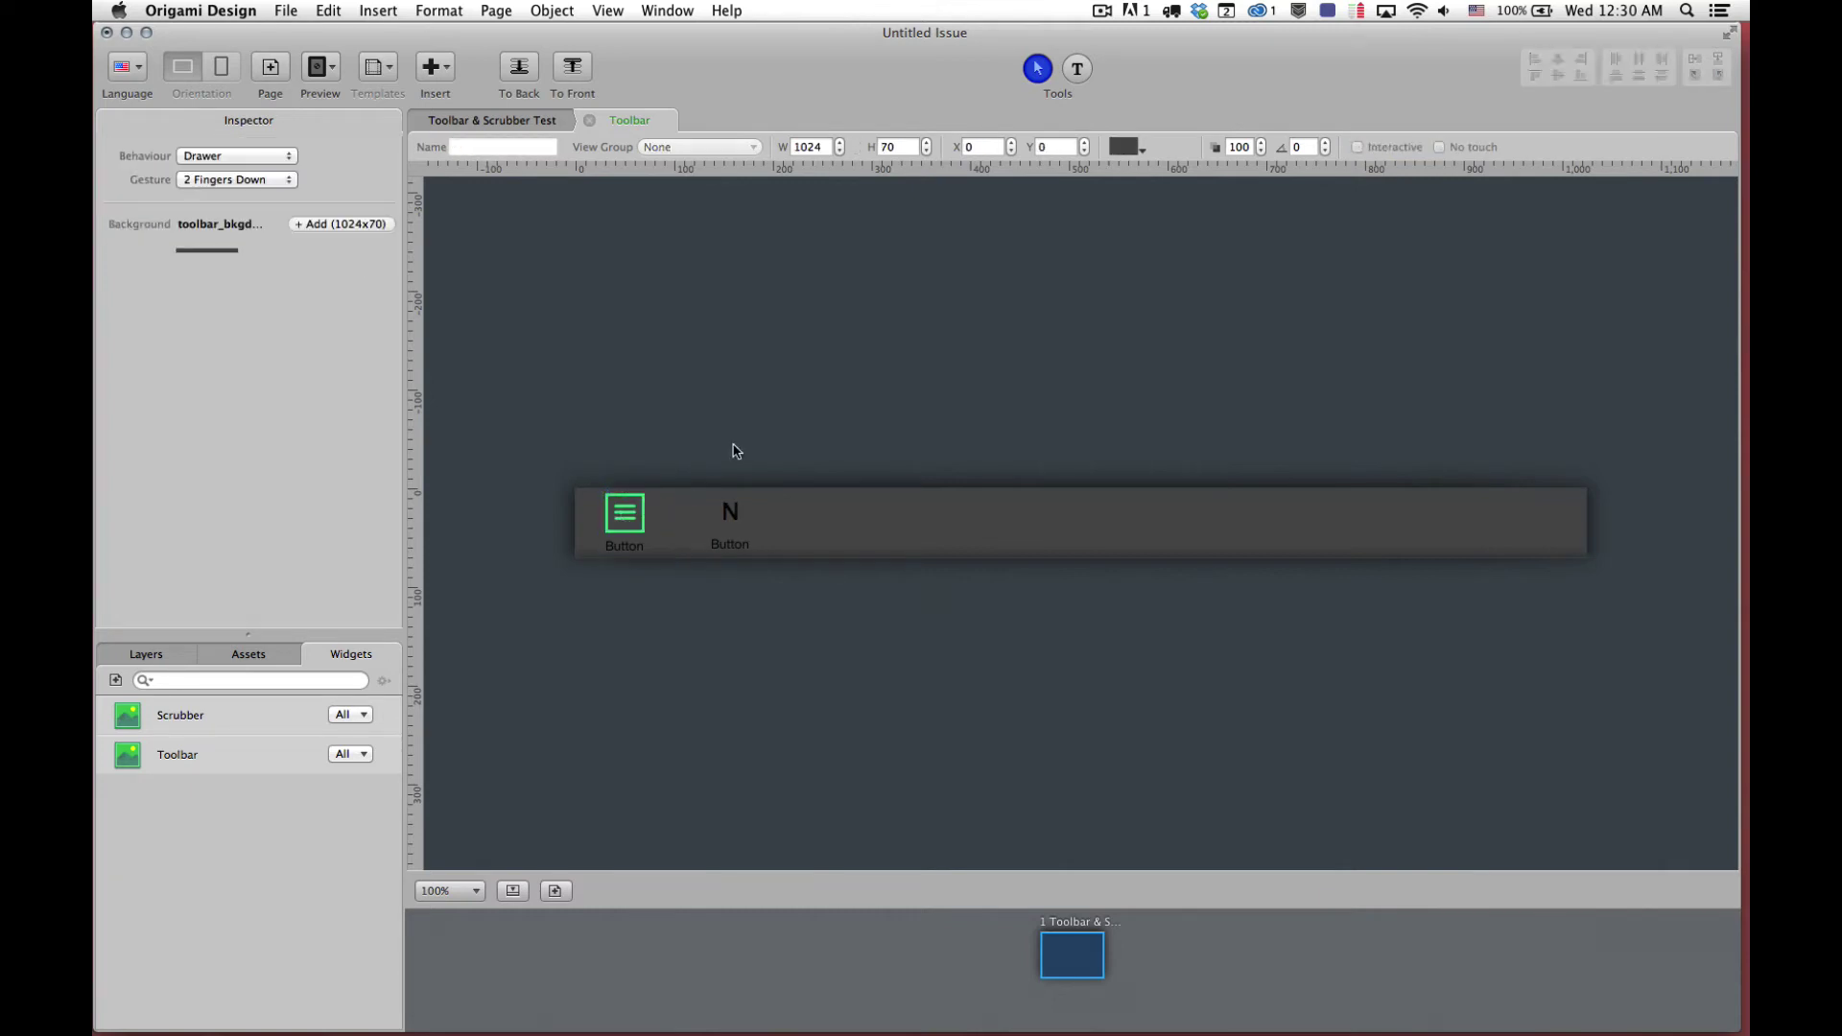
left_click(729, 526)
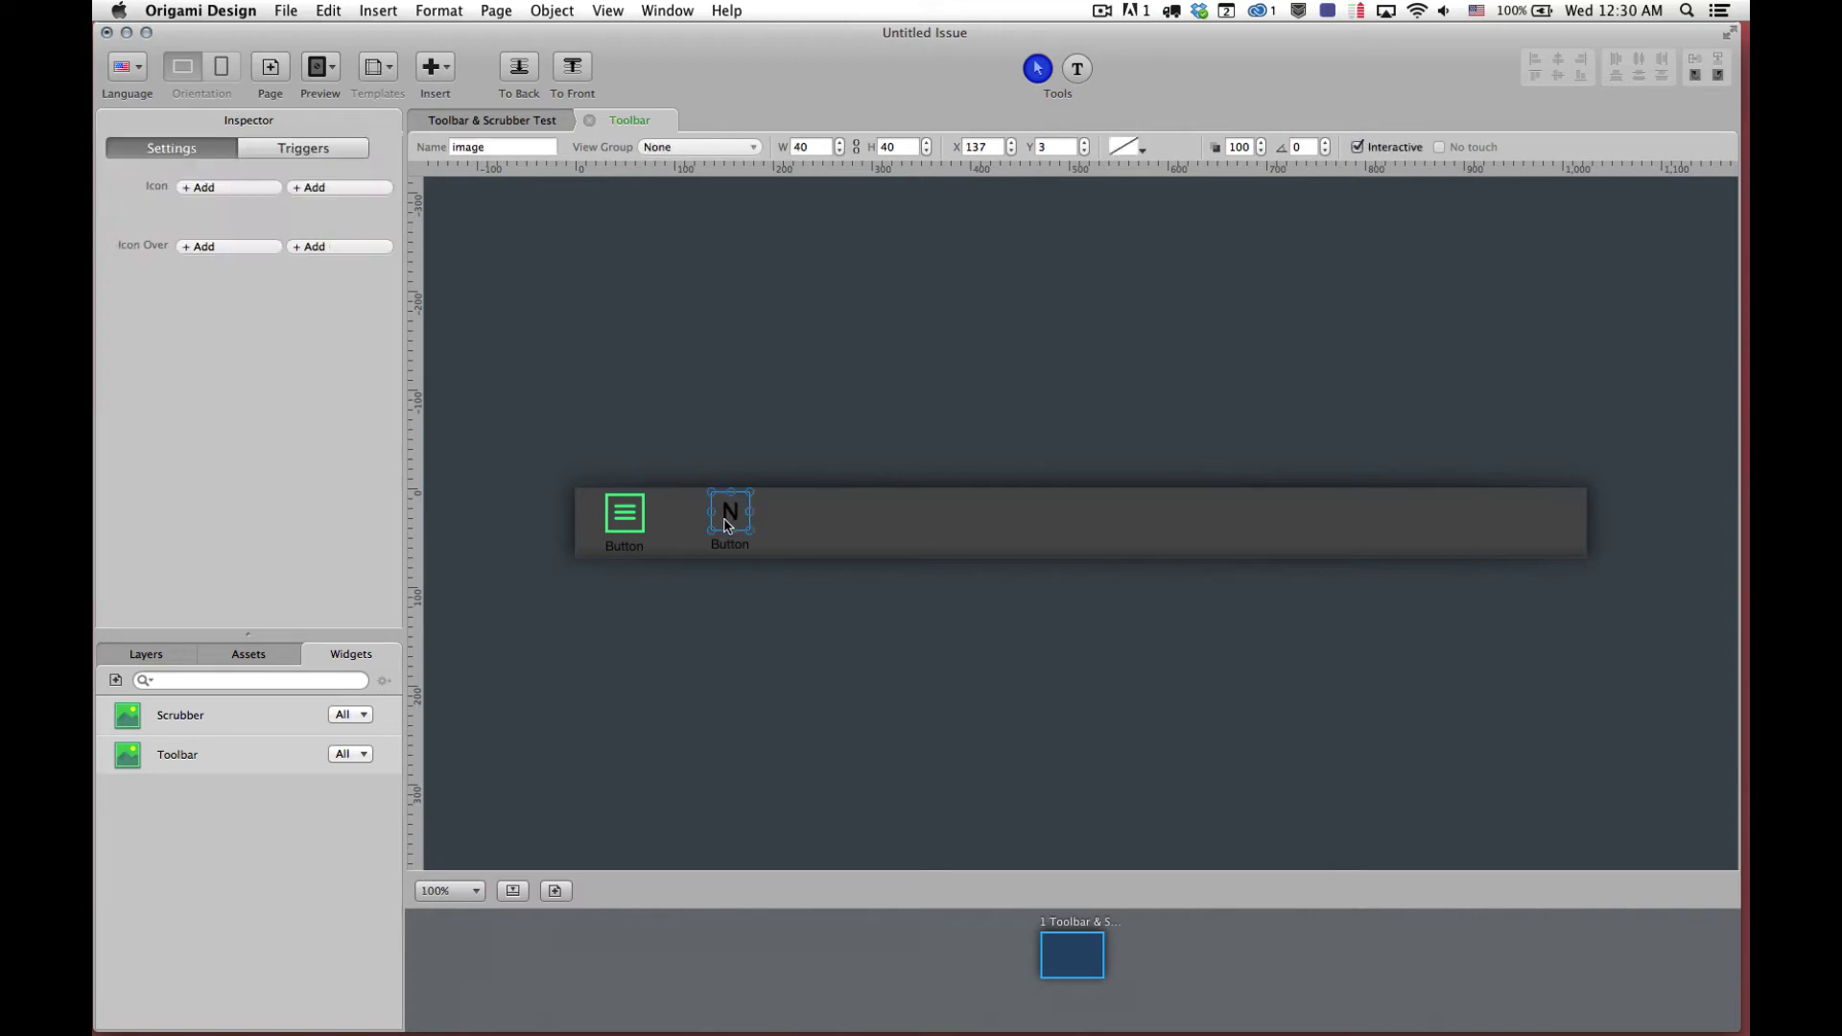
Give the second button the toolbar_search@2x icon and toolbar_search_ro over icon
left_click(234, 183)
scroll(811, 445, "down", 5)
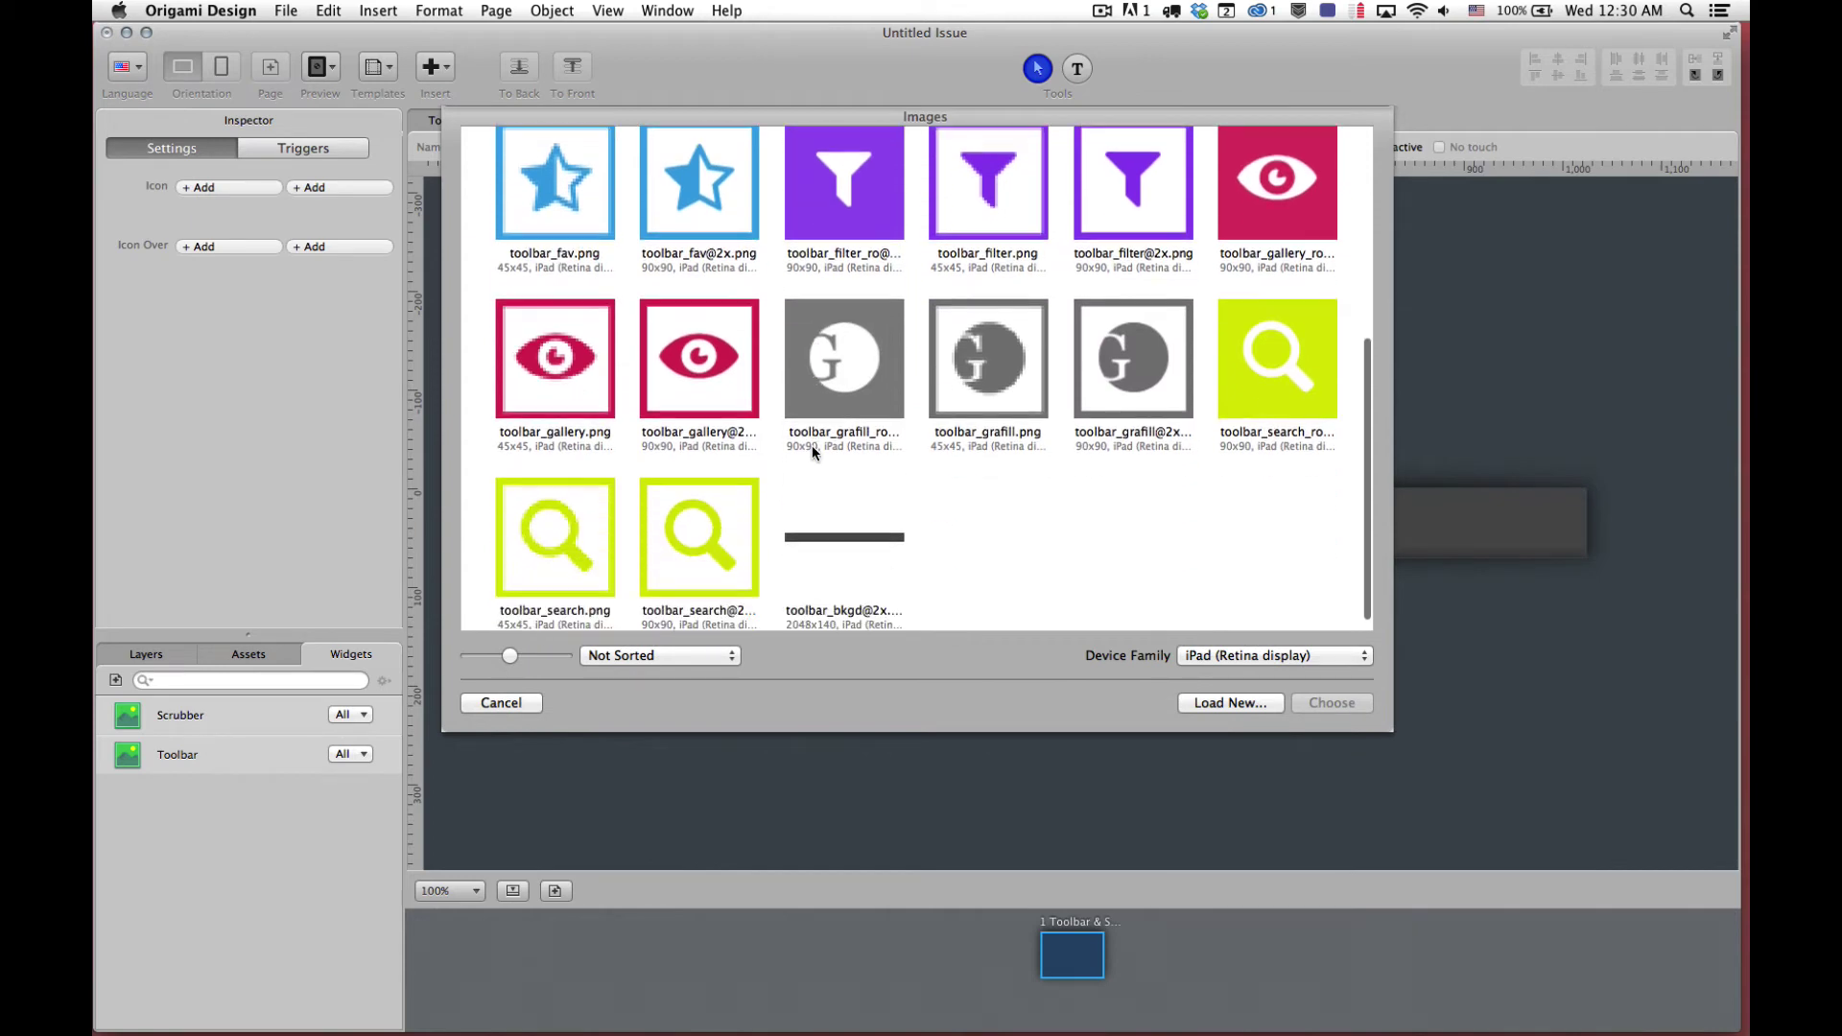
left_click(692, 541)
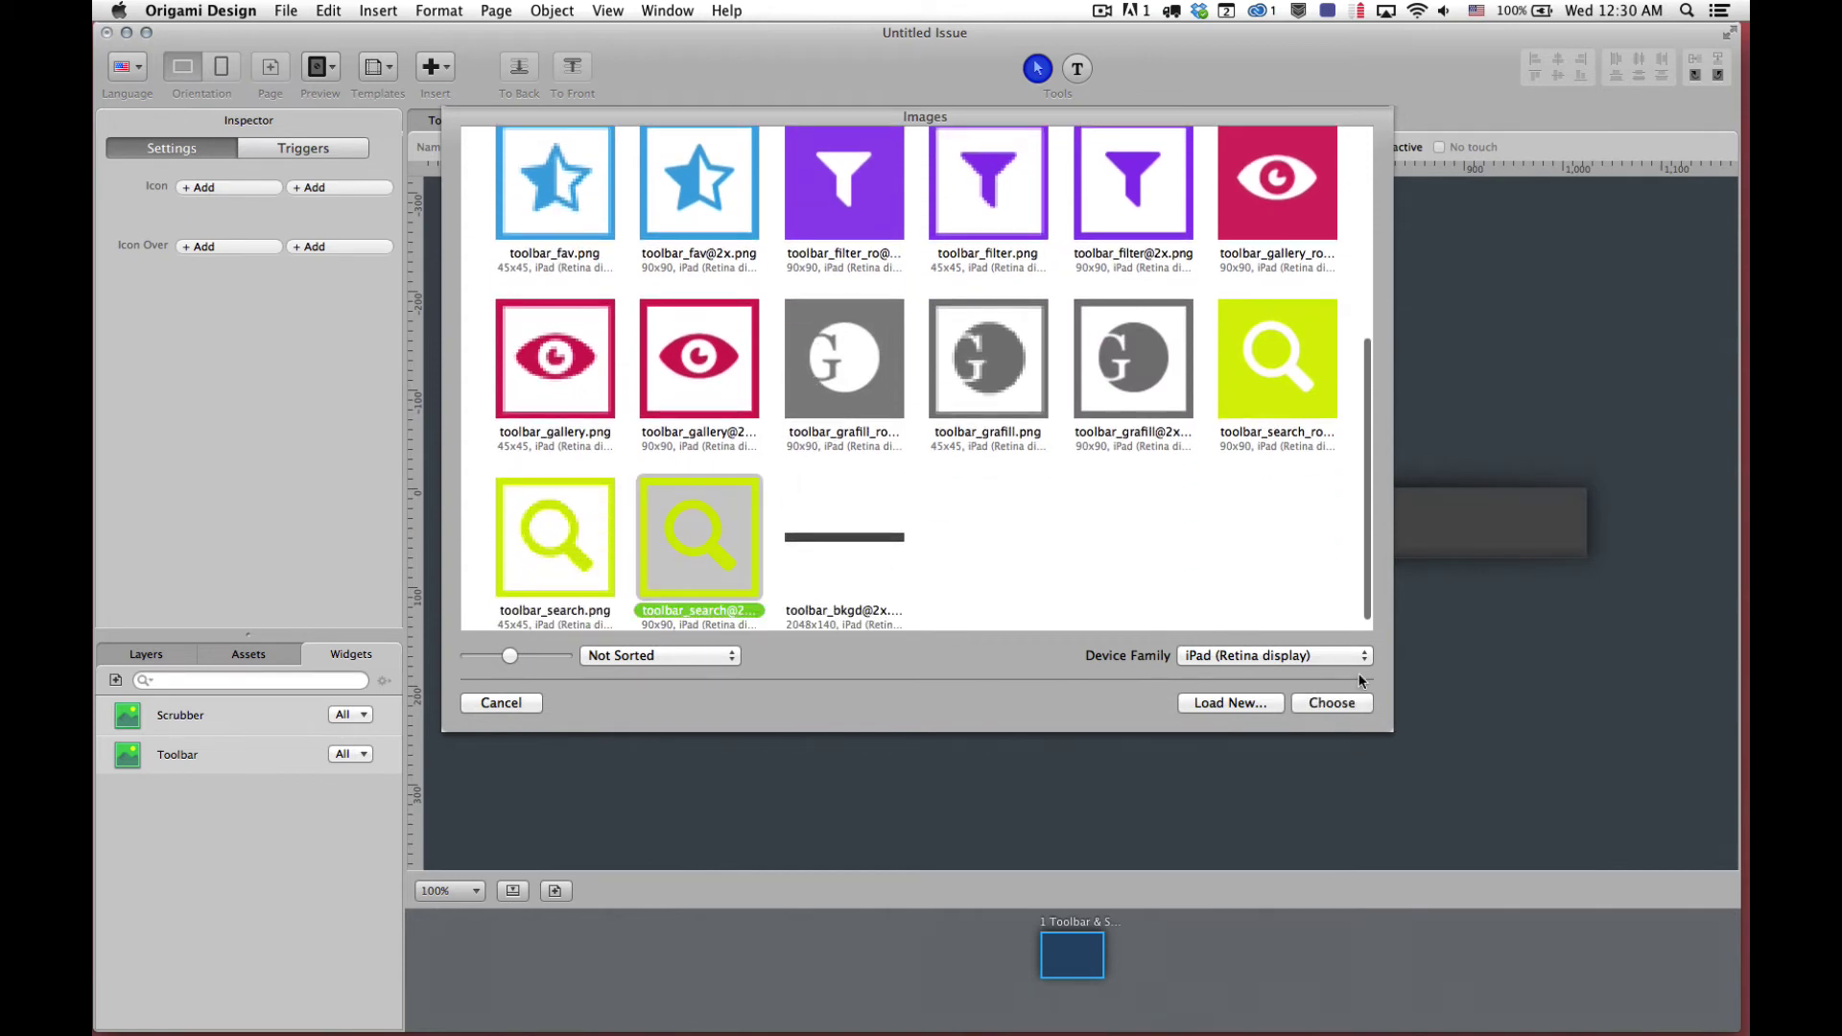
left_click(1343, 702)
left_click(225, 248)
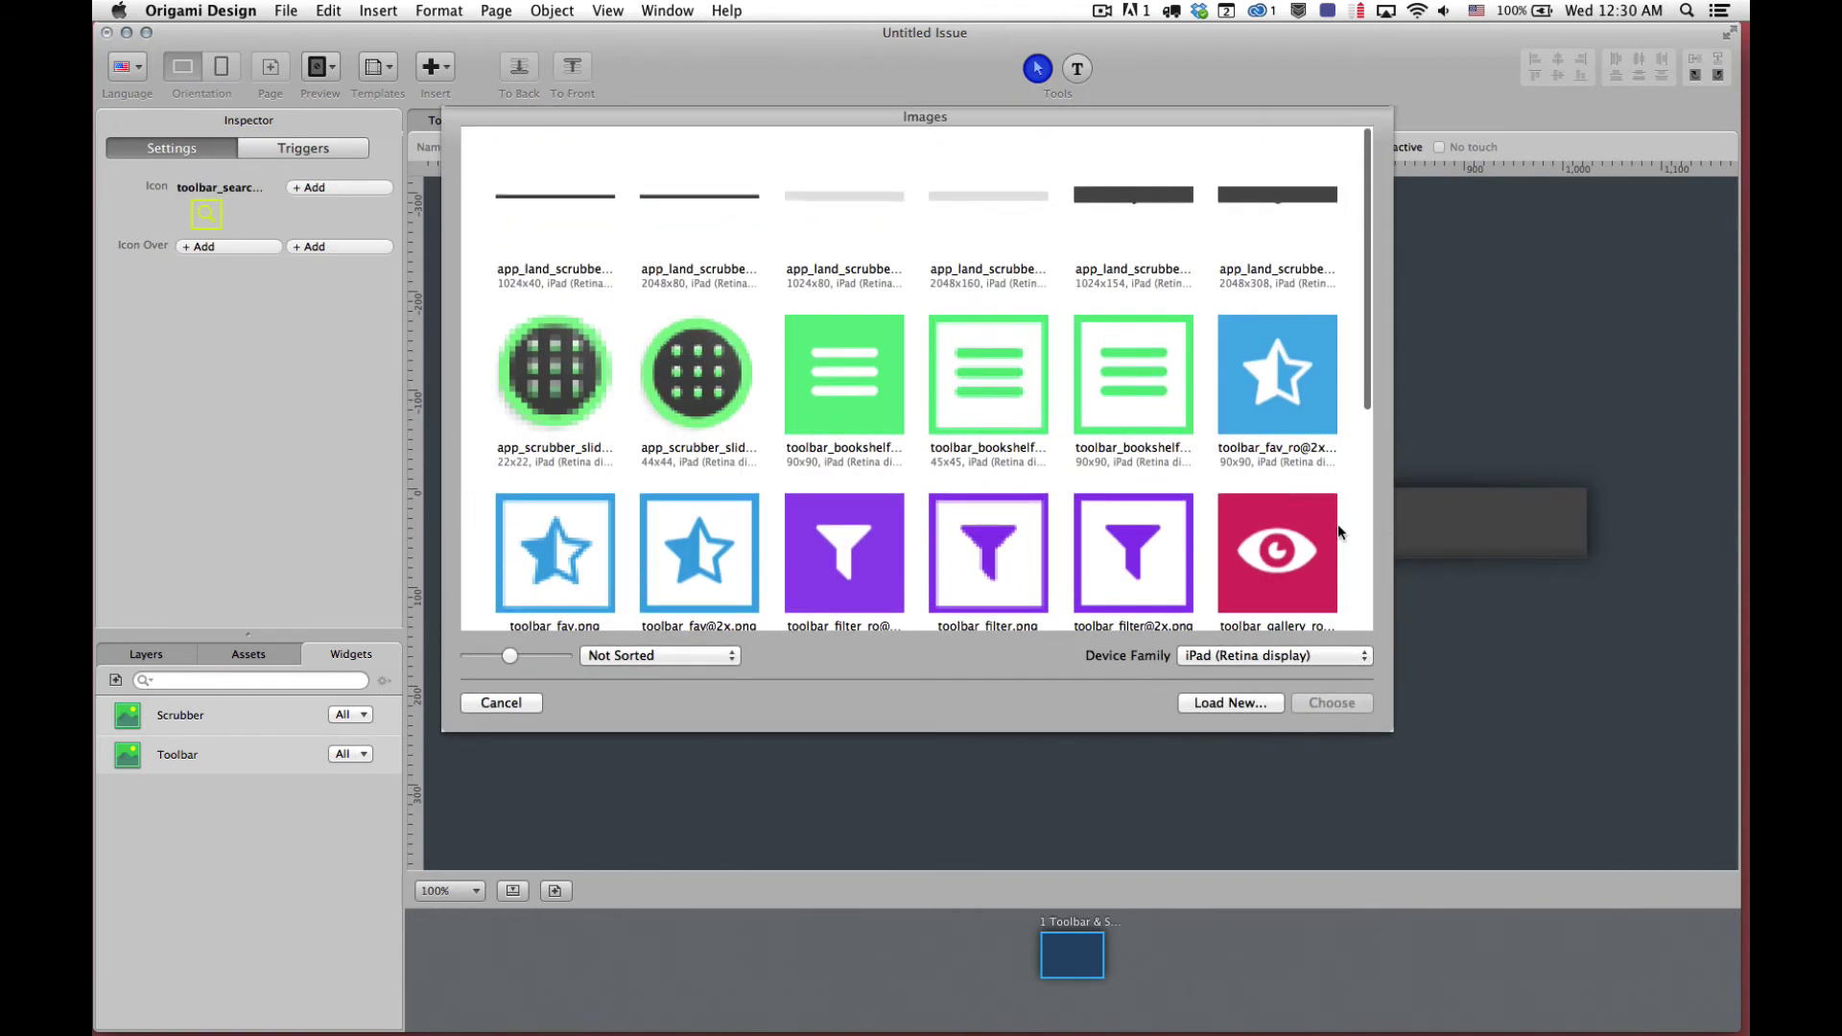
scroll(1237, 302, "down", 5)
left_click(1266, 341)
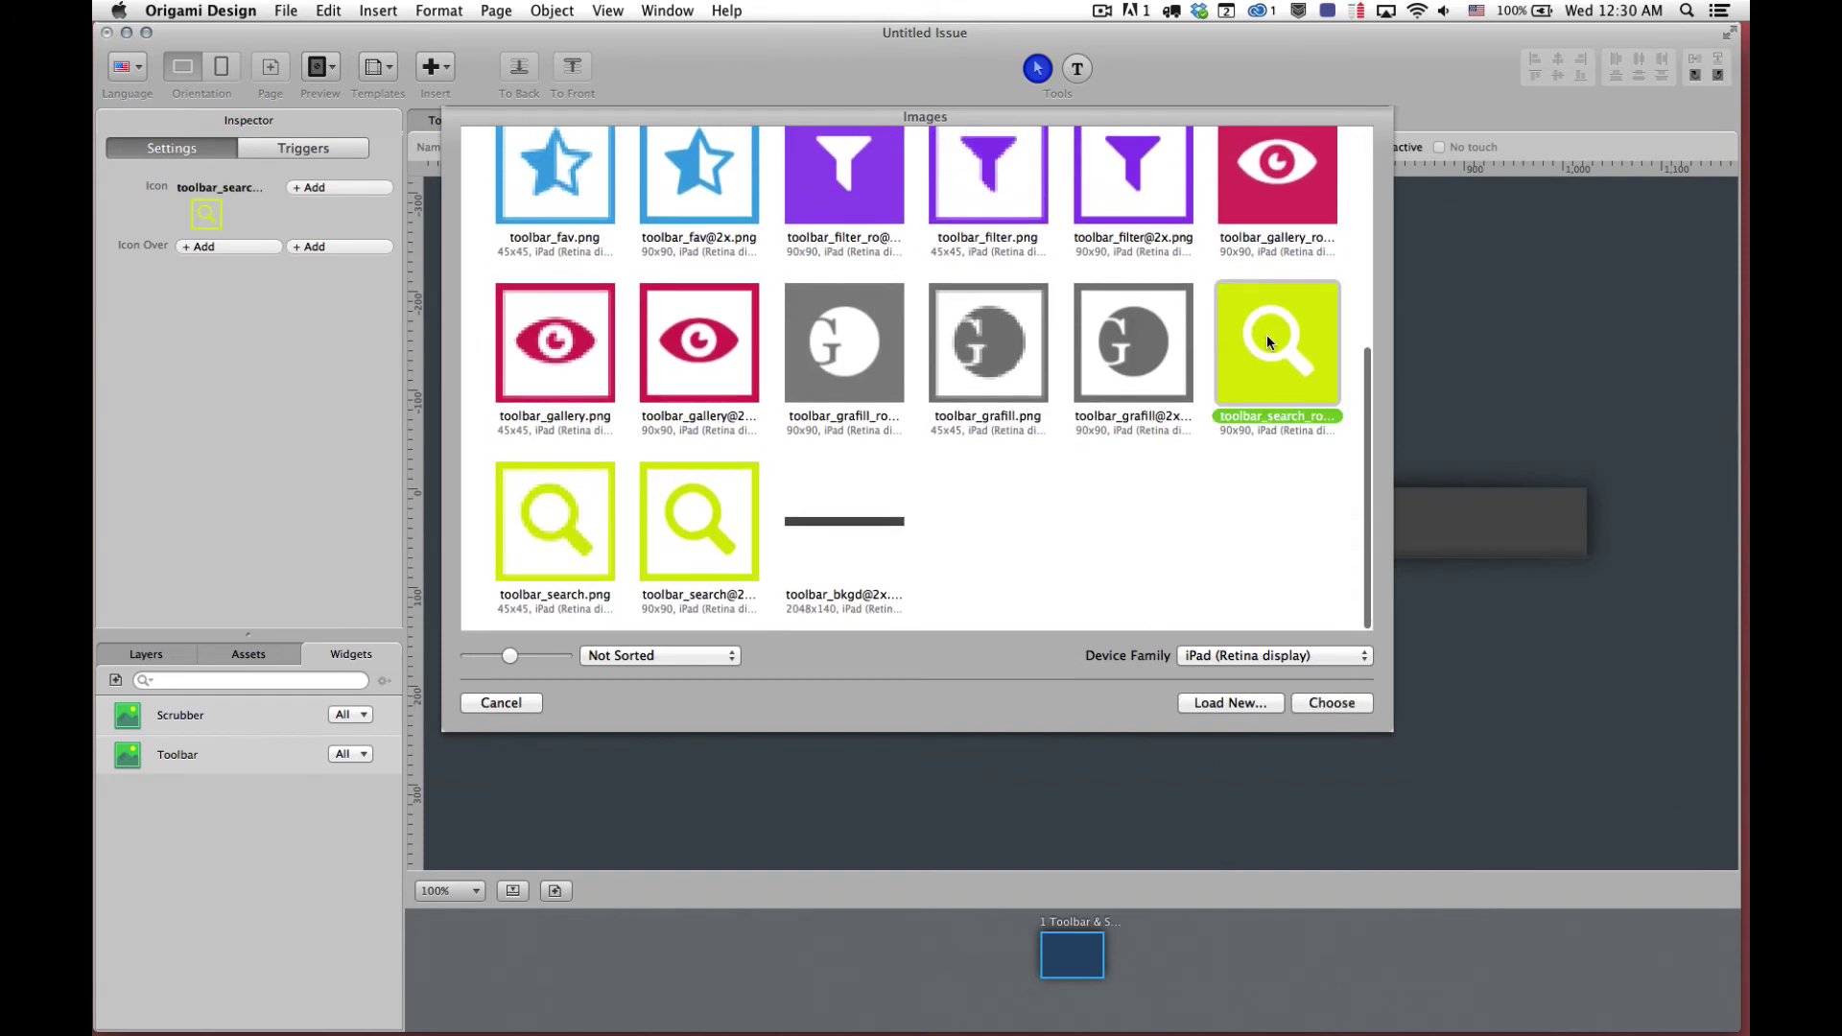
left_click(1333, 705)
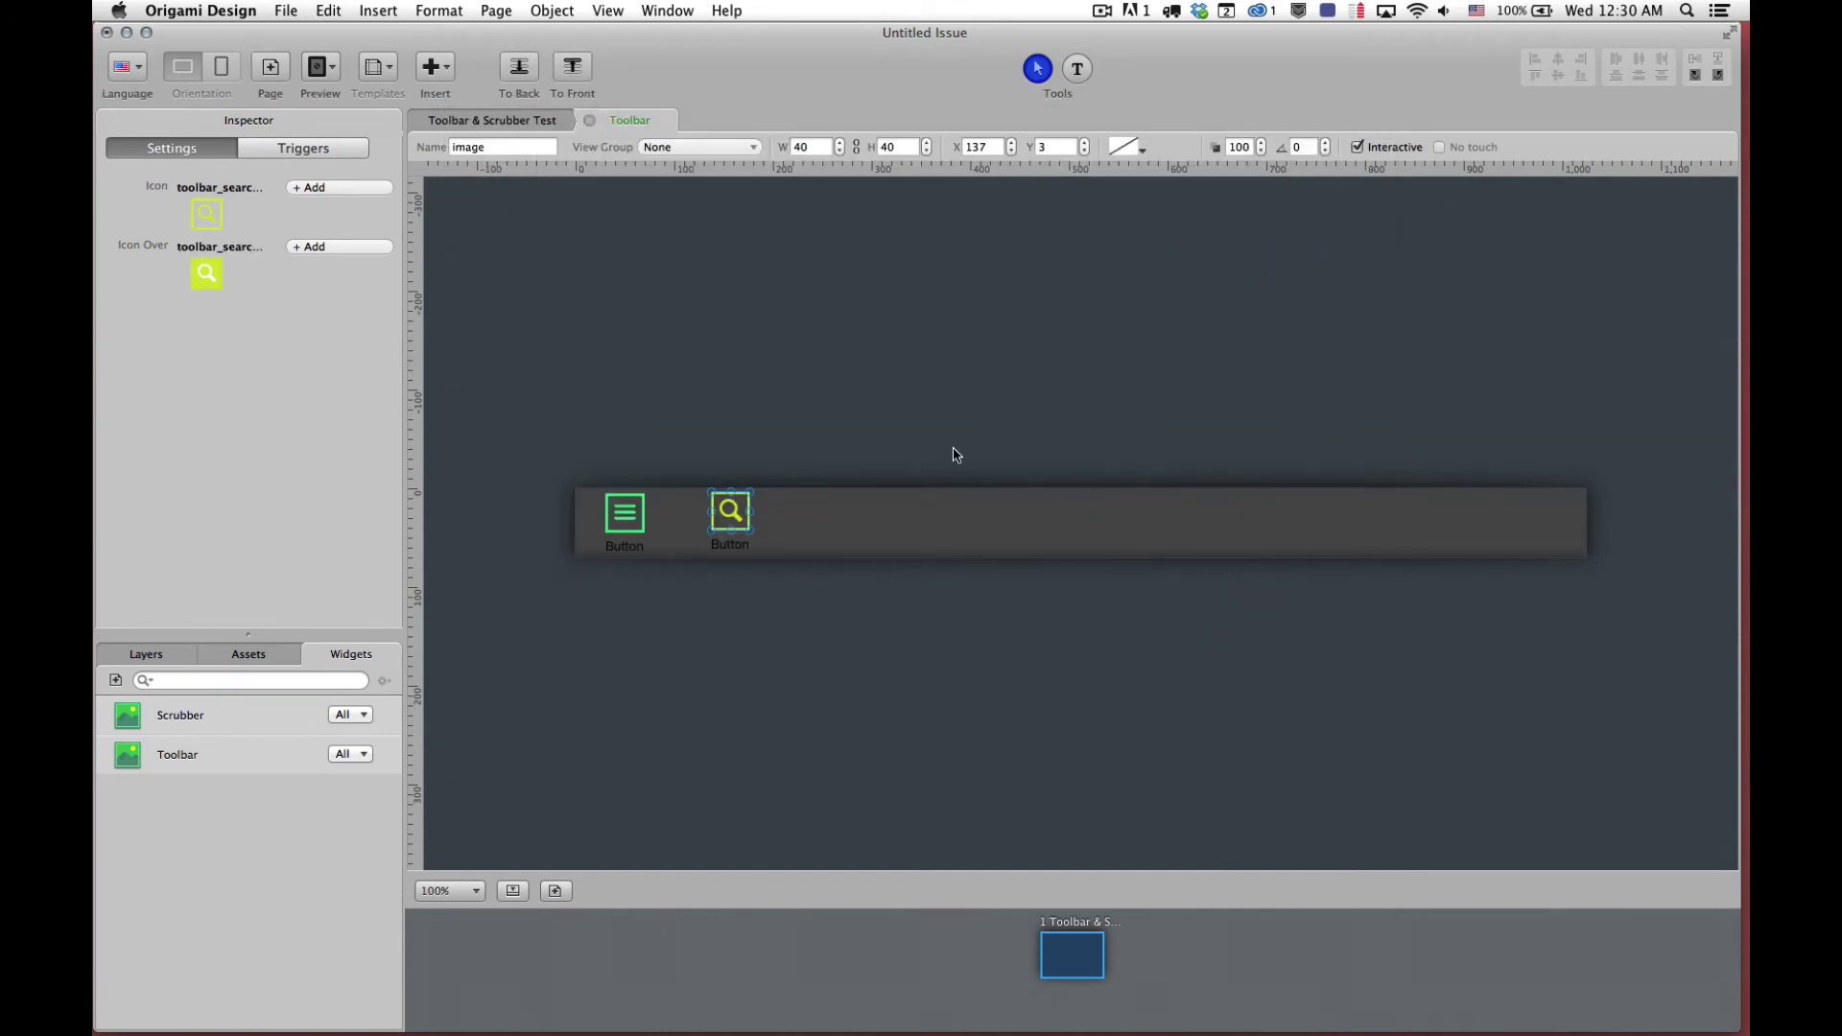
Drag ruler guides along the toolbar's top and bottom edges
left_click(751, 440)
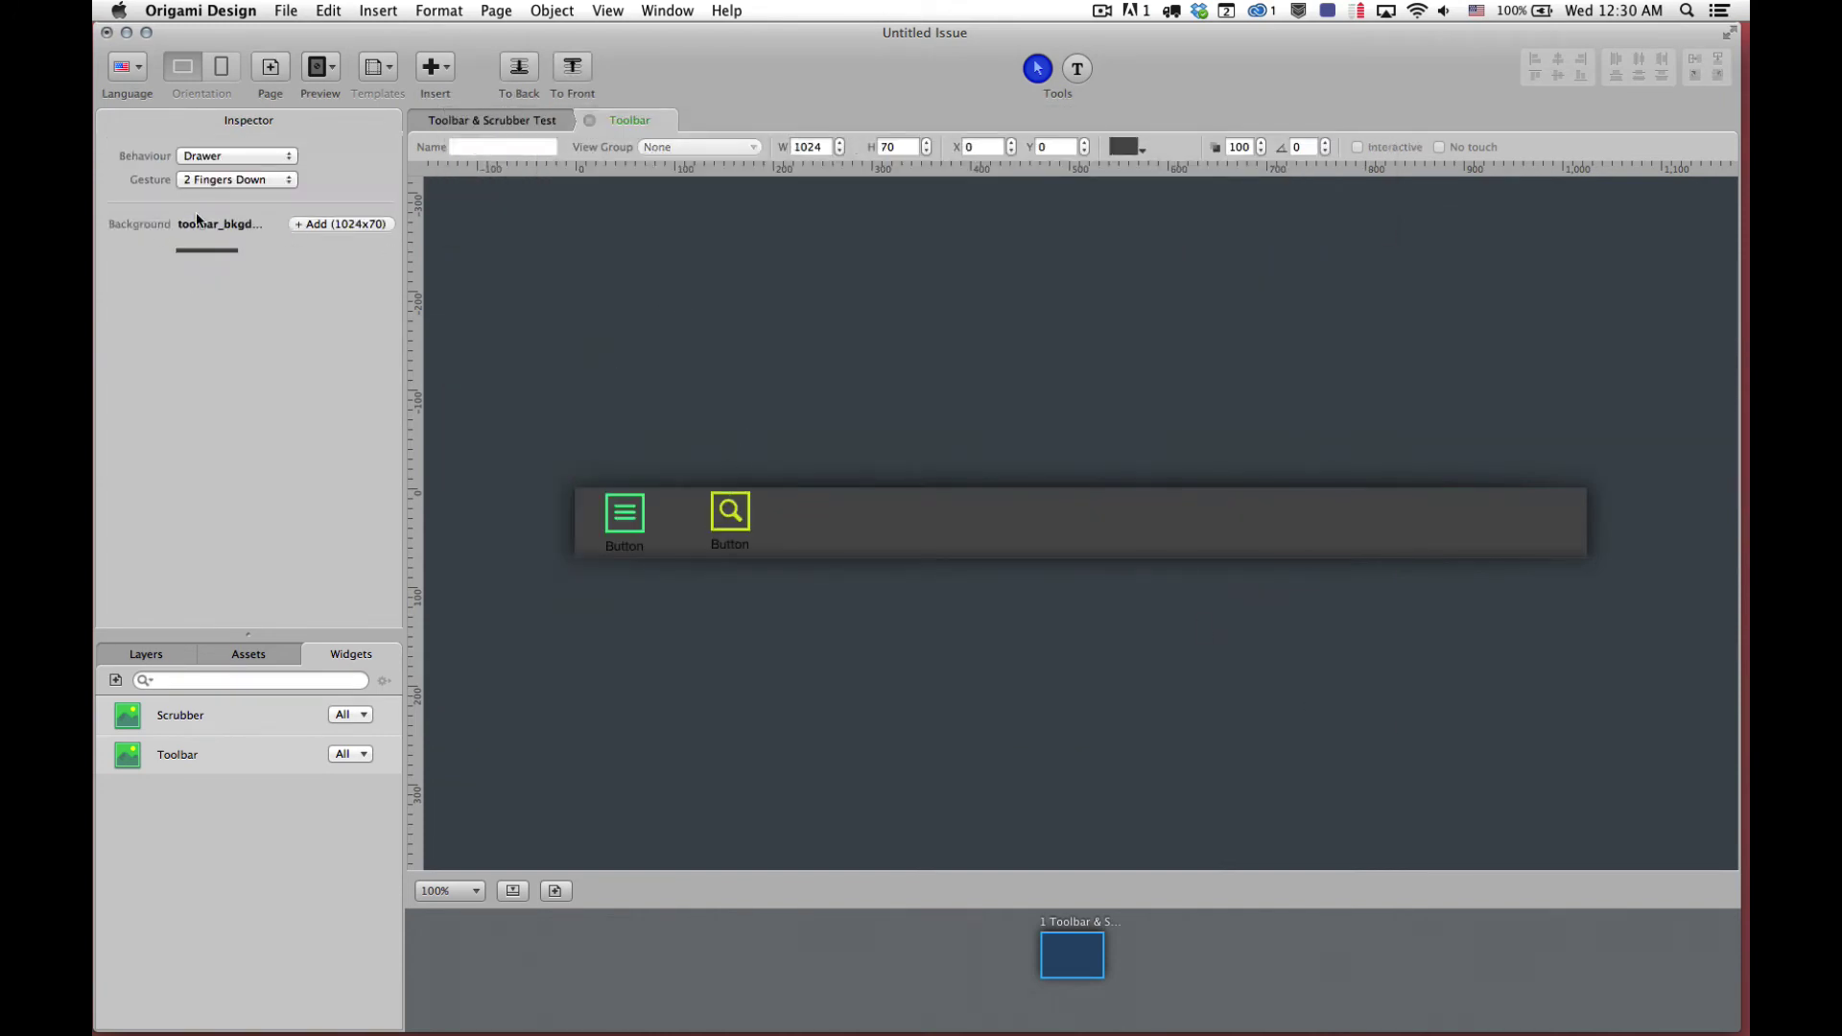
left_click(734, 547)
left_click(731, 516, "shift")
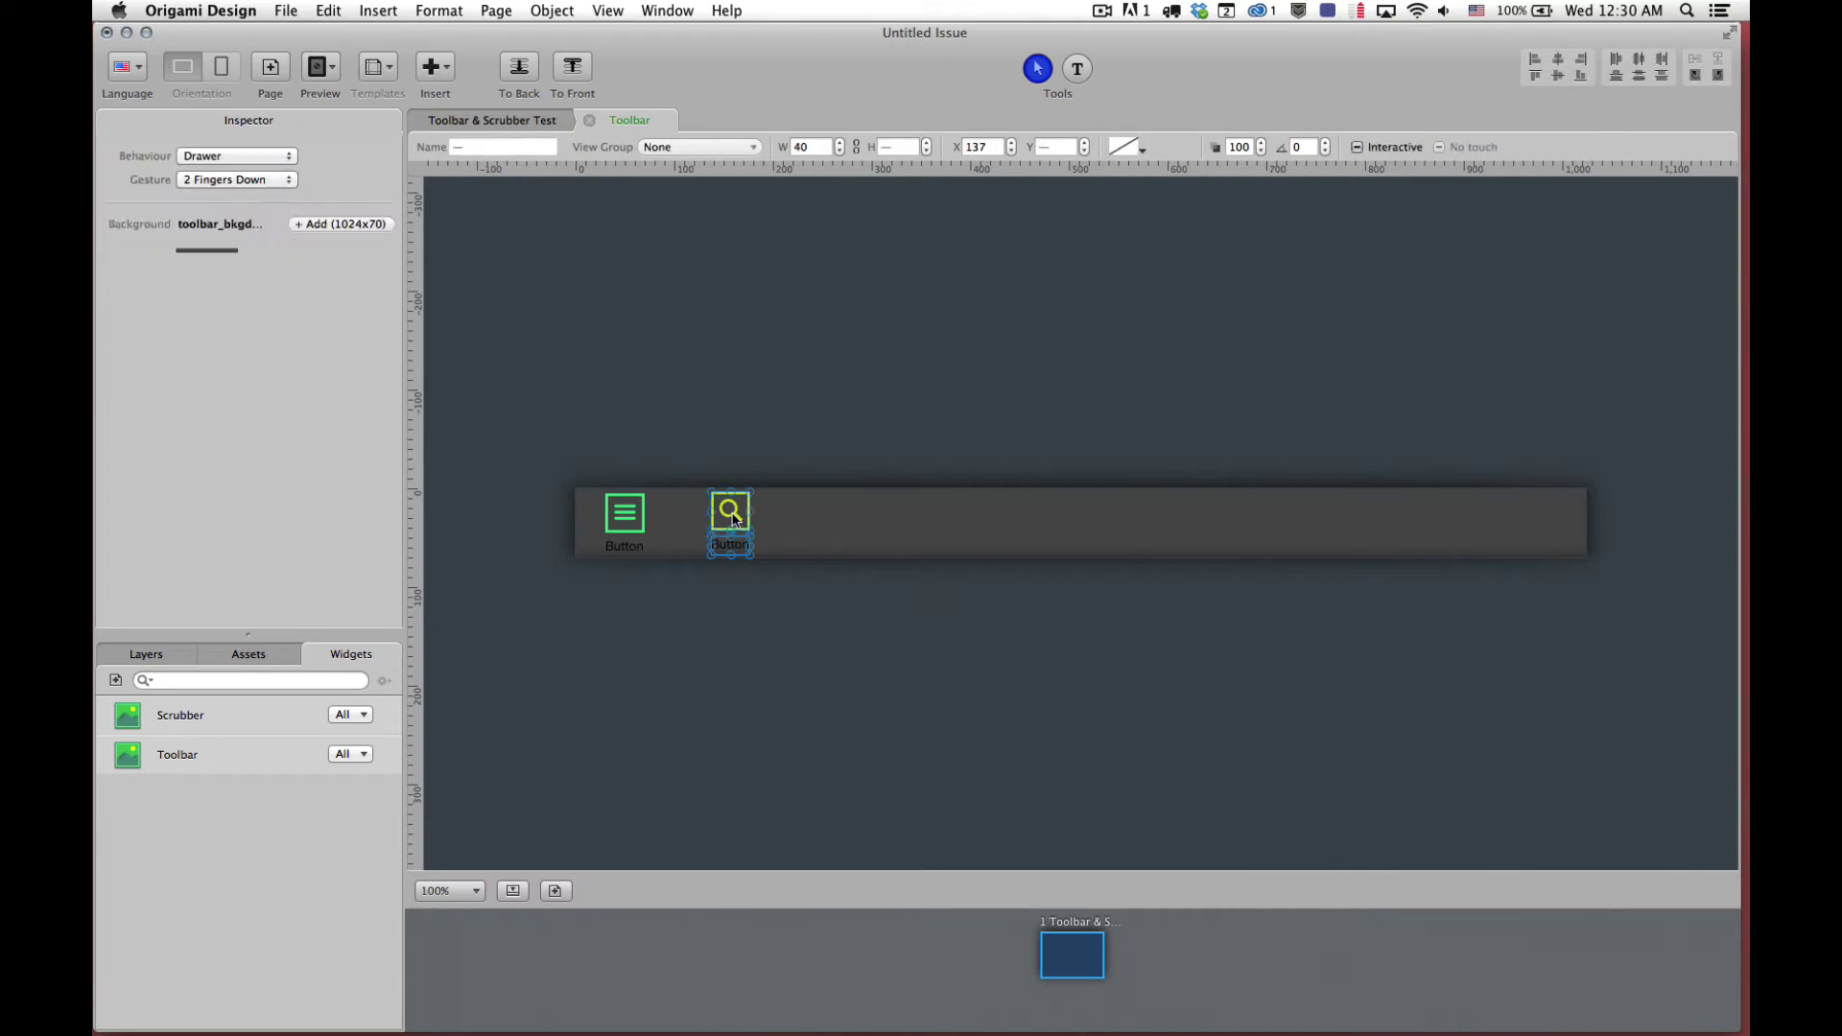
left_click(637, 481)
left_click_drag(655, 180, 641, 506)
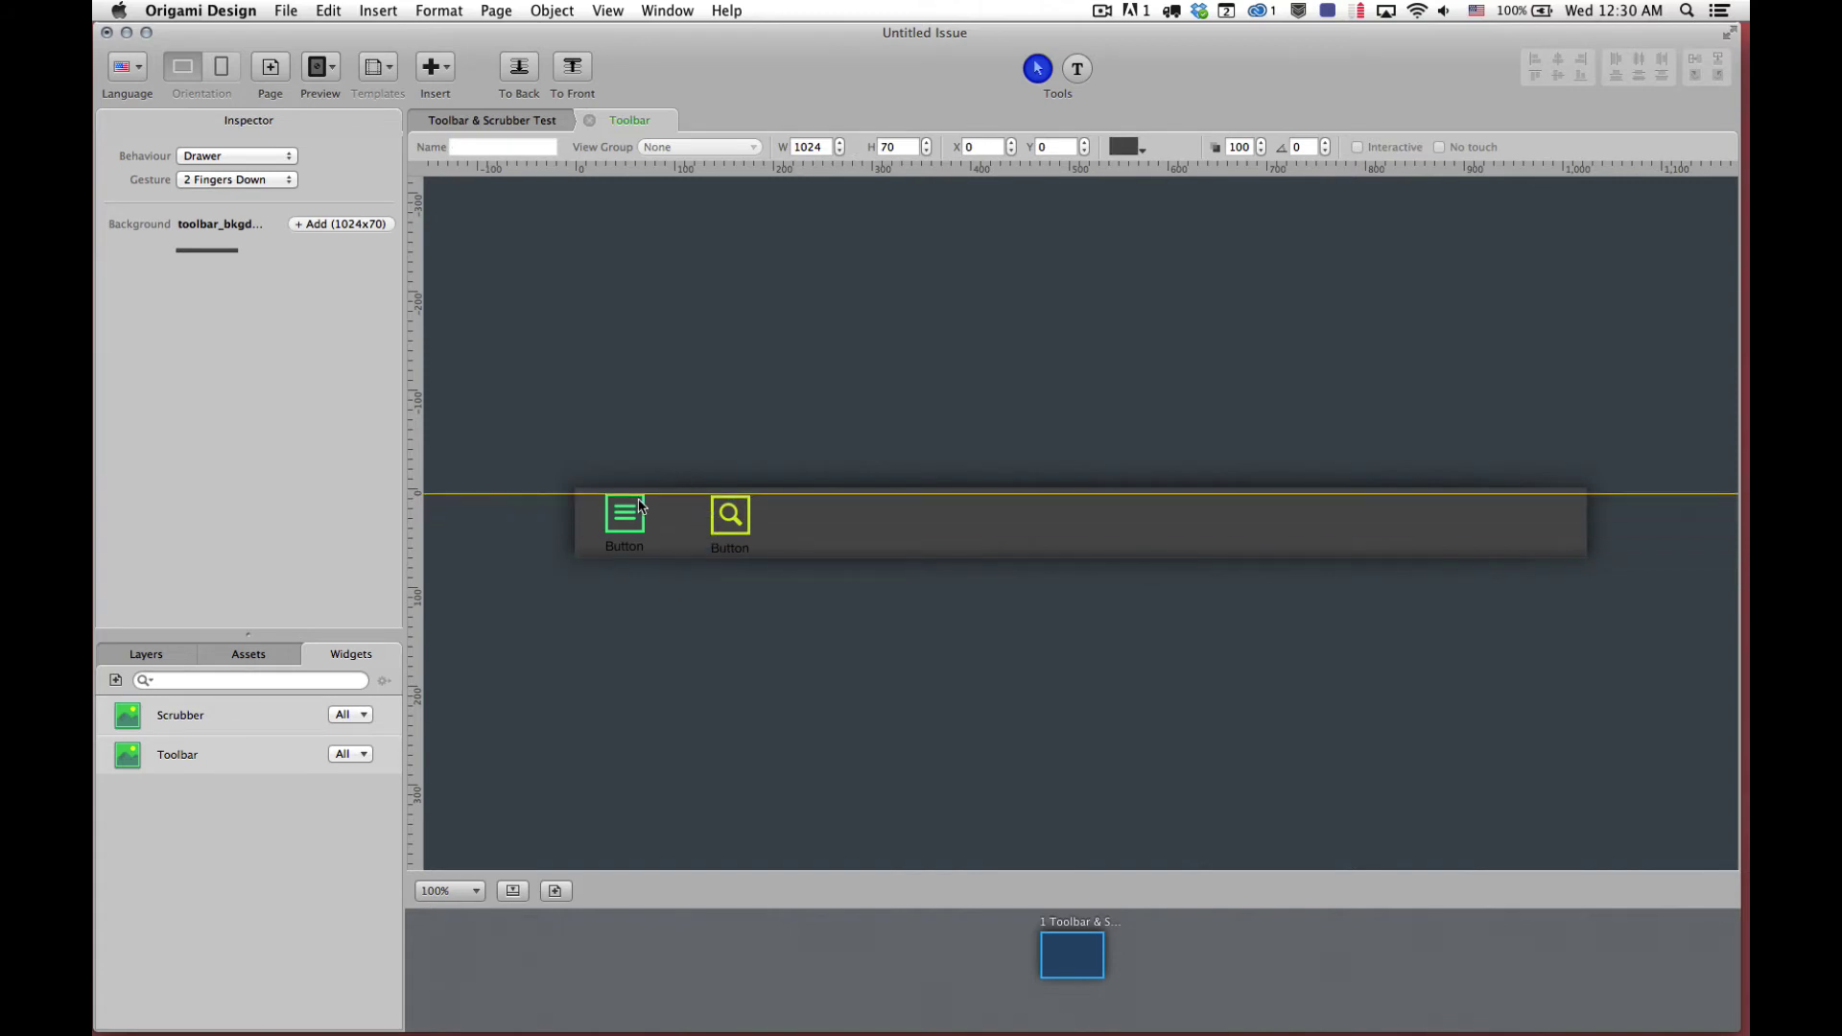
left_click(719, 521)
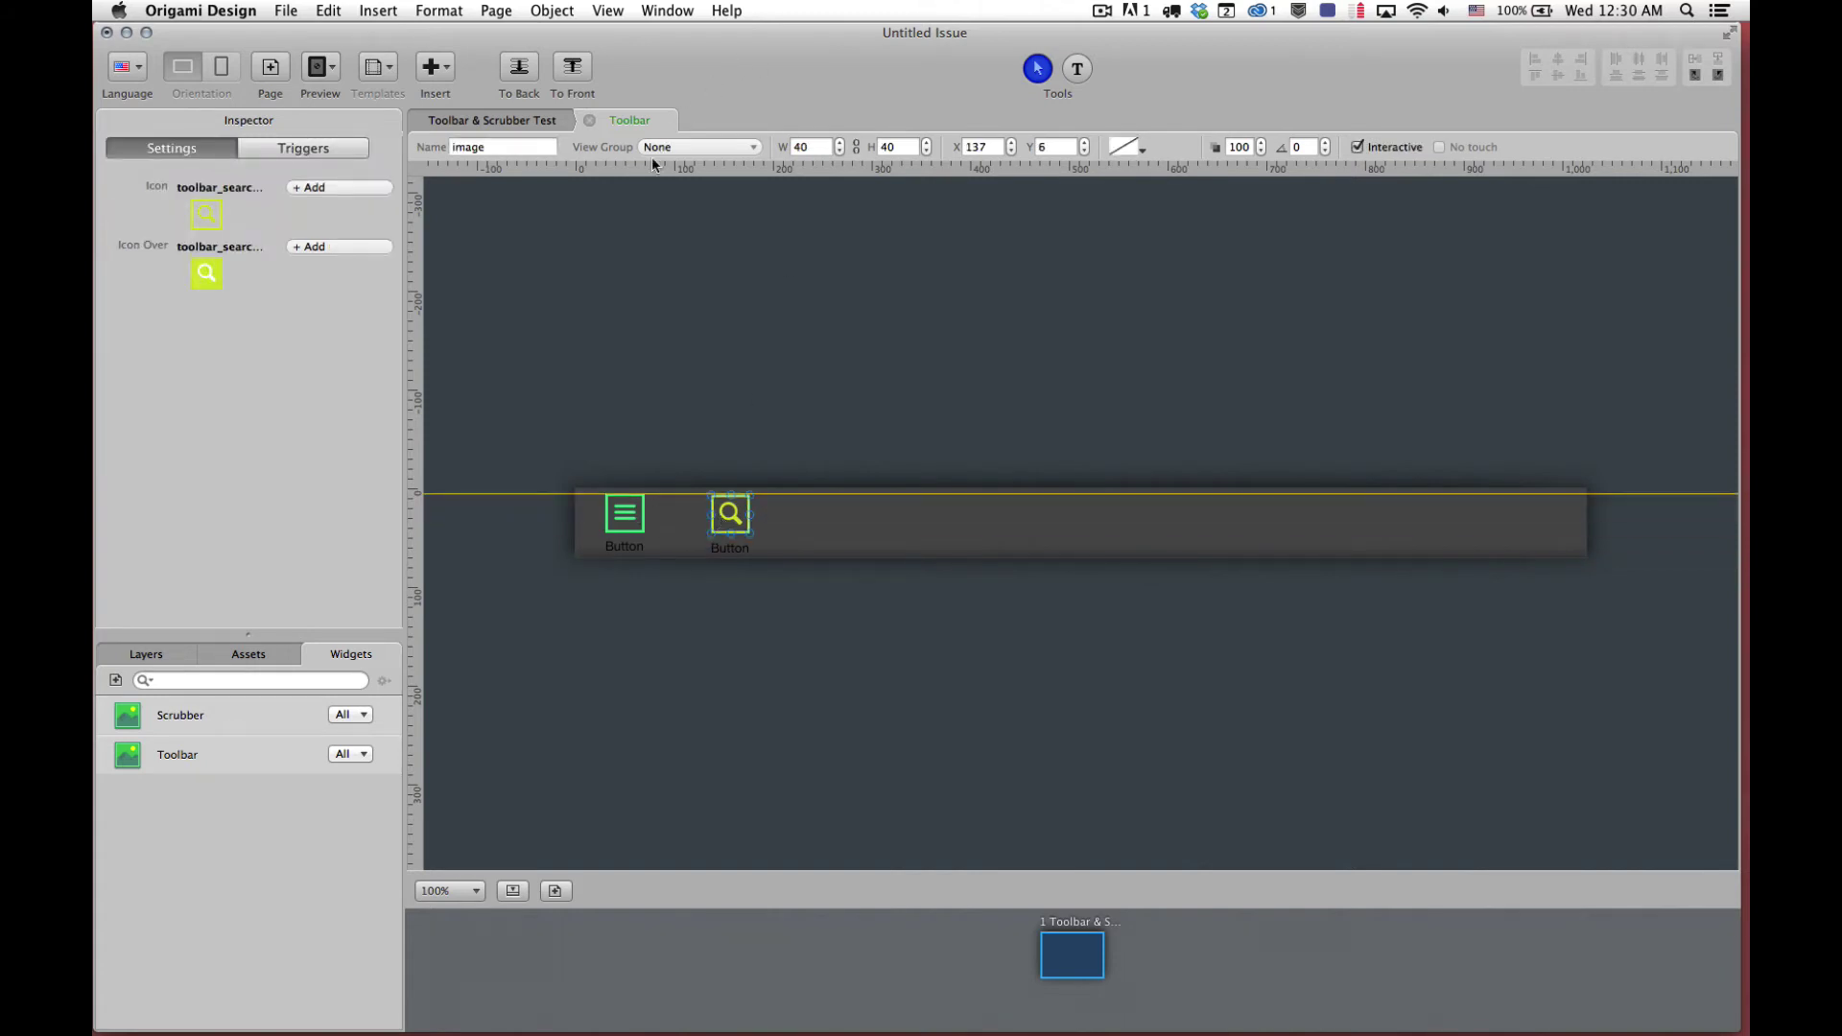
left_click_drag(648, 172, 647, 553)
Style the left label Futura 14, raise it 2 px, and colour it the bookshelf green
left_click(624, 546)
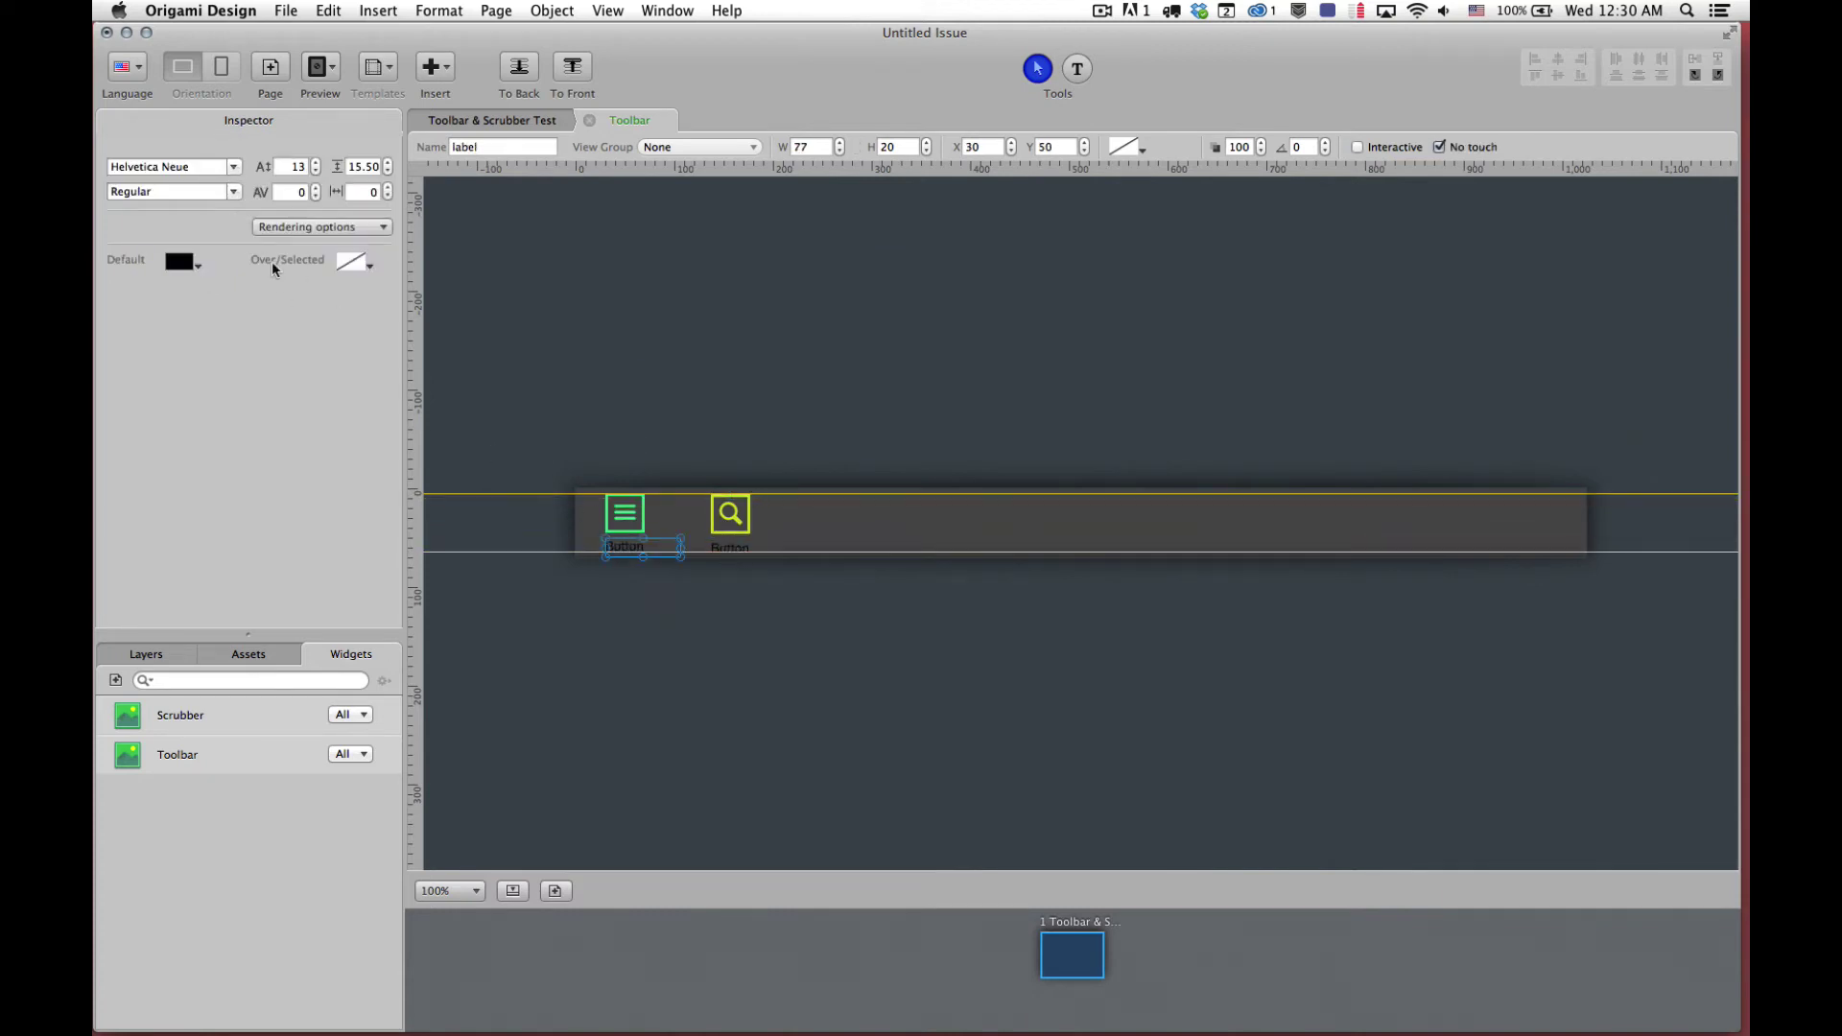
left_click(234, 167)
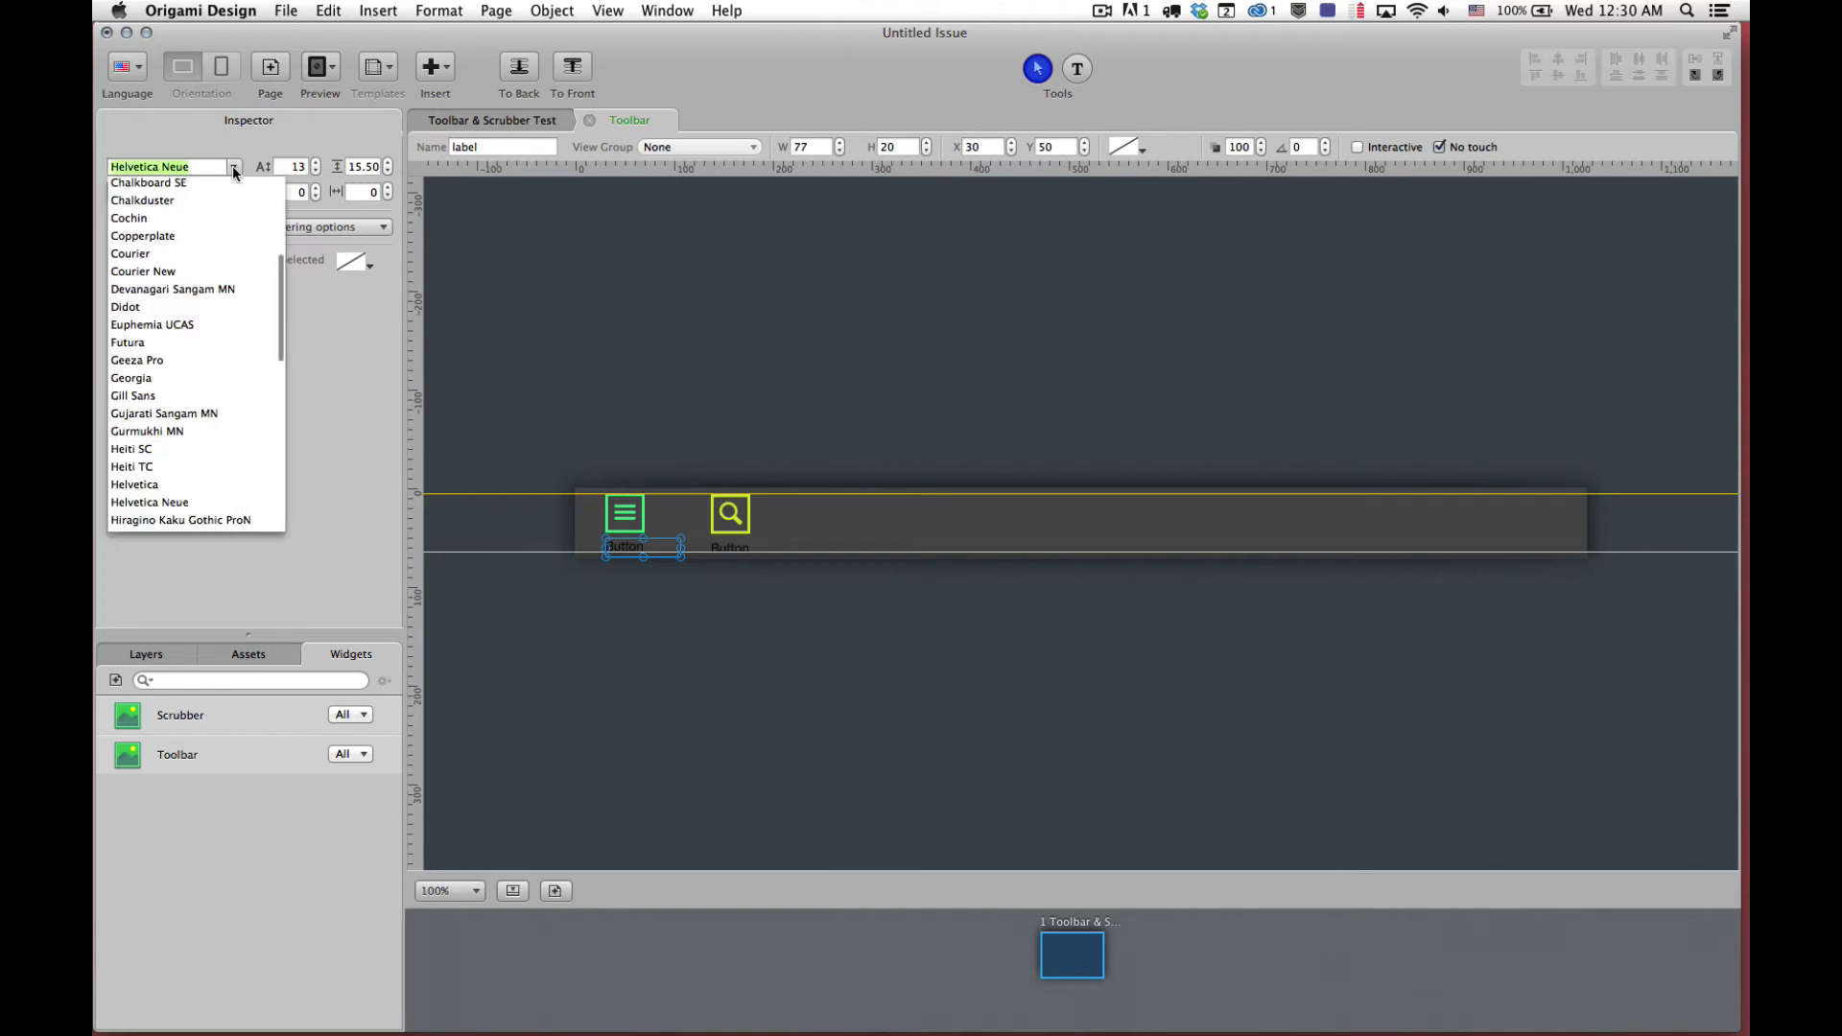
left_click(134, 342)
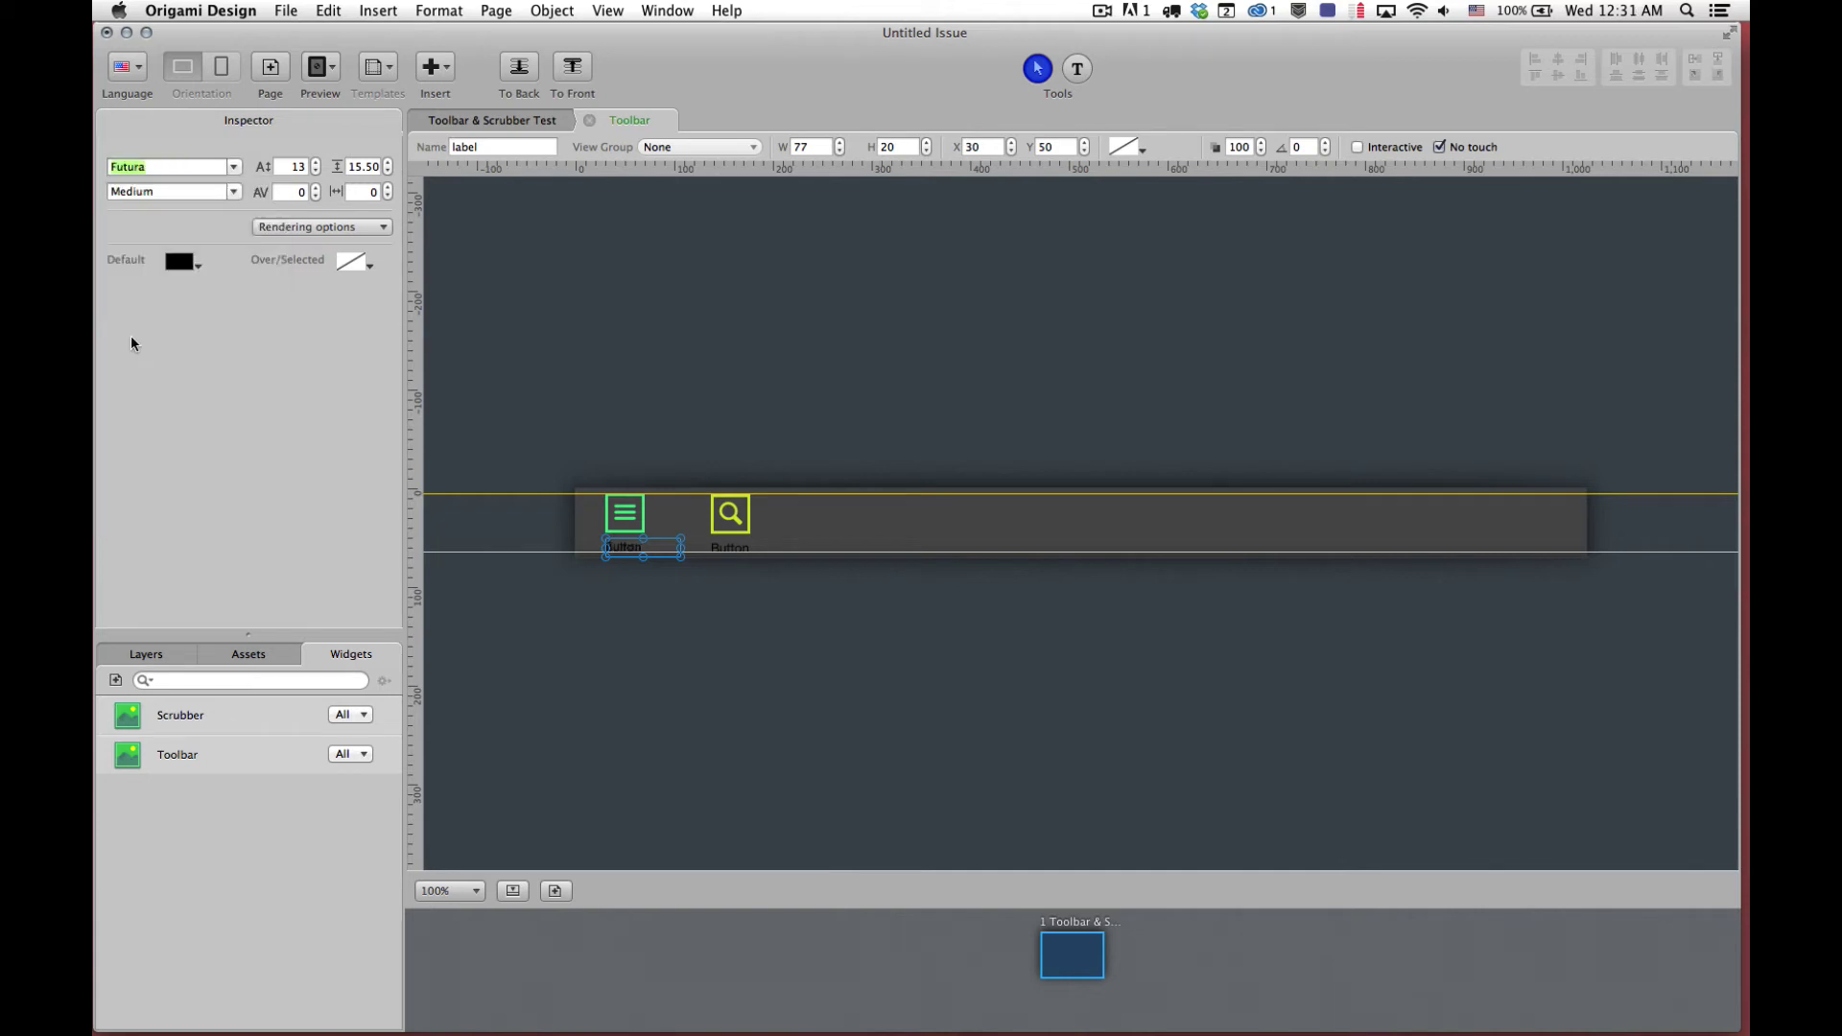
left_click(317, 166)
left_click(637, 617)
left_click_drag(620, 551, 619, 550)
left_click(178, 263)
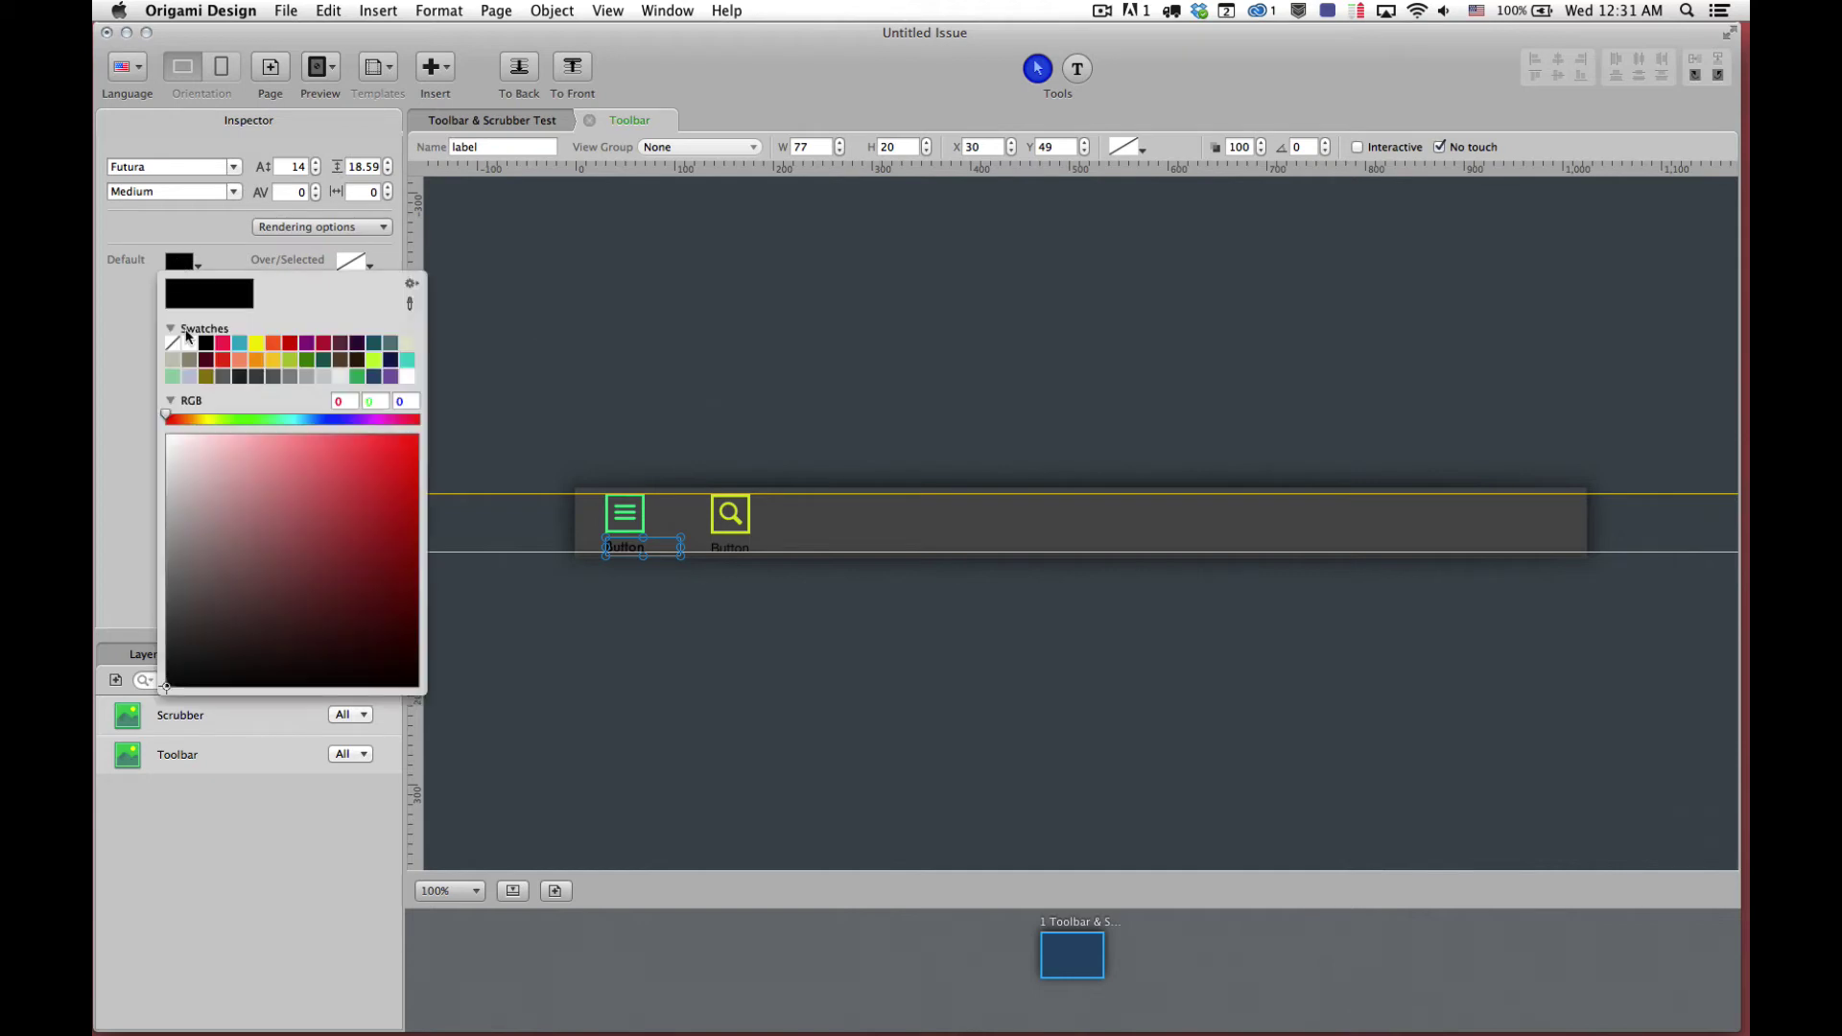
left_click(411, 303)
left_click(643, 517)
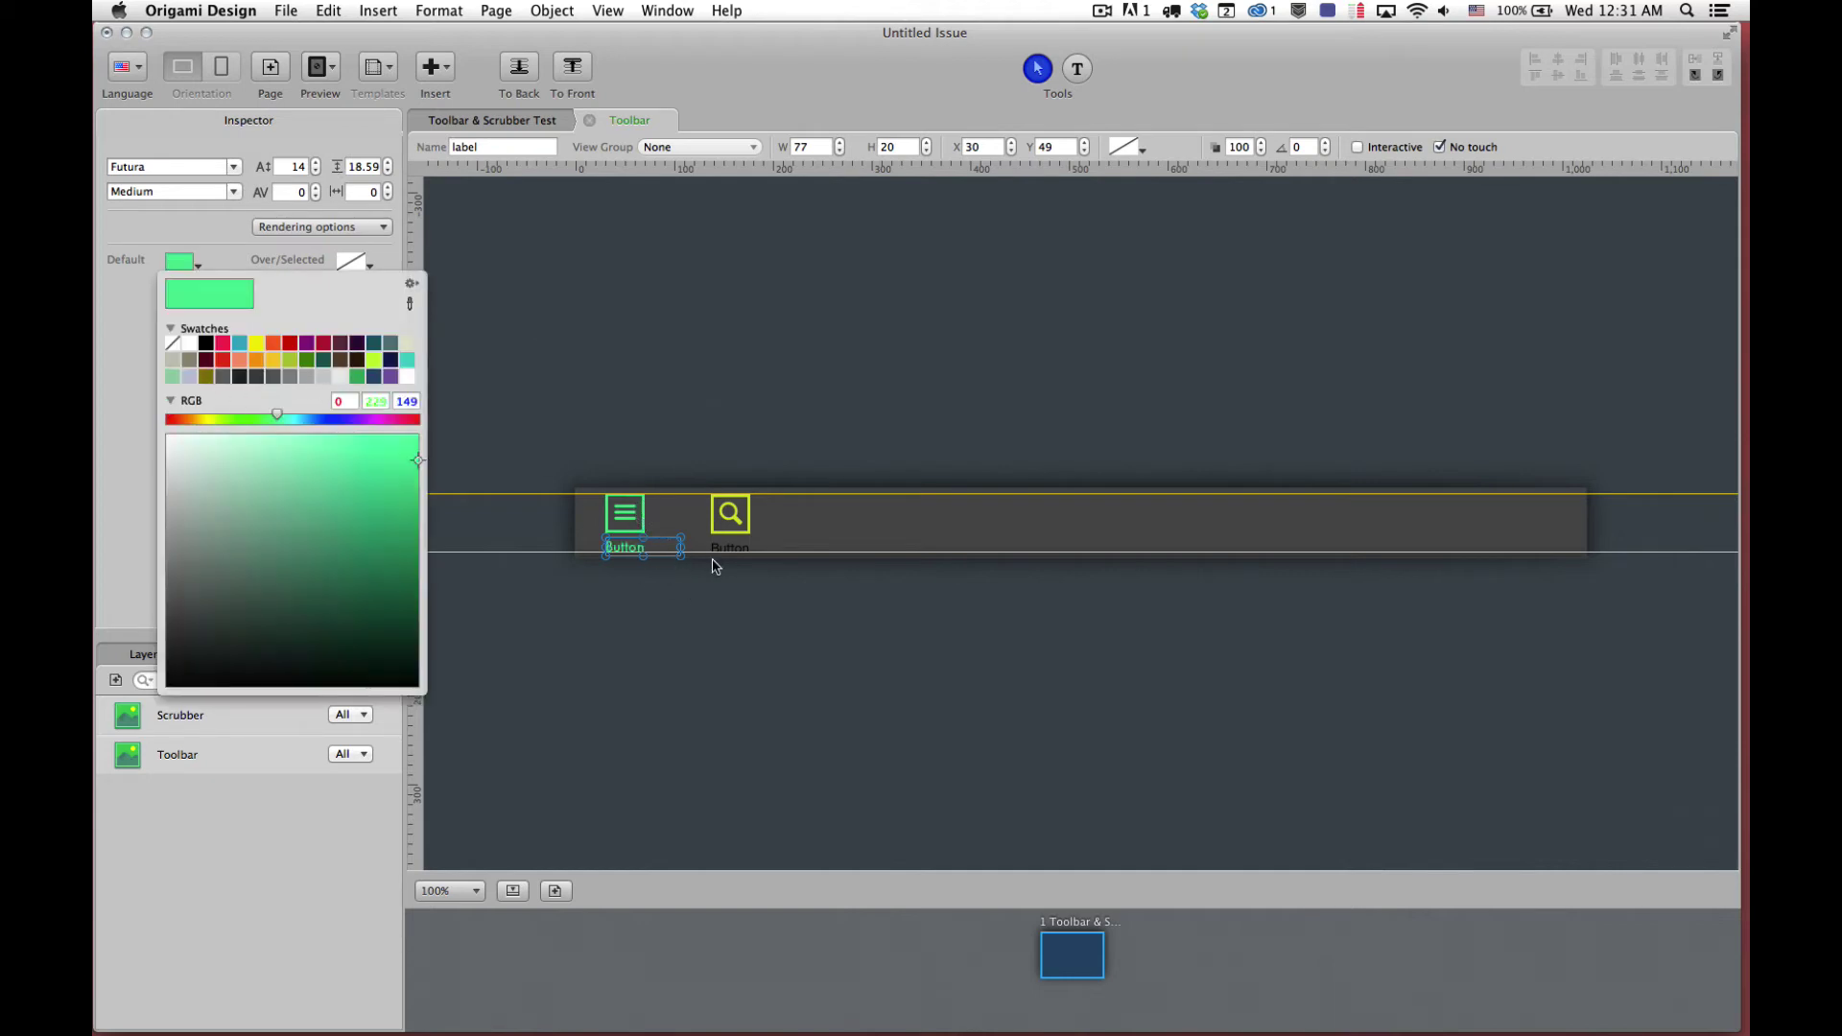
Colour the right label the search icon's yellow-green and set it to Futura 14
left_click(729, 547)
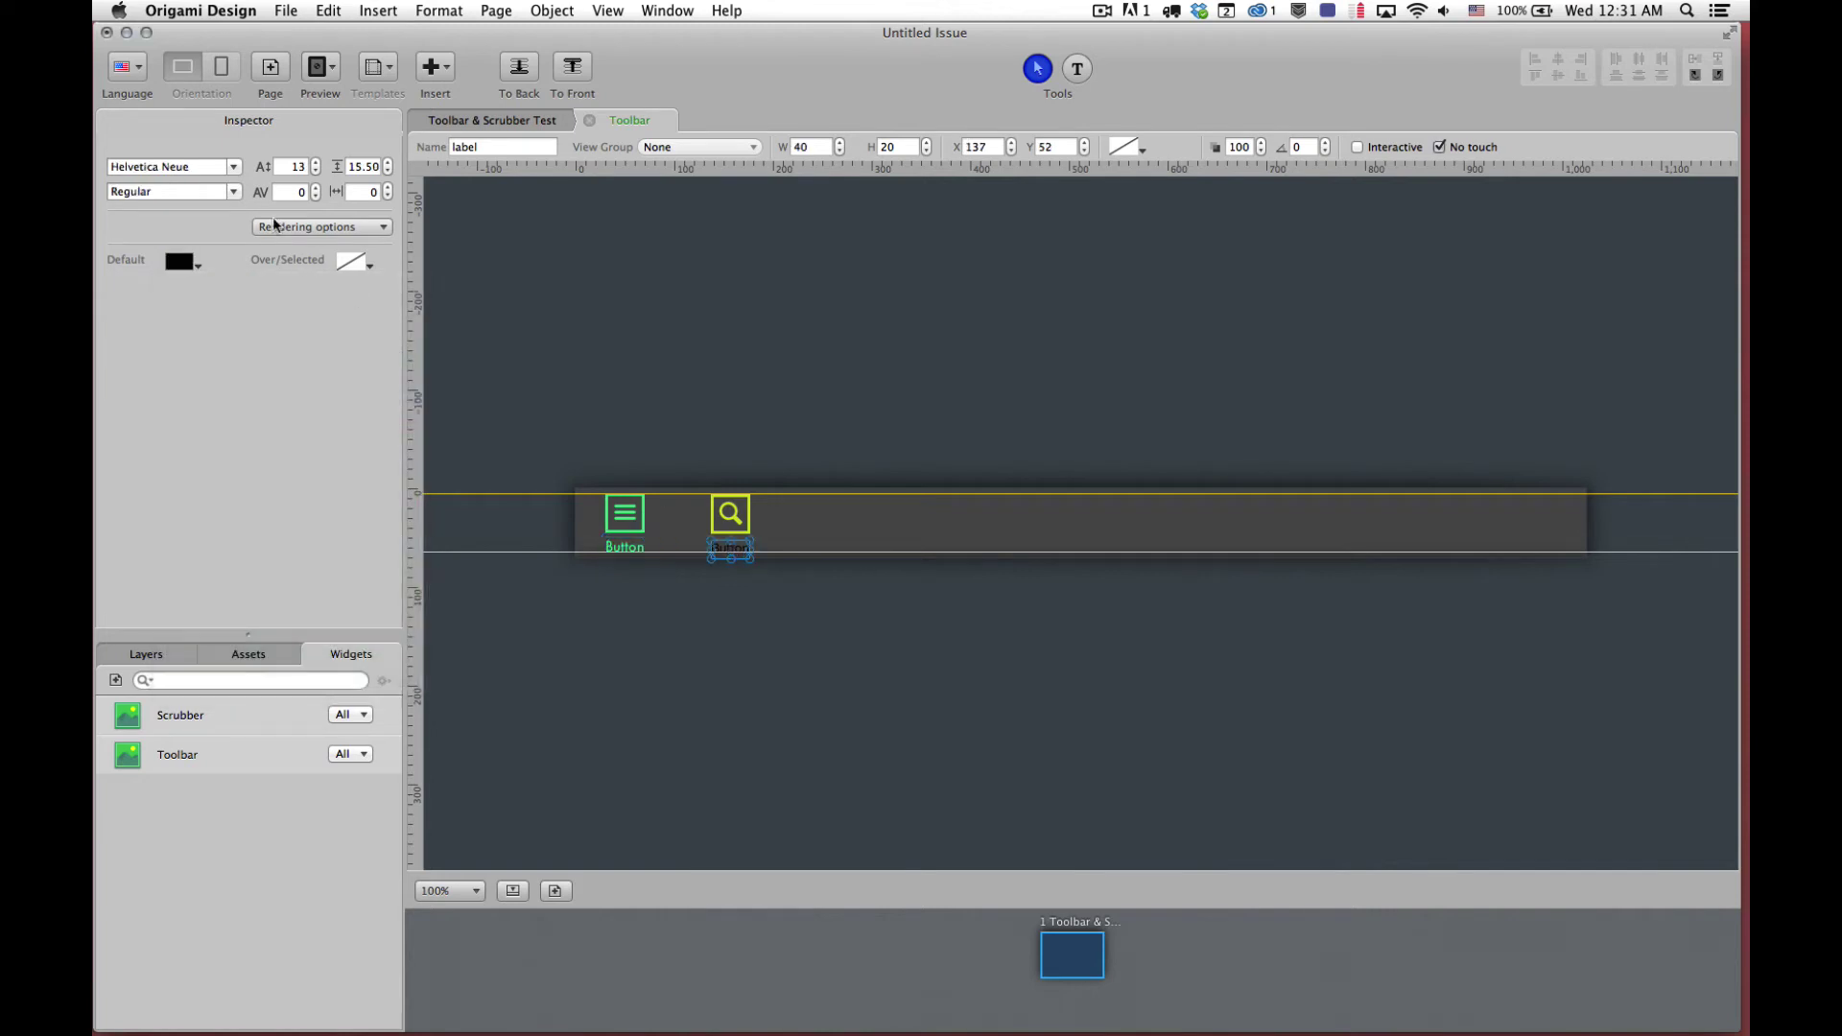
left_click(178, 262)
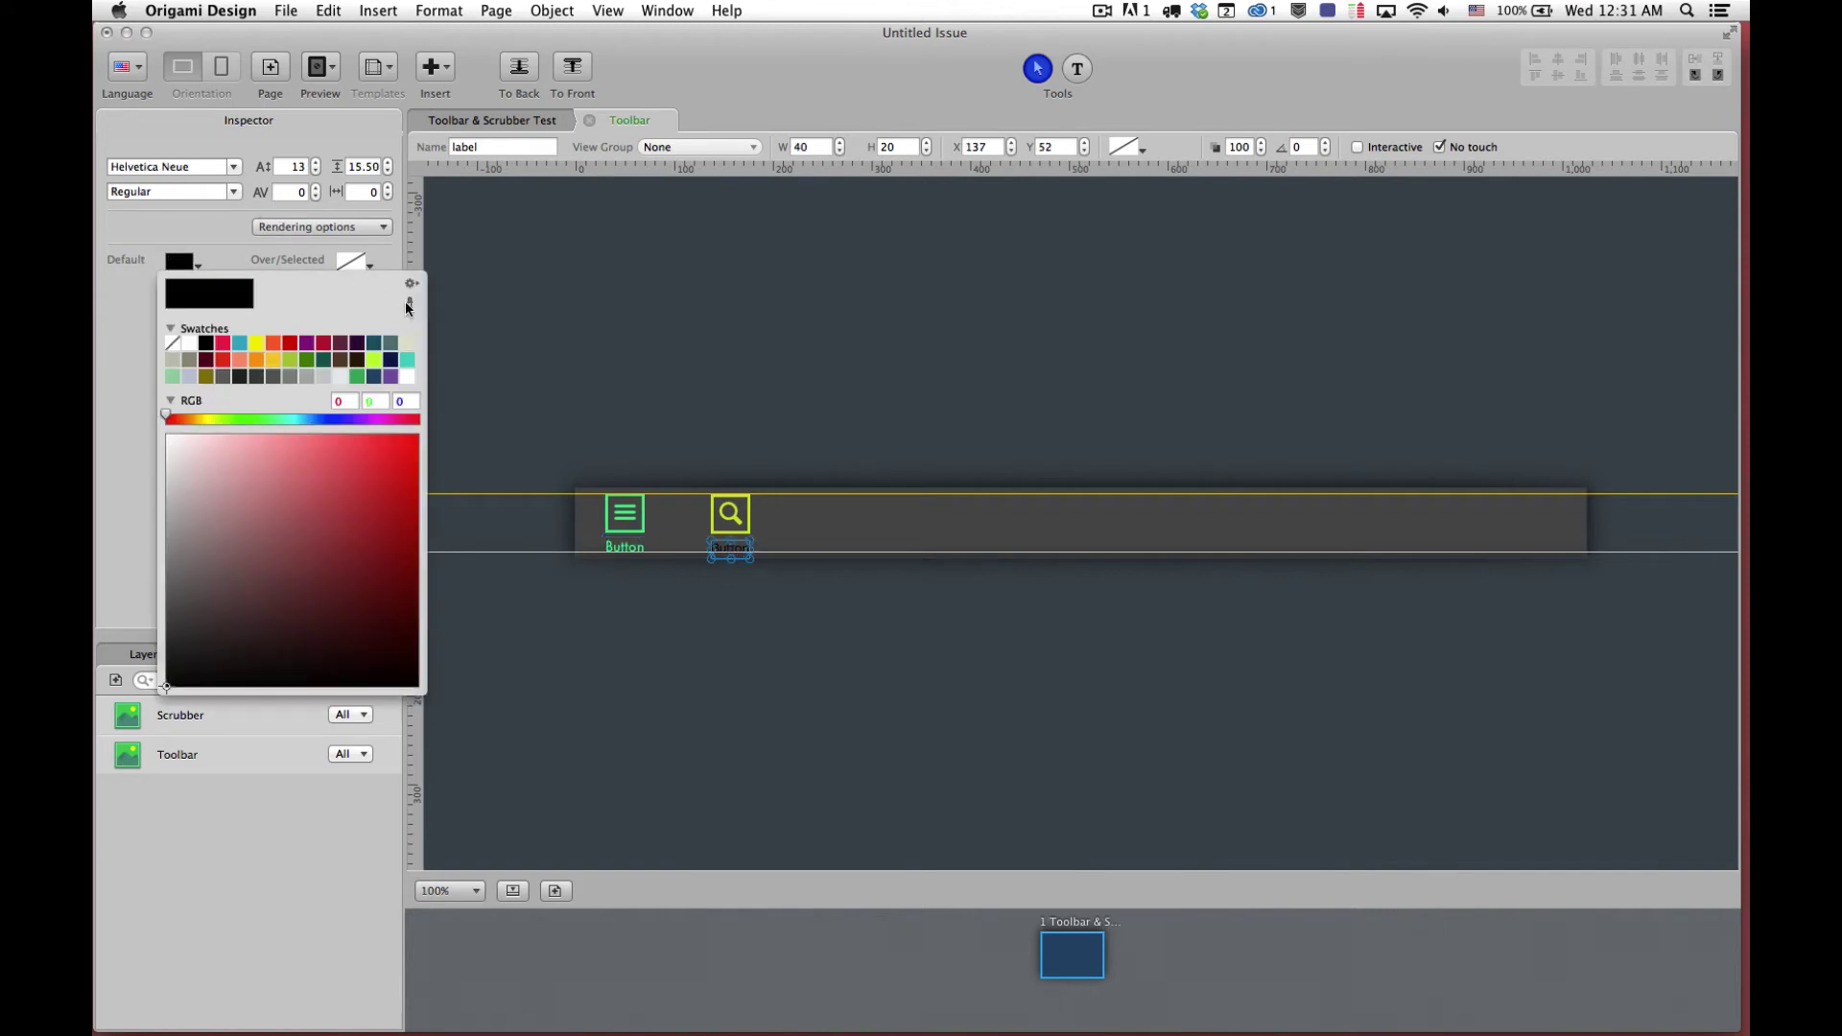
left_click(410, 305)
left_click(750, 520)
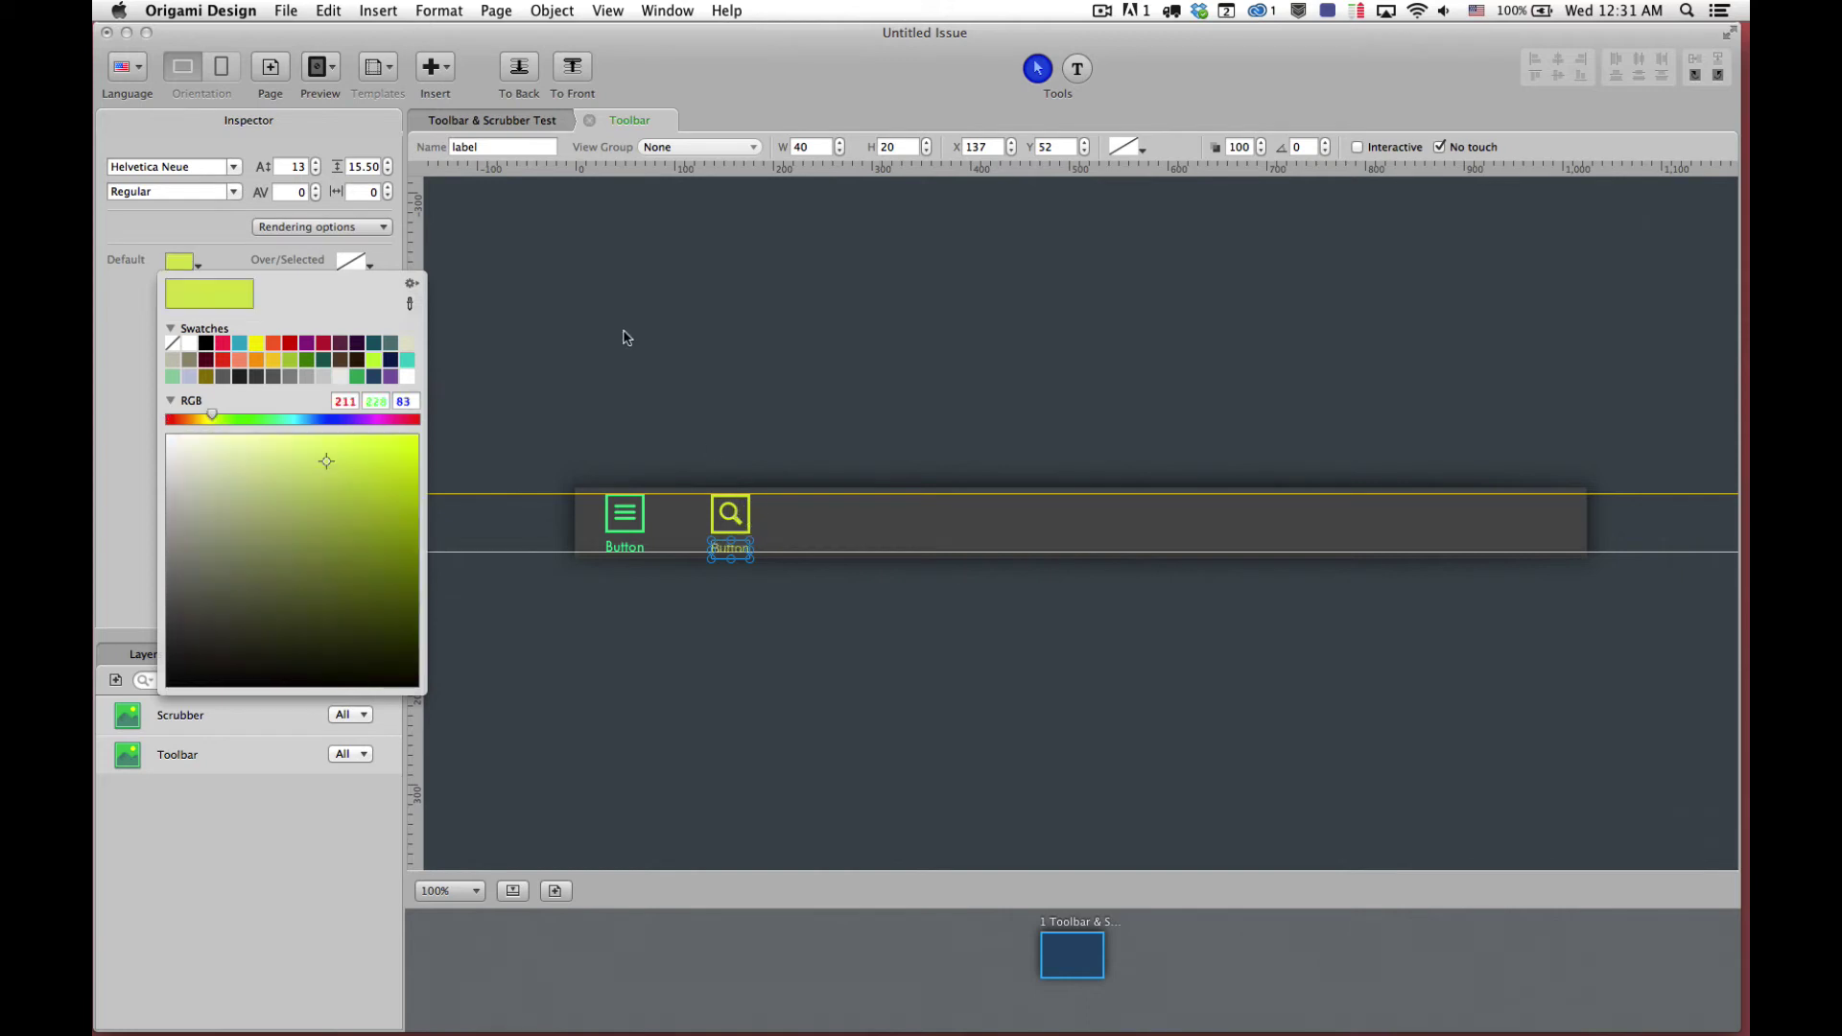
left_click(508, 307)
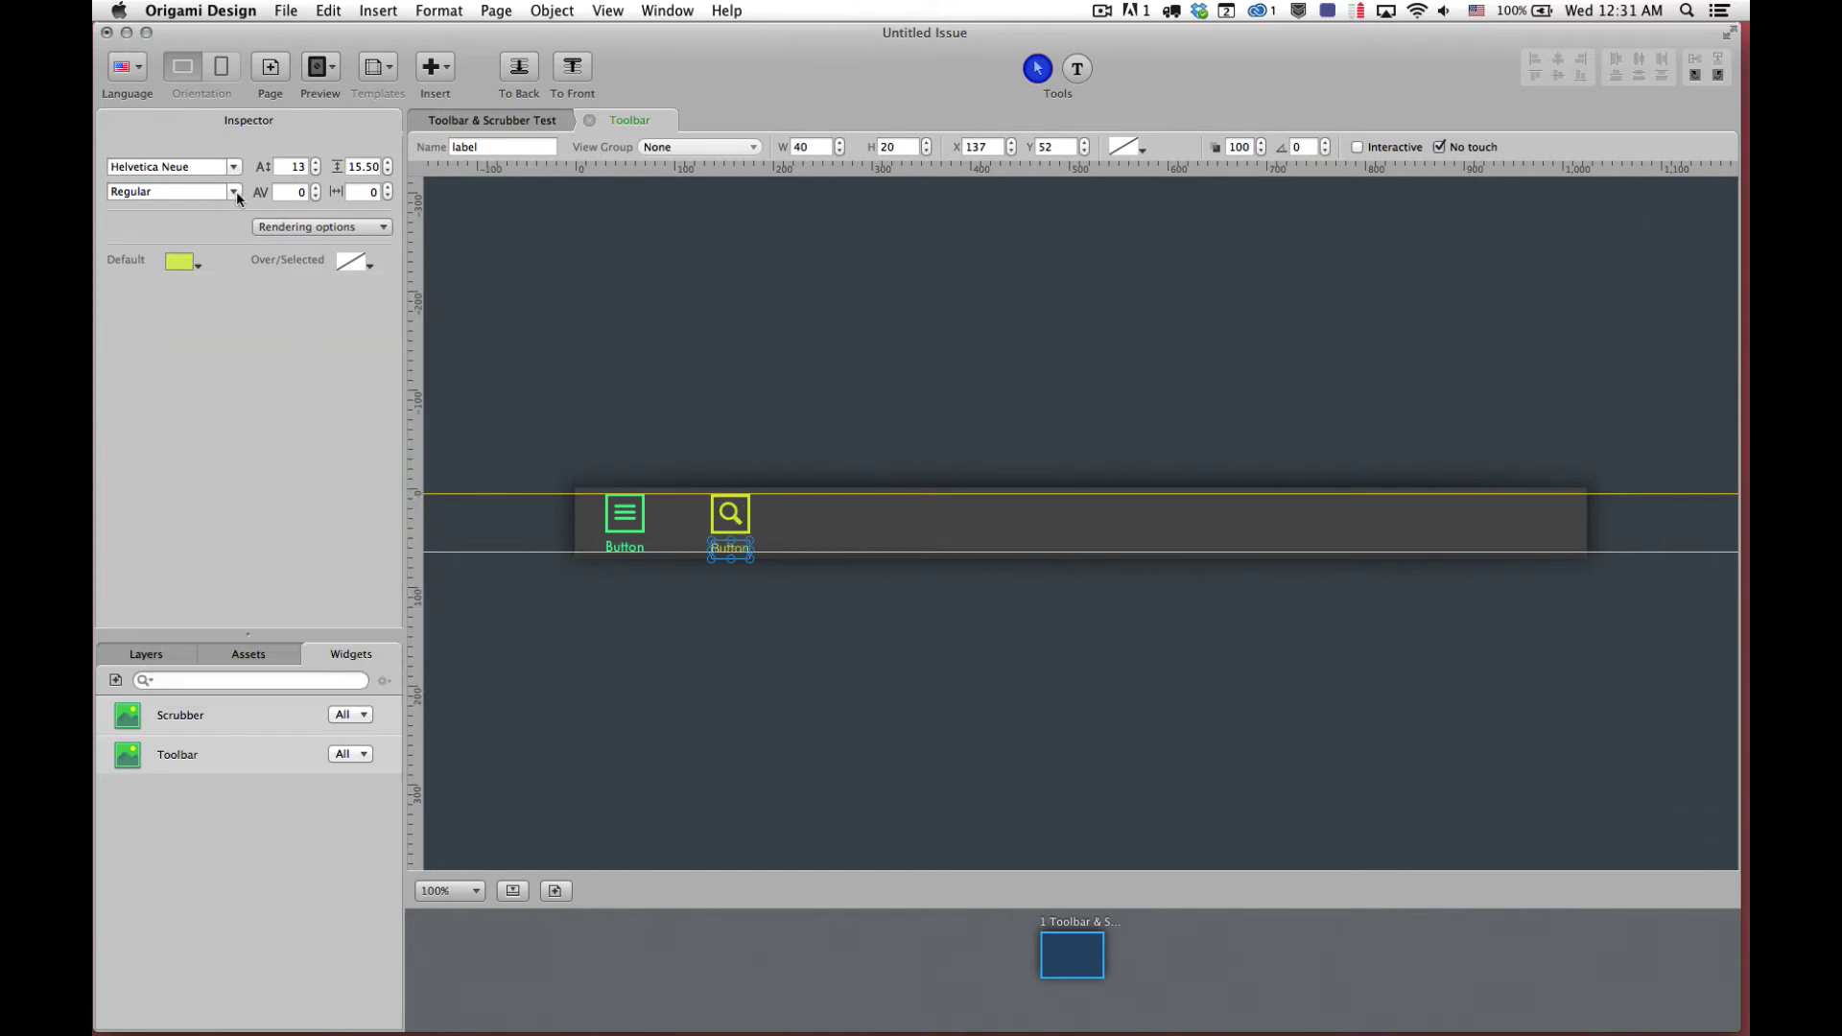
left_click(233, 167)
left_click(129, 346)
left_click(316, 162)
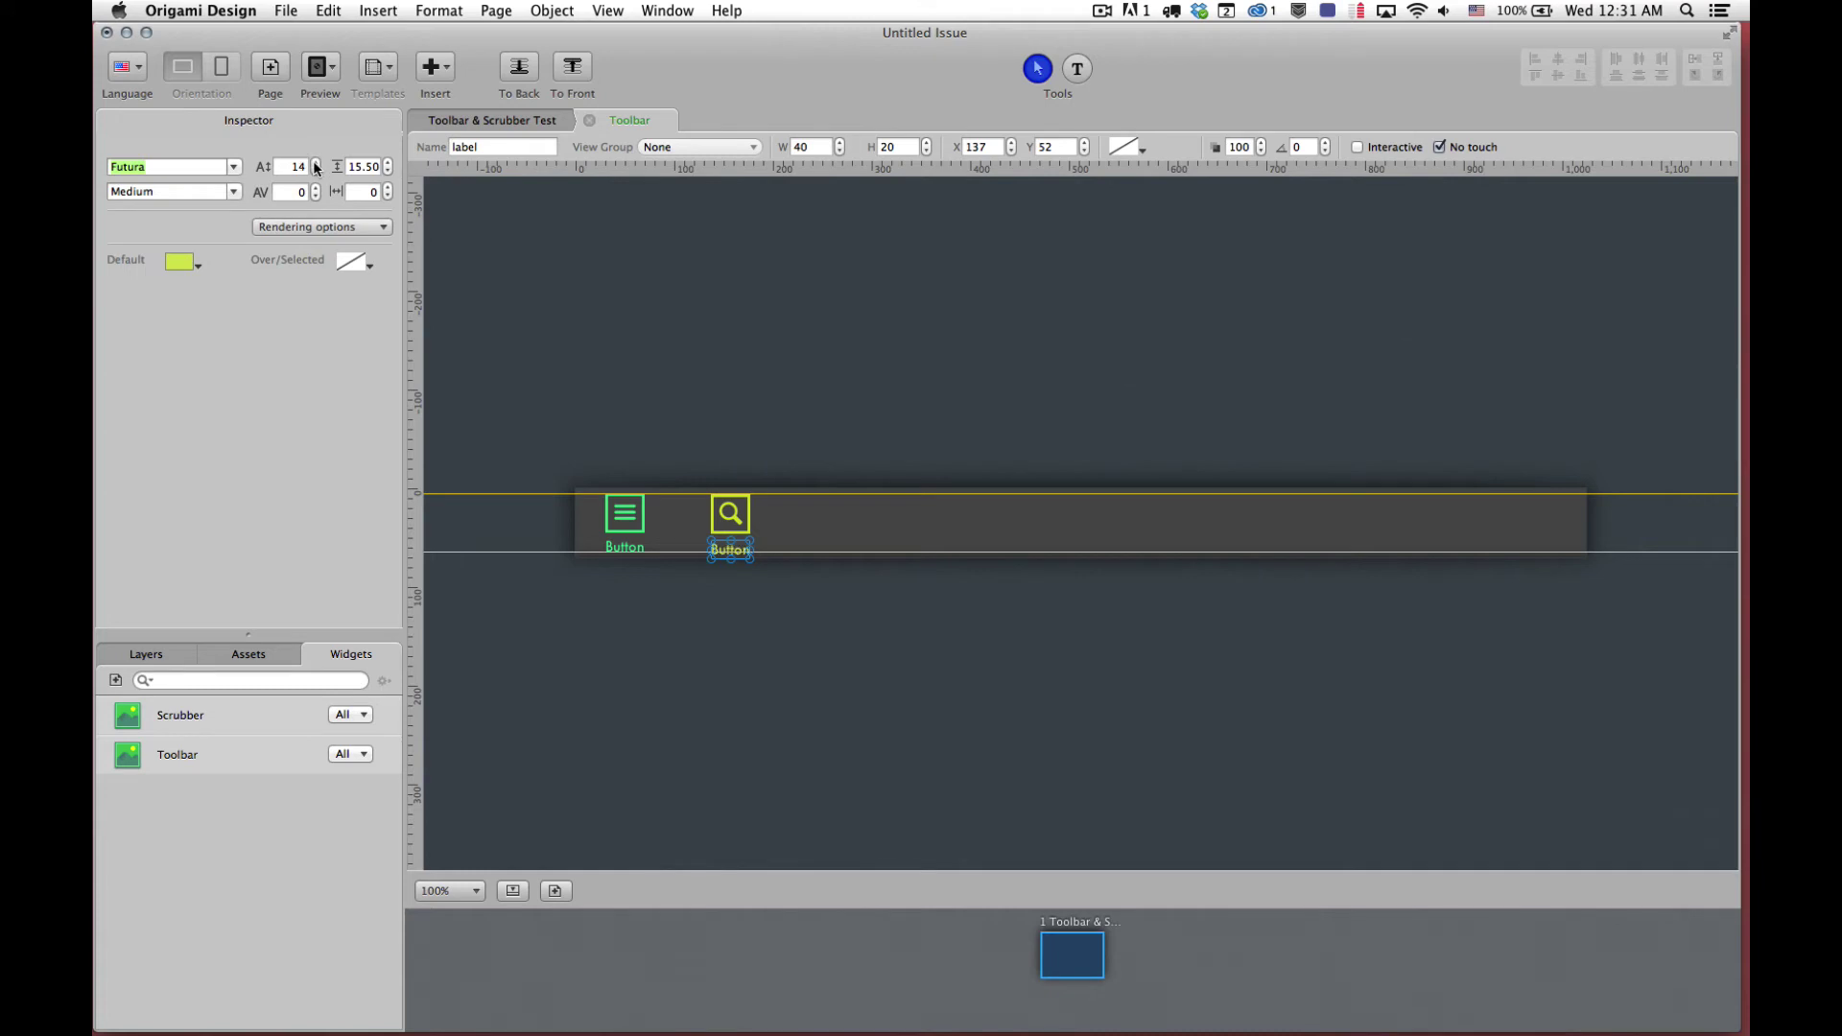
left_click(633, 549)
left_click(688, 434)
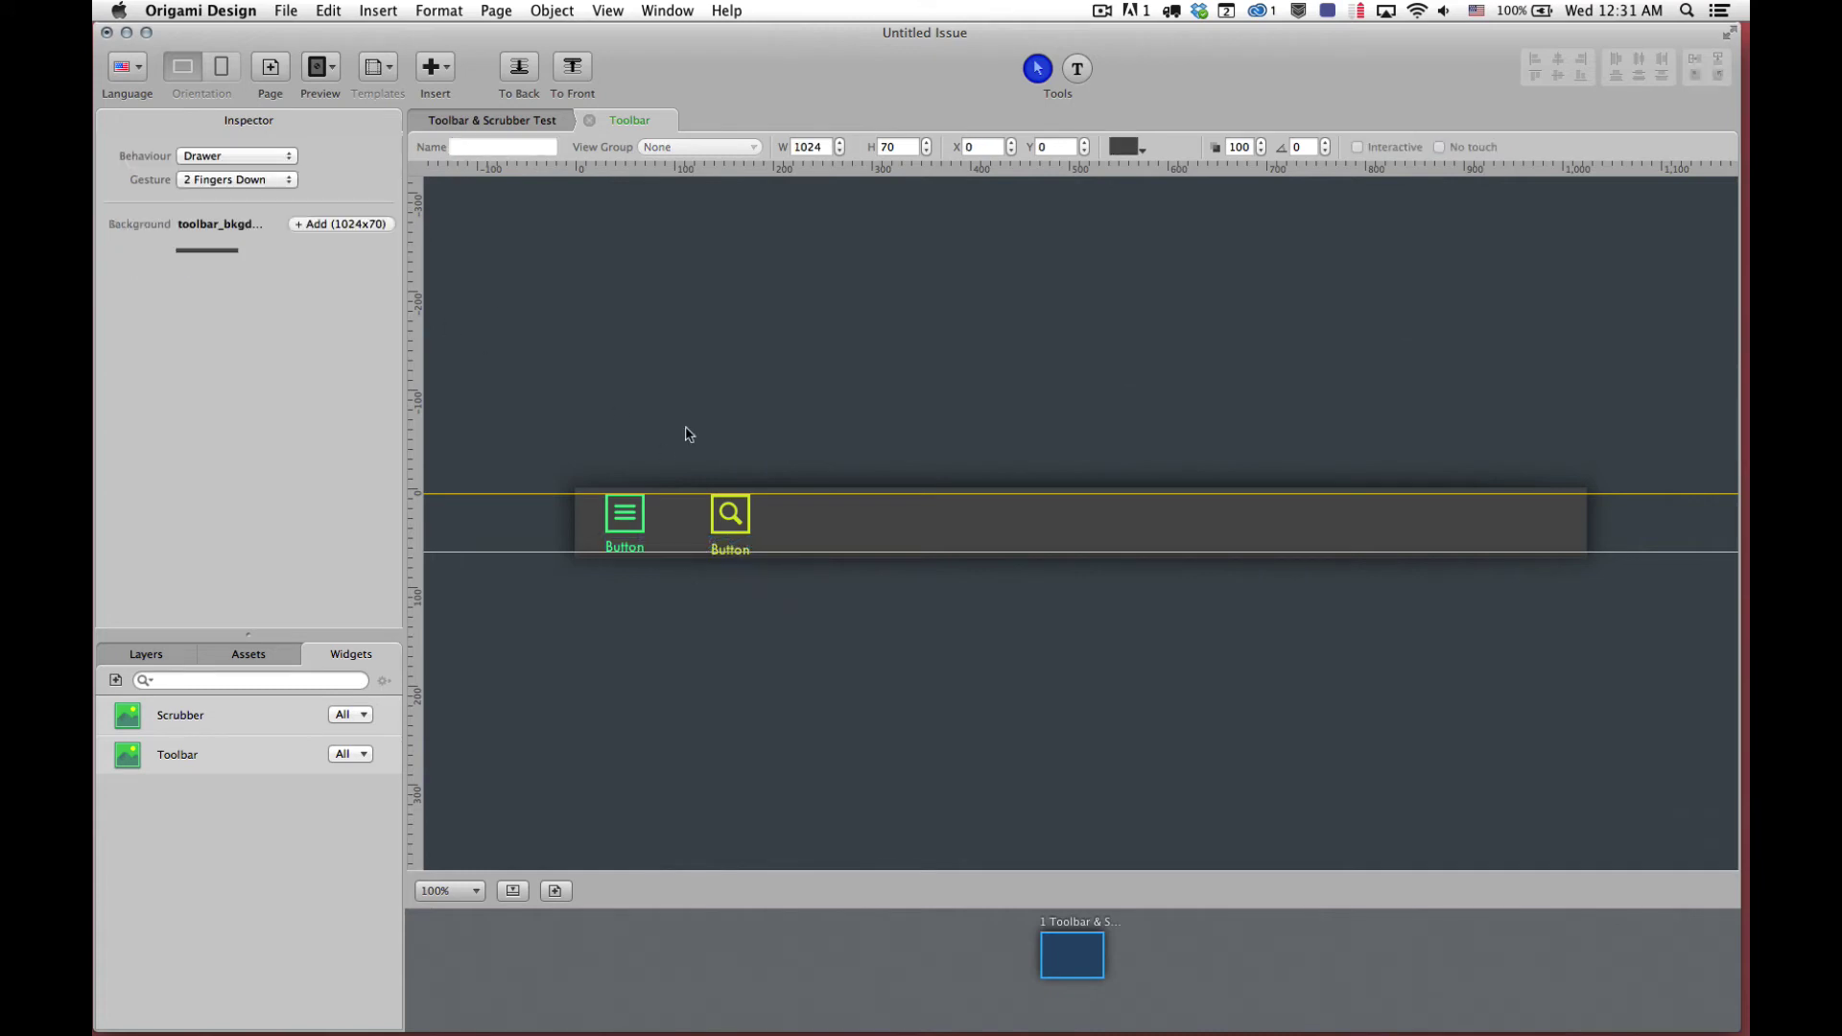
Raise the right label 3 px and retitle the labels 'Bookshlef' and 'Search'
left_click(734, 547)
left_click_drag(734, 546, 733, 543)
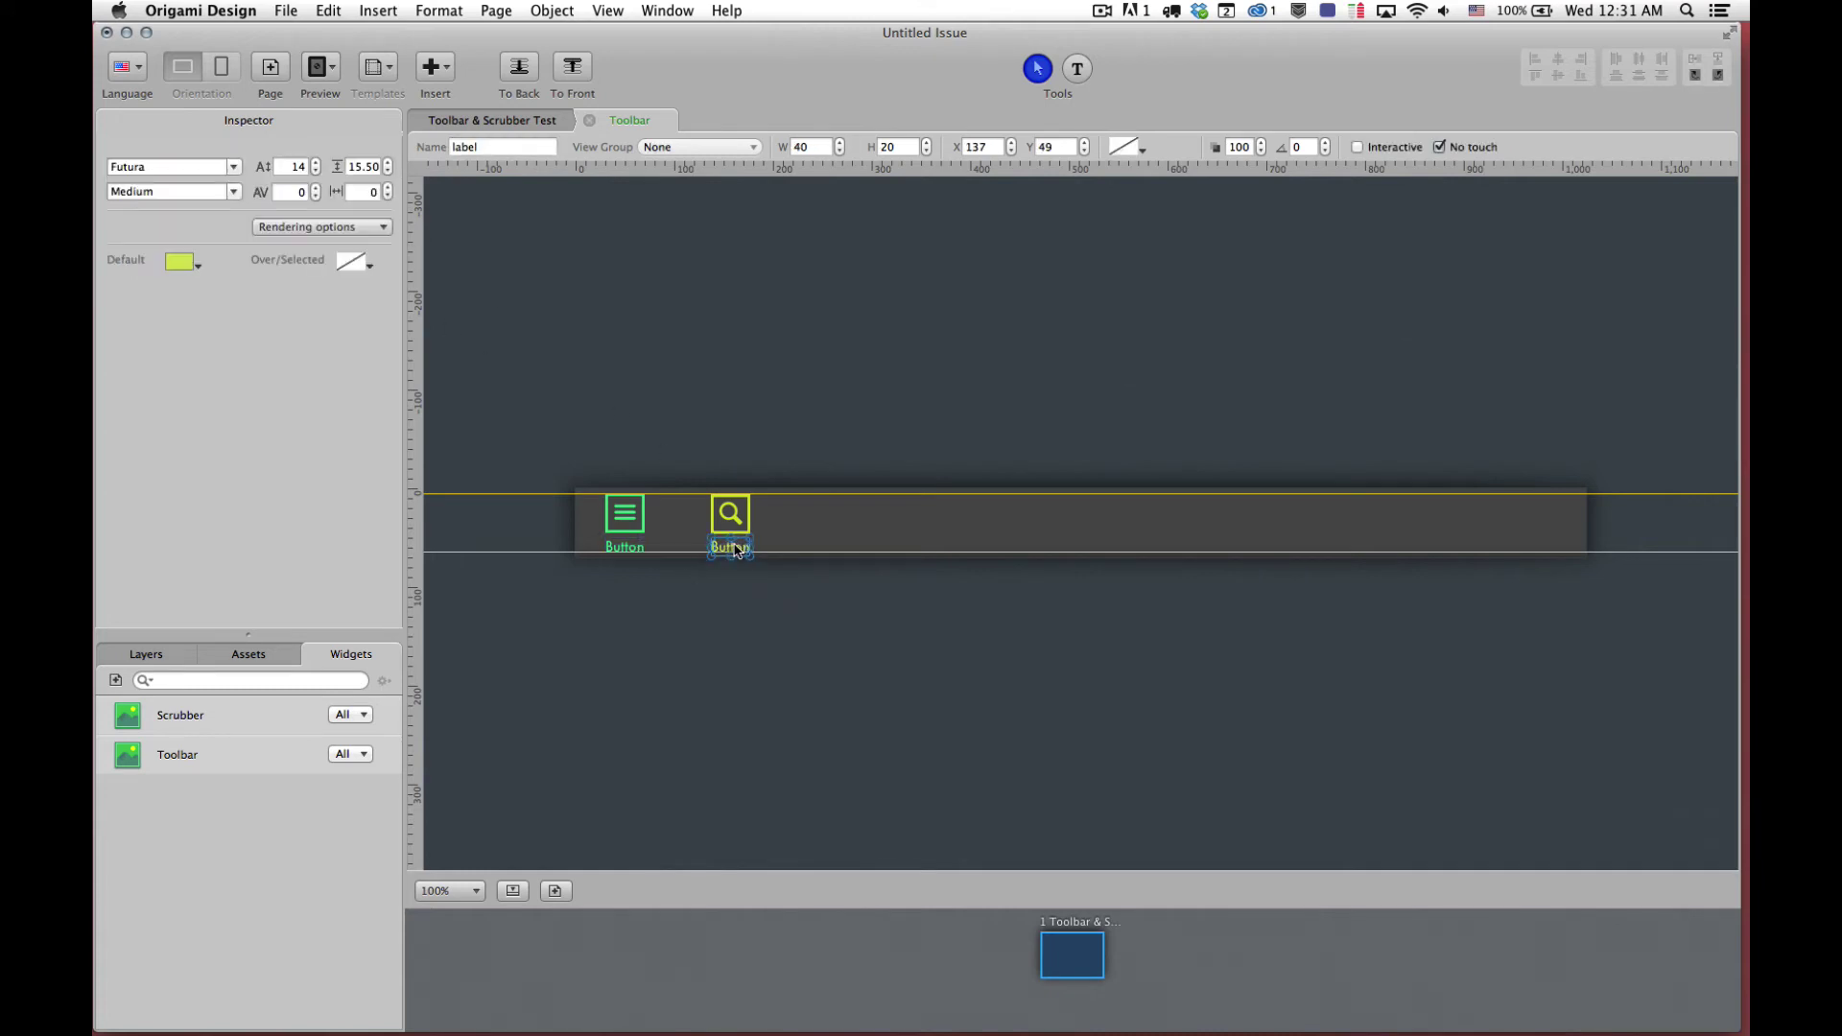
left_click(731, 322)
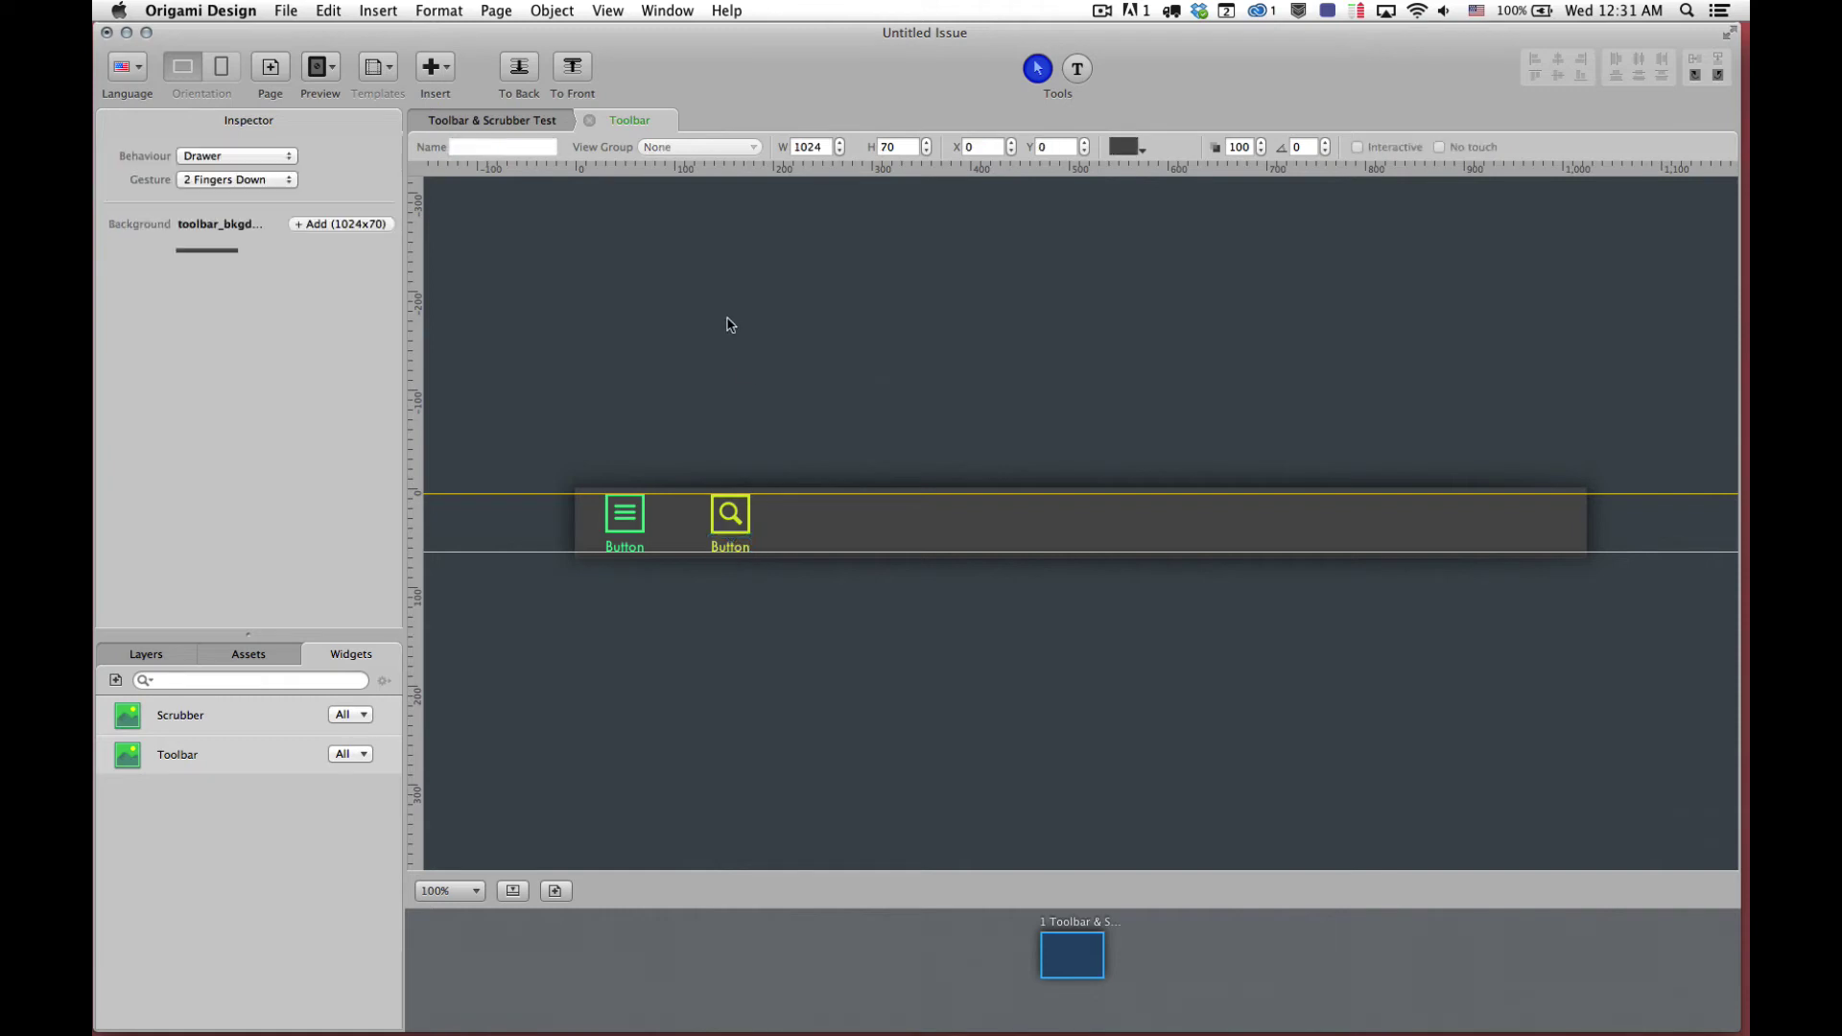
left_click(620, 553)
type("Bookshlef")
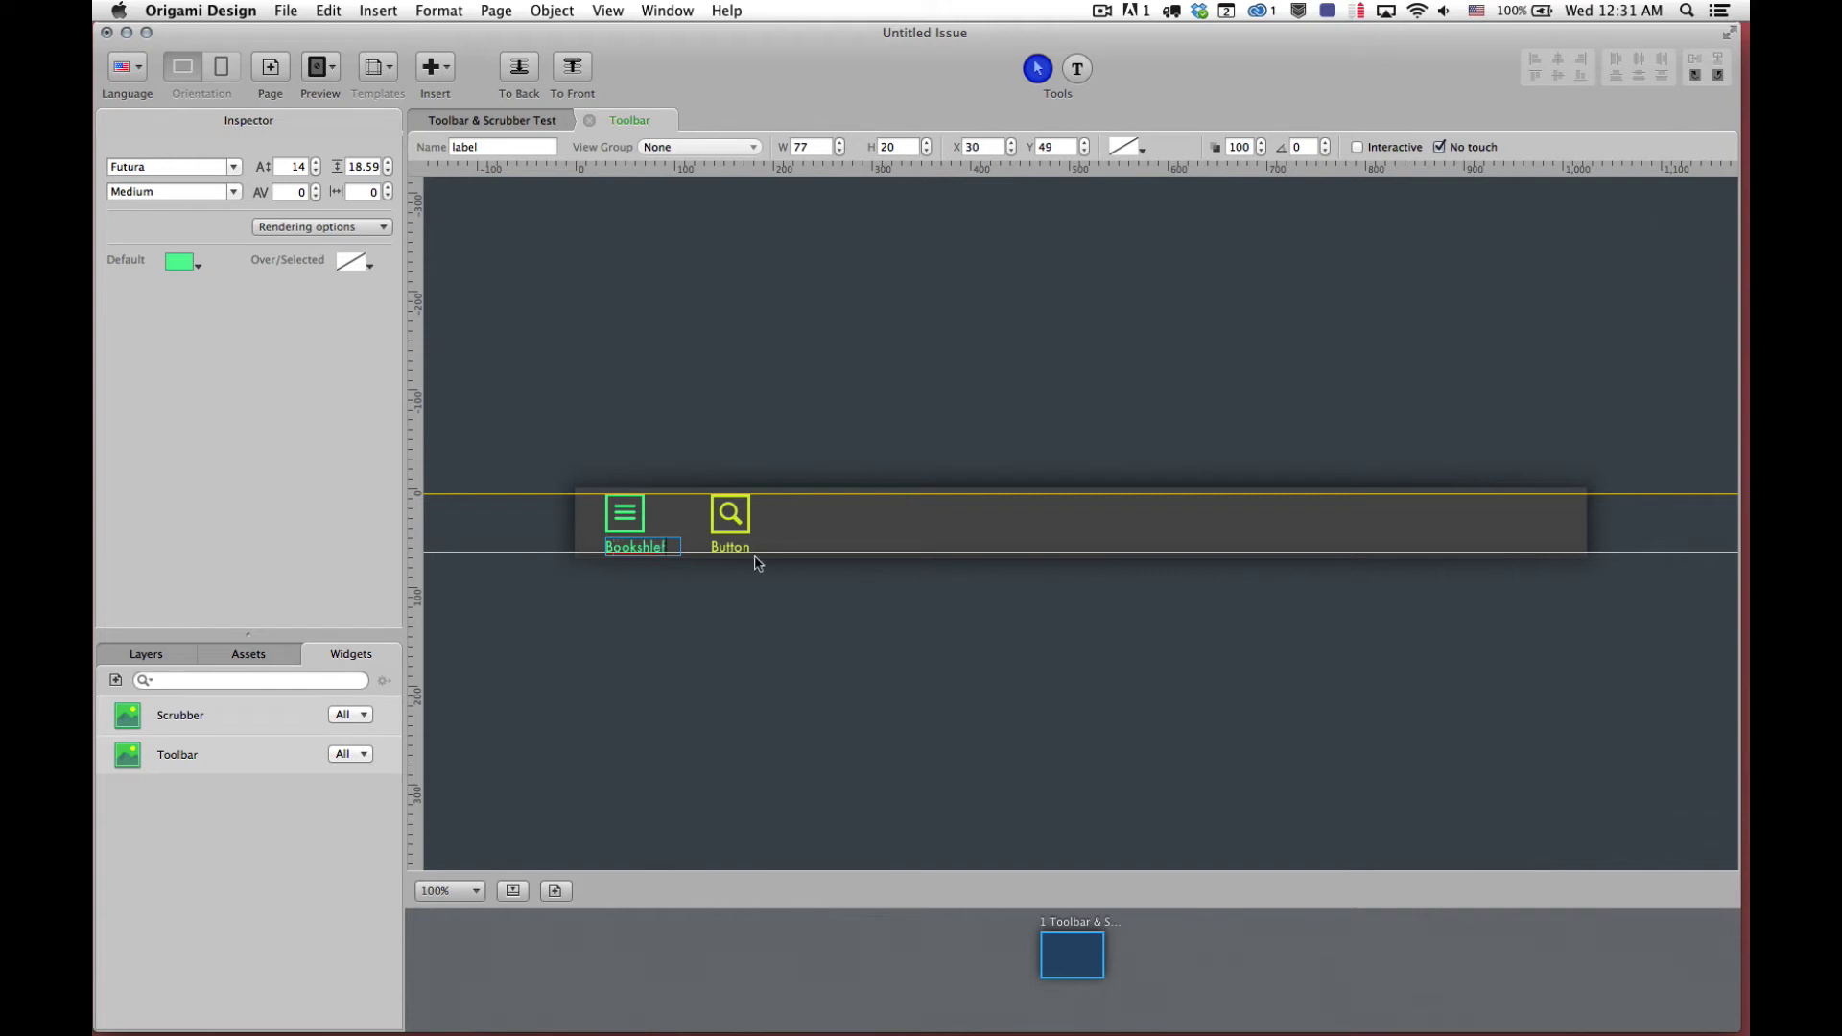
double_click(729, 546)
type("Searc")
left_click(793, 418)
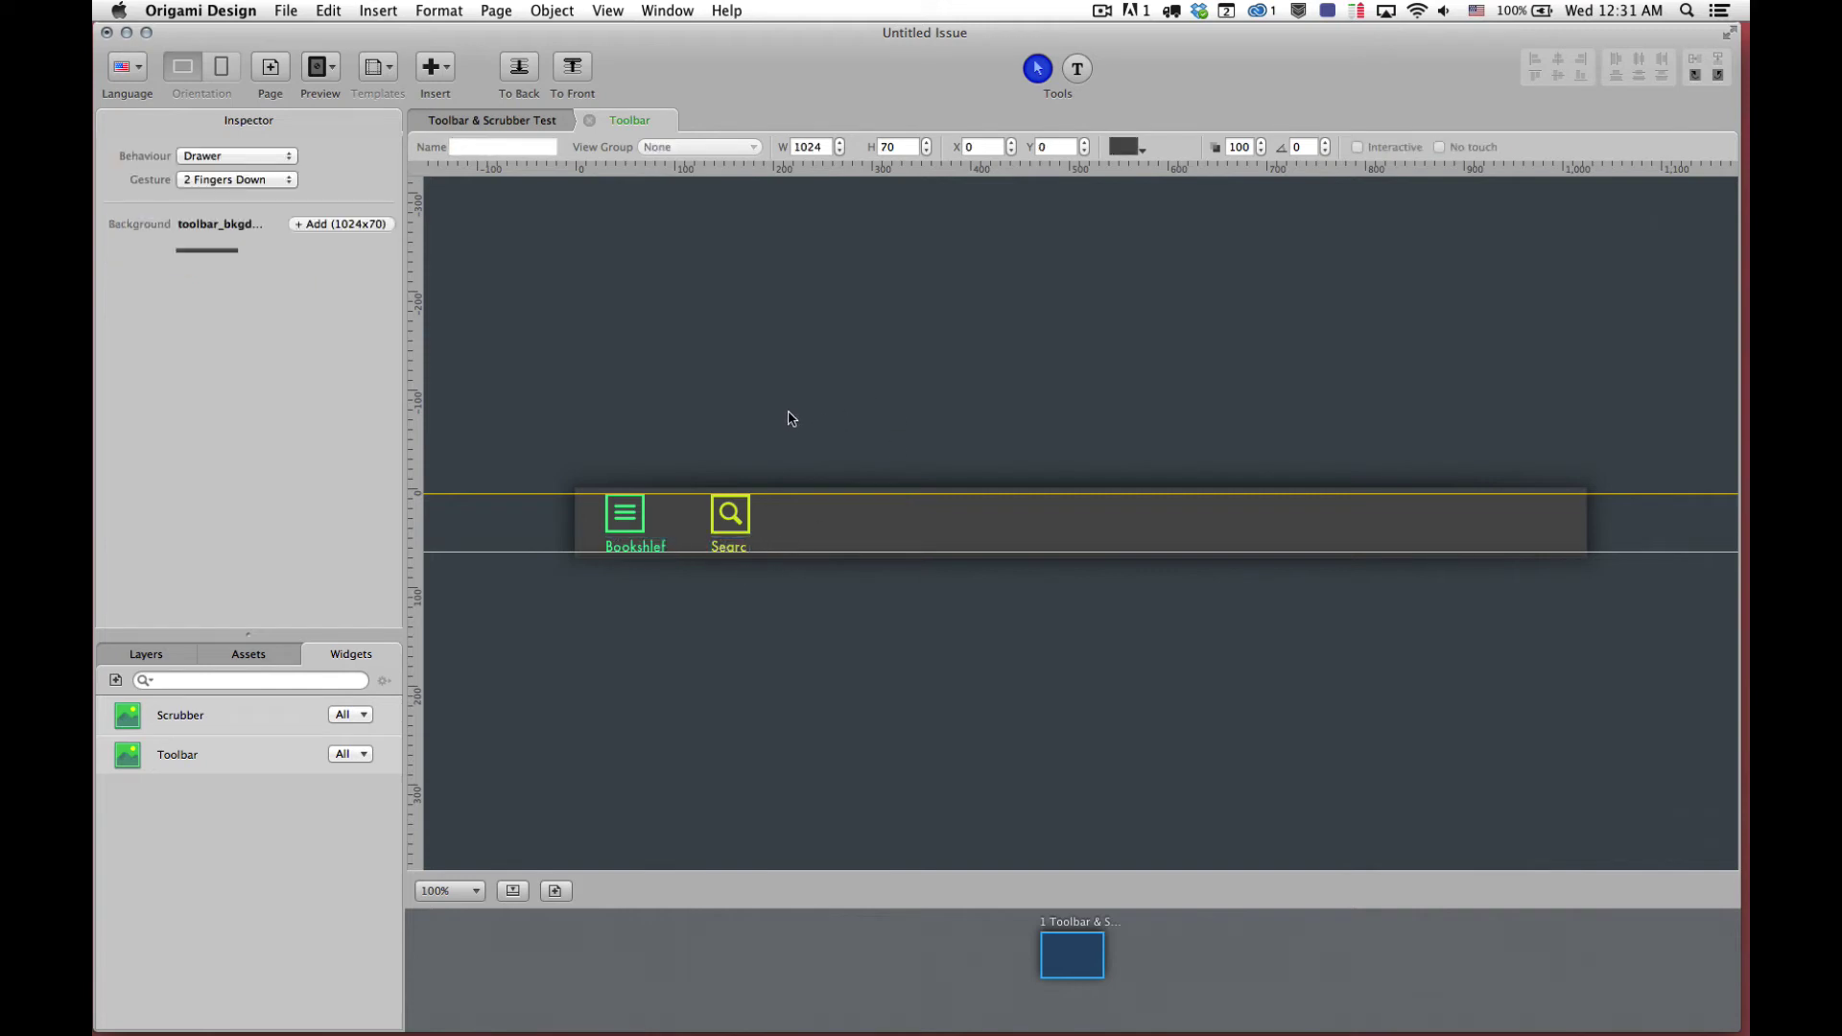
Widen the Search label to fit and shift the Bookshlef label left to X 18
left_click(727, 552)
mouse_move(751, 548)
left_mouse_down()
mouse_move(782, 552)
mouse_move(742, 551)
left_mouse_up()
left_click(768, 440)
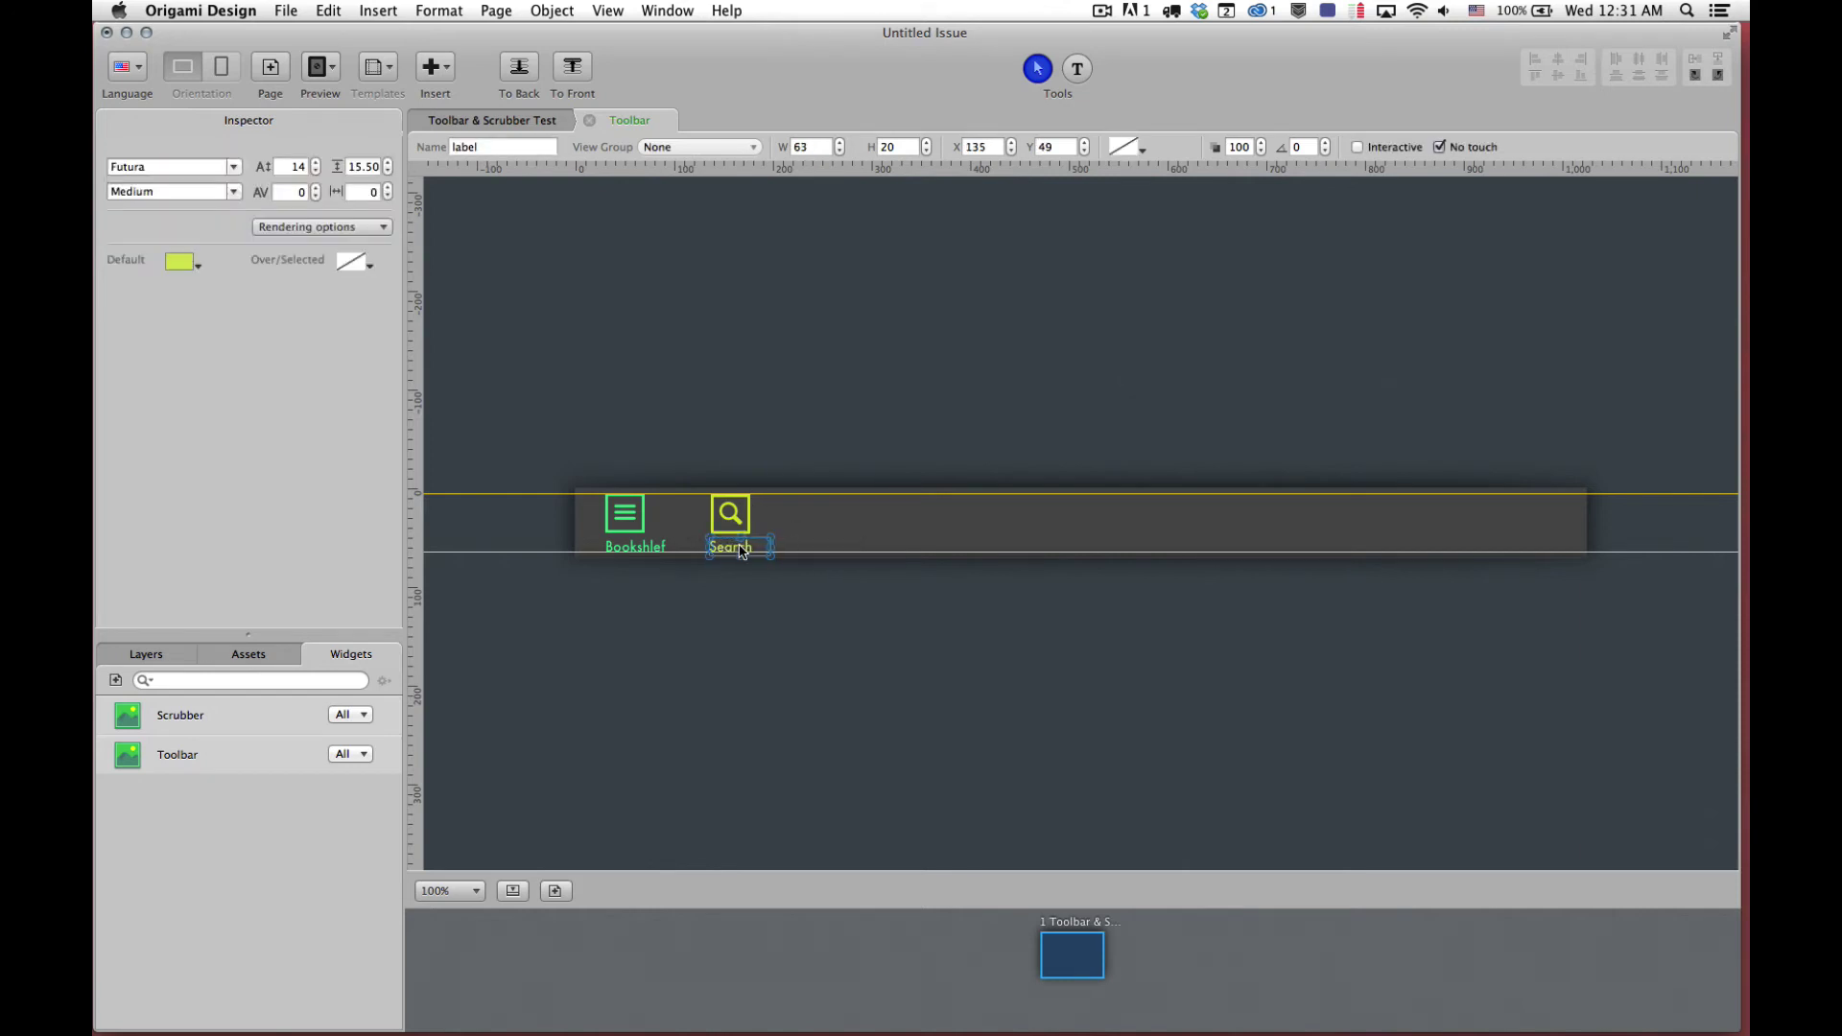
left_click(662, 547)
key("Left")
key("Left")
key("Left")
key("Left")
key("Left")
key("Left")
key("Left")
key("Left")
key("Left")
key("Left")
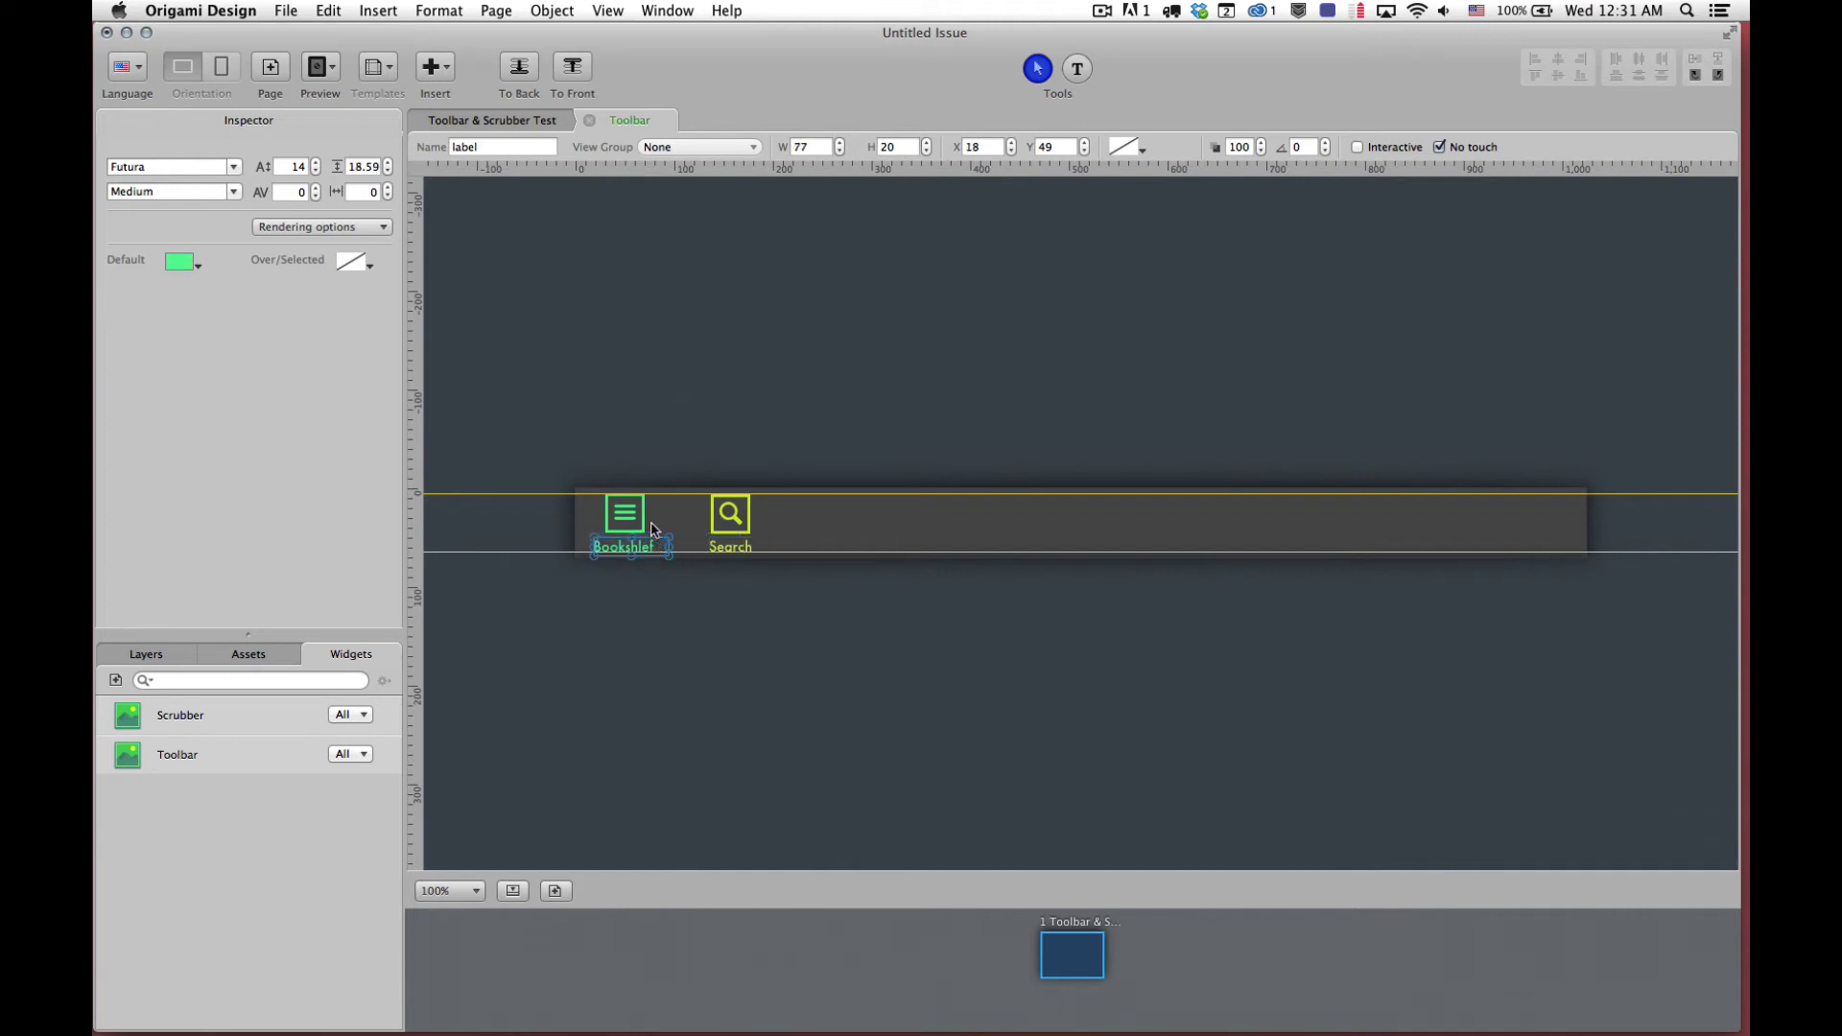
left_click(674, 434)
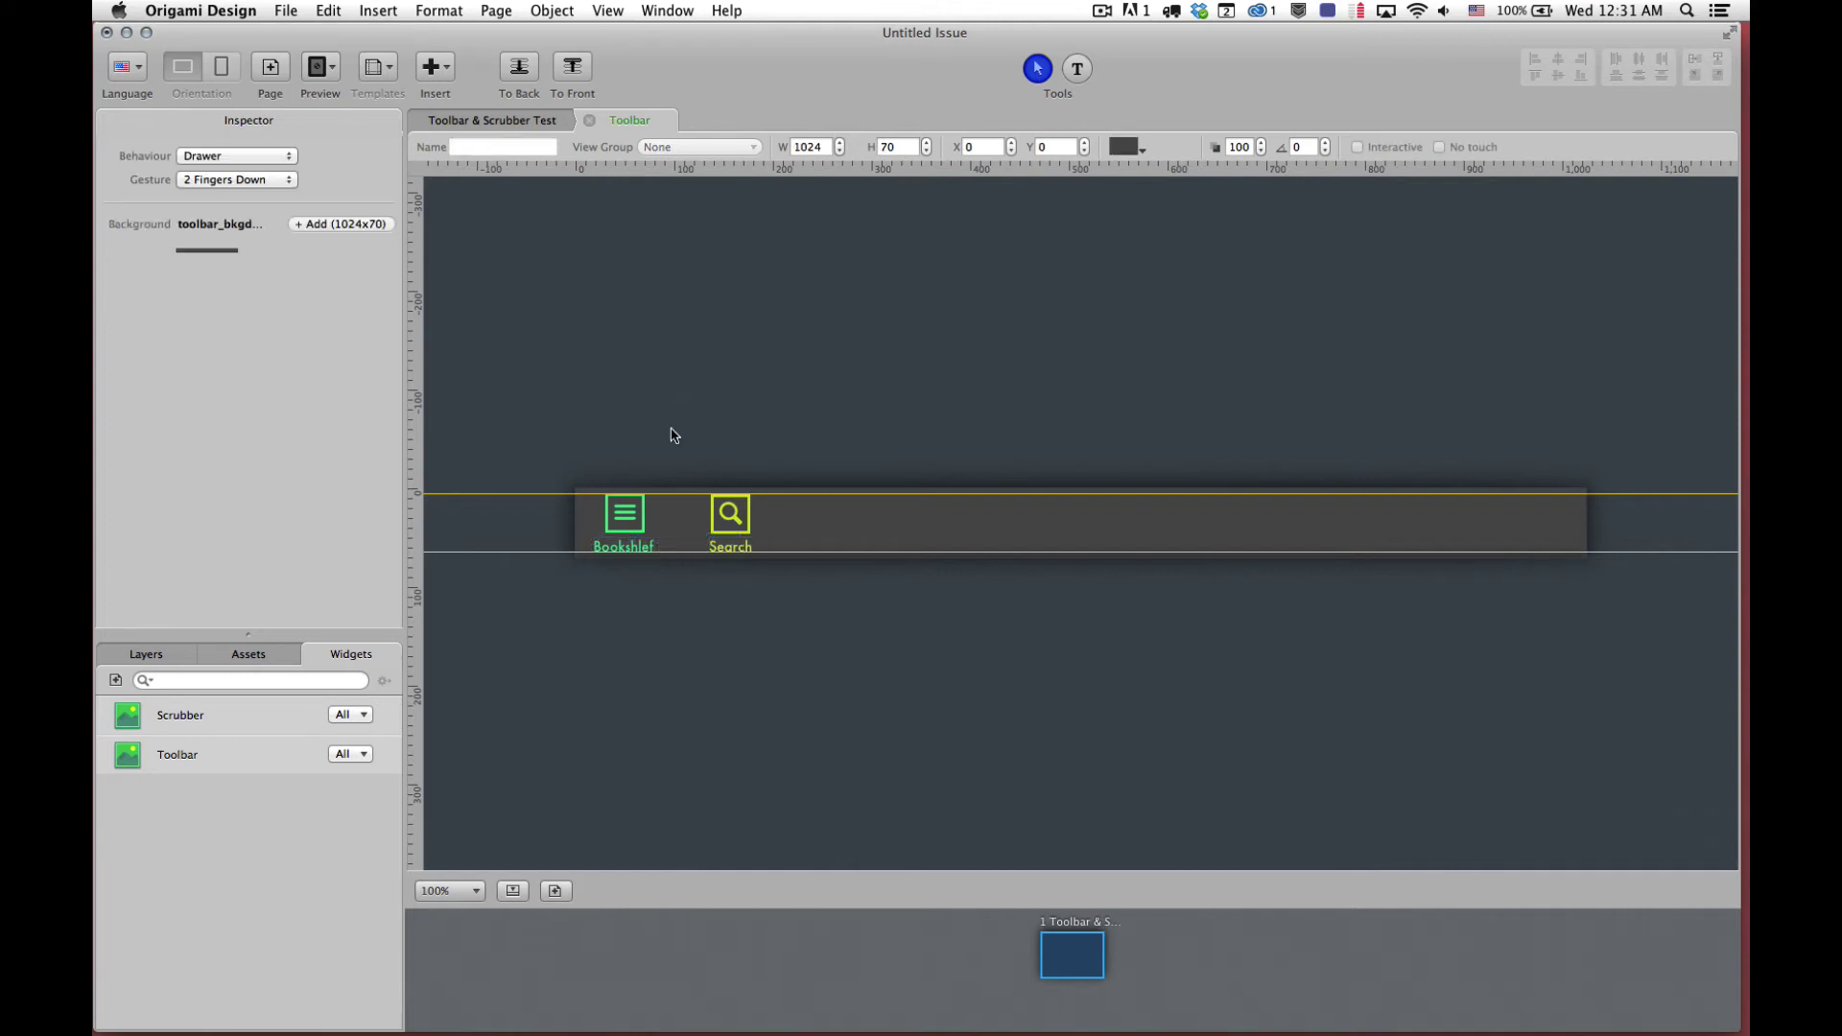
Give the Bookshelf toolbar icon a Button Tap action that runs the Bookshelf function
left_click(619, 512)
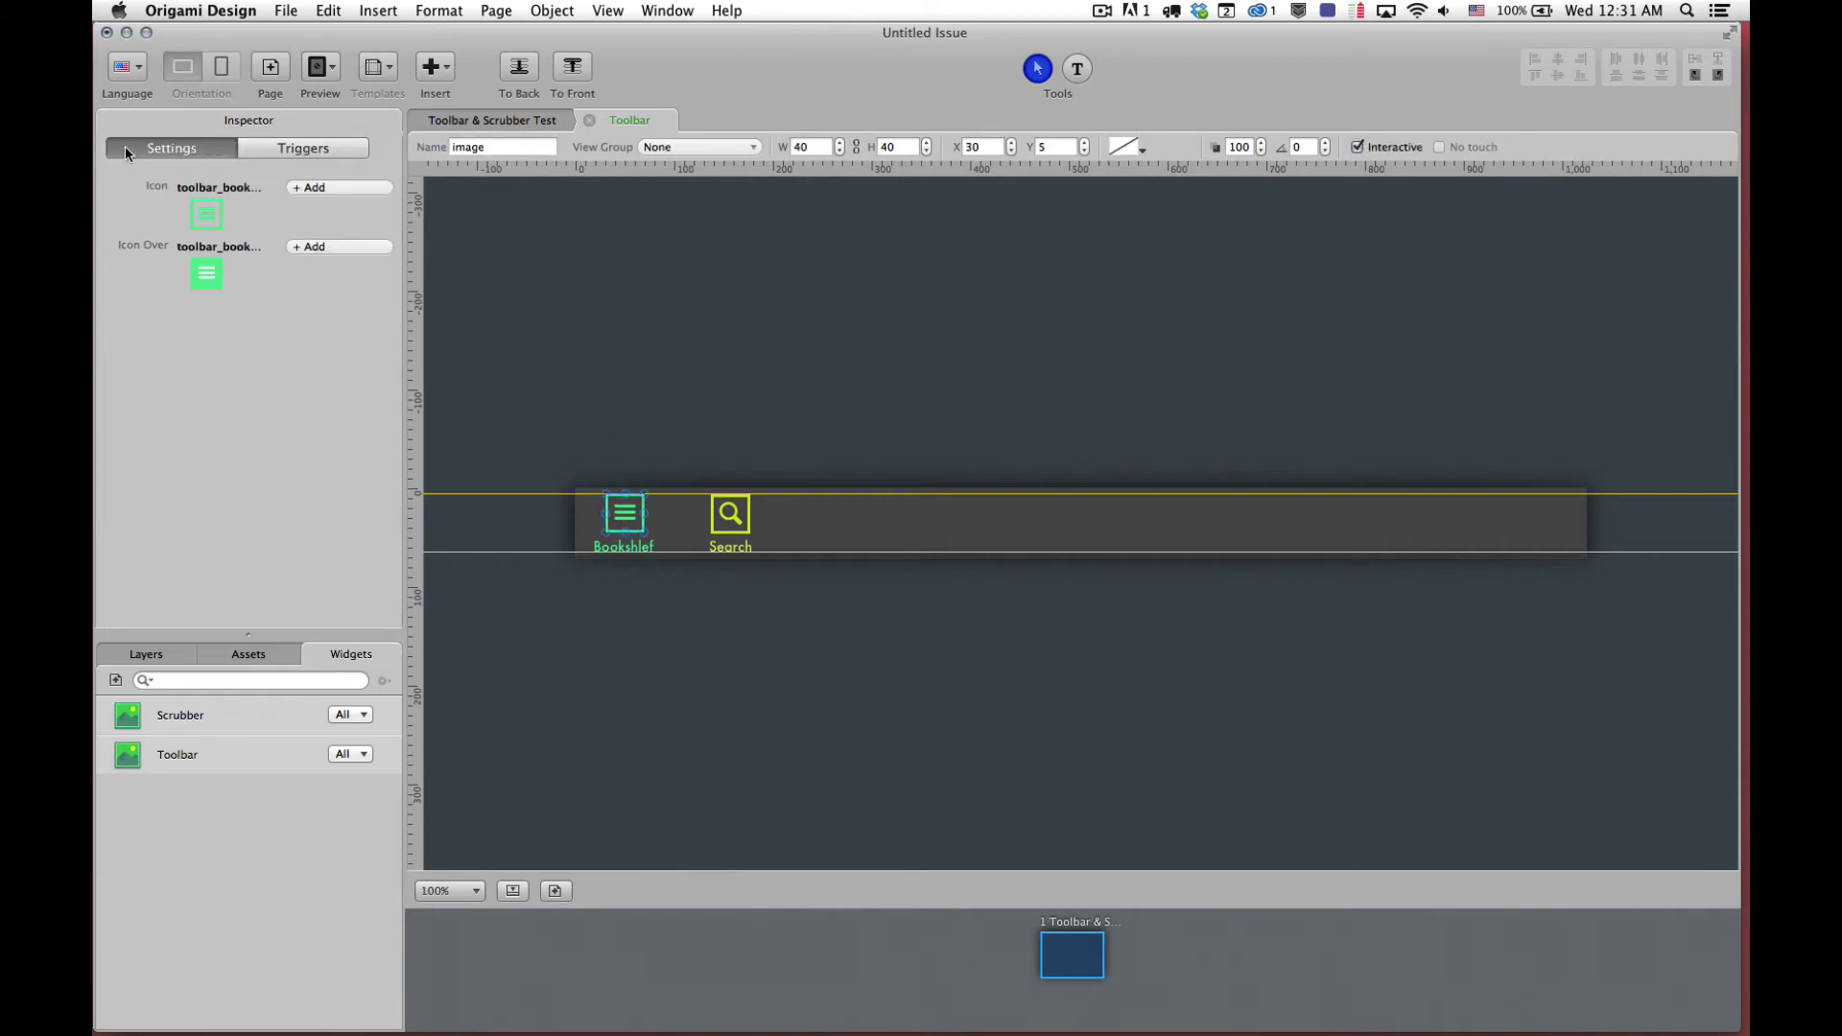
left_click(318, 147)
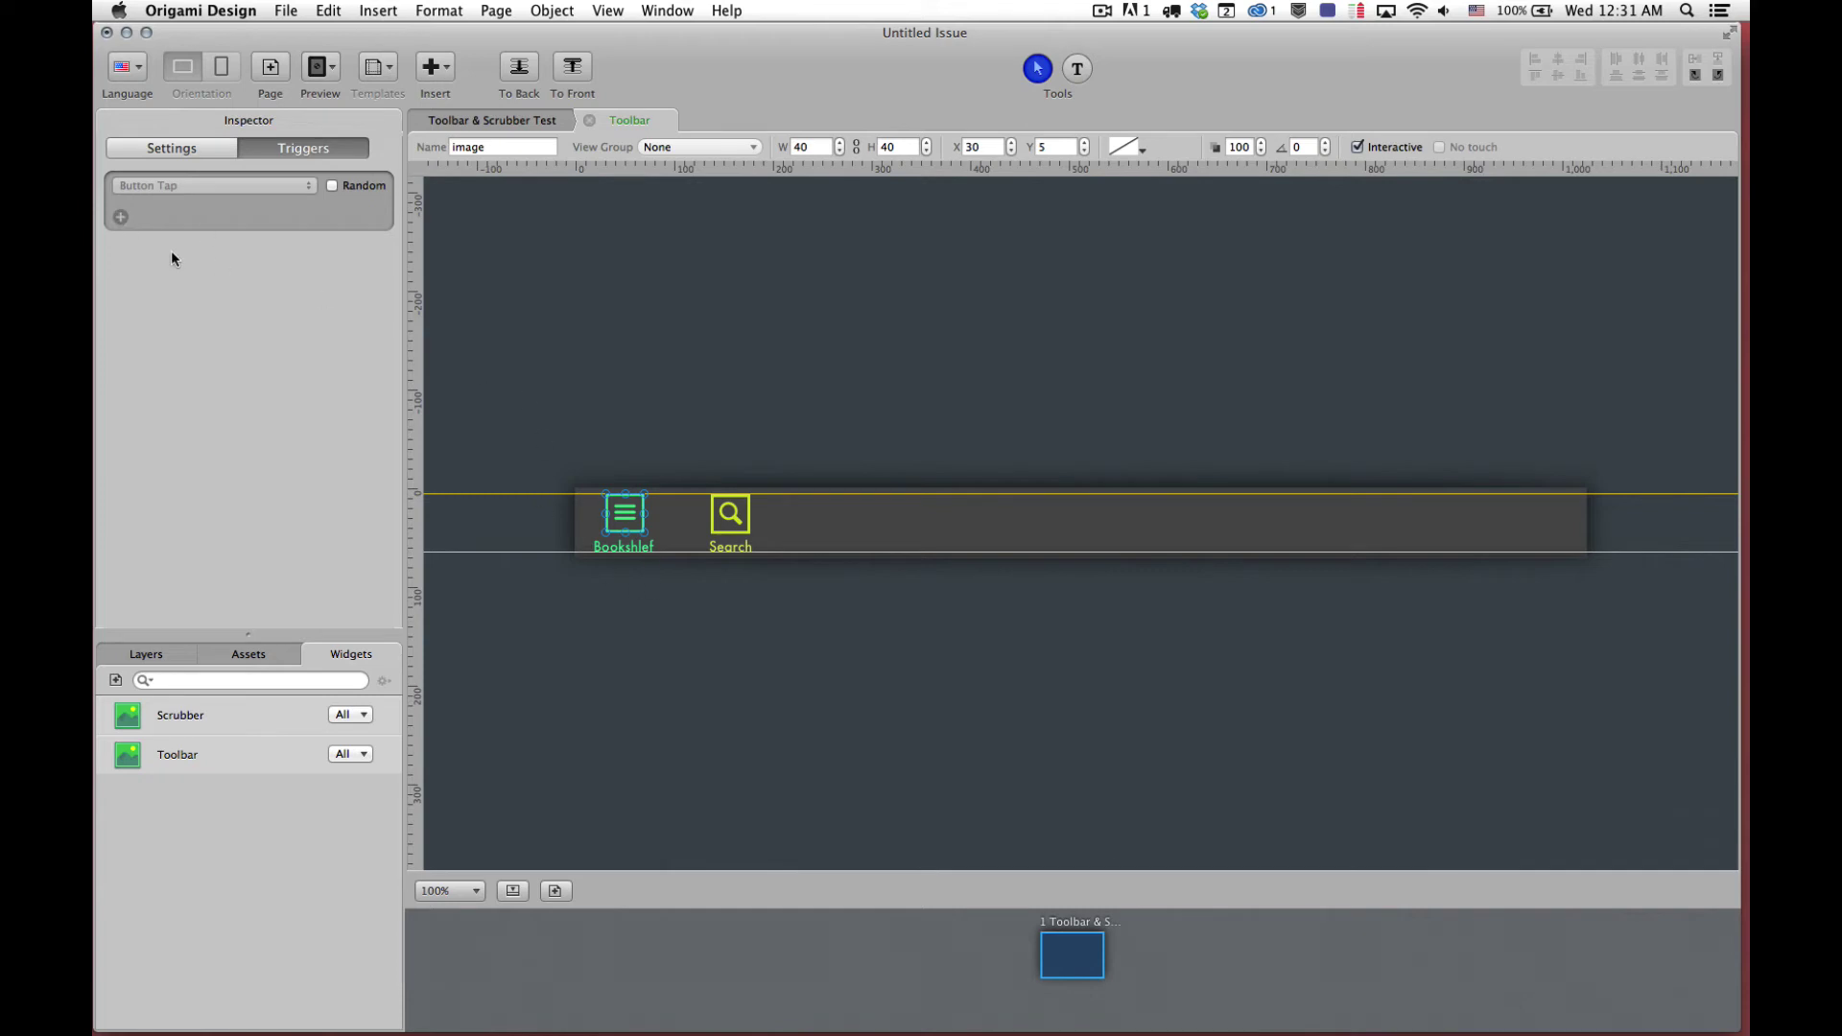
left_click(121, 219)
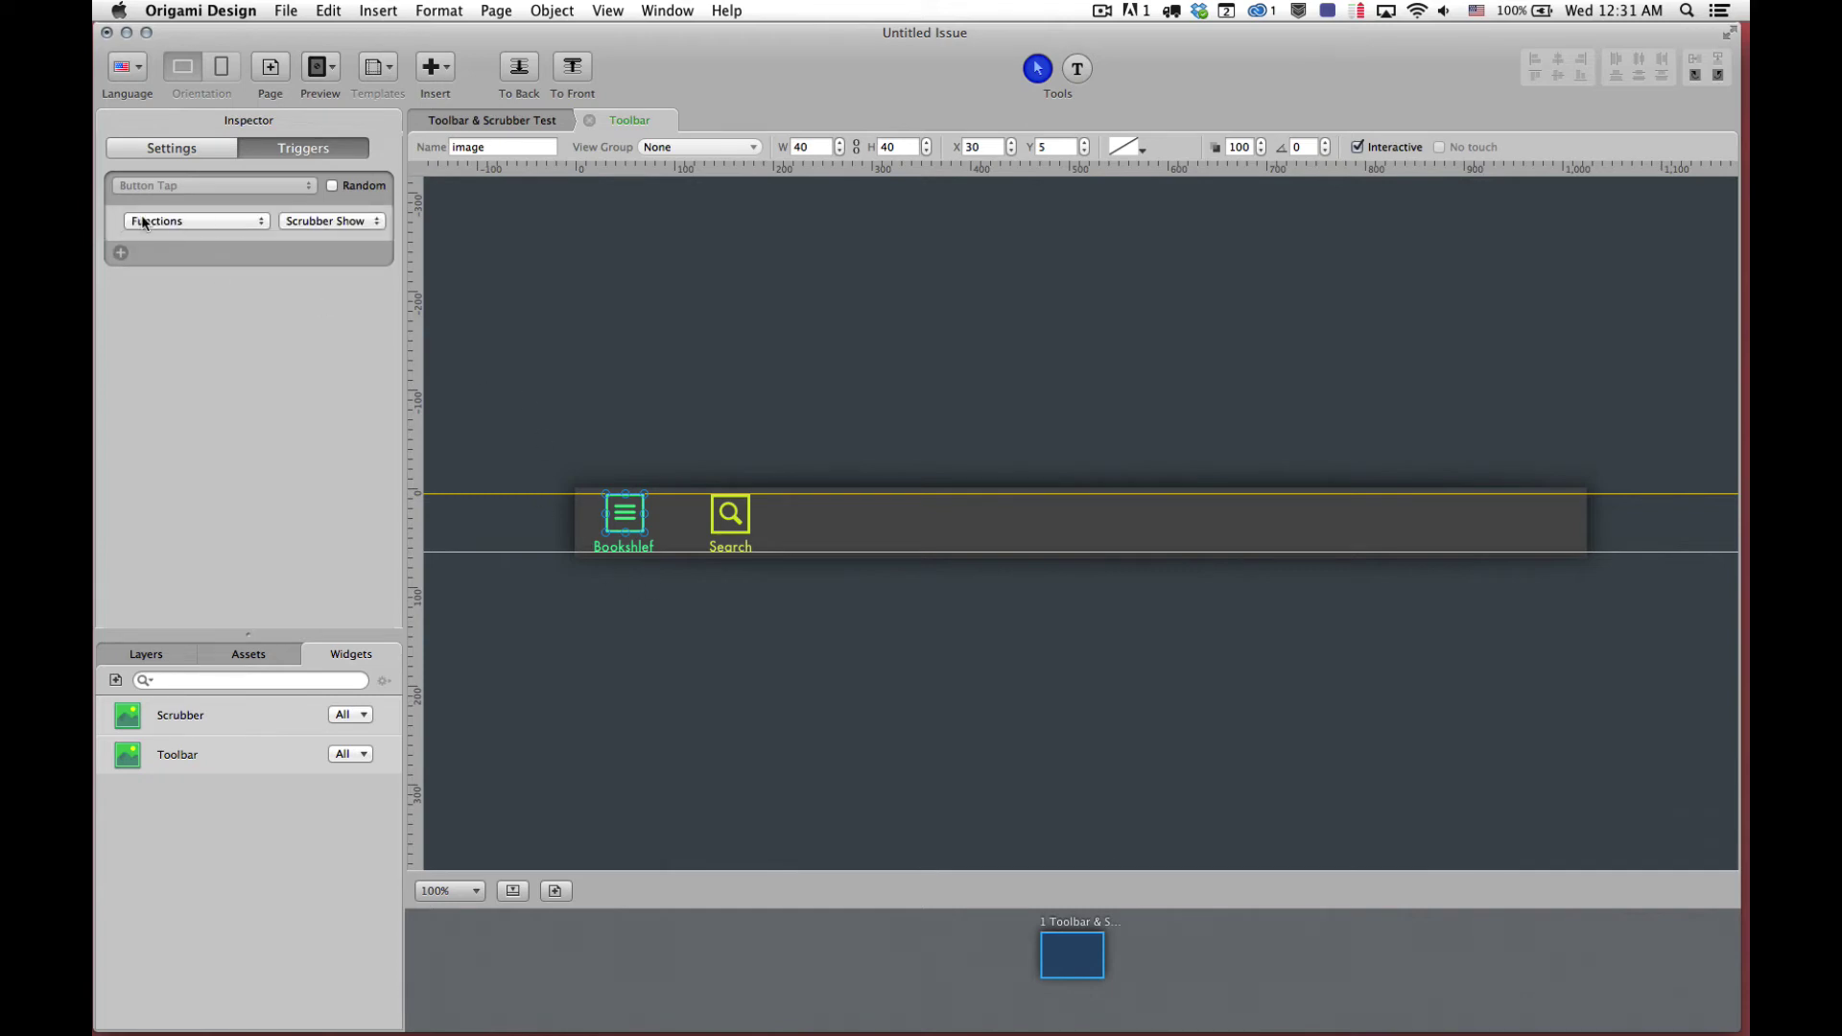
left_click(367, 228)
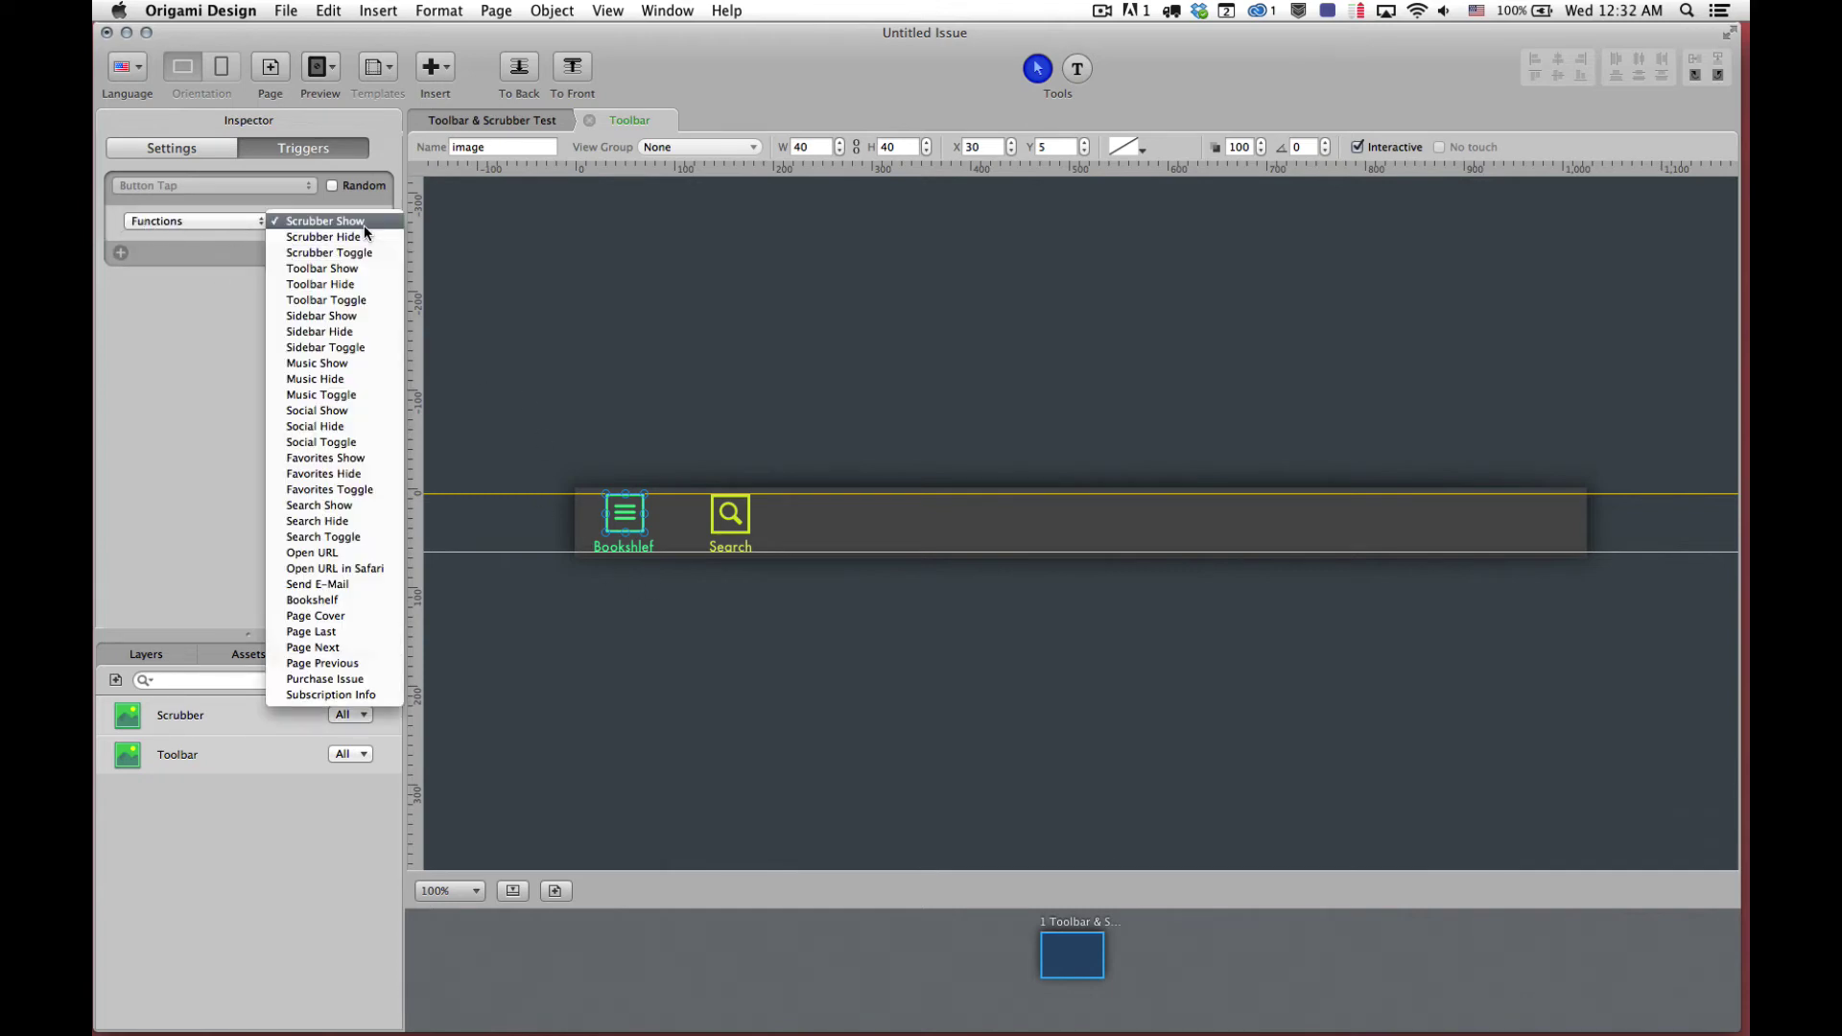
left_click(353, 600)
left_click(627, 605)
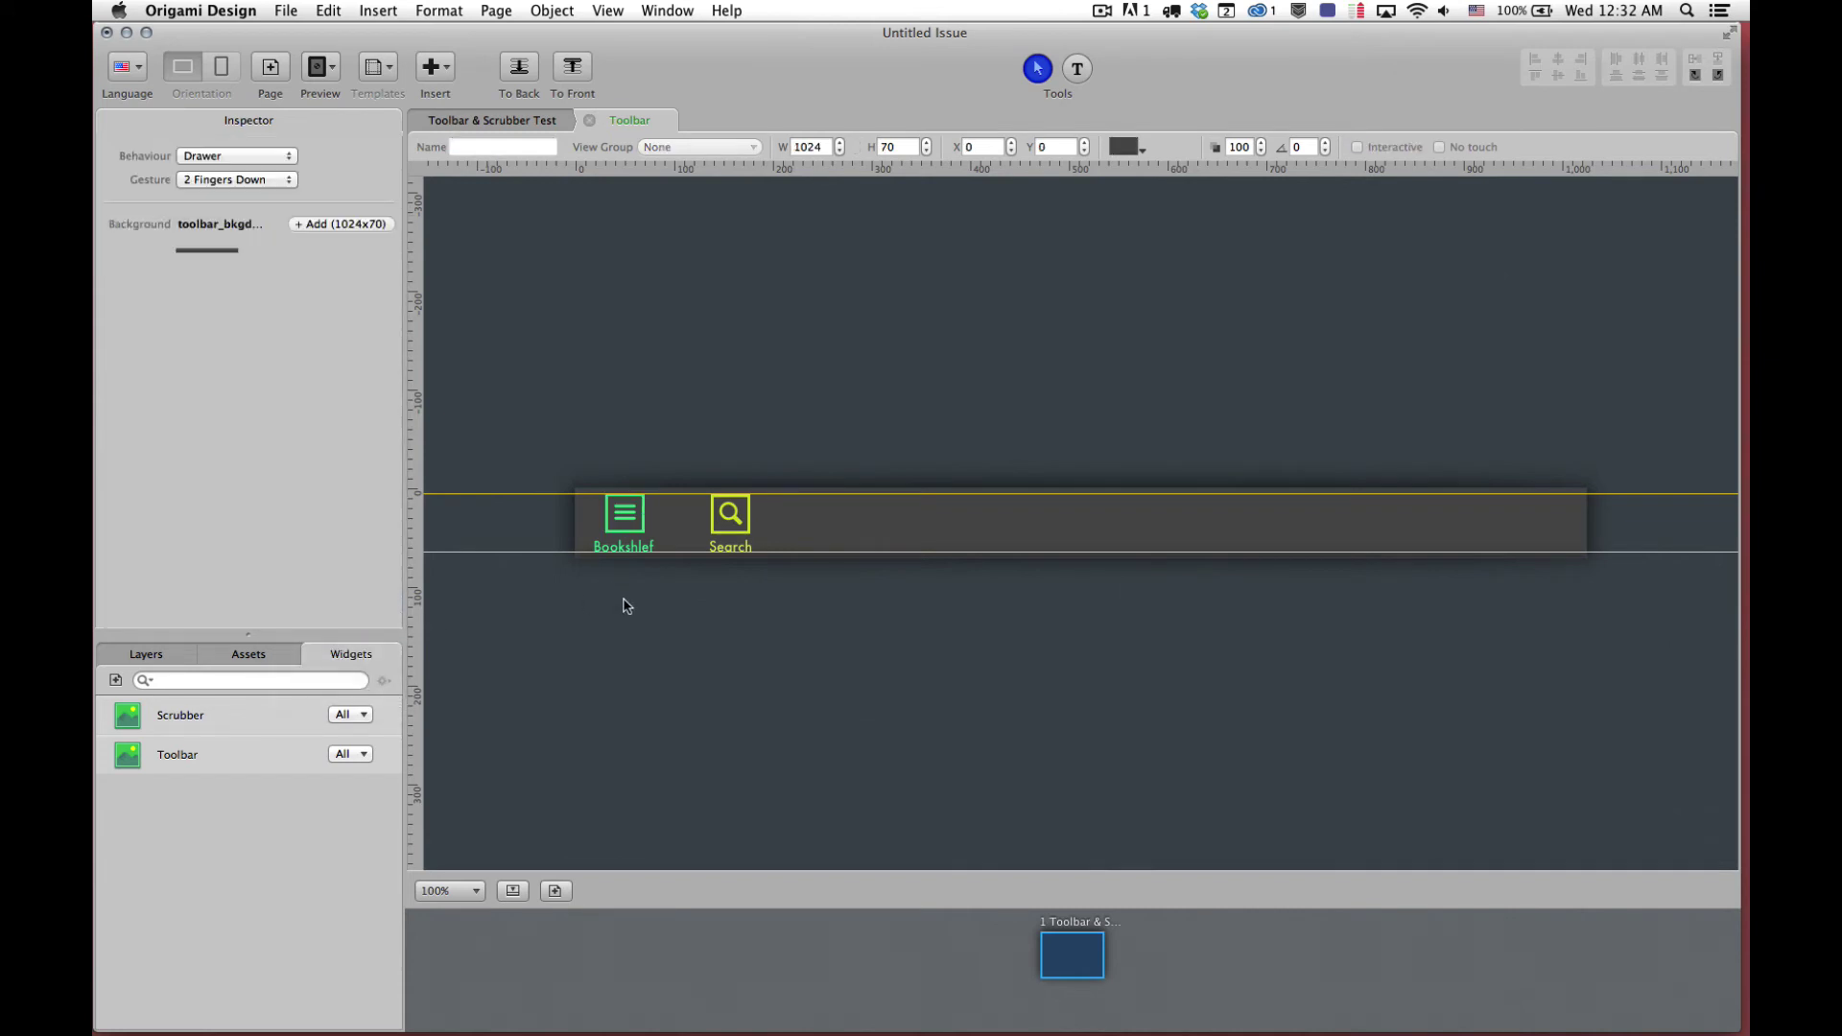
Give the Search icon a Button Tap action that runs the Search Toggle function
left_click(629, 549)
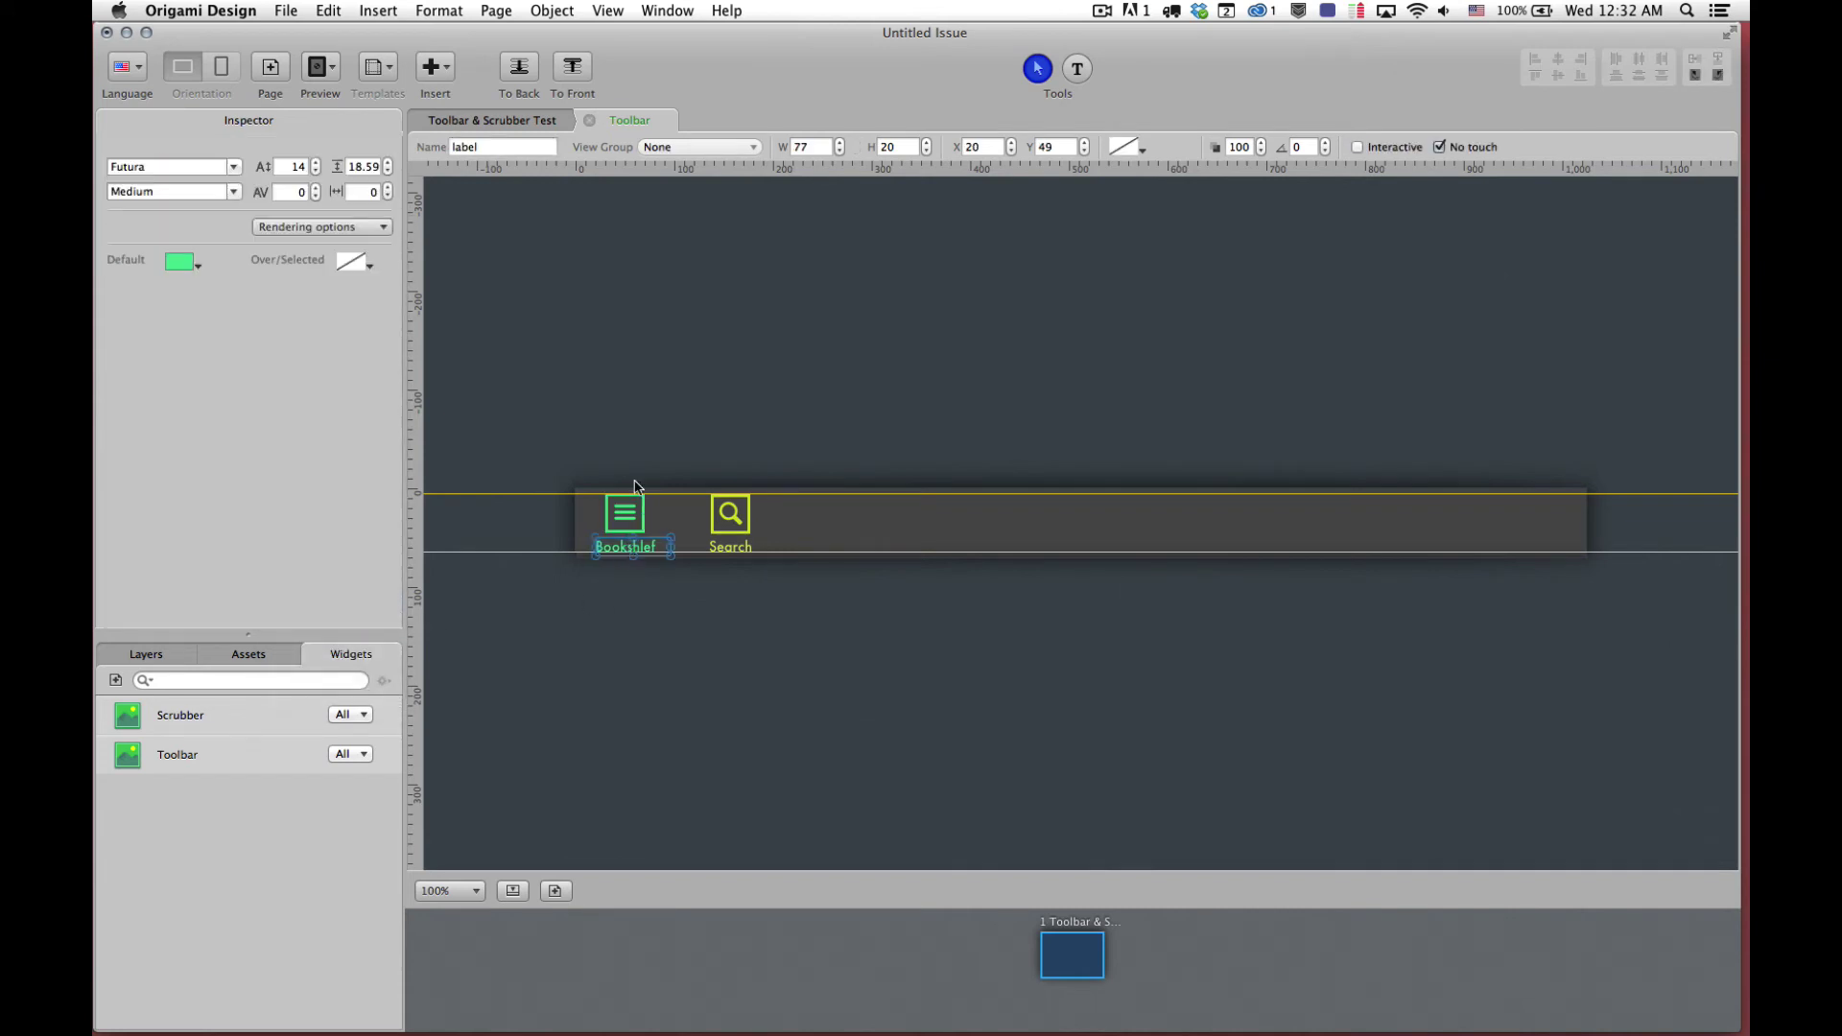
left_click(644, 370)
left_click(648, 543)
left_click(706, 440)
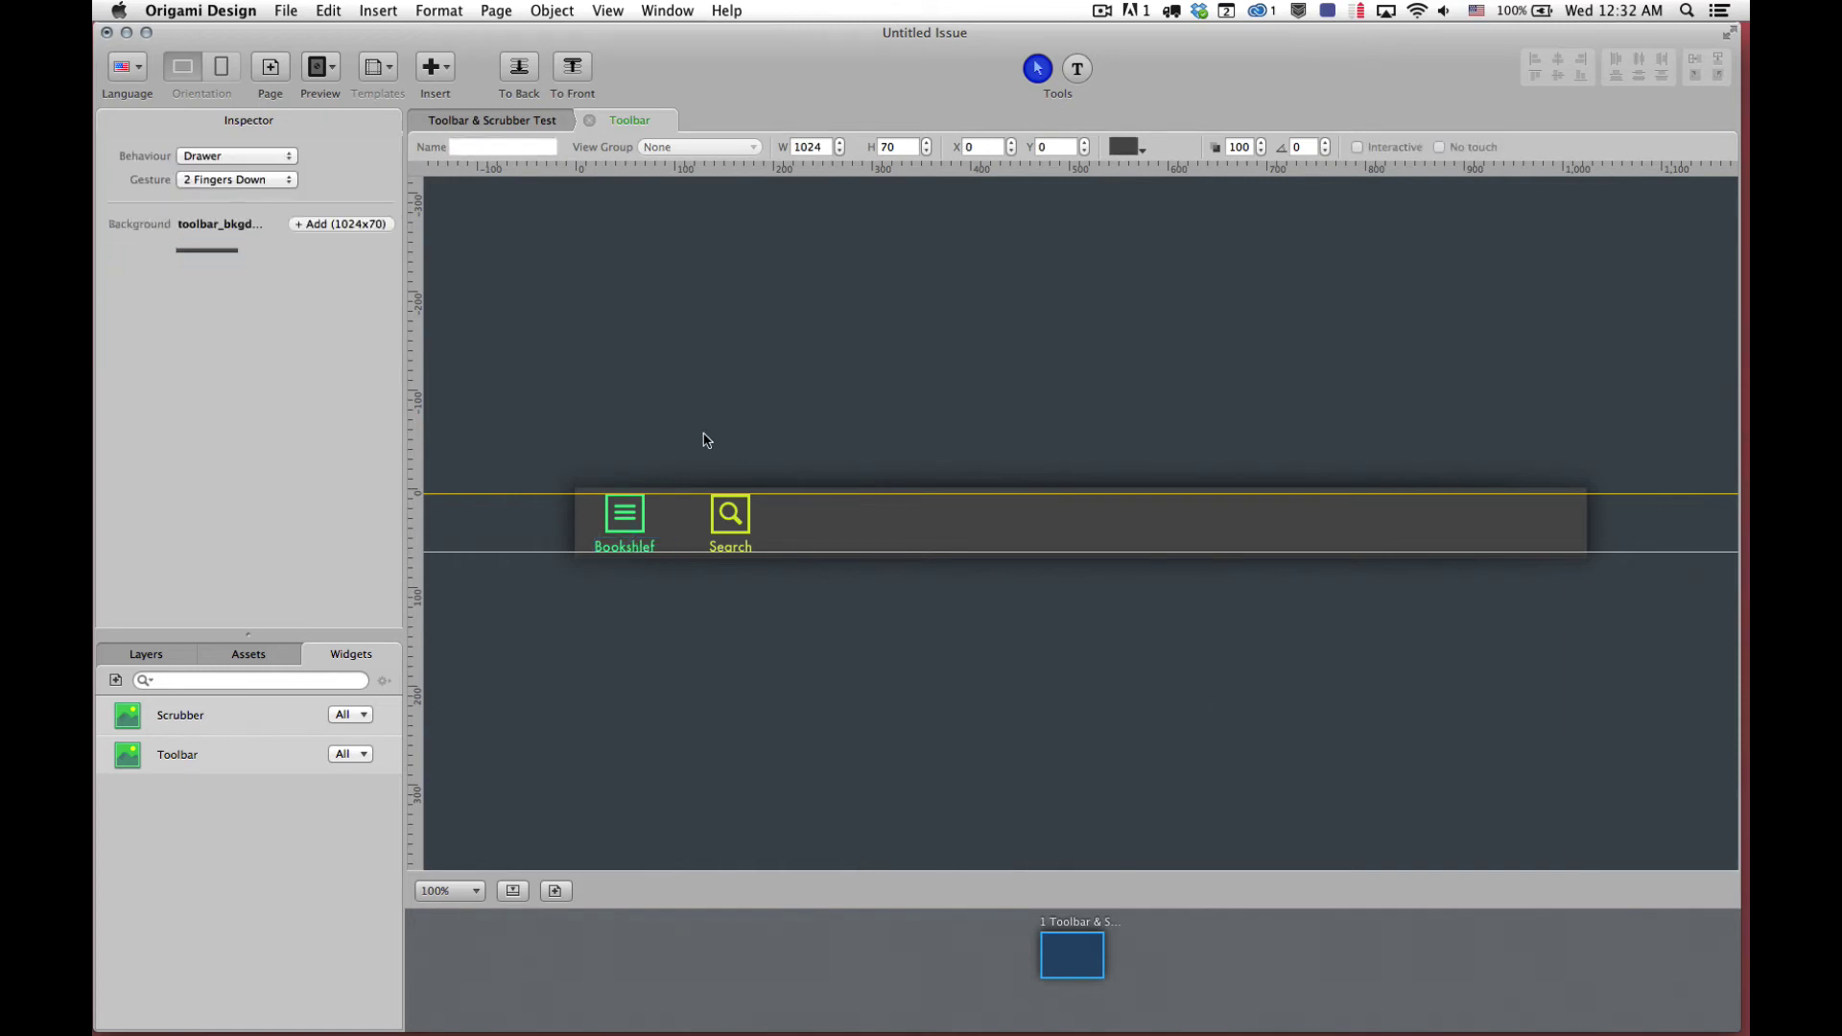
left_click(734, 548)
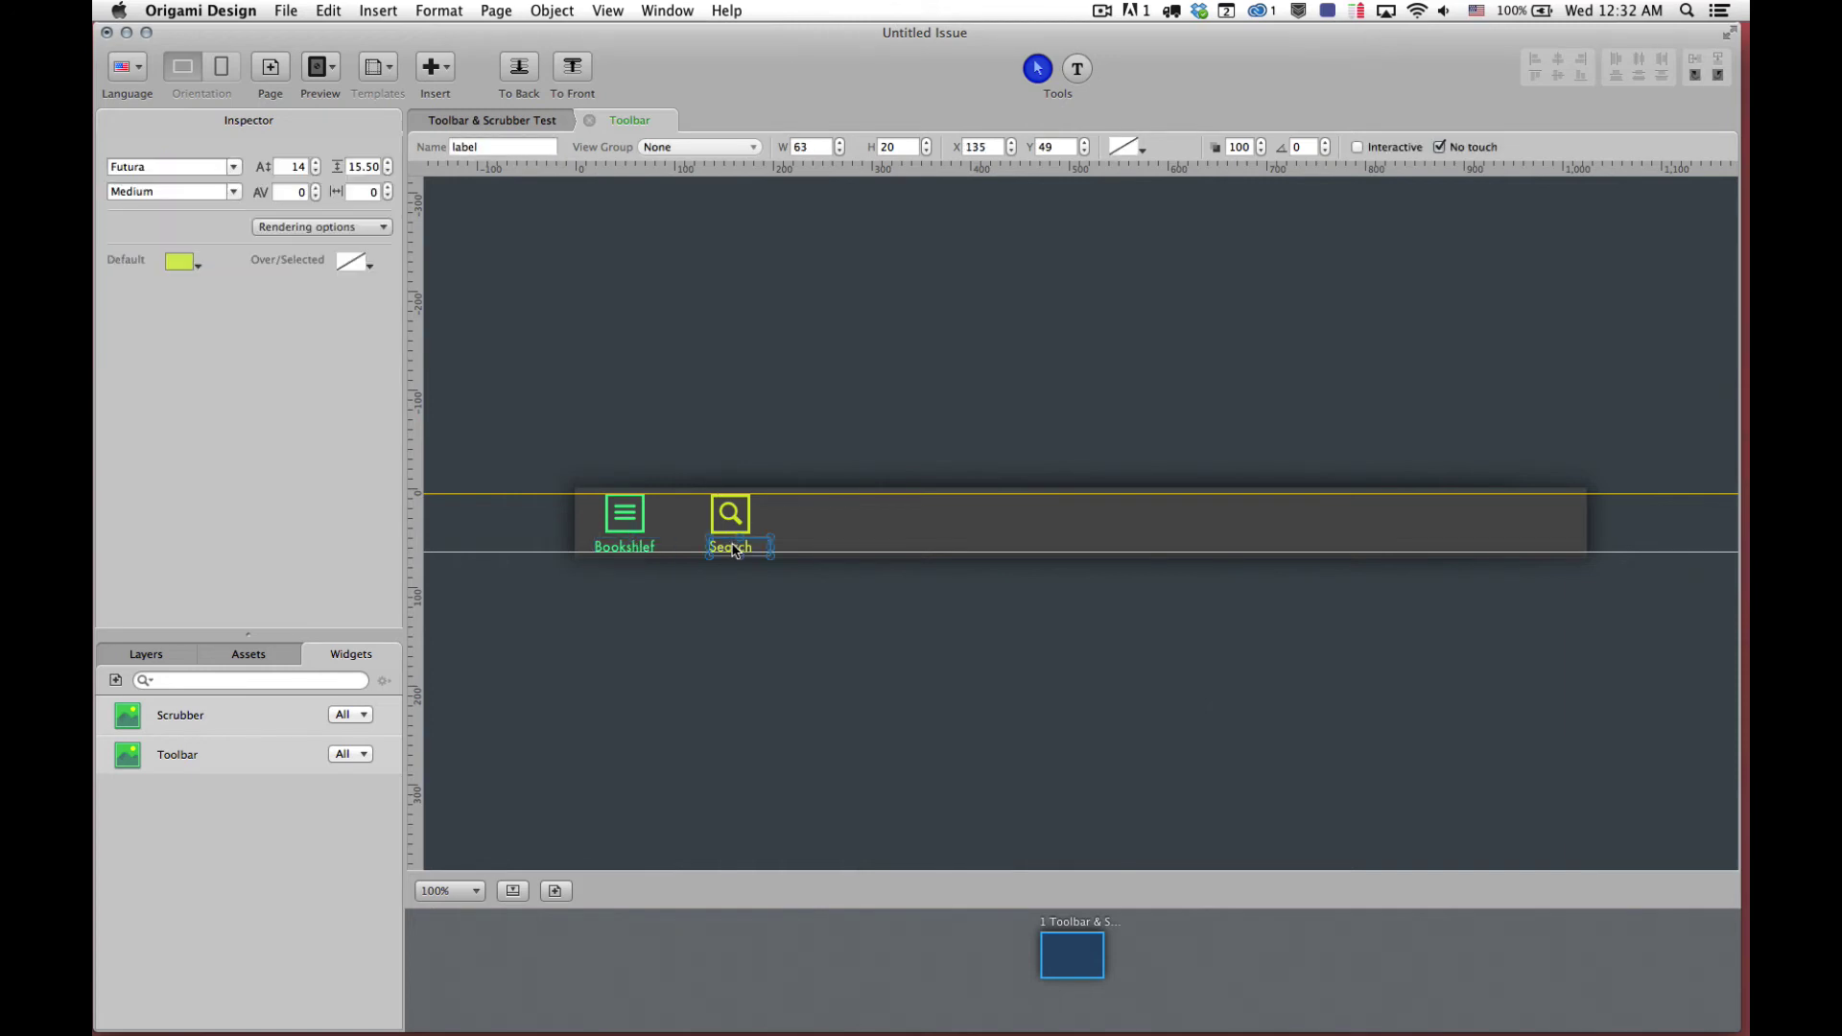
left_click(731, 519)
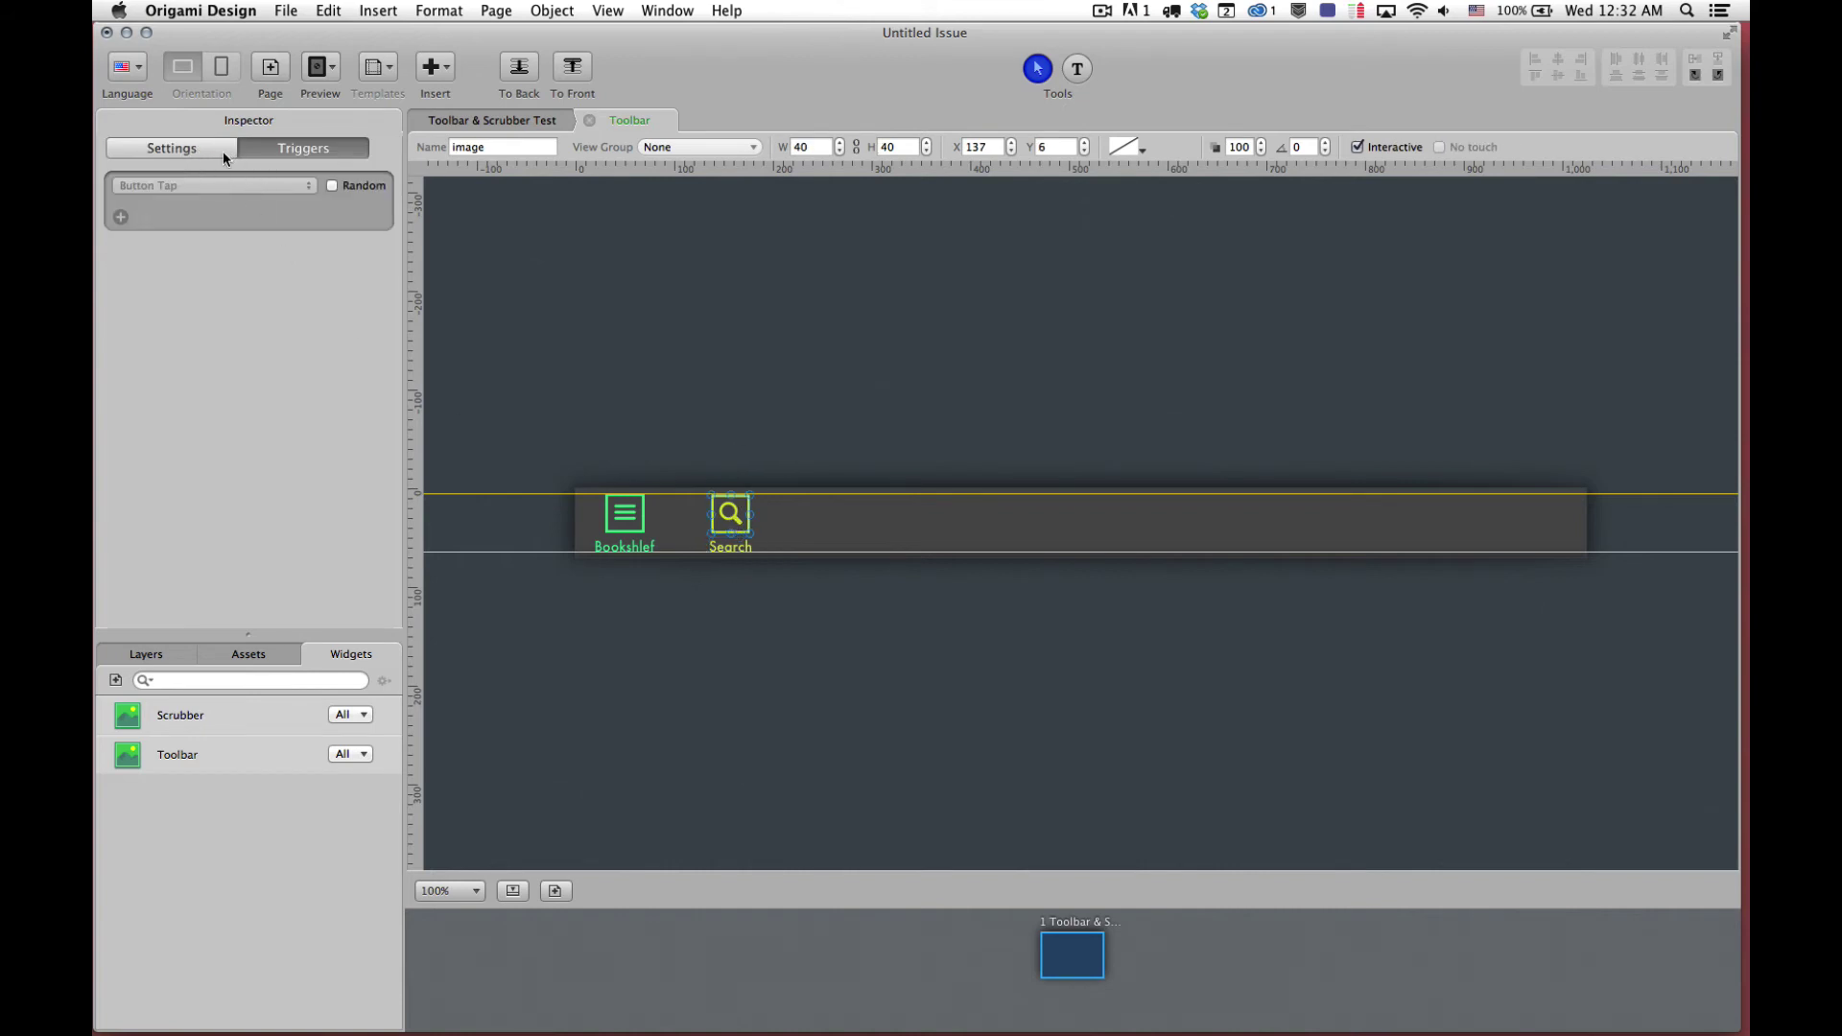
left_click(119, 218)
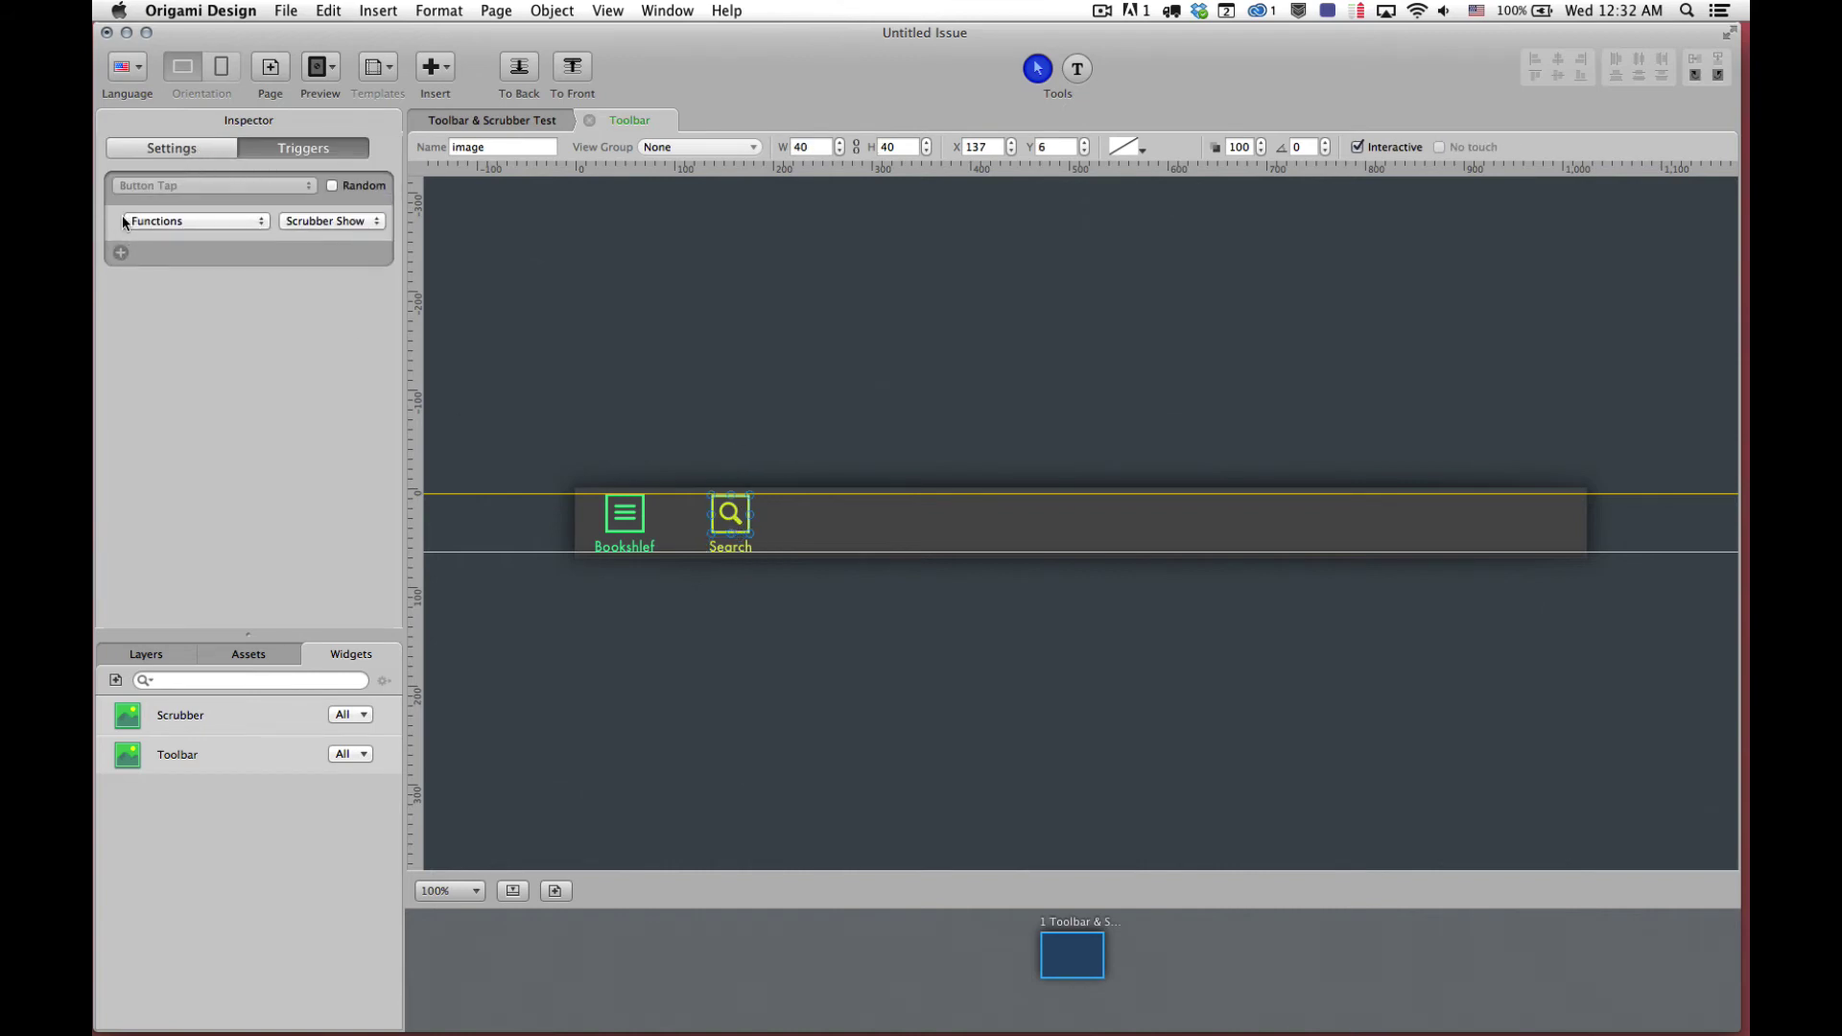
left_click(332, 221)
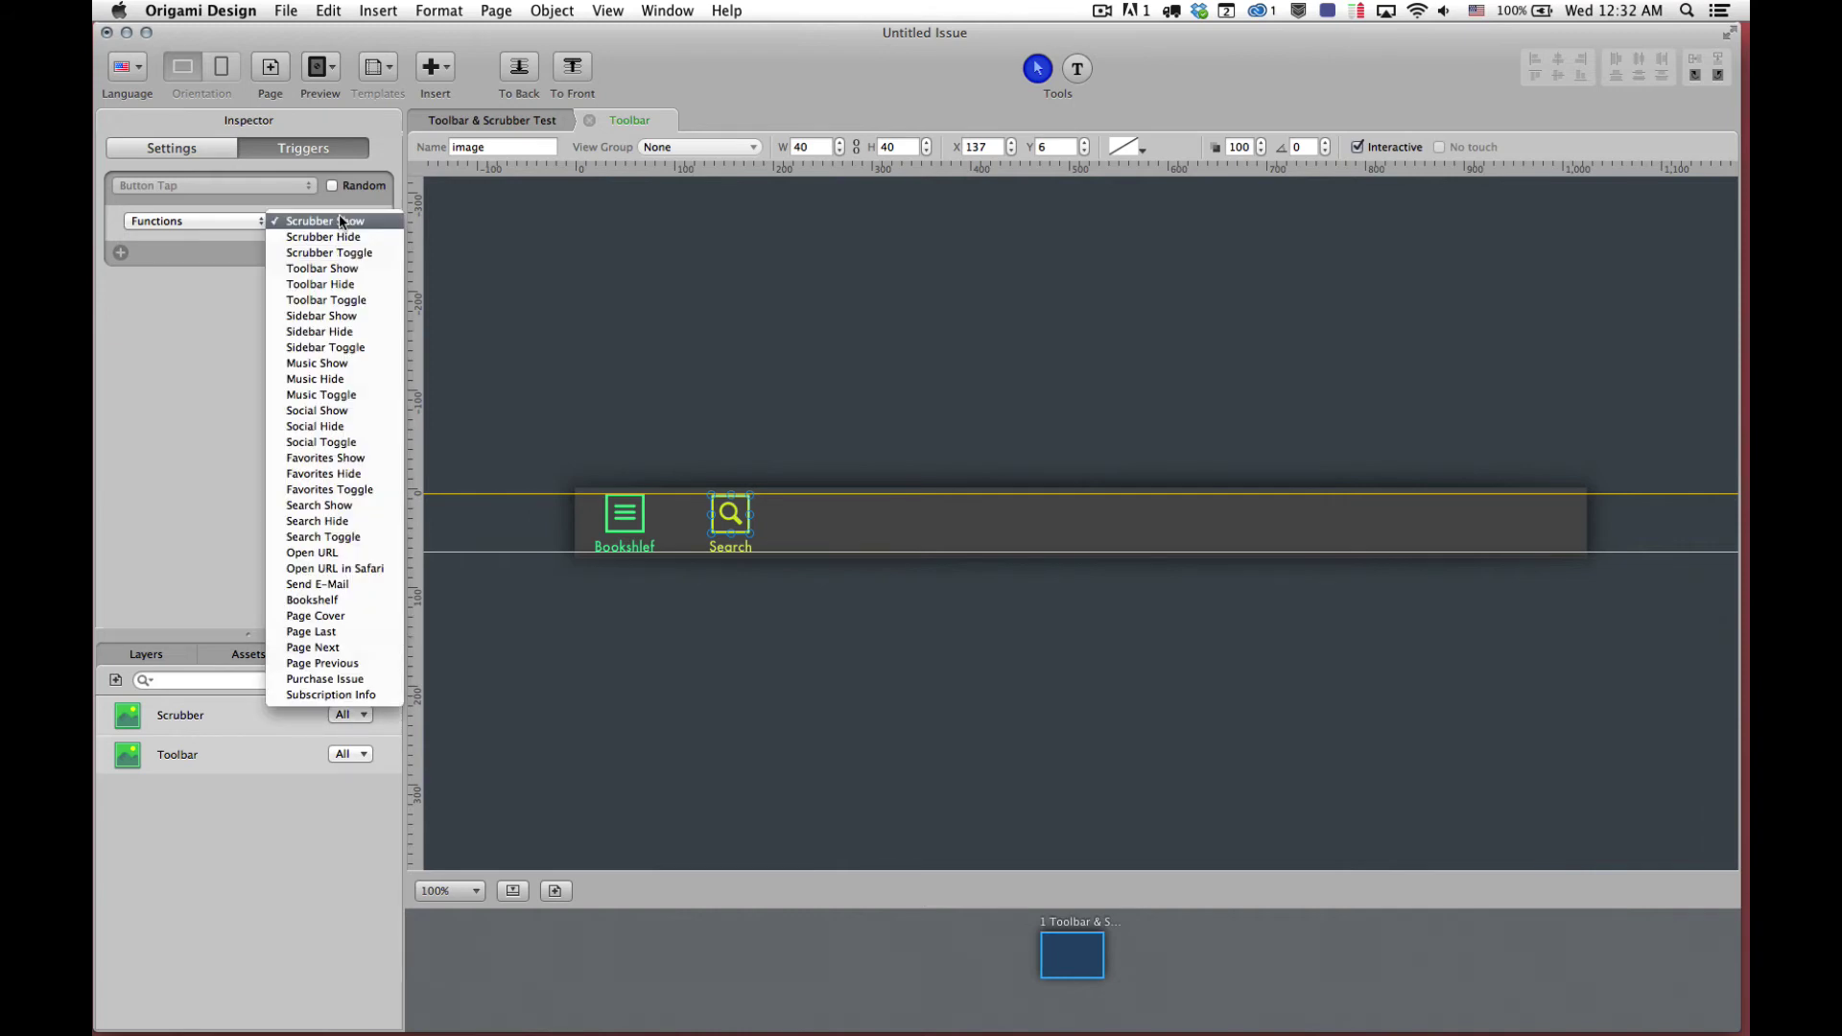
left_click(336, 537)
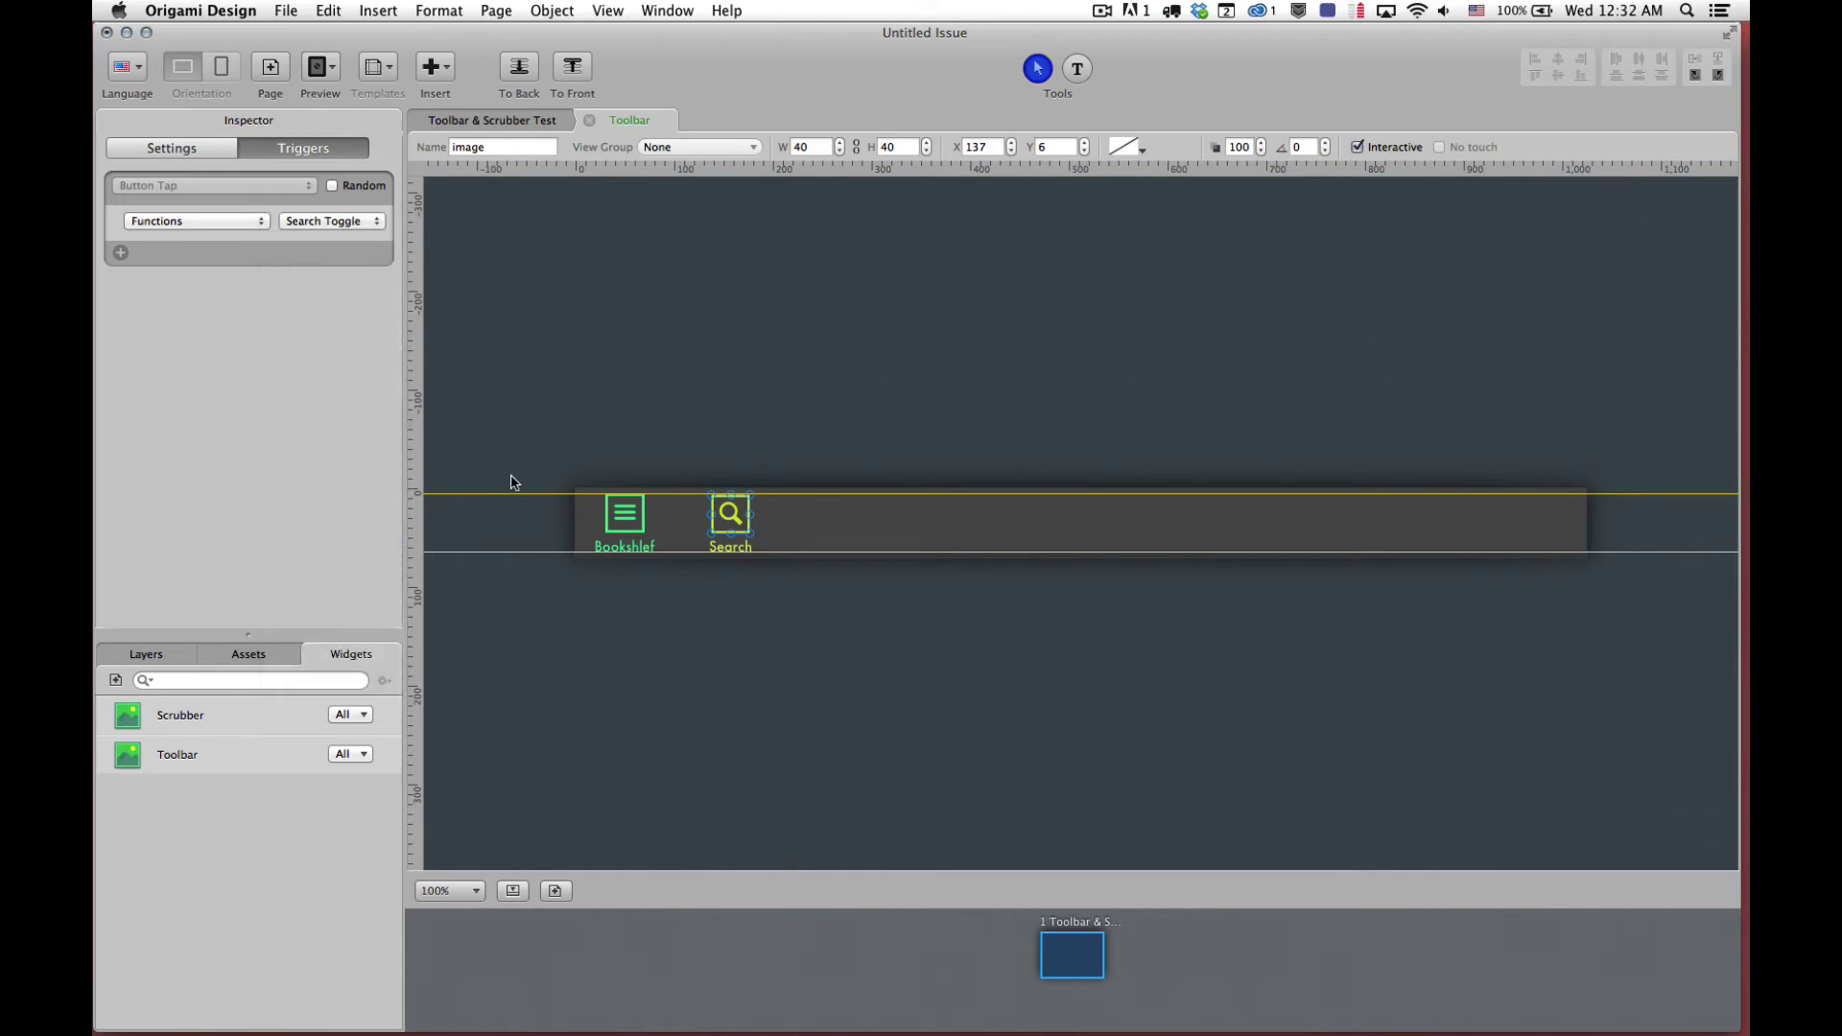
left_click(767, 376)
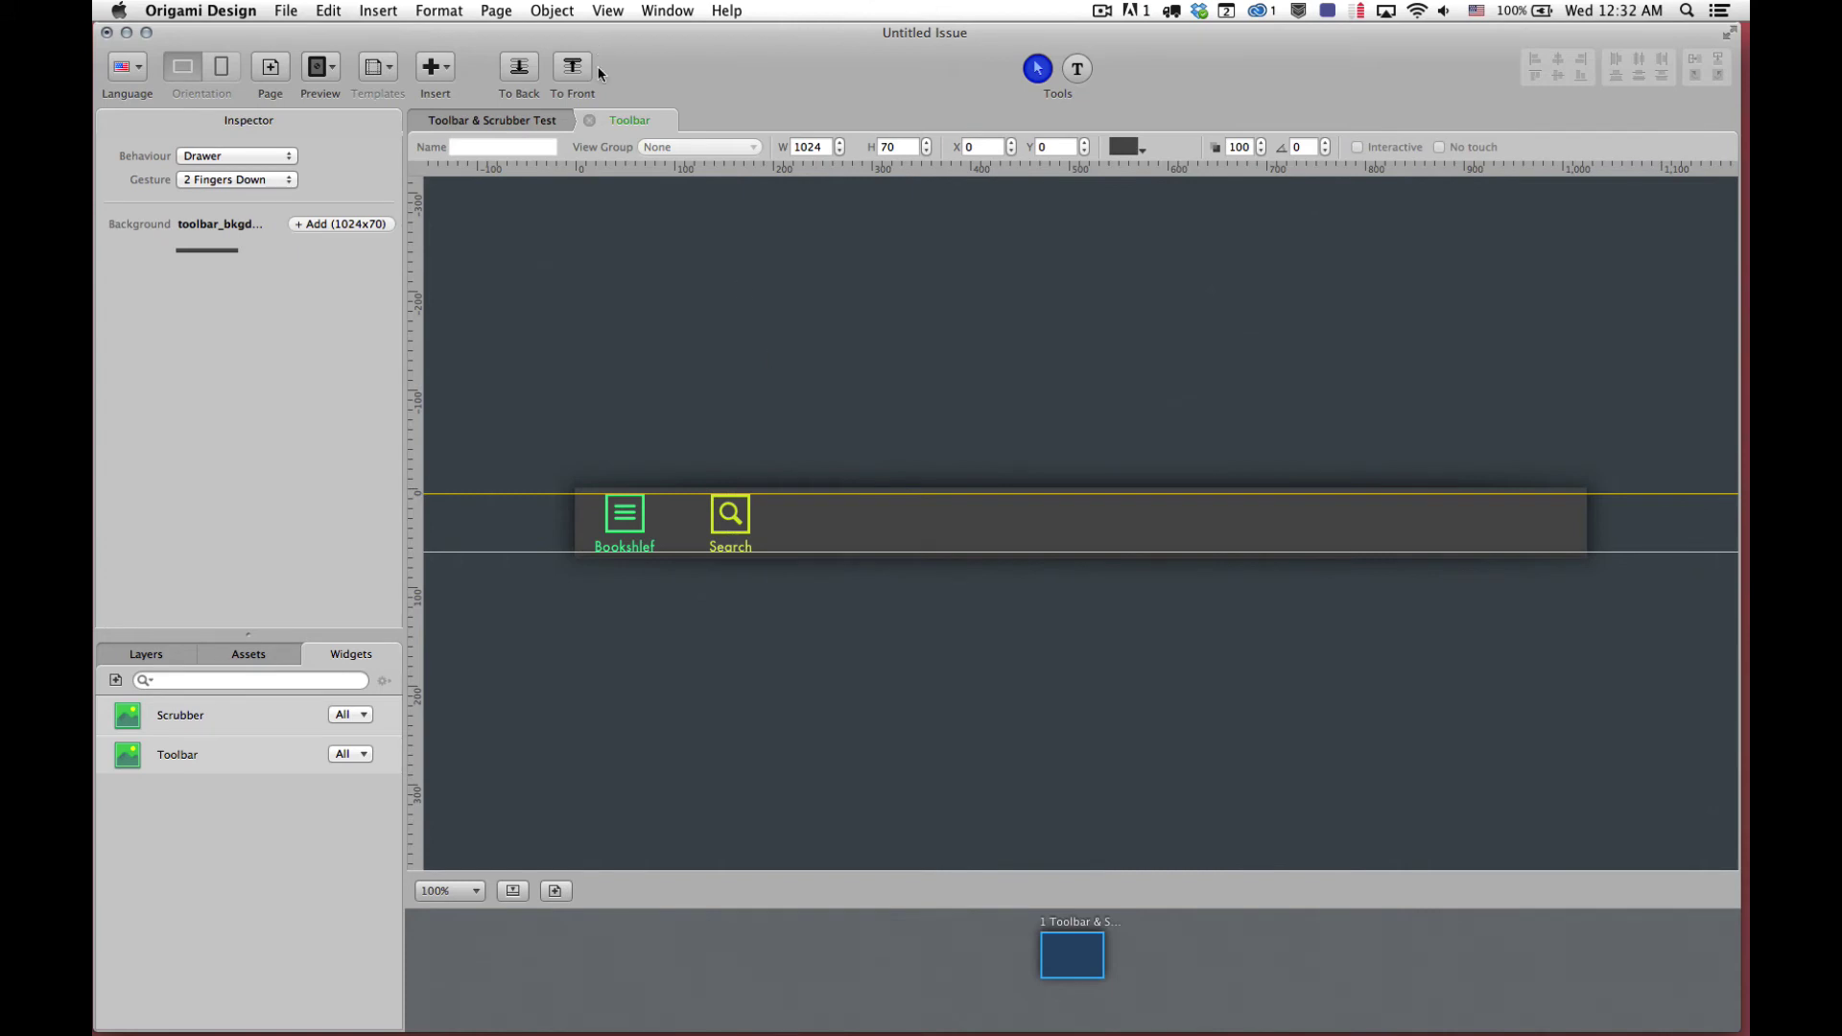
Close the Toolbar editor, open the Scrubber, and move Page Number upper right, Page Description central
left_click(589, 120)
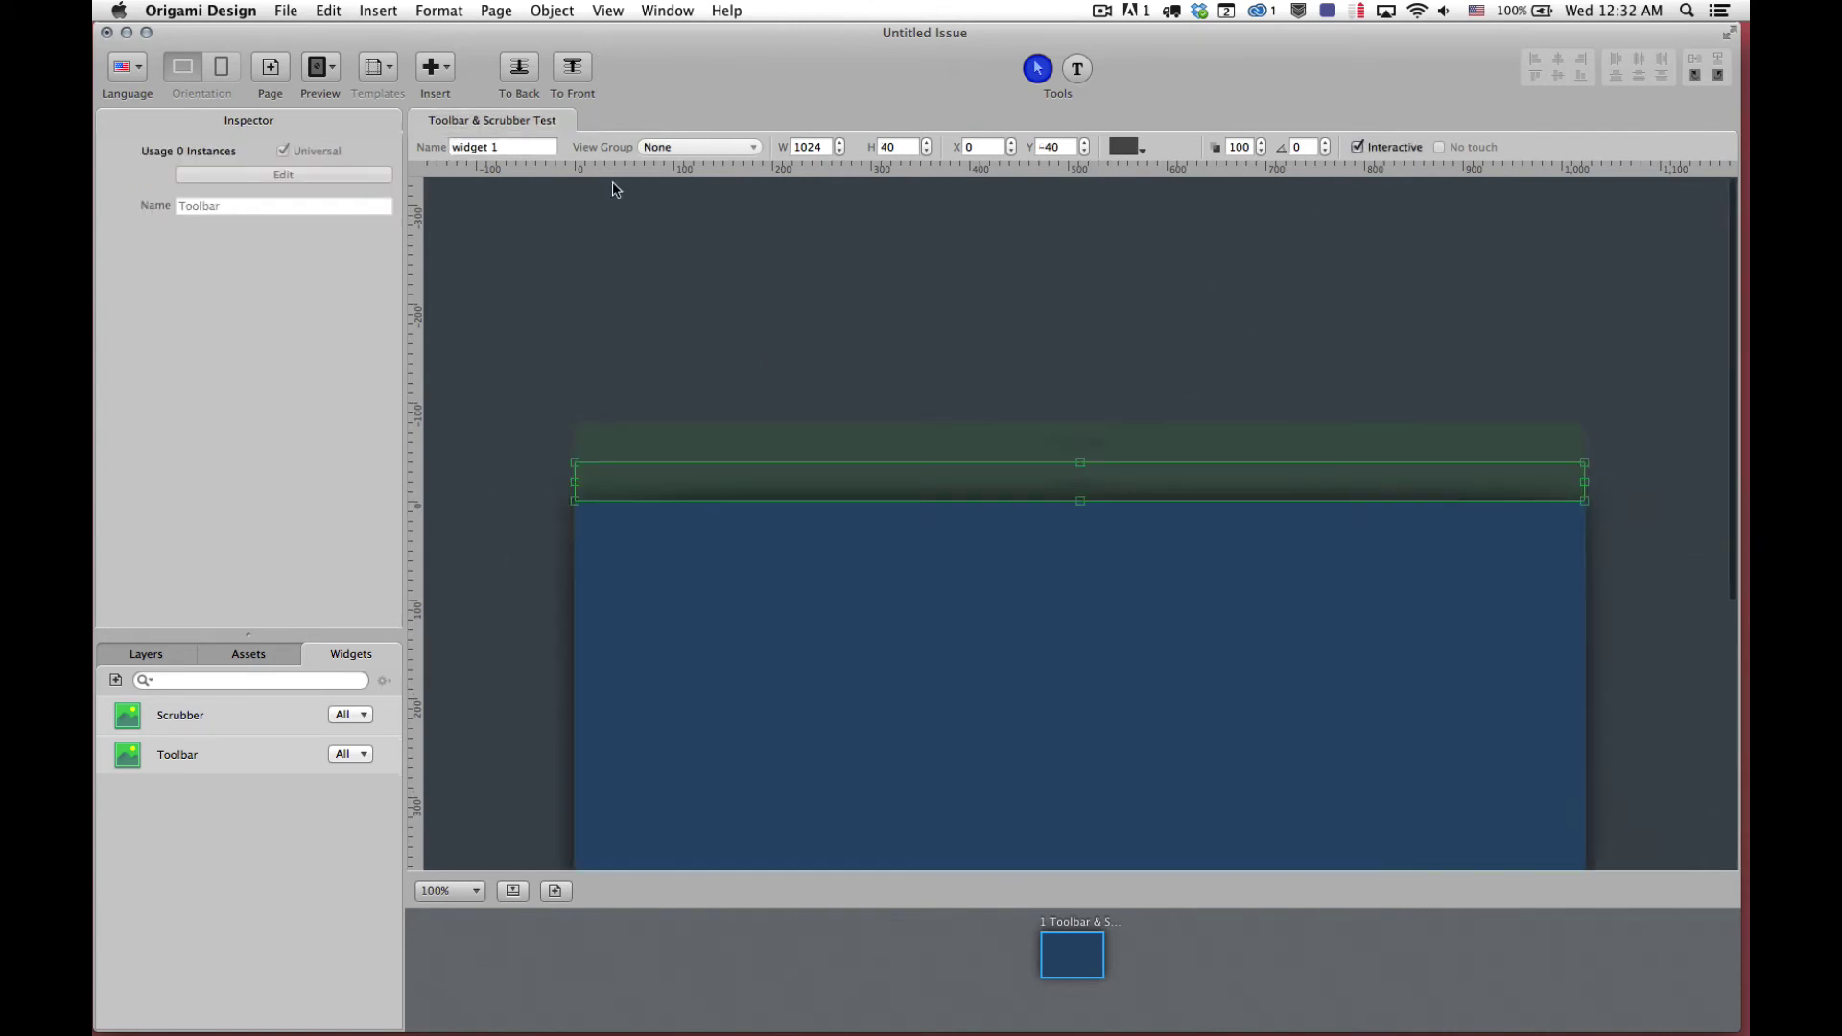
double_click(950, 438)
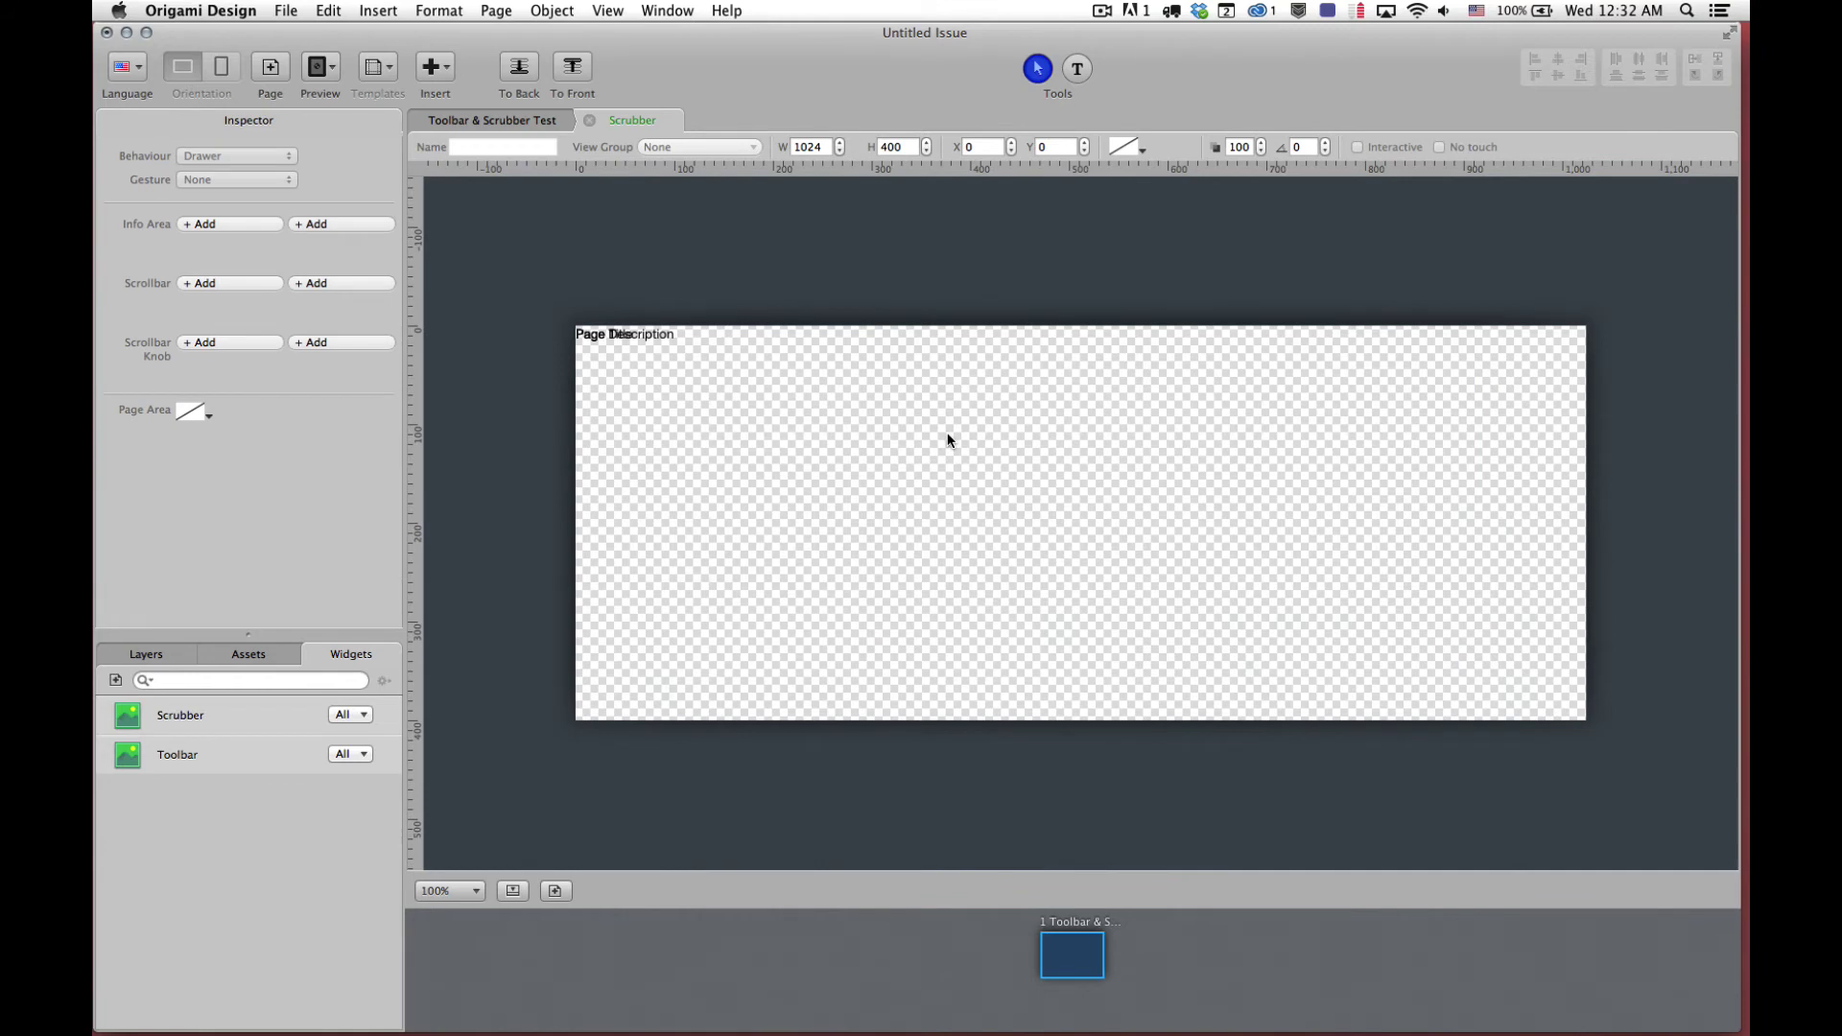
left_click(662, 356)
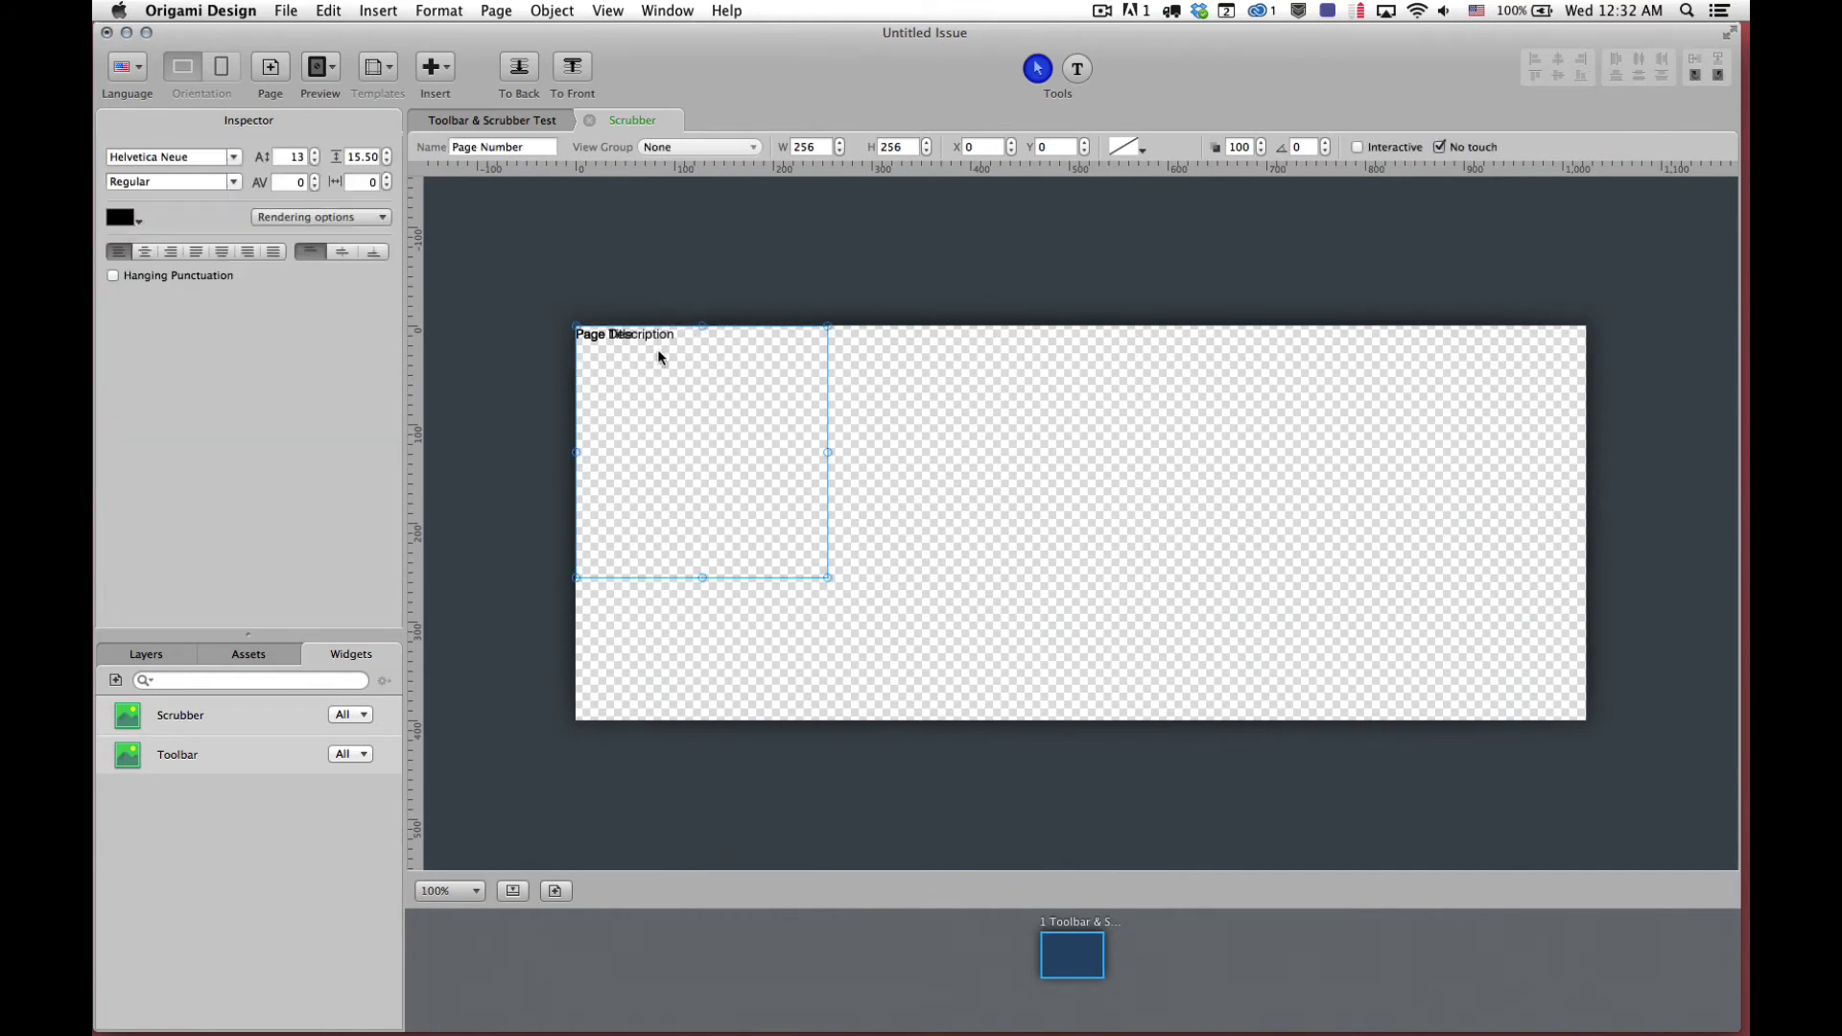
left_click_drag(827, 578, 731, 391)
left_click_drag(618, 341, 1302, 379)
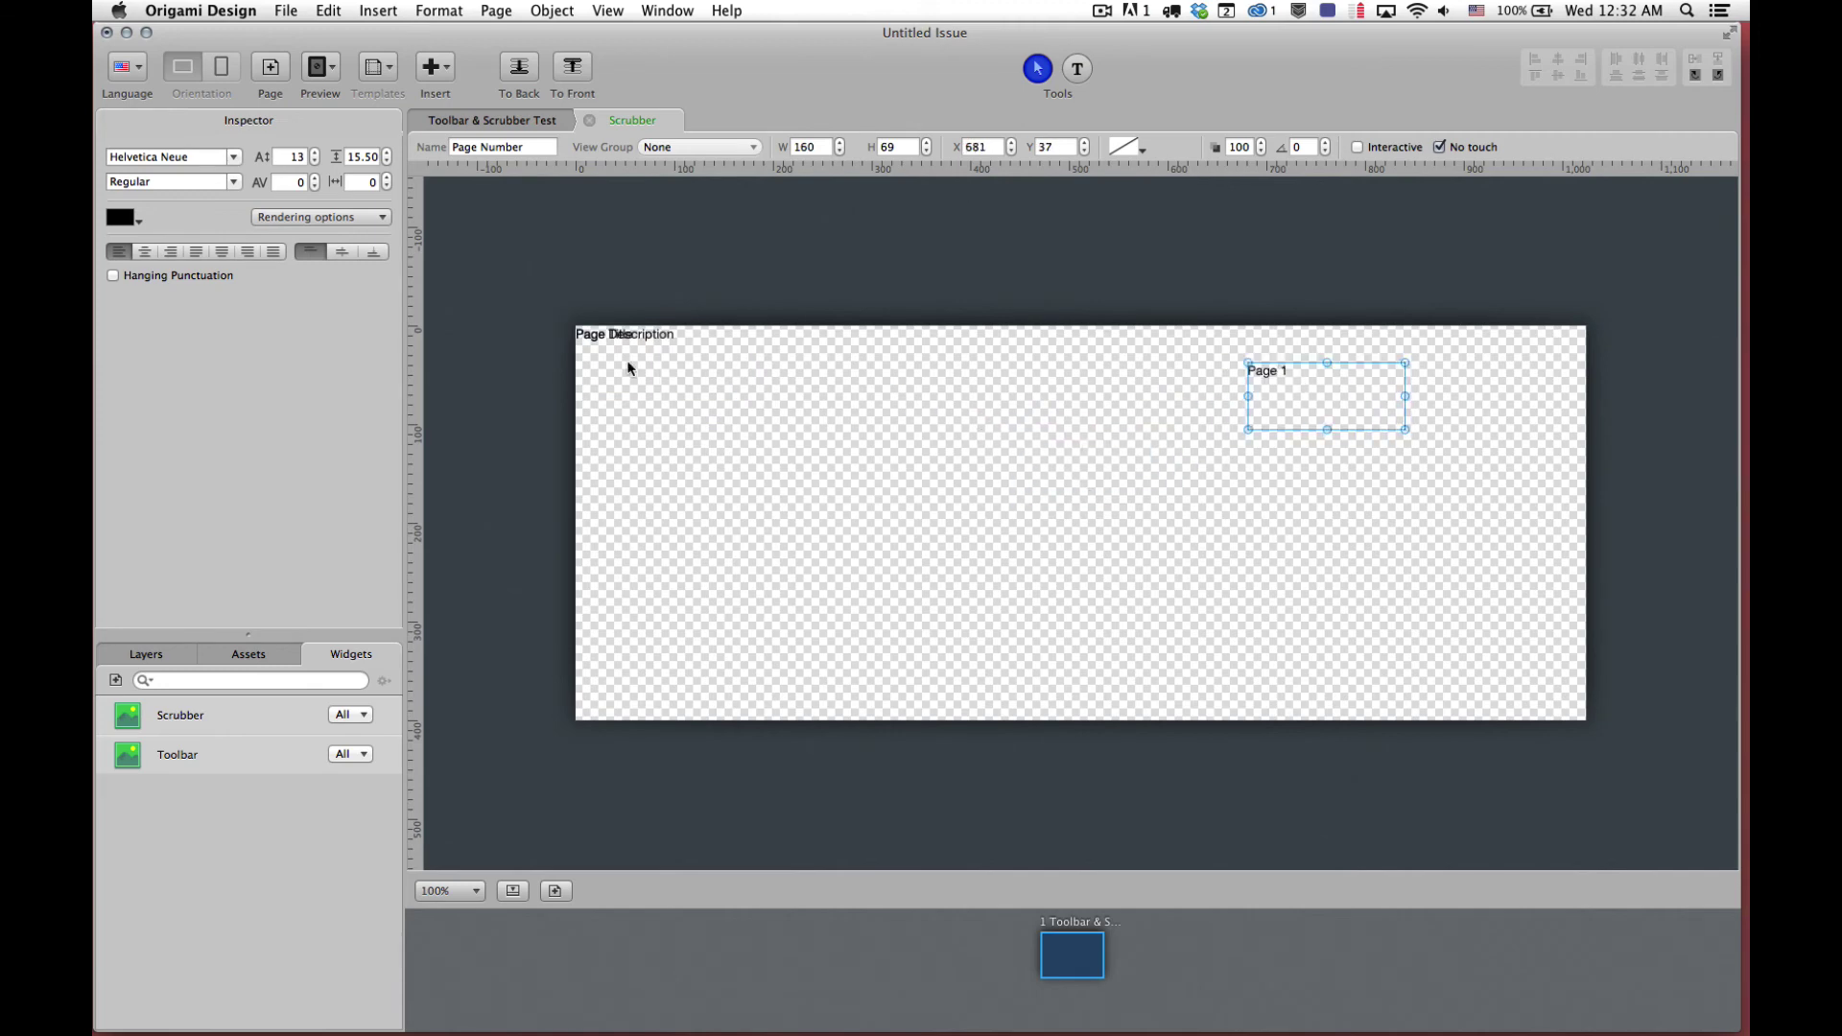
left_click_drag(628, 368, 937, 412)
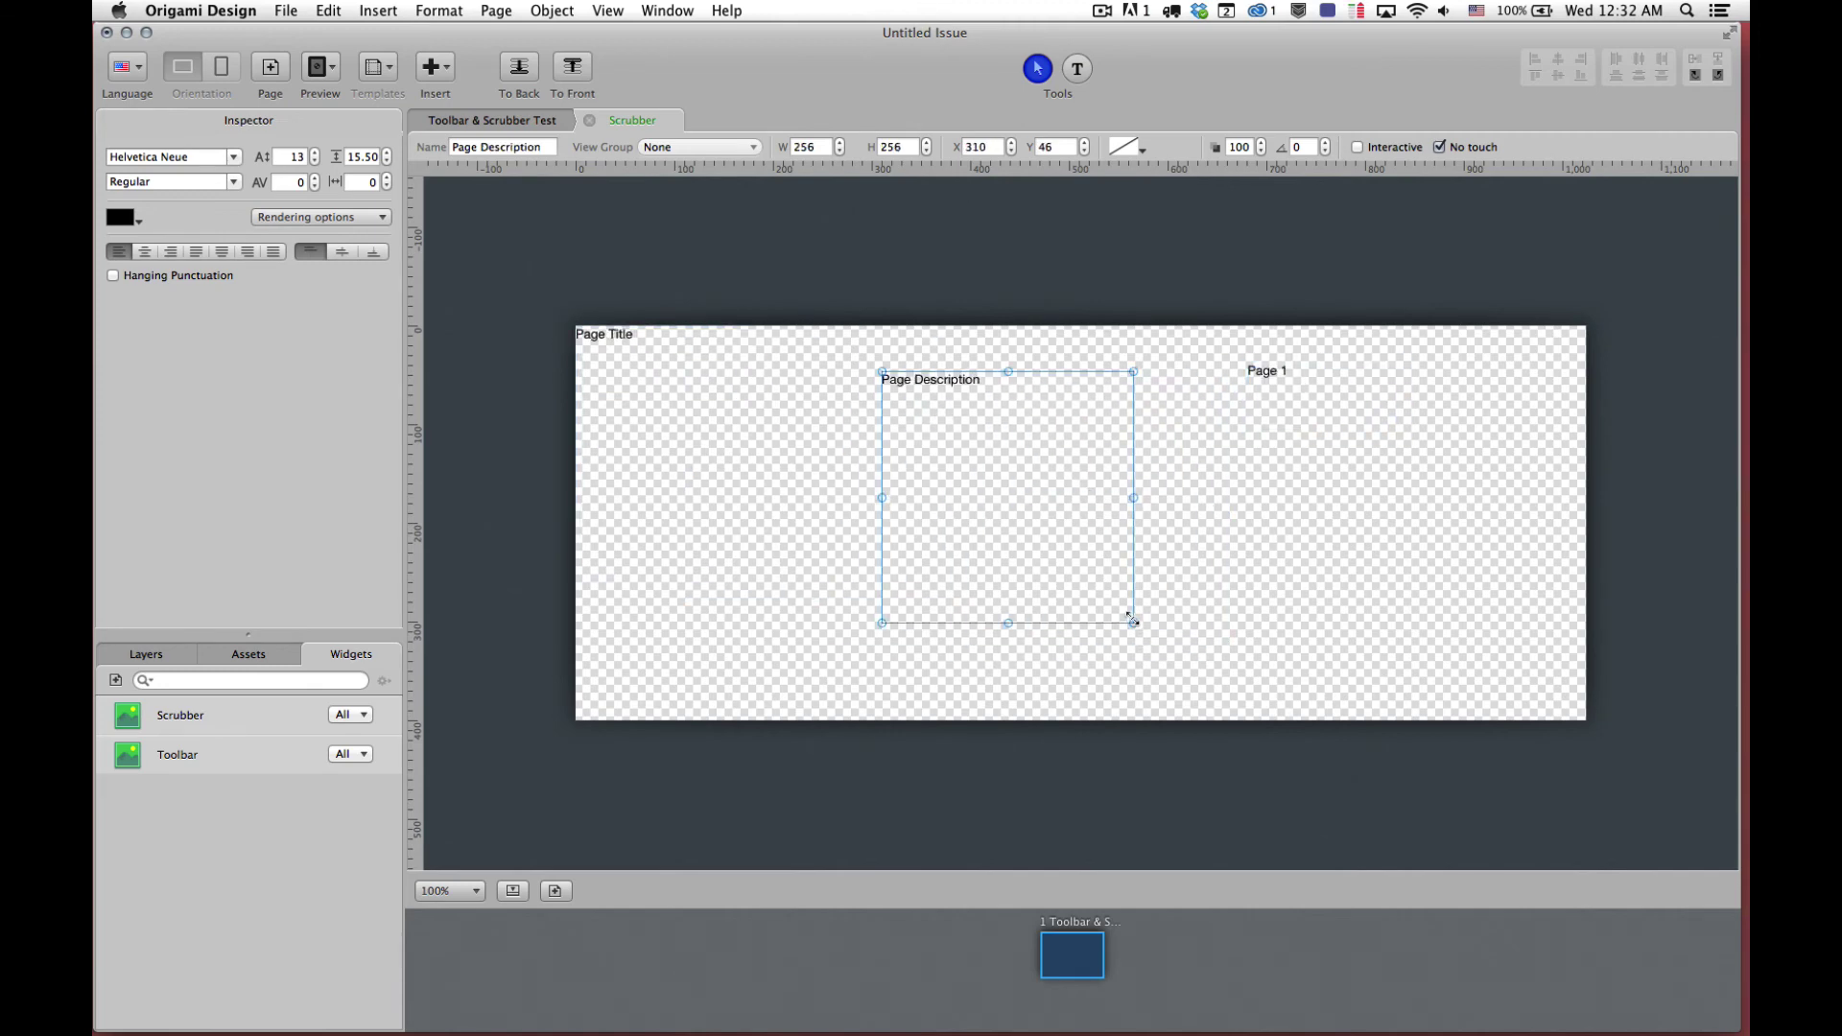
left_click_drag(1132, 610, 1153, 442)
left_click(1276, 374)
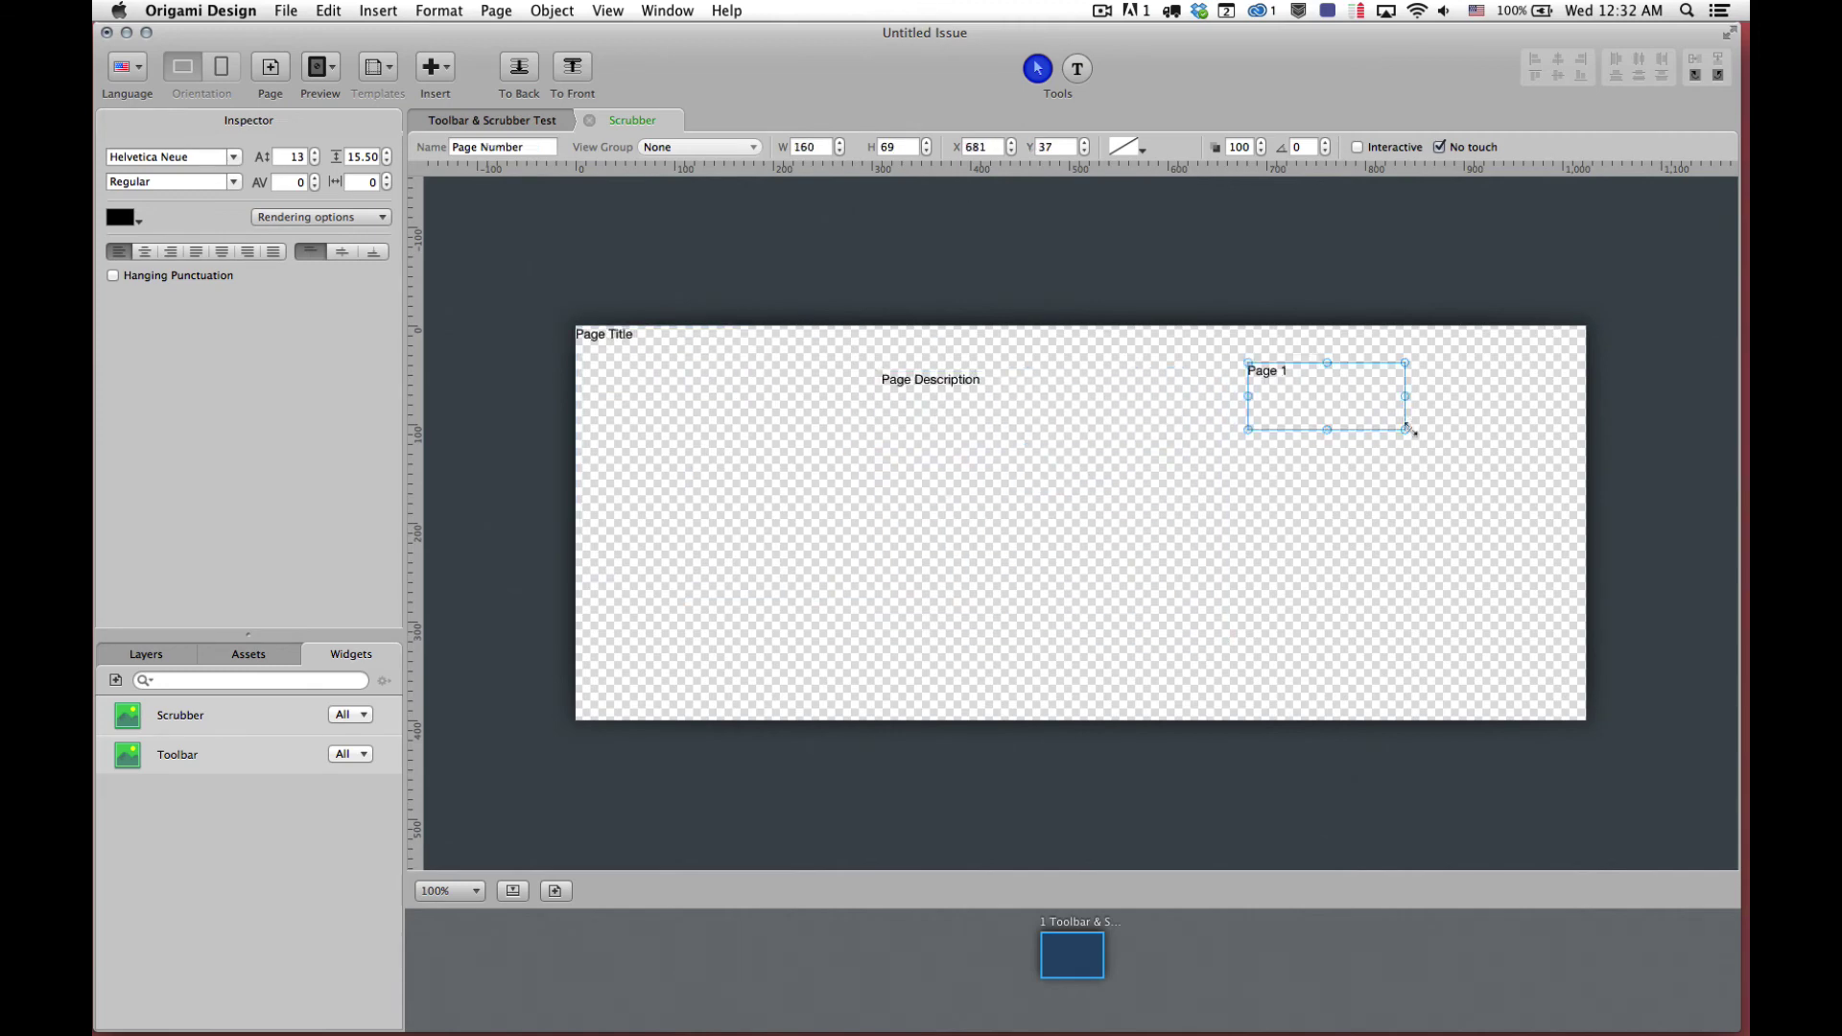
left_click_drag(1406, 430, 1408, 367)
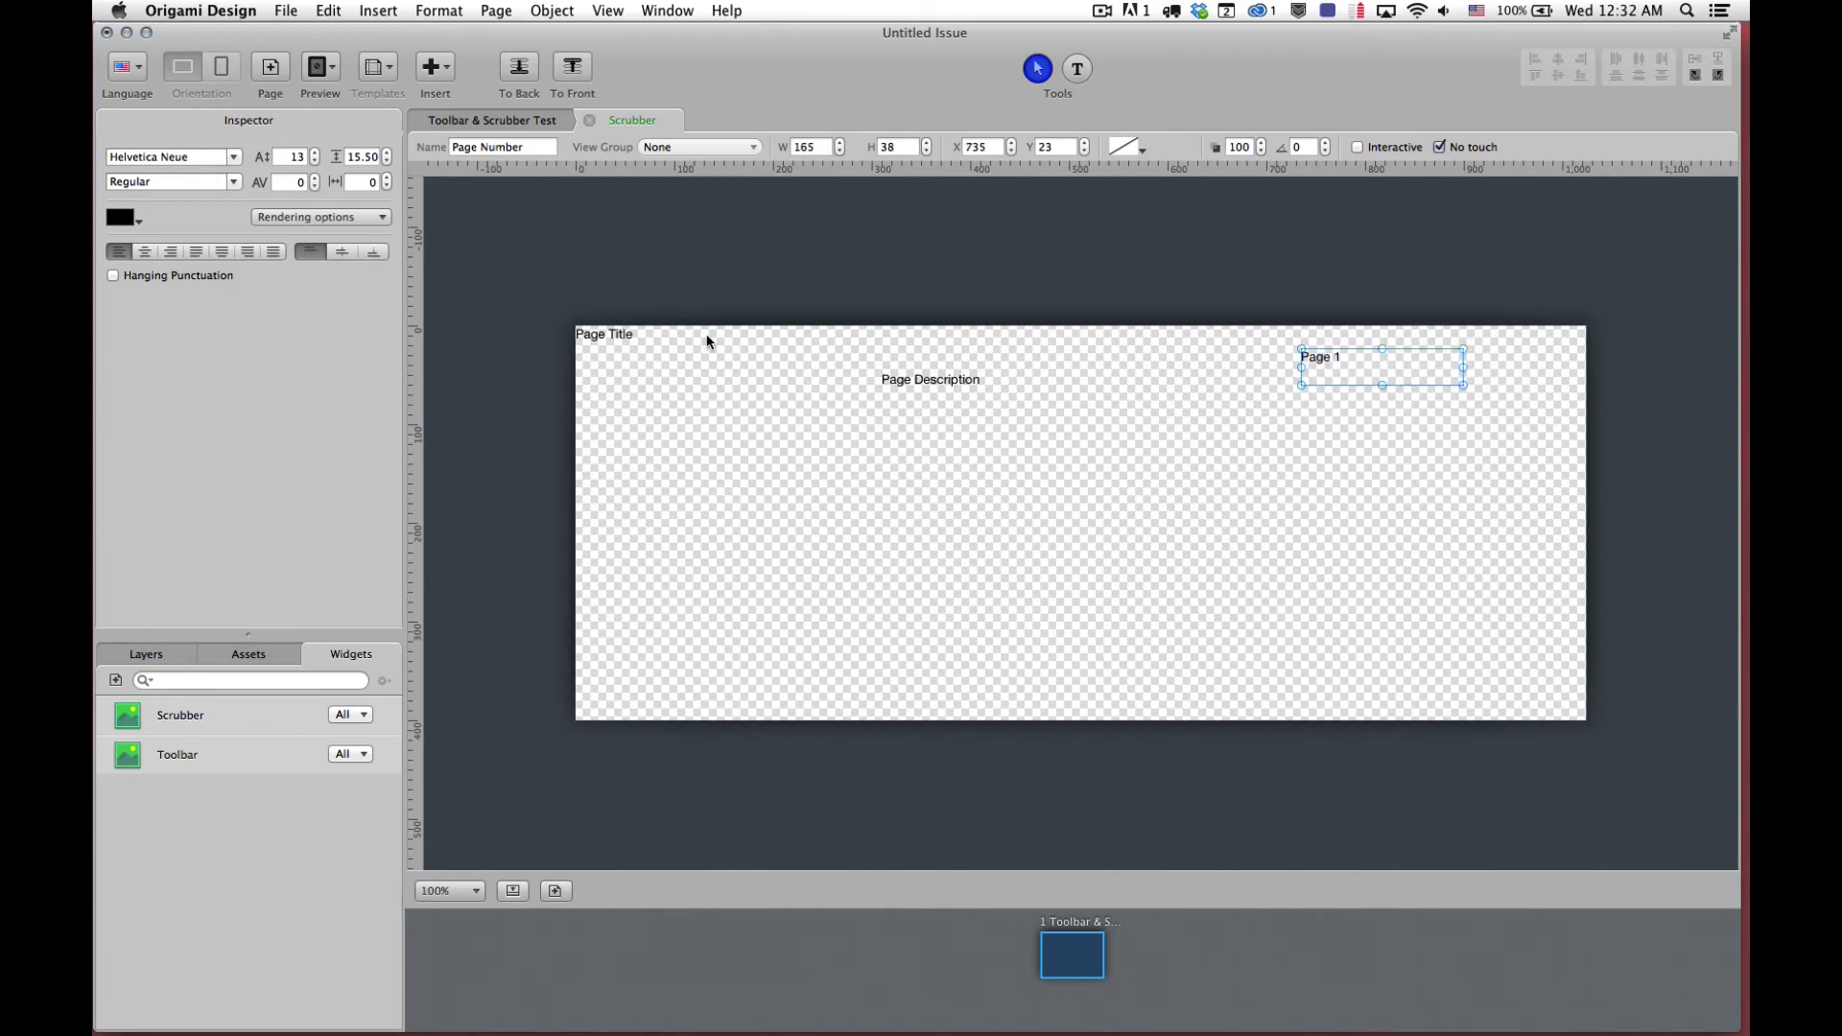
Reshape Page Description to 346×71 and Page Title to 279×40, moving the title right
left_click(923, 406)
mouse_move(1168, 447)
left_mouse_down()
mouse_move(1275, 452)
mouse_move(1234, 423)
mouse_move(1197, 451)
left_mouse_up()
left_click_drag(868, 374, 884, 402)
left_click(681, 355)
left_click_drag(827, 574, 851, 365)
left_click_drag(683, 337, 860, 355)
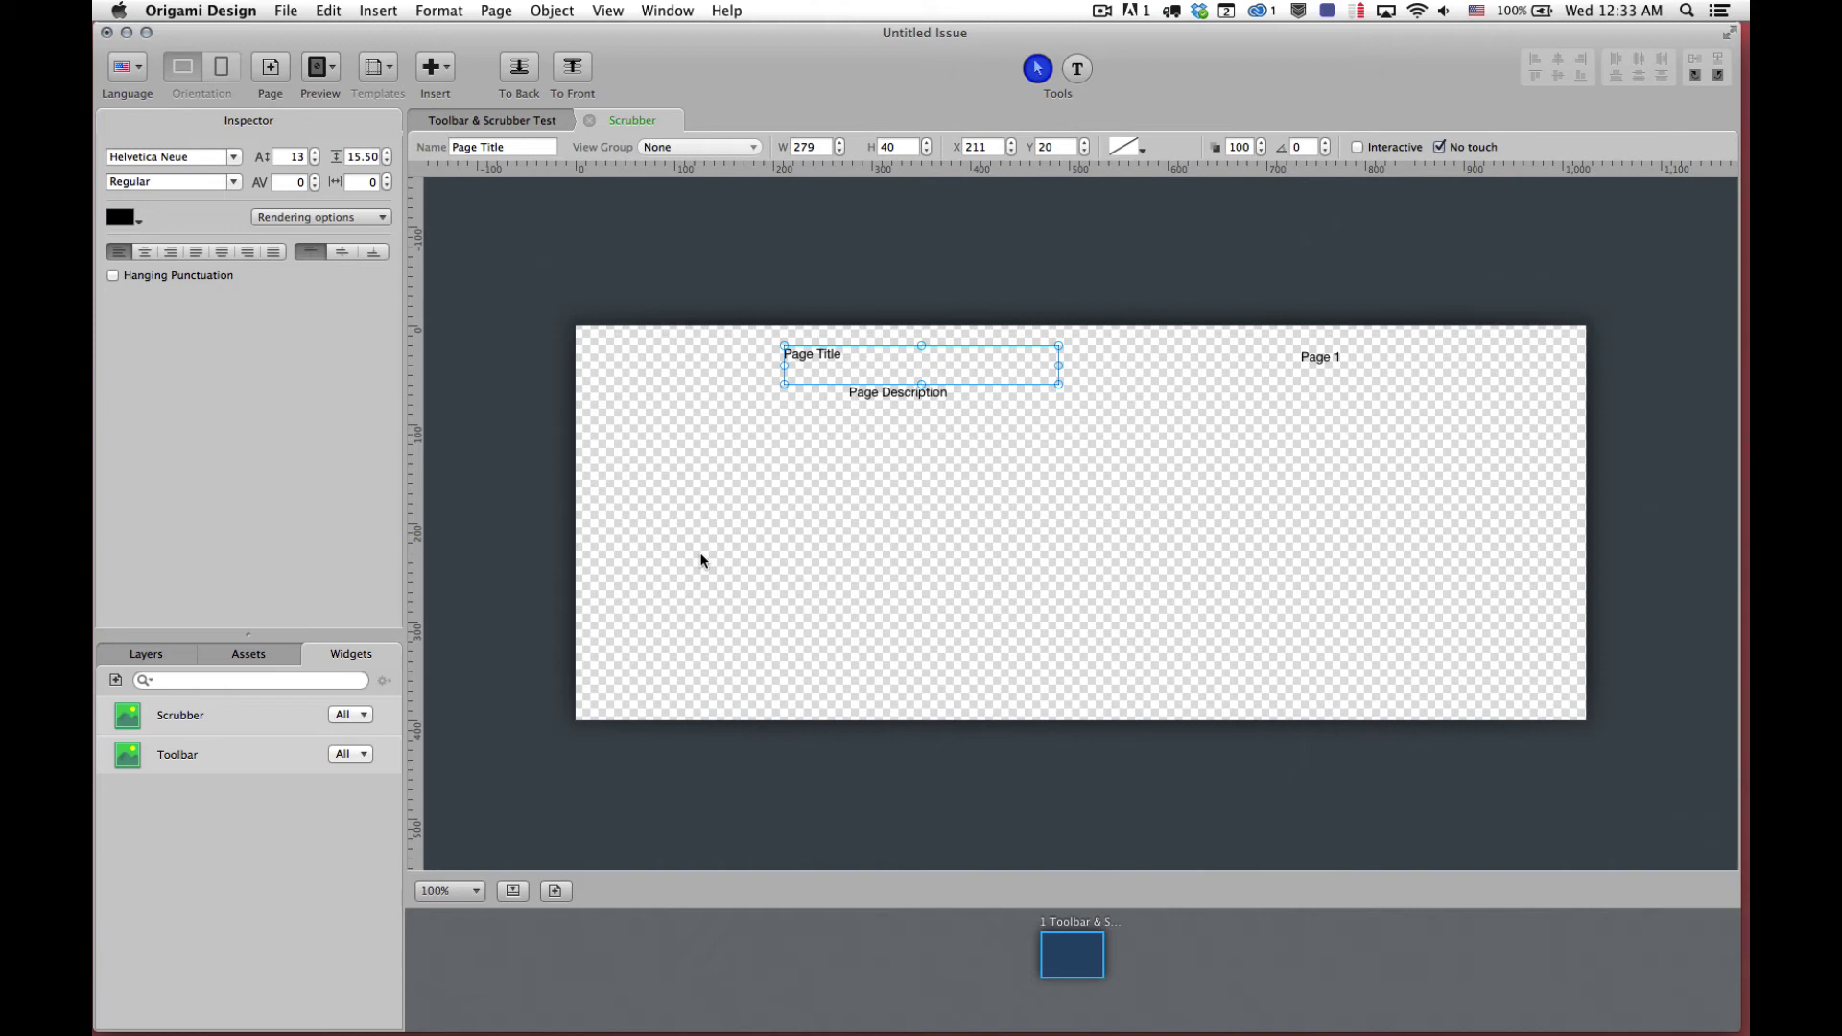
Set the 2048×308 scrubber background as the info area image and move it to the top
left_click(718, 487)
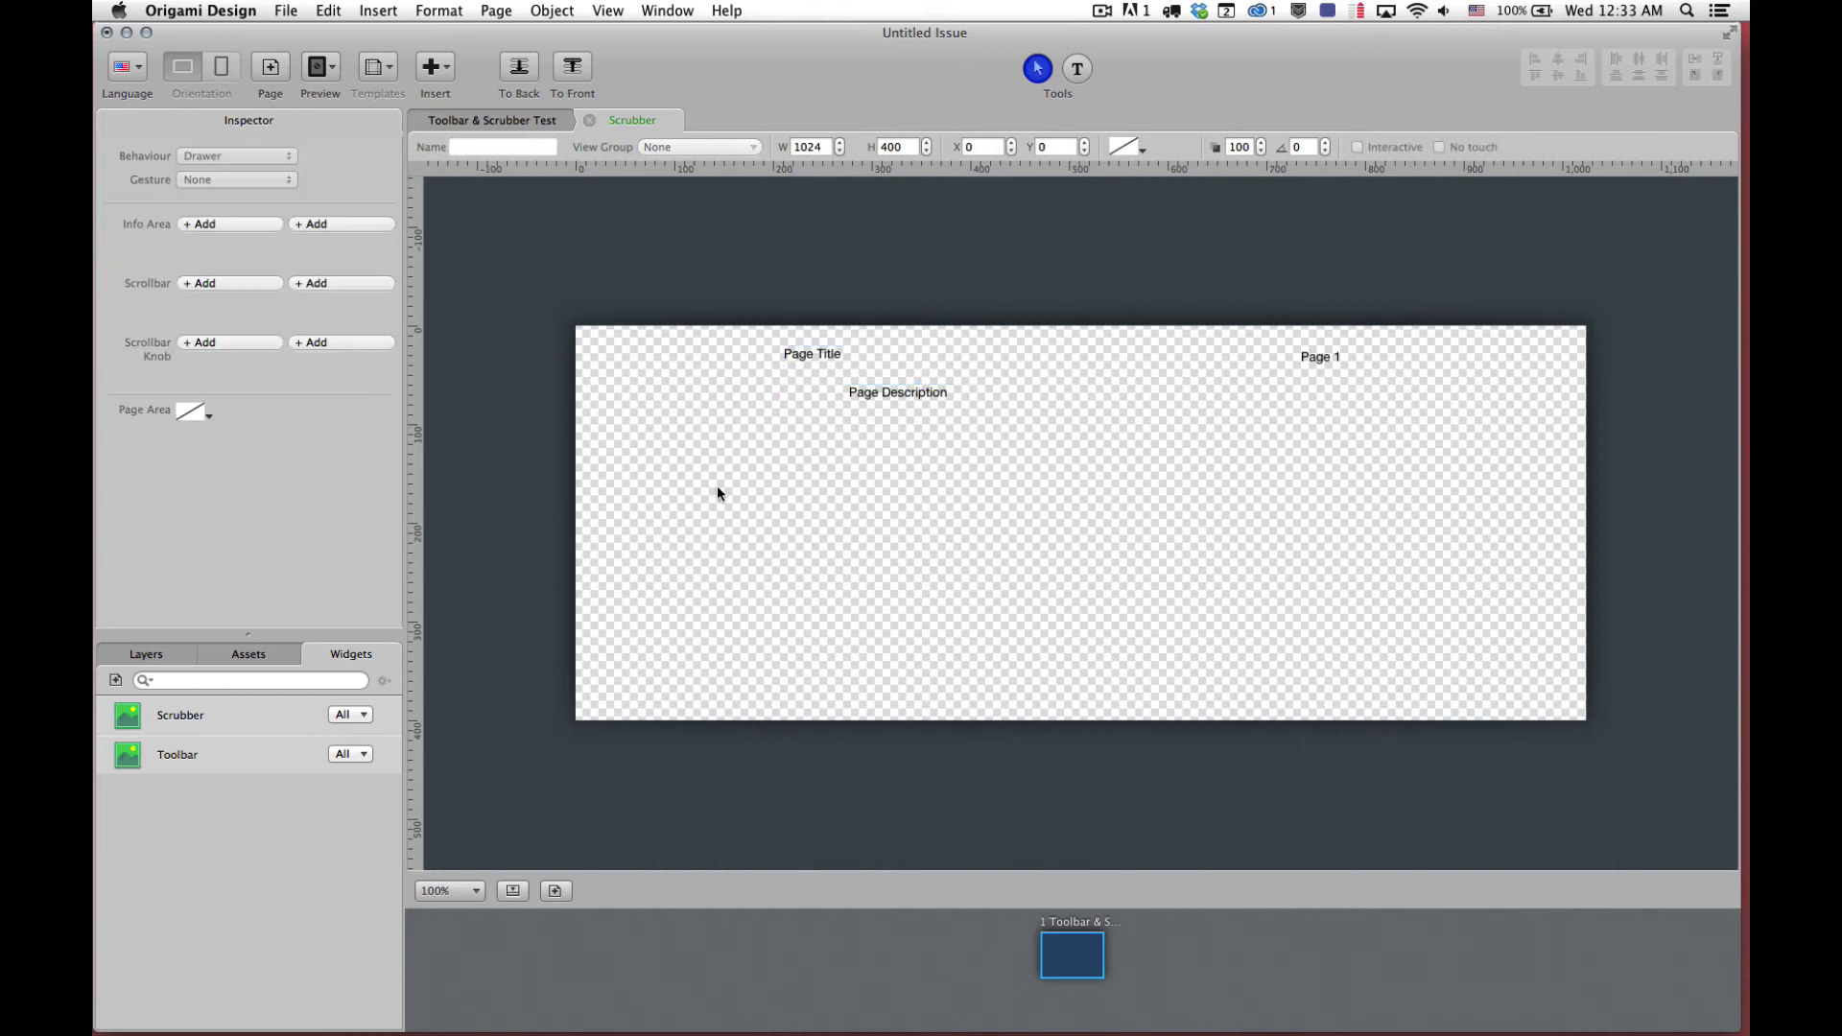
left_click(244, 223)
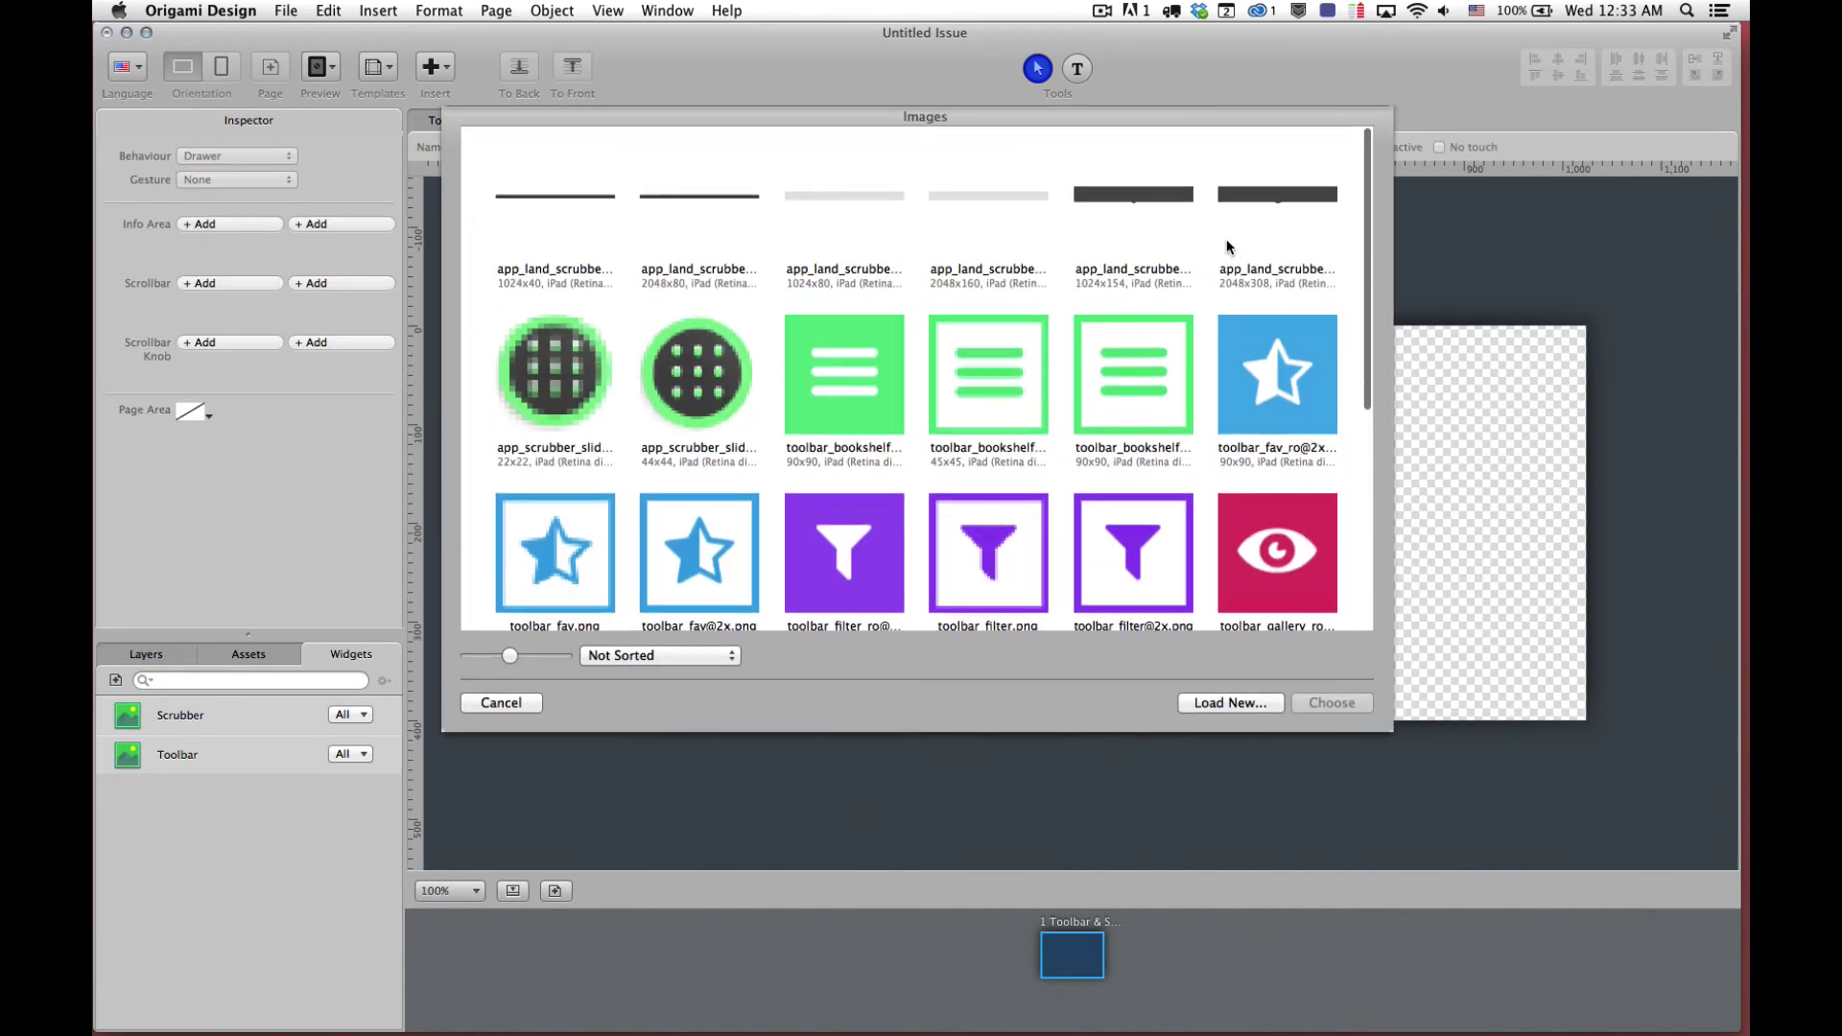
left_click(1277, 198)
left_click(1331, 703)
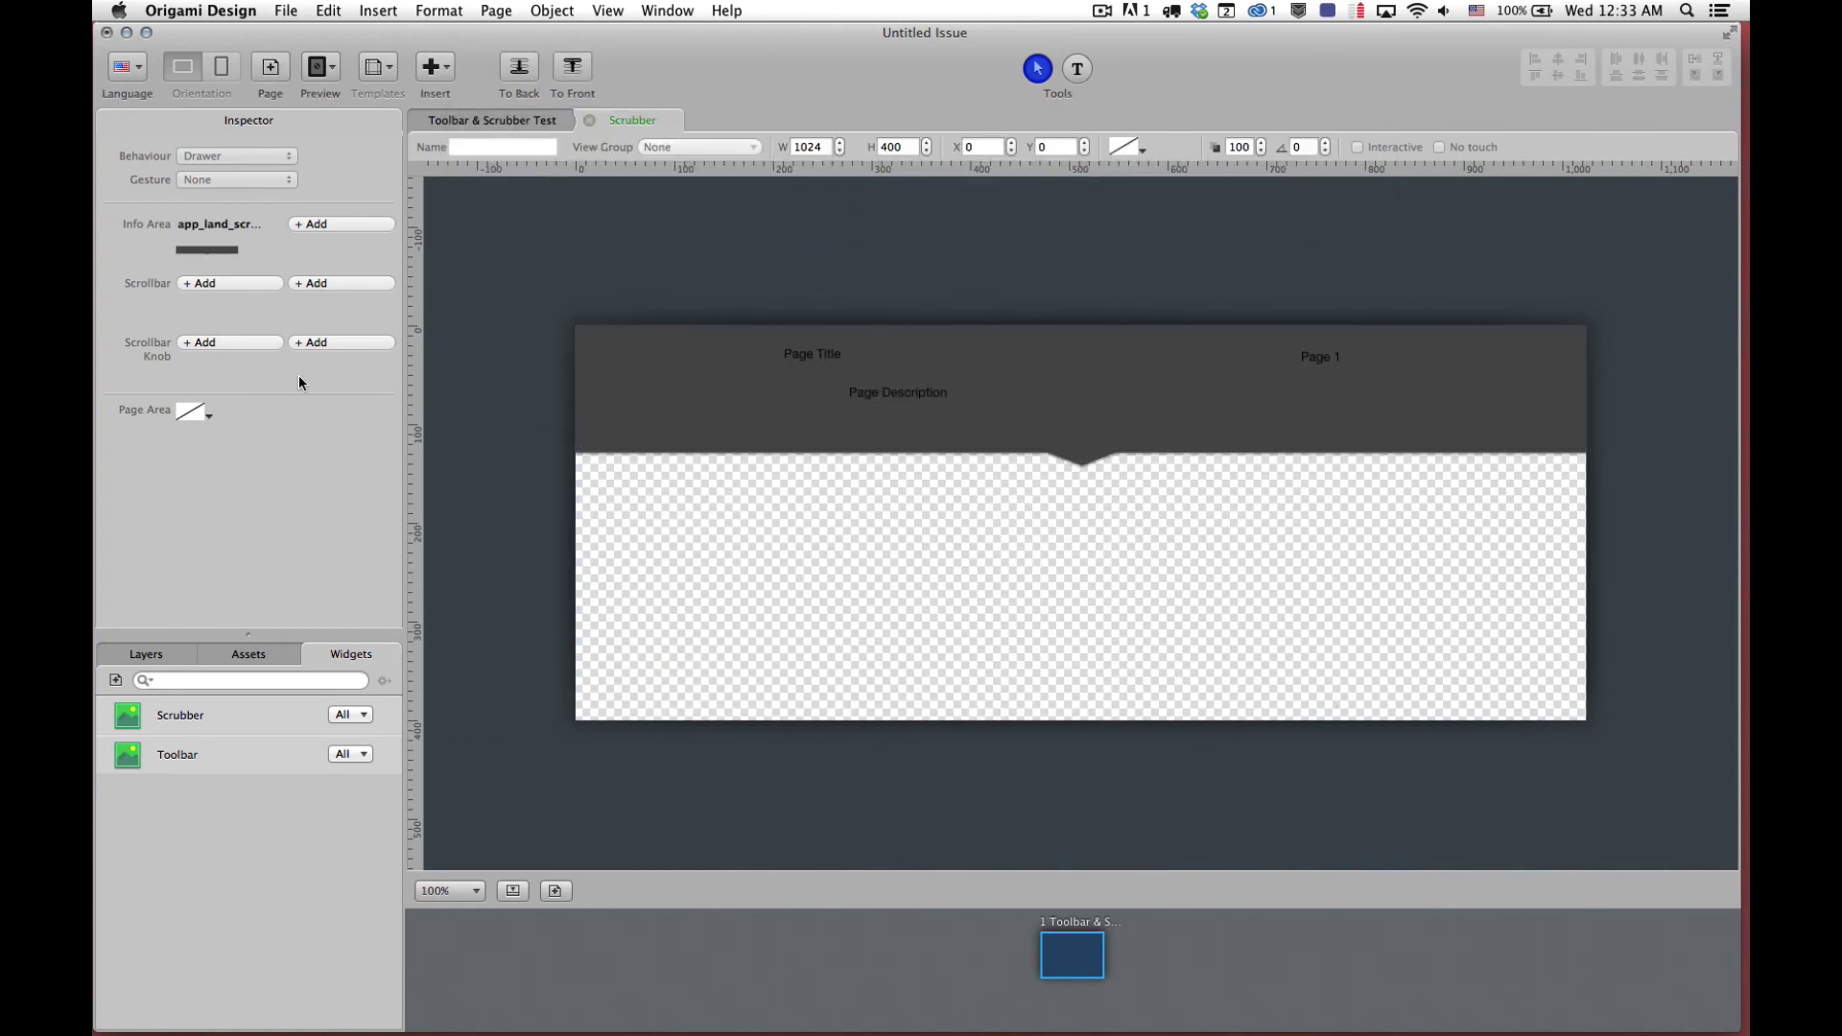
left_click(672, 434)
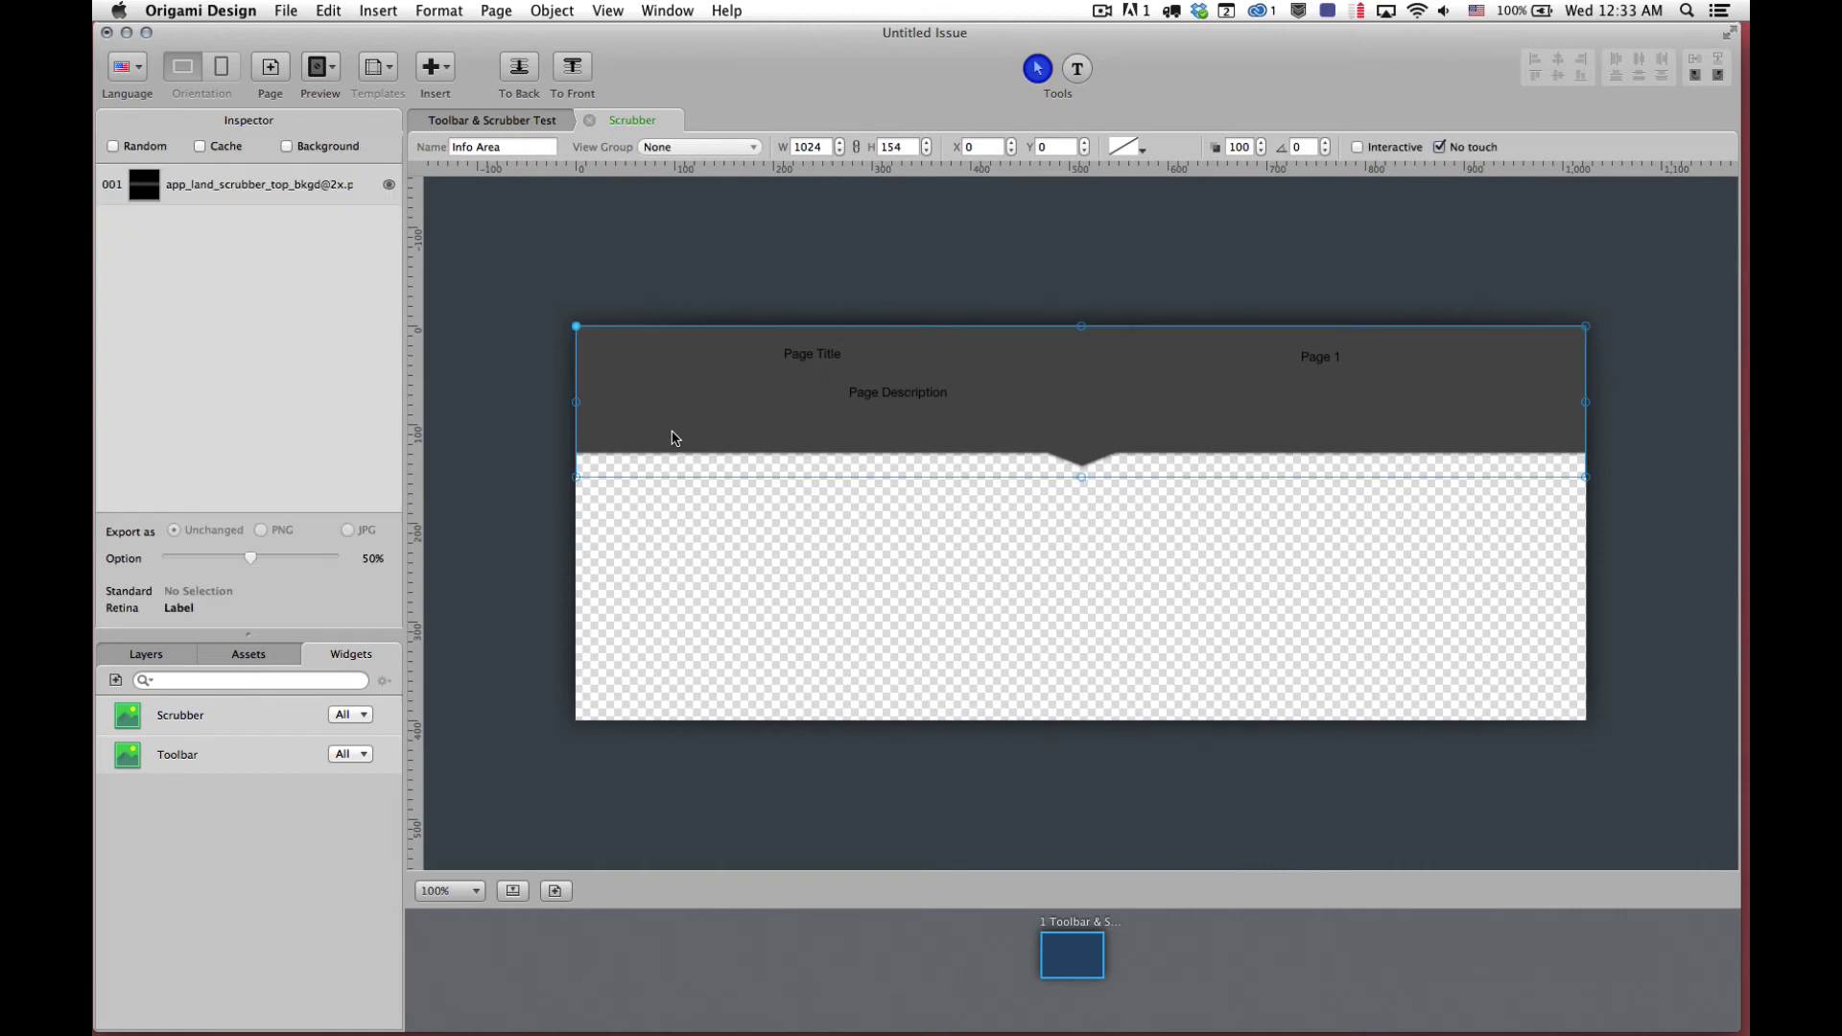
key("shift+Up")
key("shift+Up")
key("shift+Up")
key("shift+Up")
left_click(587, 284)
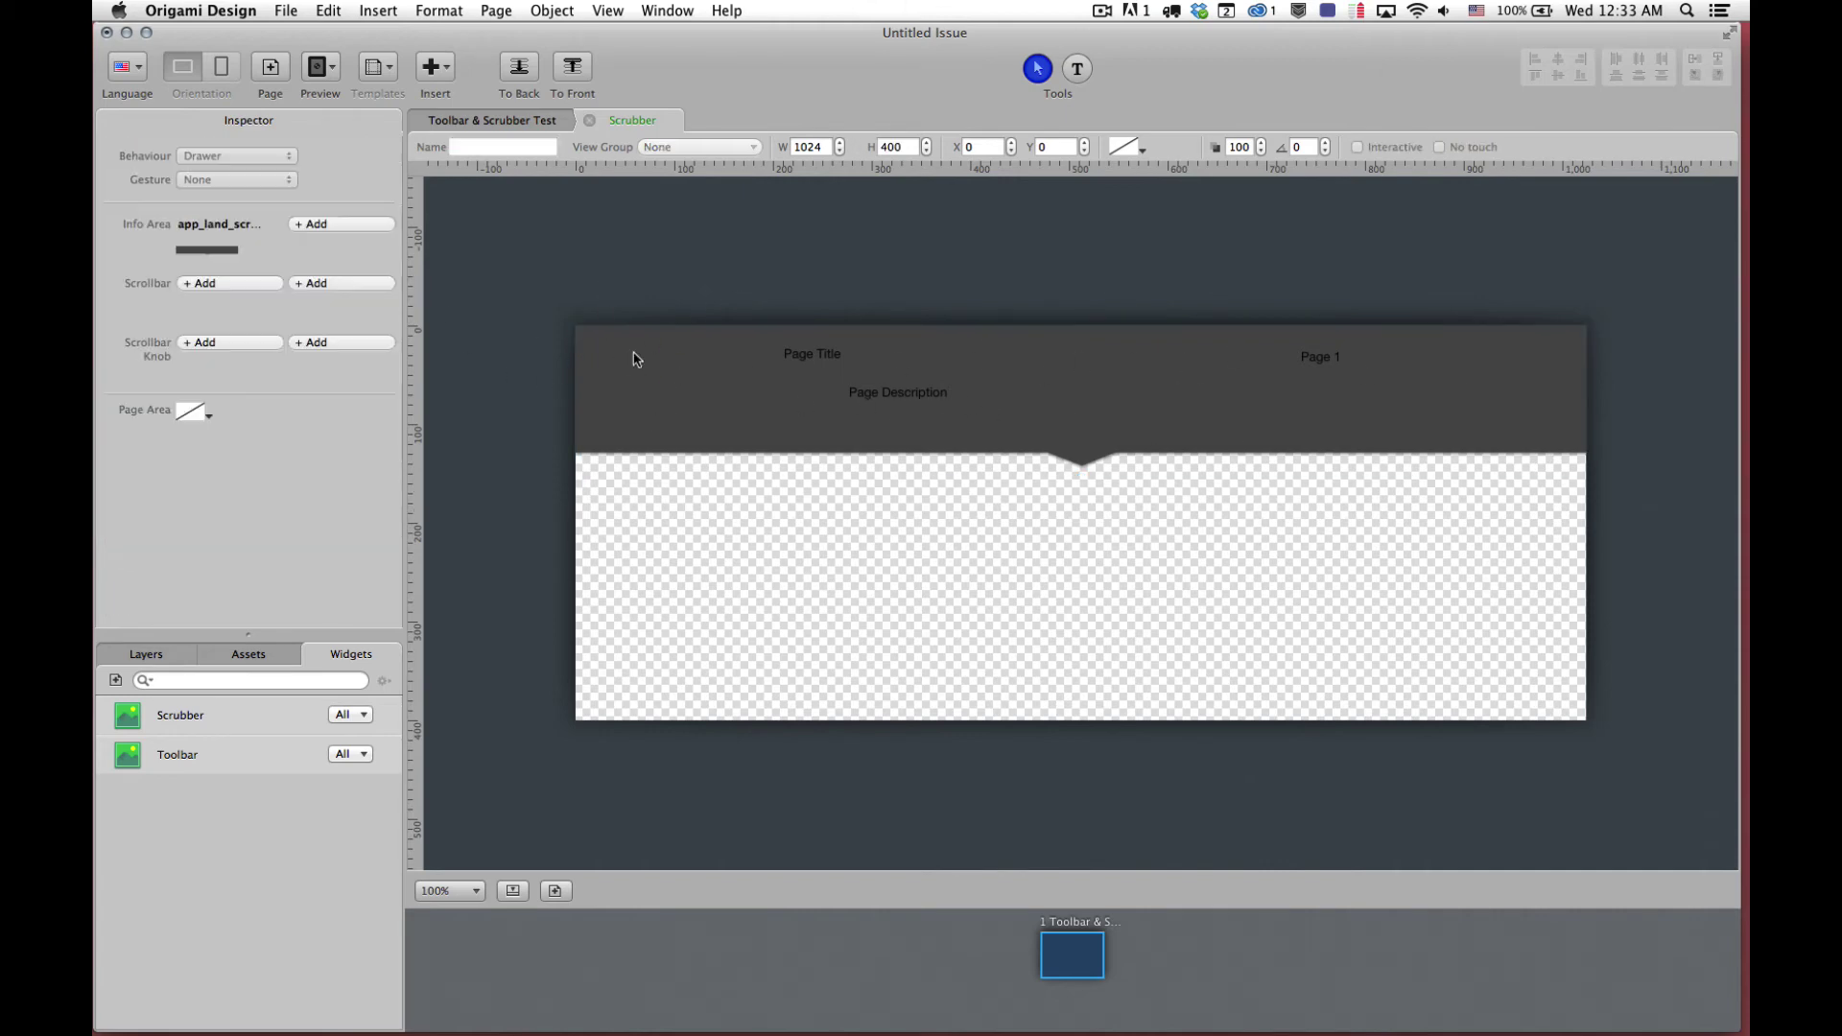
left_click(687, 451)
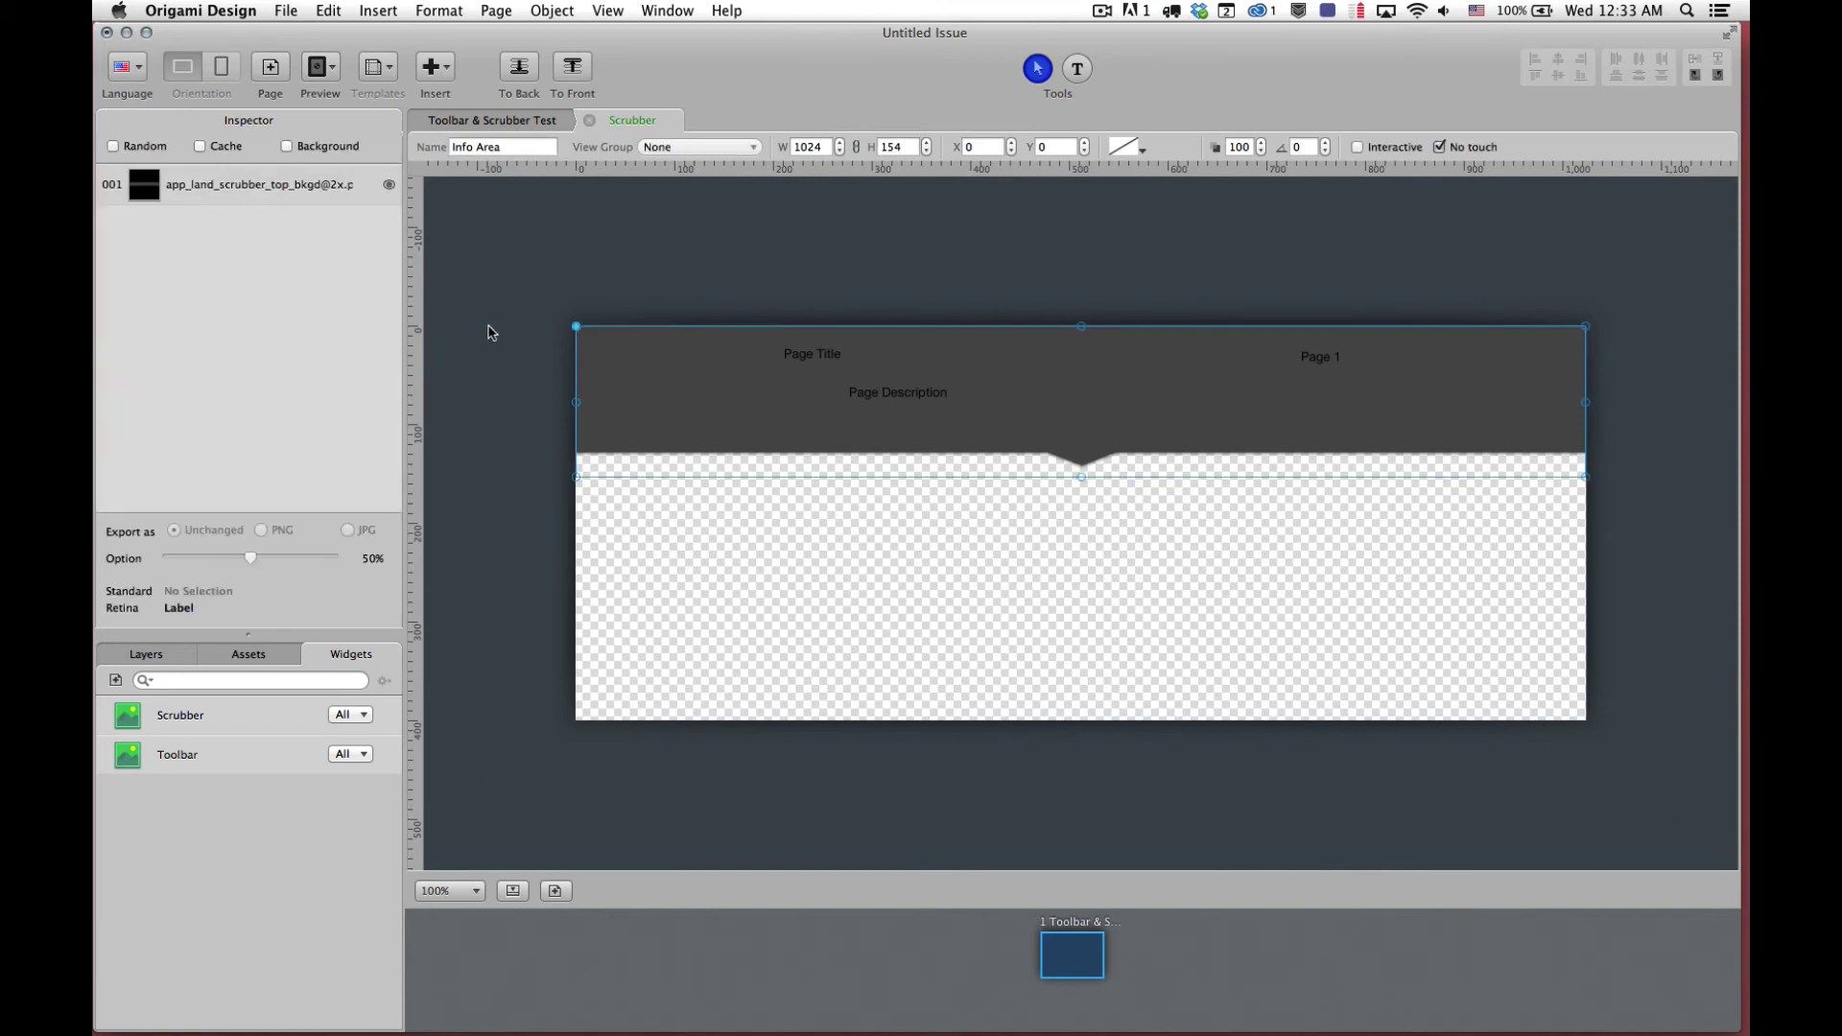
left_click(676, 562)
Assign the scrollbar track image and the 44×44 green scrubber slider knob image
left_click(217, 282)
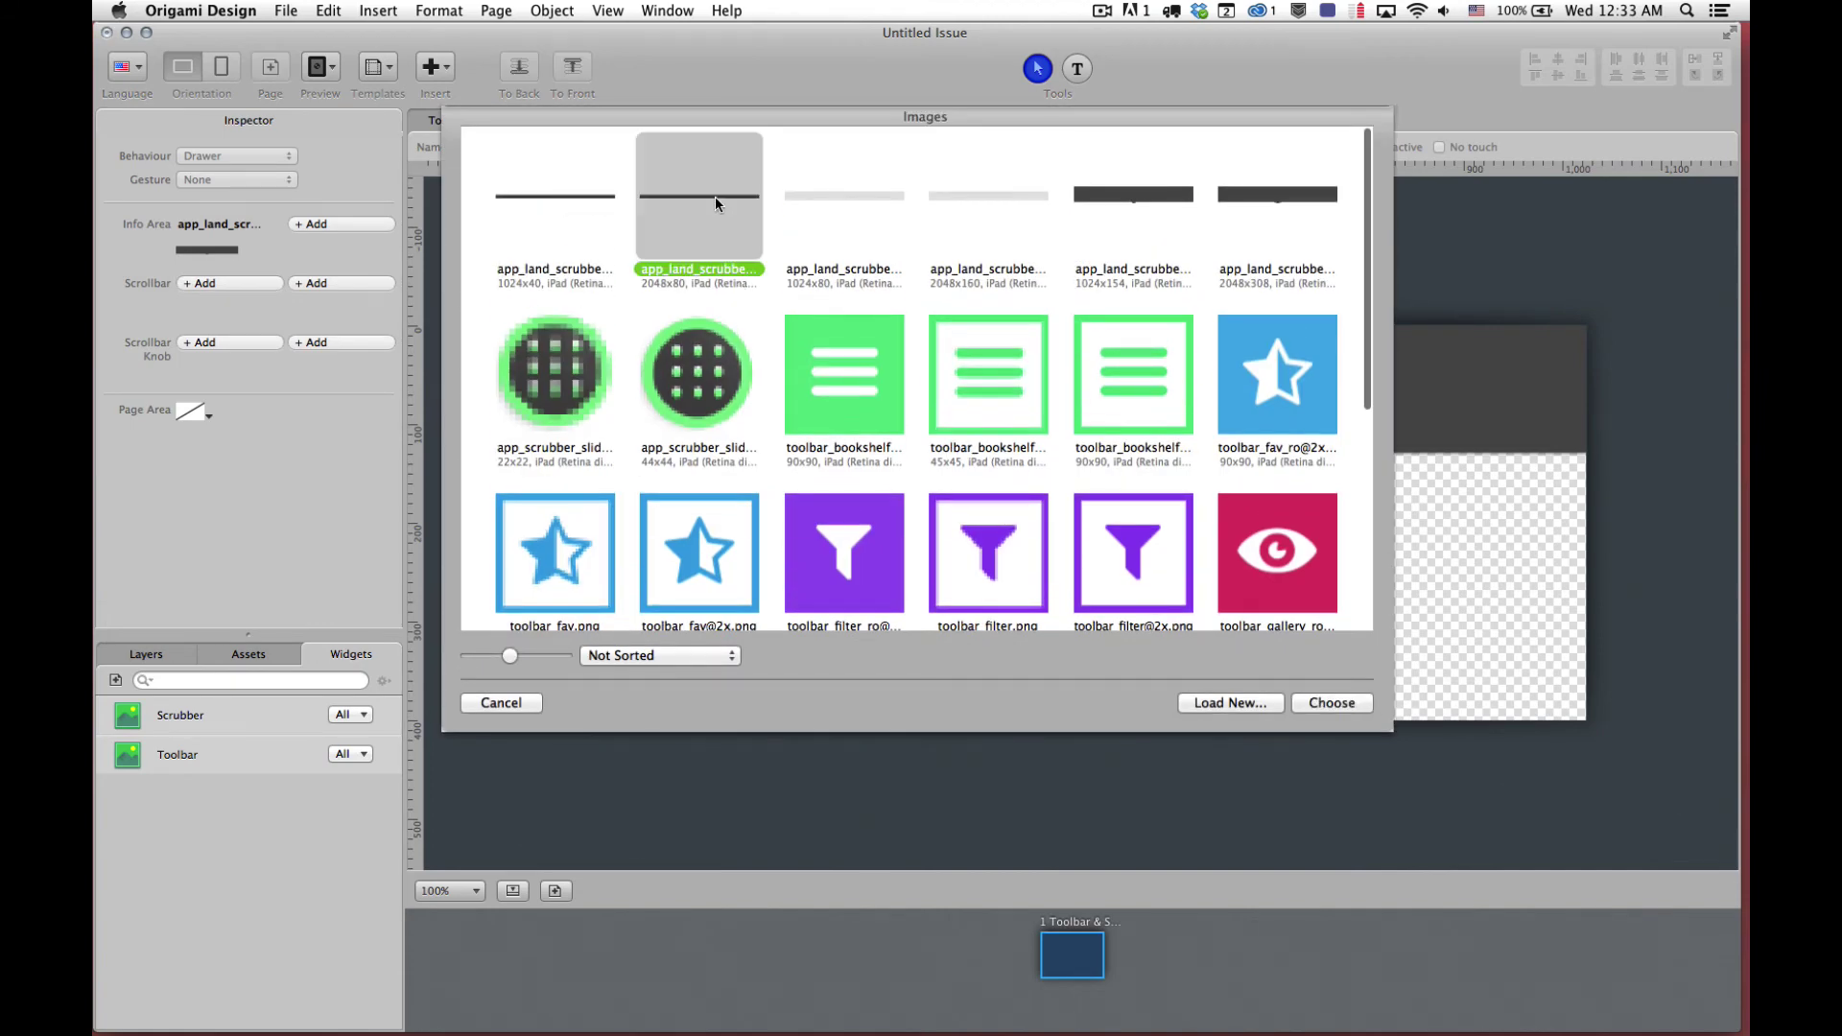
left_click(1333, 700)
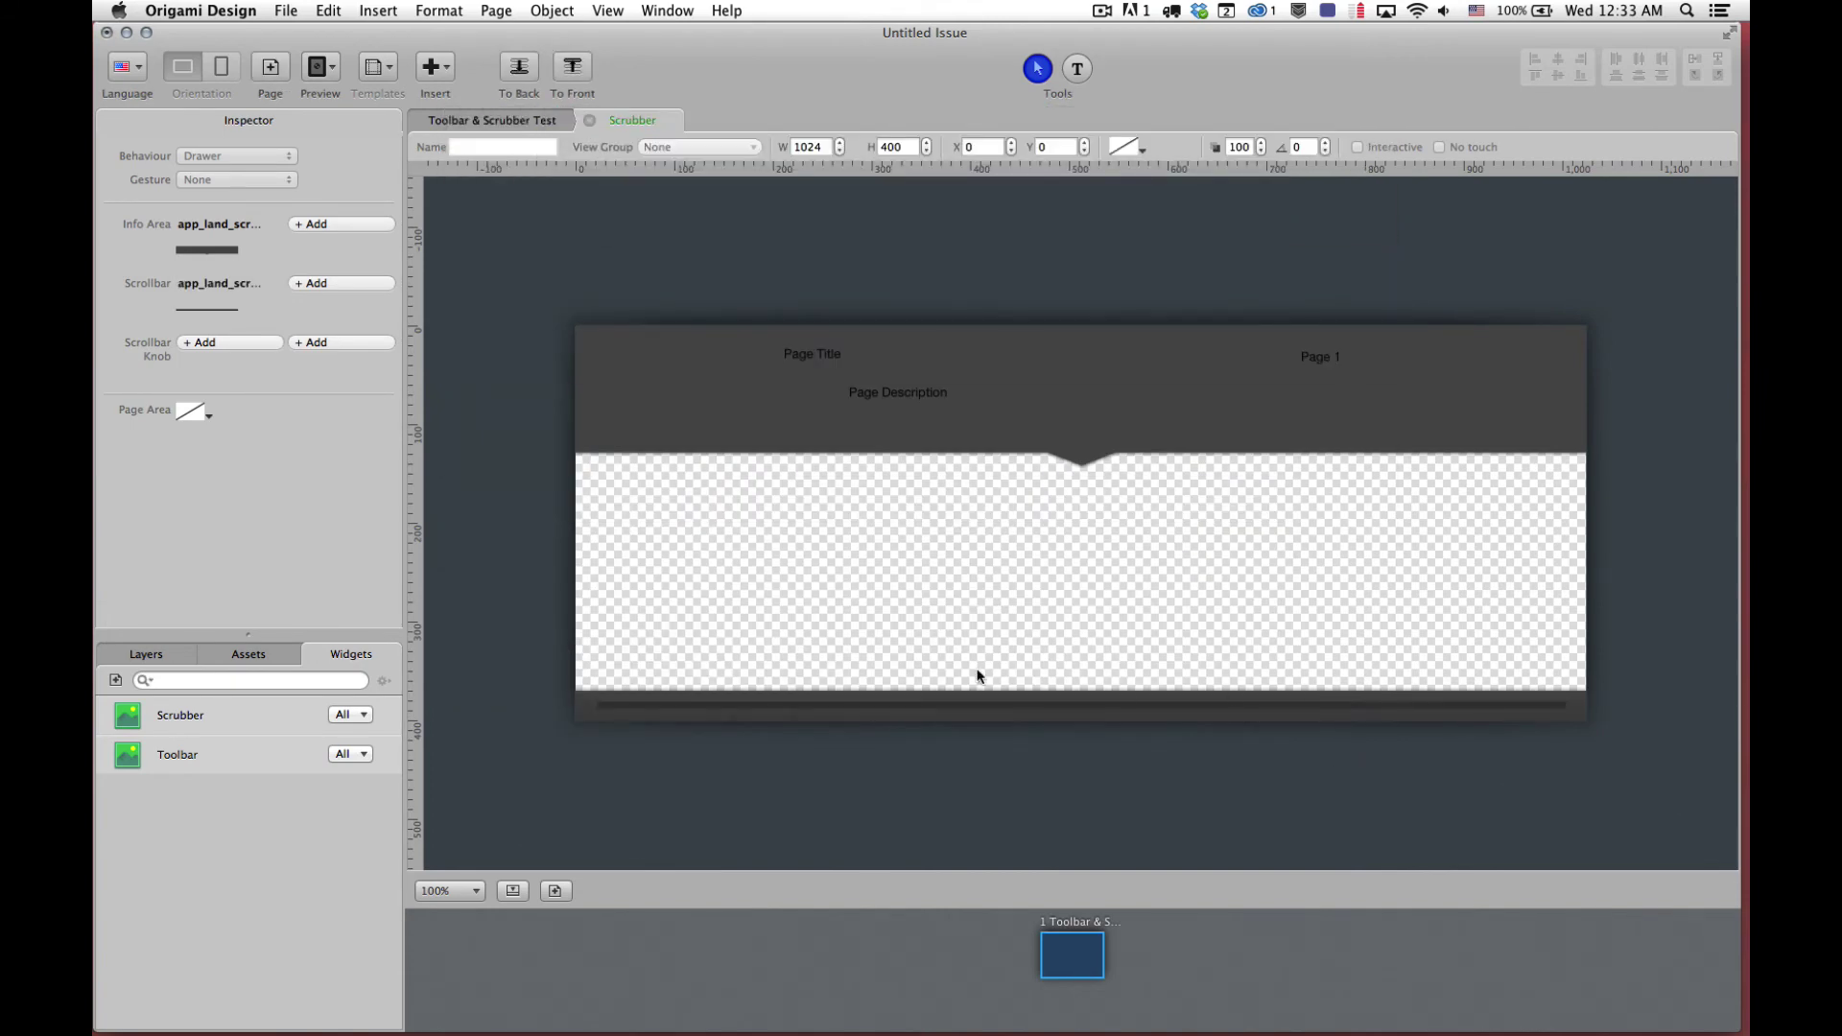
left_click(205, 342)
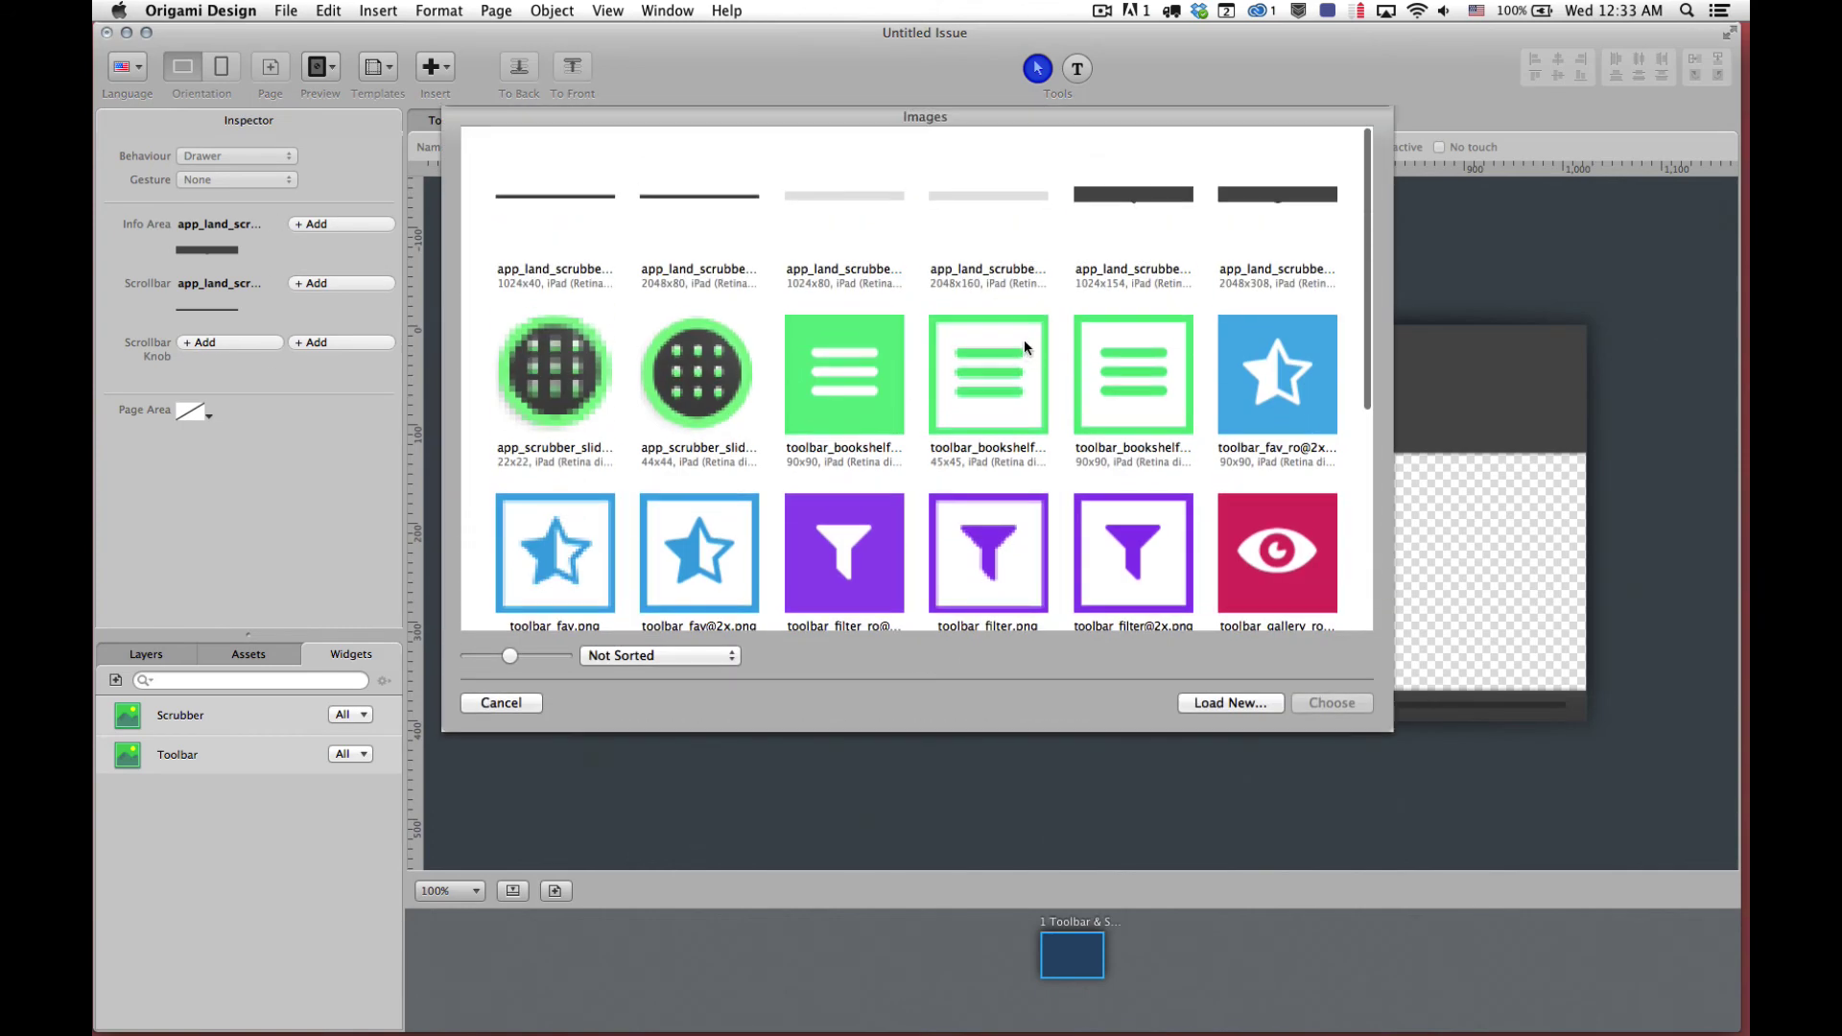
left_click(687, 397)
left_click(1333, 702)
left_click(1080, 702)
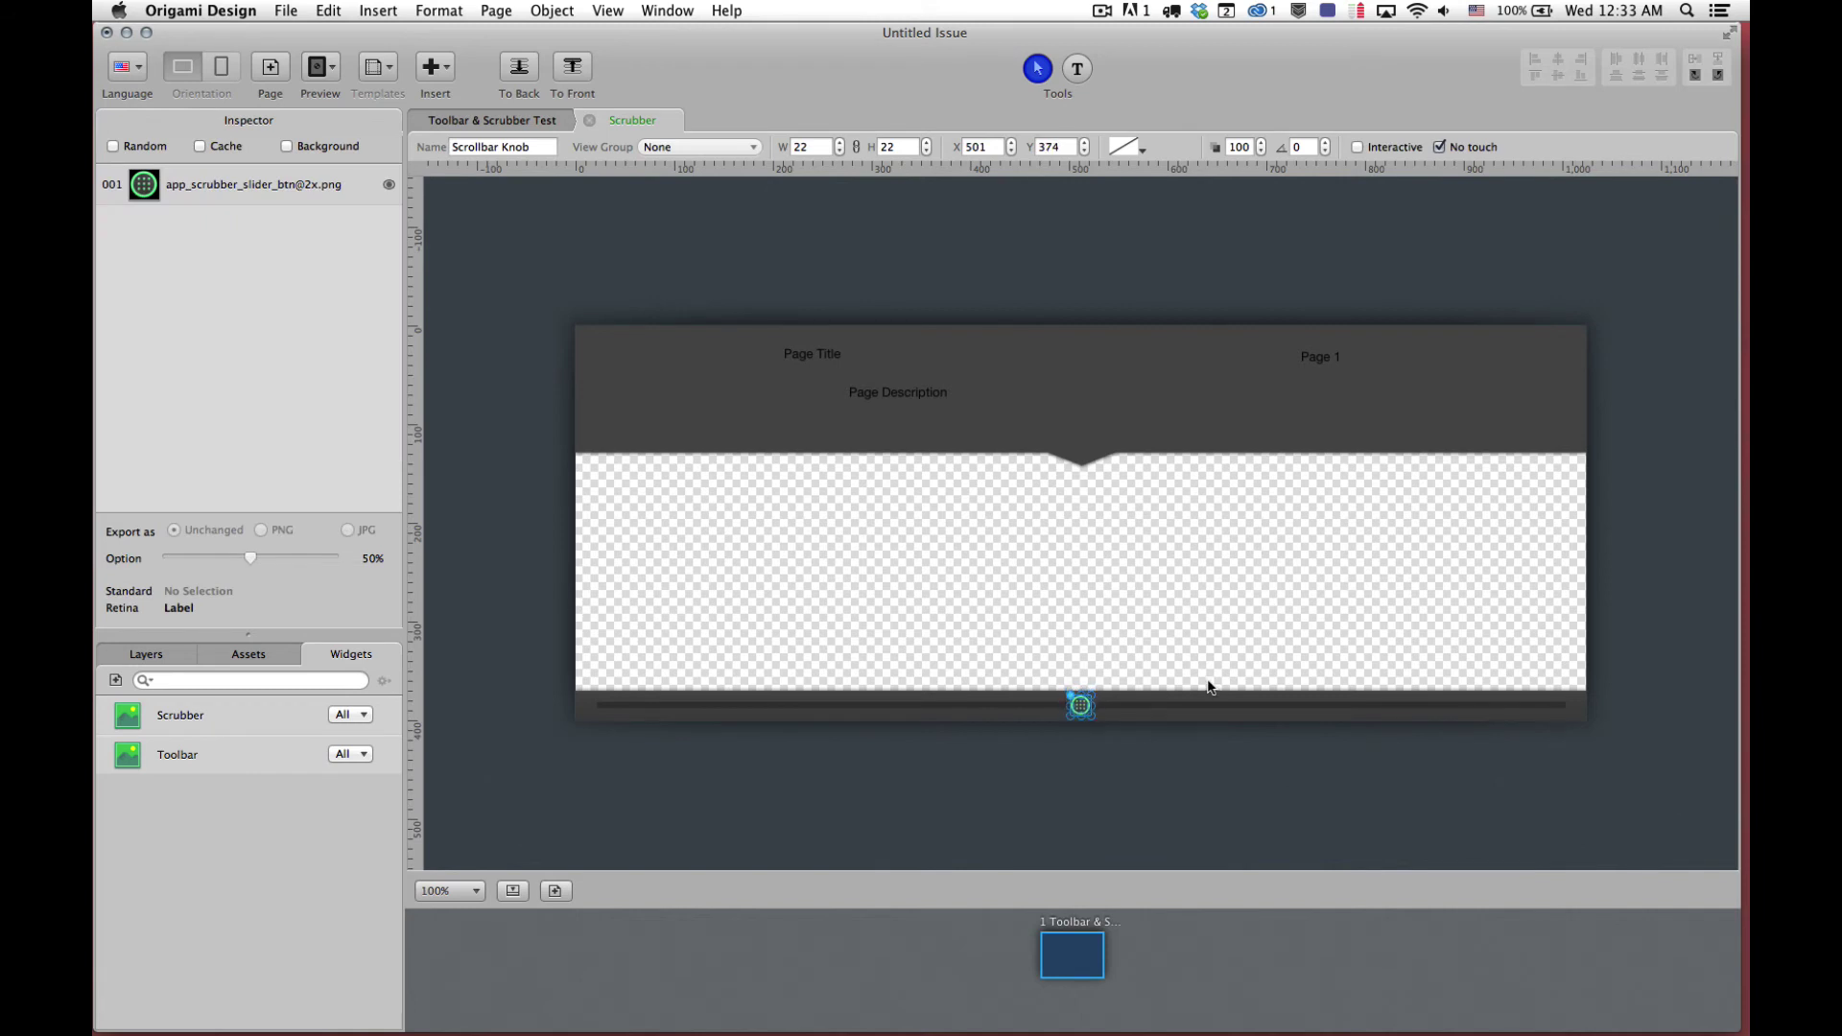
left_click(1168, 798)
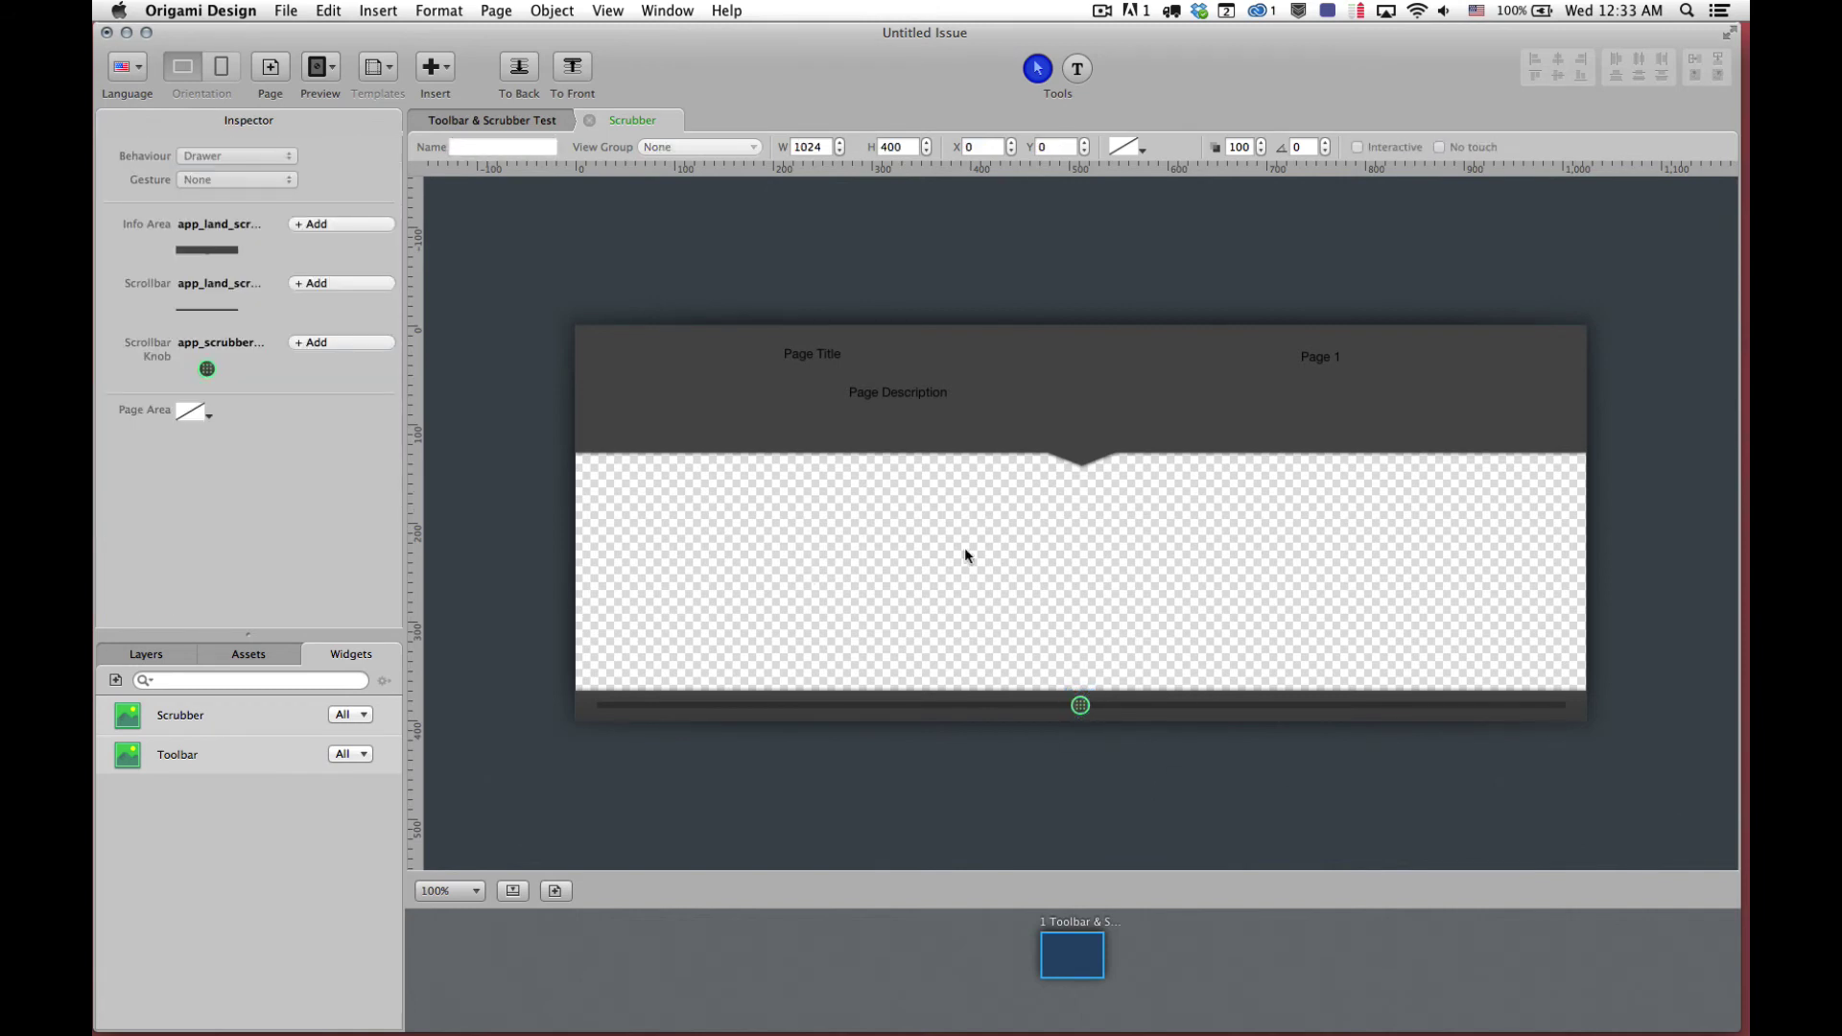
Make Page Title, Page Description and Page 1 white Futura at size 14
left_click(802, 355)
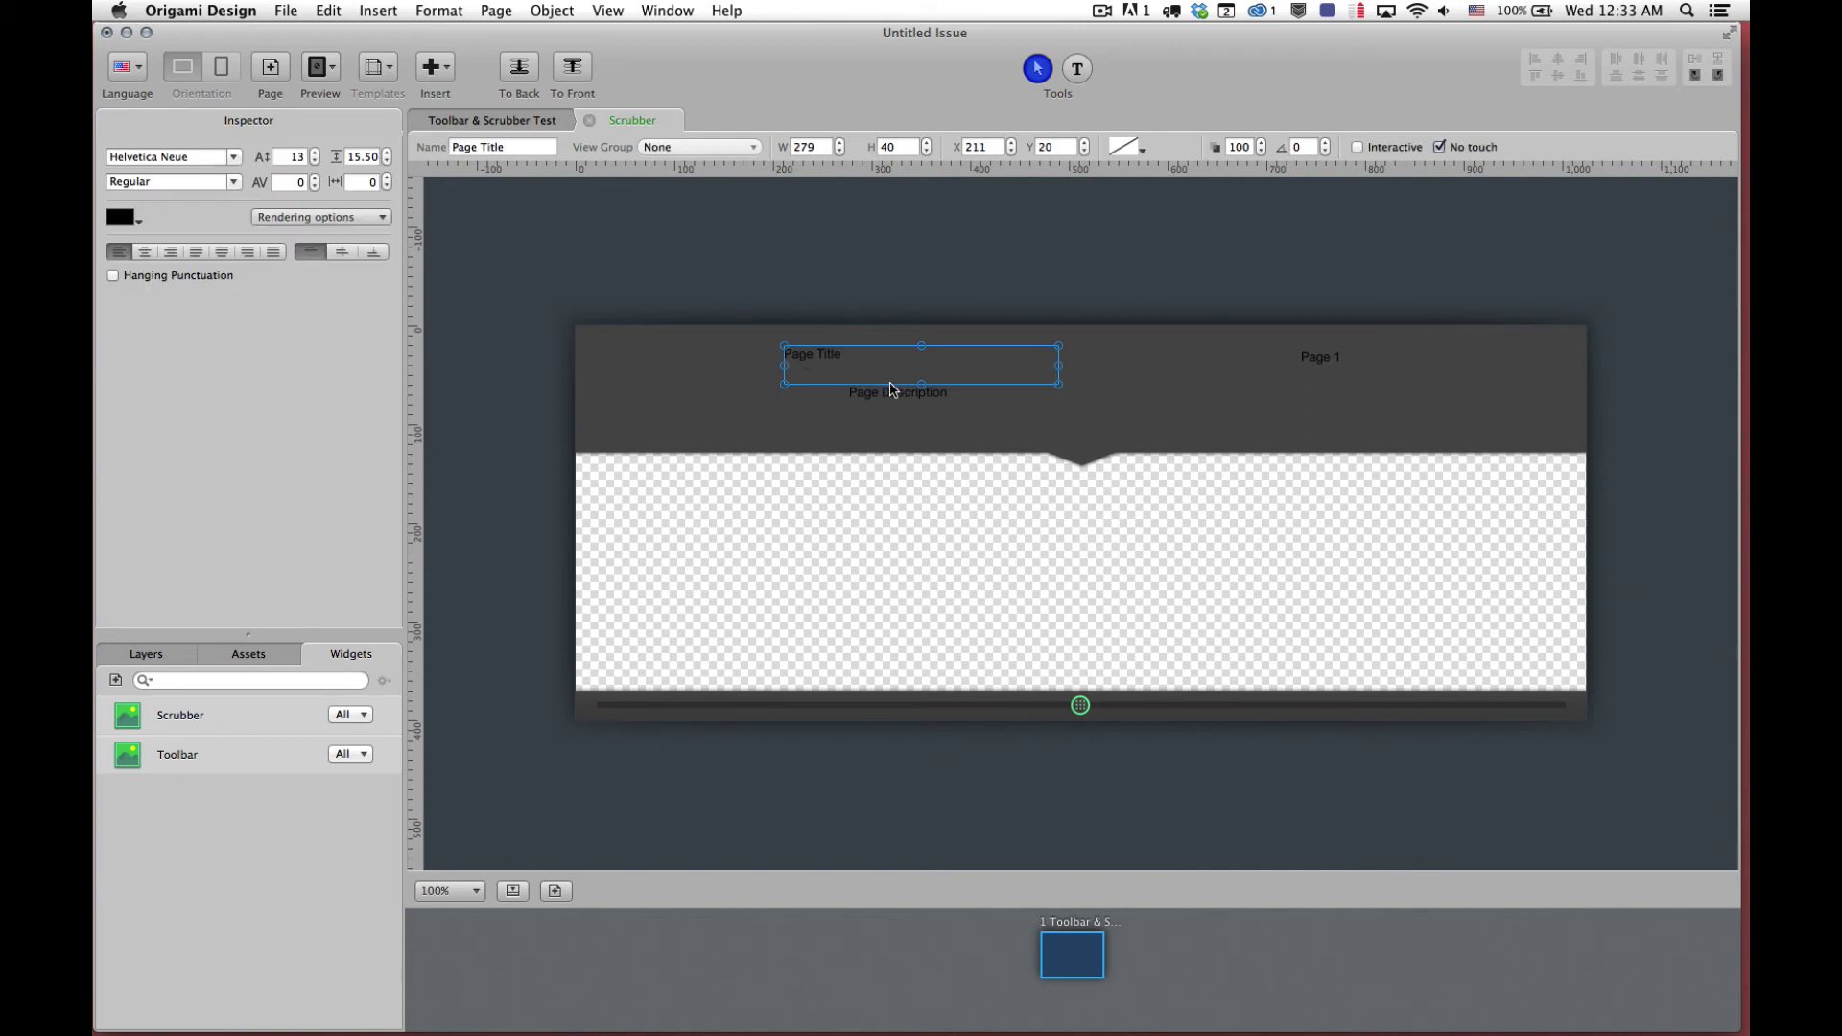
left_click(895, 395, "shift")
left_click(1322, 360, "shift")
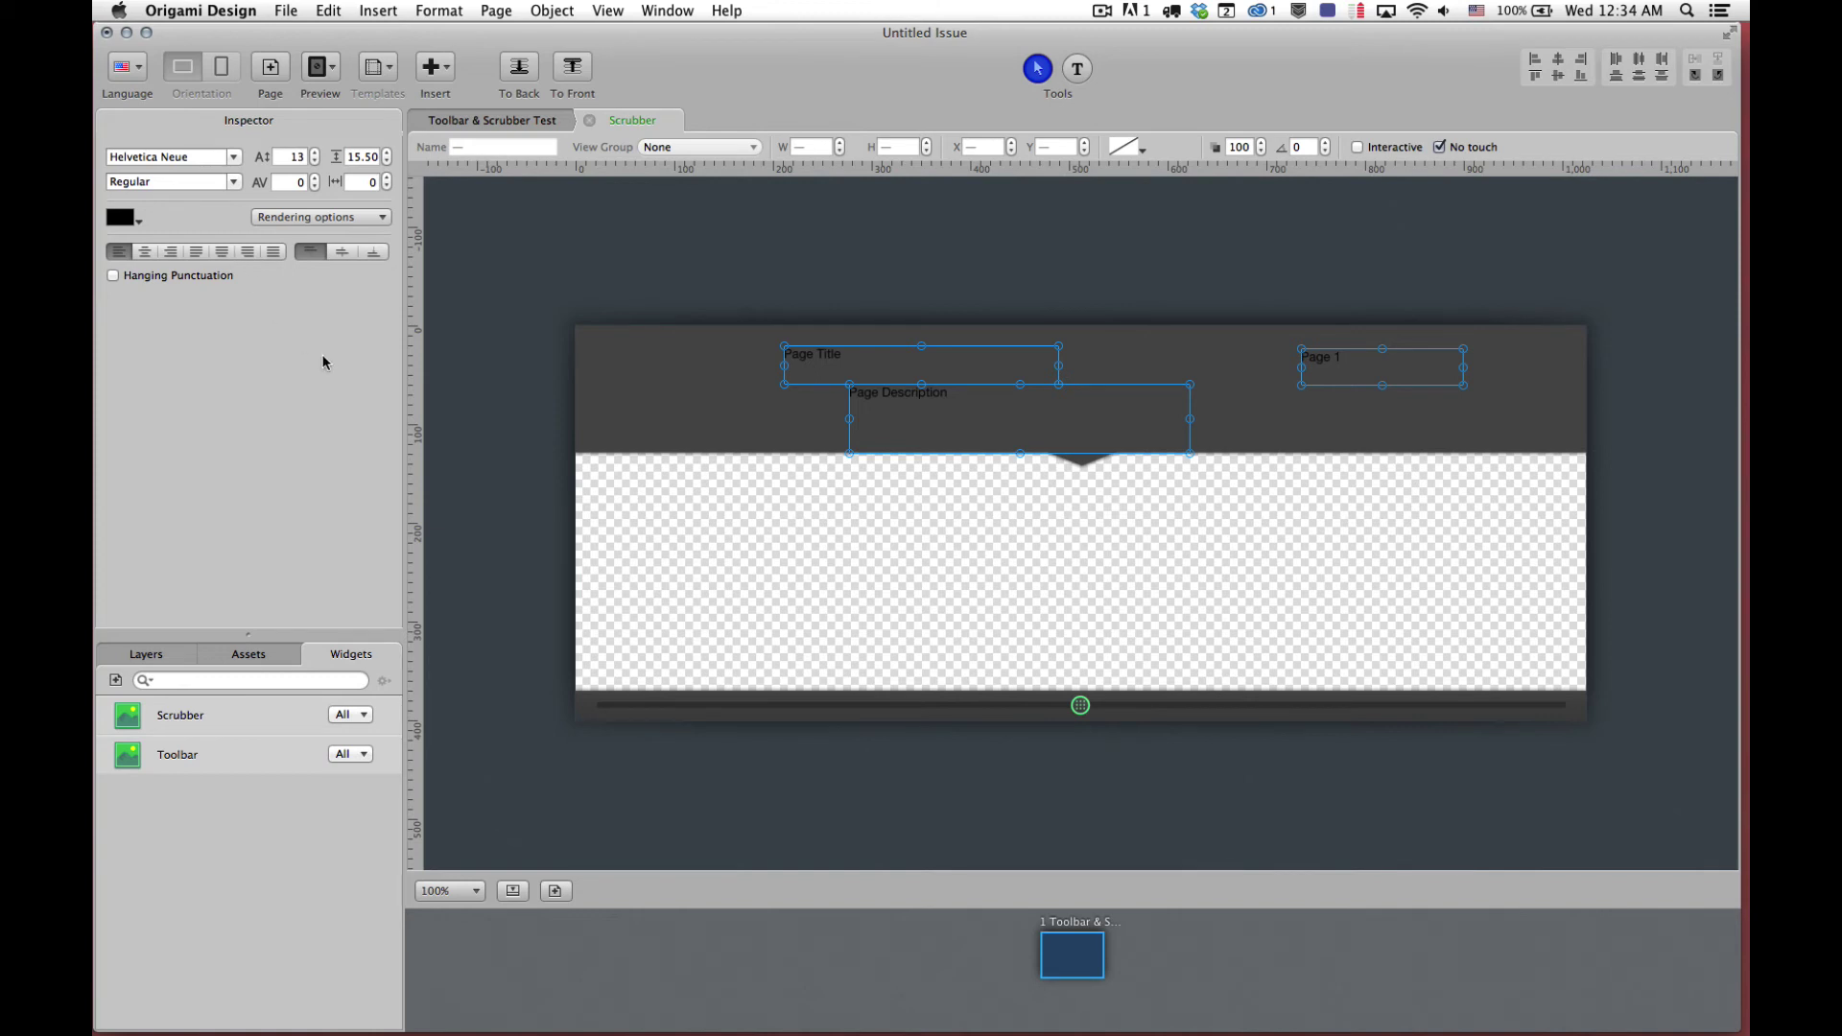
left_click(124, 218)
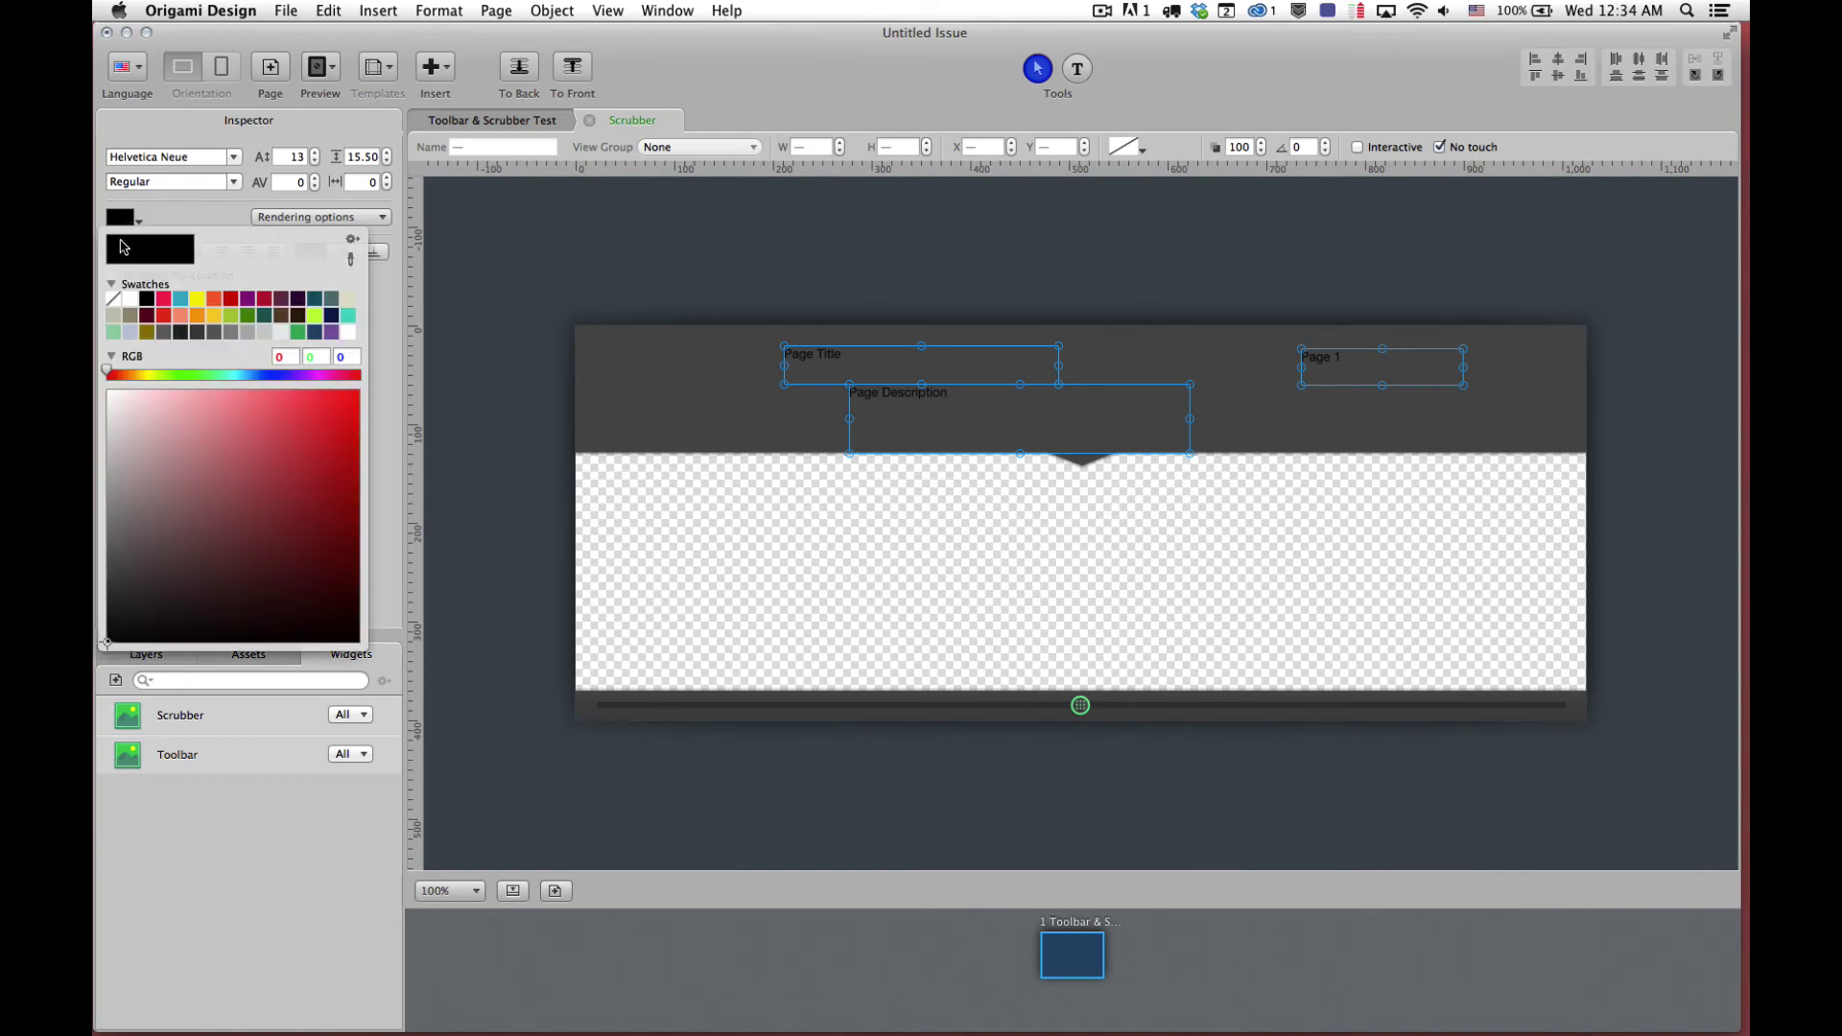
left_click(131, 299)
left_click(233, 157)
left_click(130, 382)
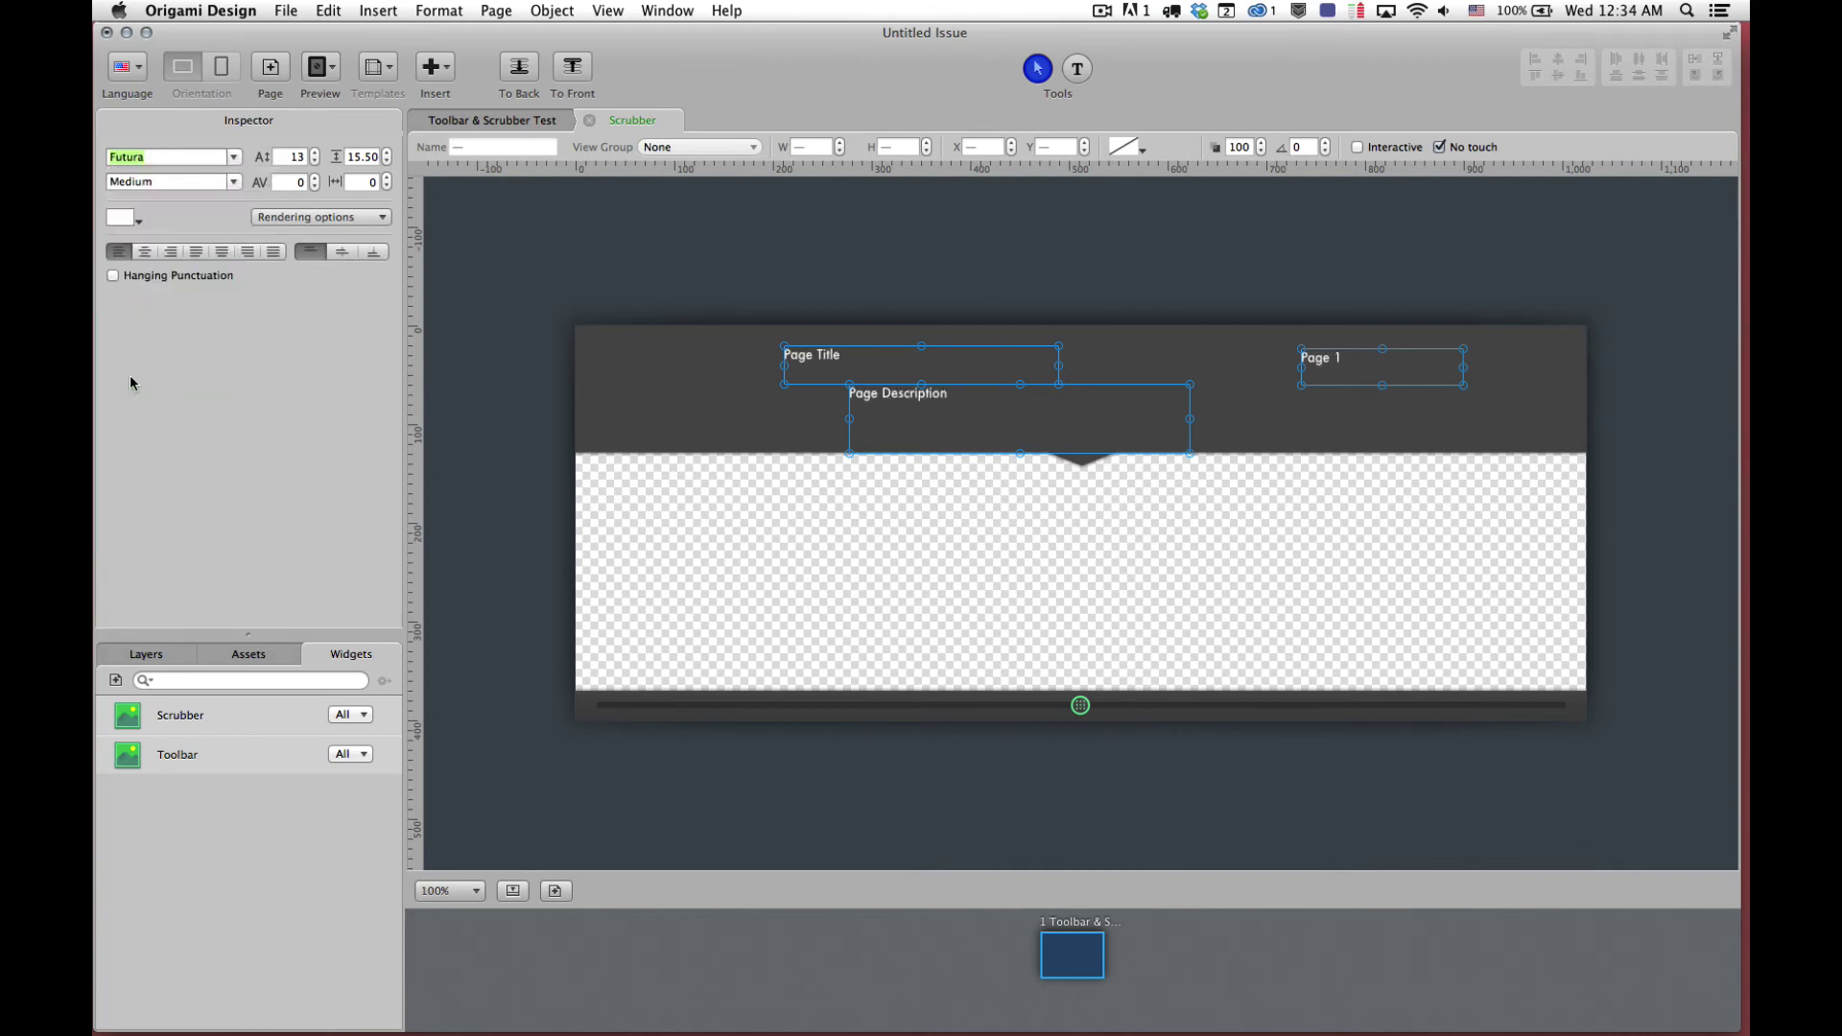
left_click(315, 153)
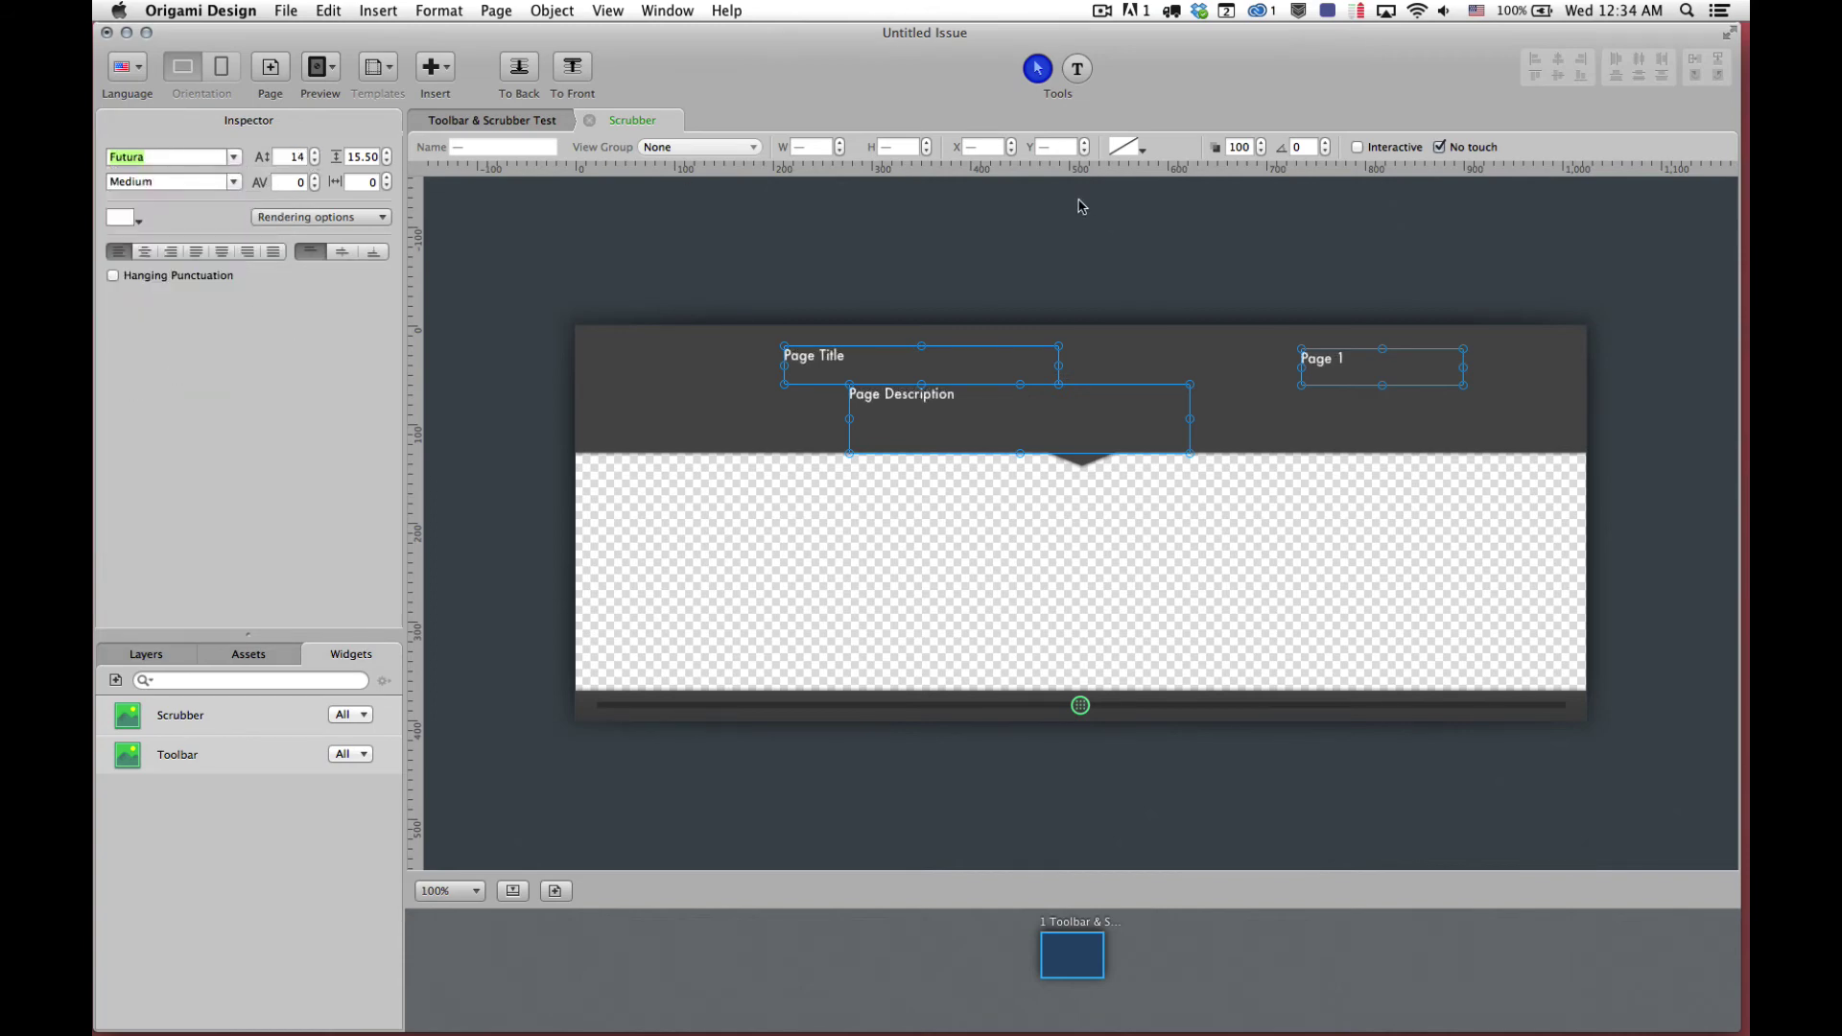
left_click(1046, 240)
Enlarge the Page Title and Page 1 text to size 21
left_click(844, 370)
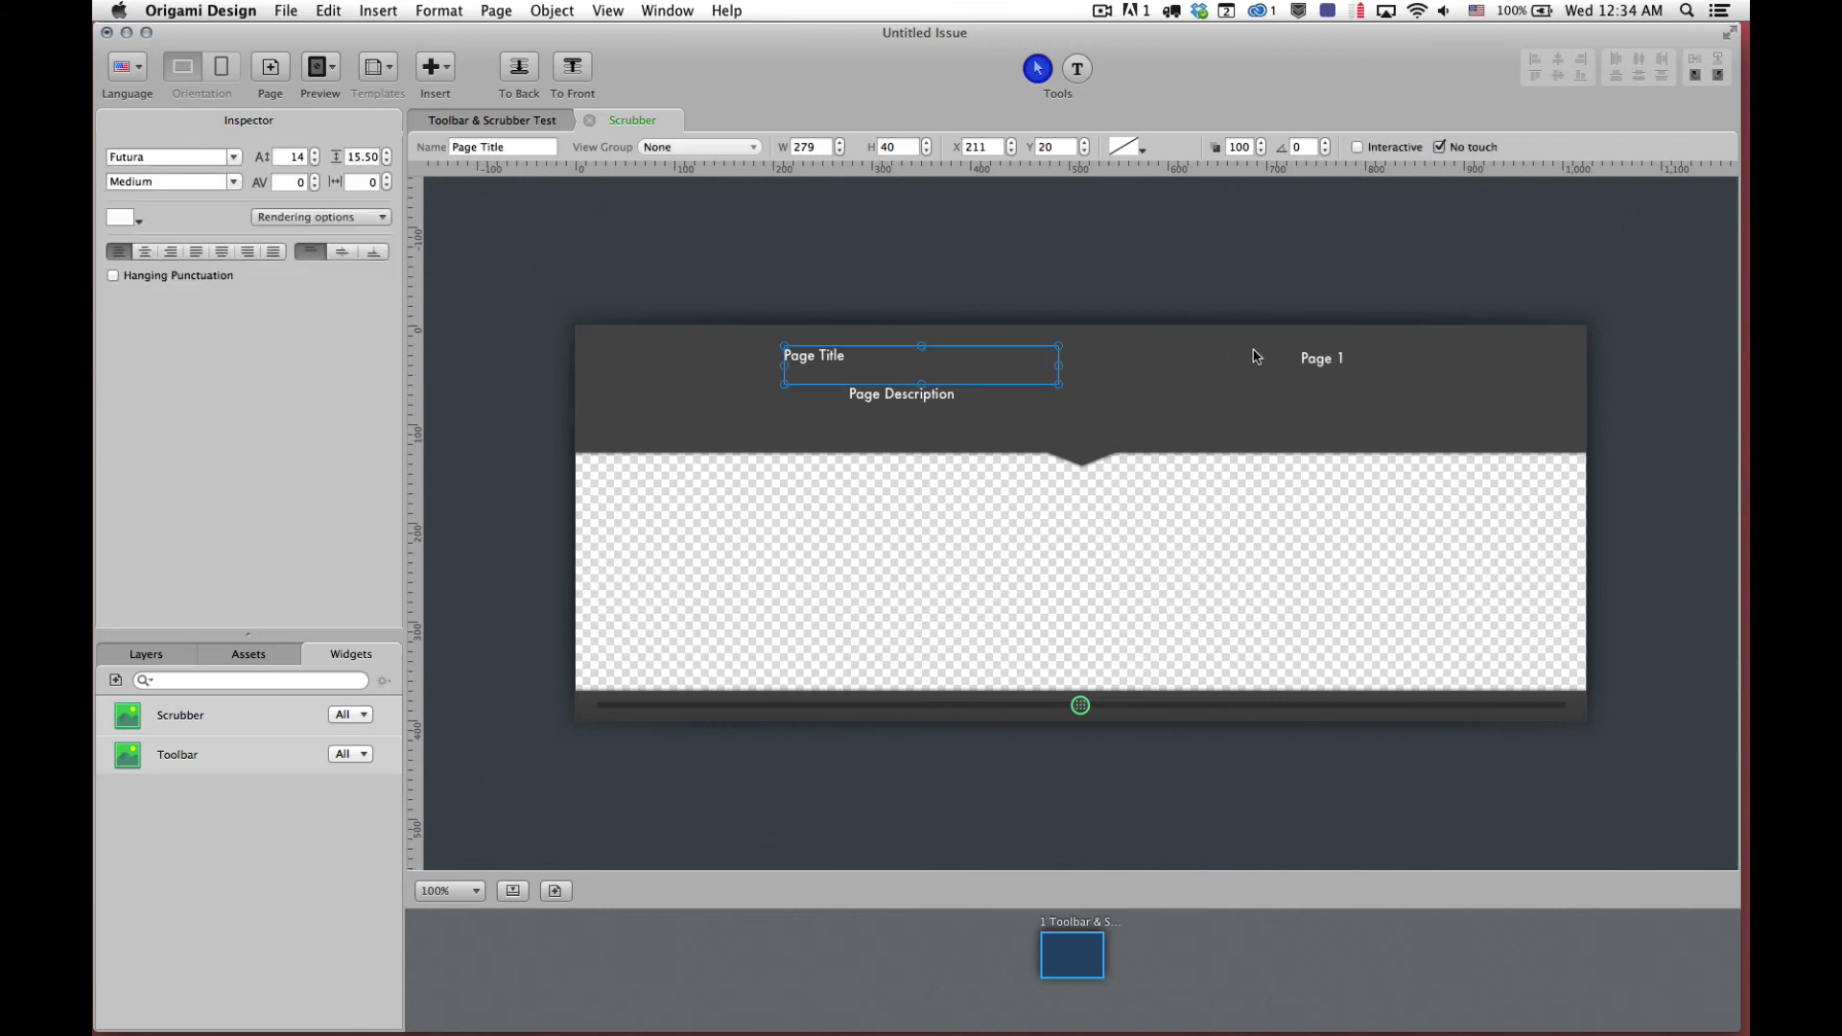
left_click(1310, 358, "shift")
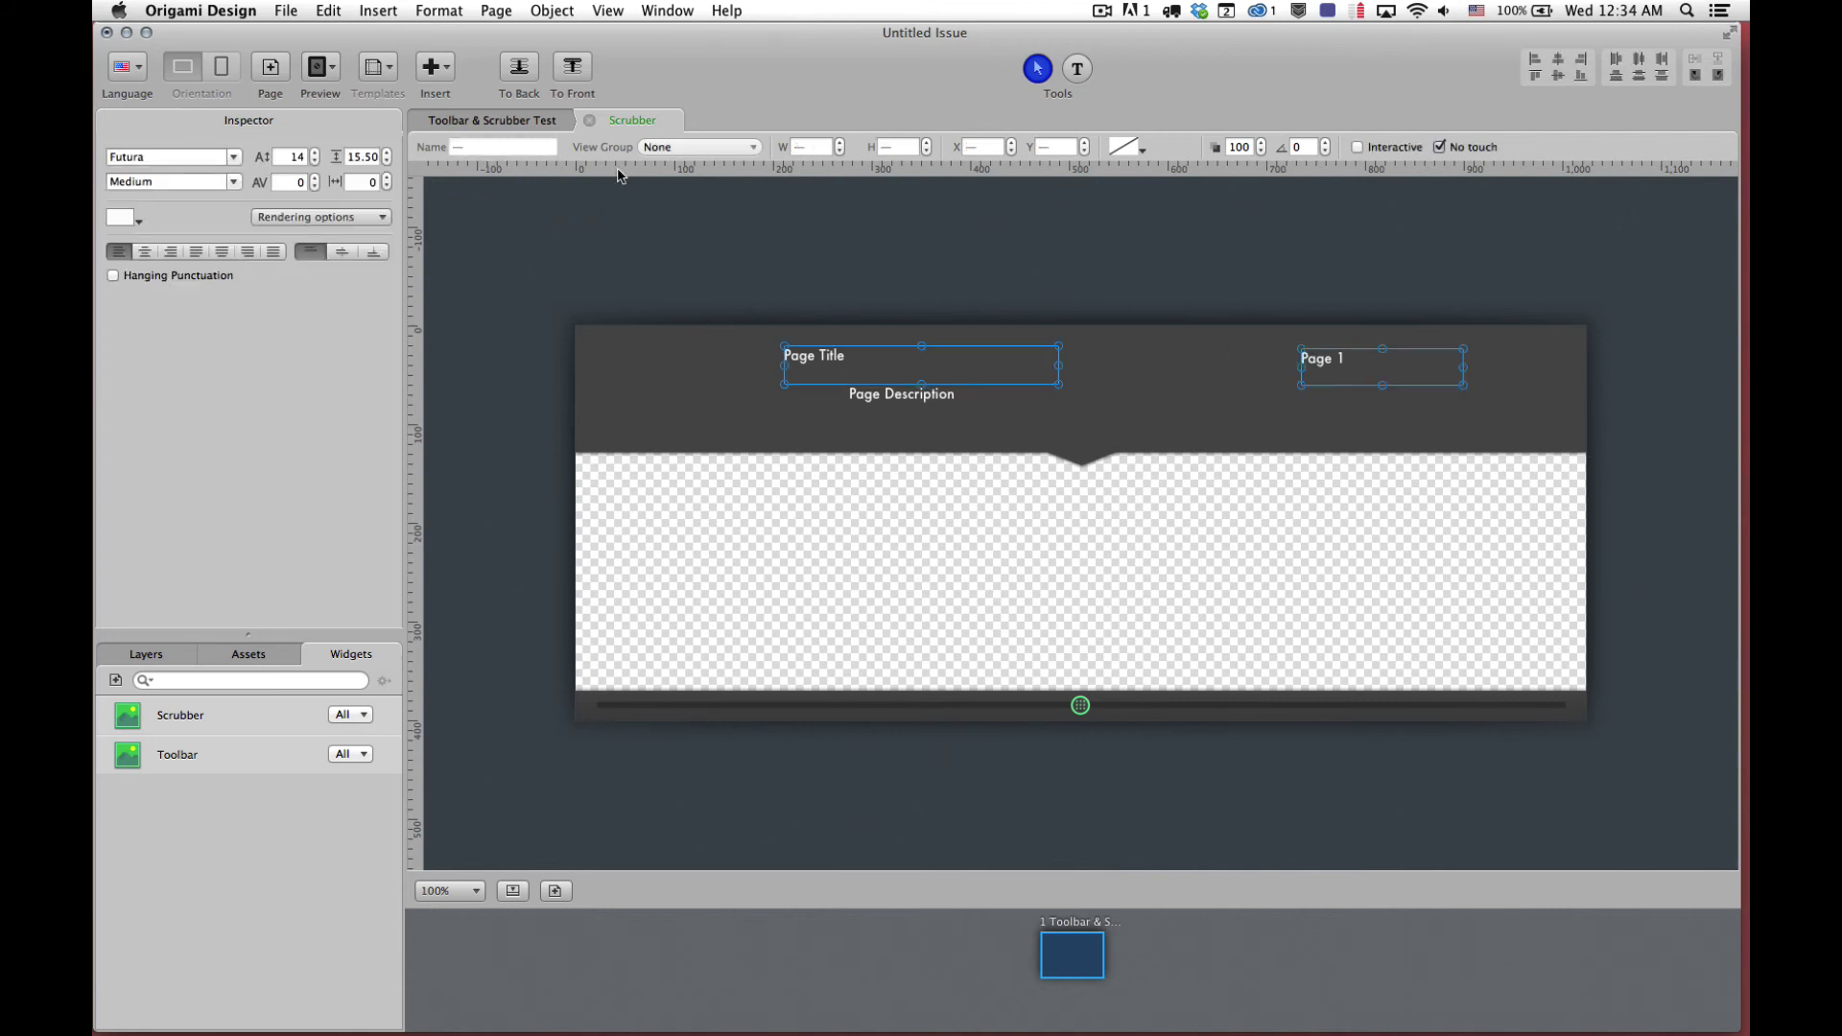
double_click(315, 152)
double_click(315, 152)
double_click(314, 153)
left_click(314, 152)
Move Page Title up-left, drop Page Description below it, and widen both boxes
left_click(897, 285)
left_click_drag(864, 364, 852, 361)
key("shift+Left")
key("shift+Left")
key("shift+Up")
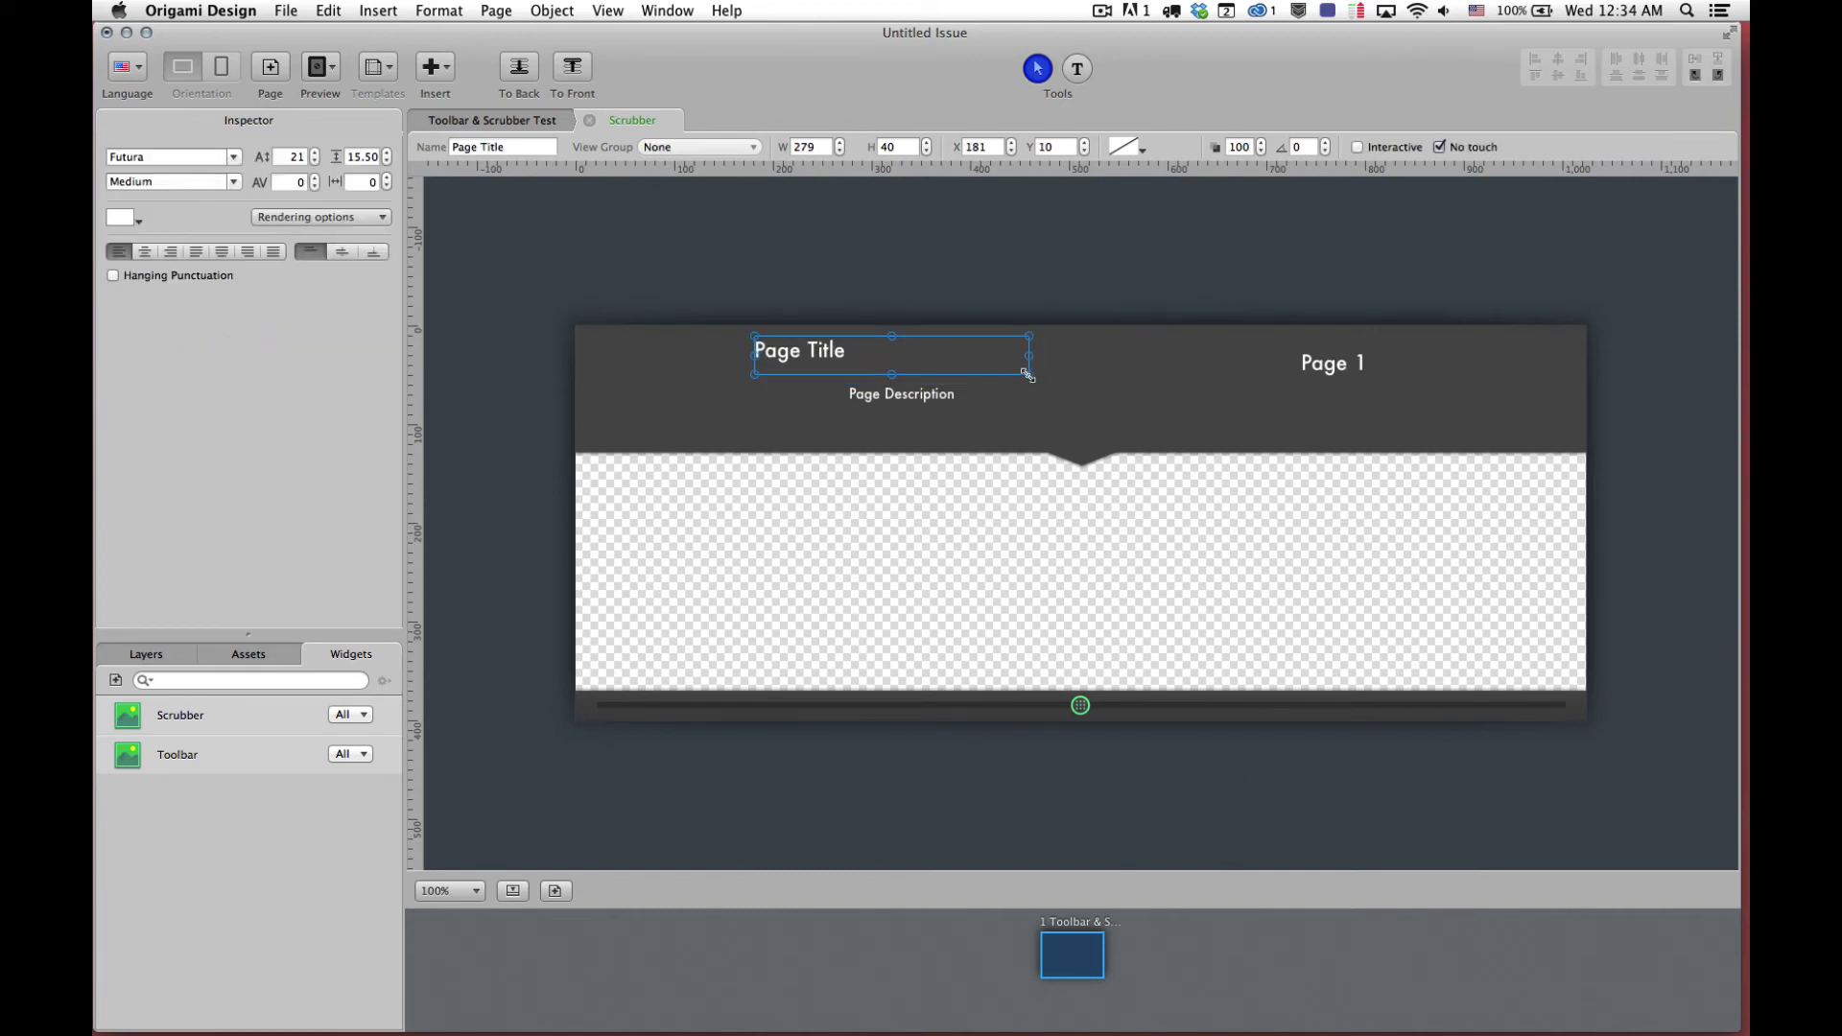
left_click_drag(1028, 373, 1237, 378)
left_click_drag(859, 393, 780, 392)
key("shift+Down")
key("shift+Down")
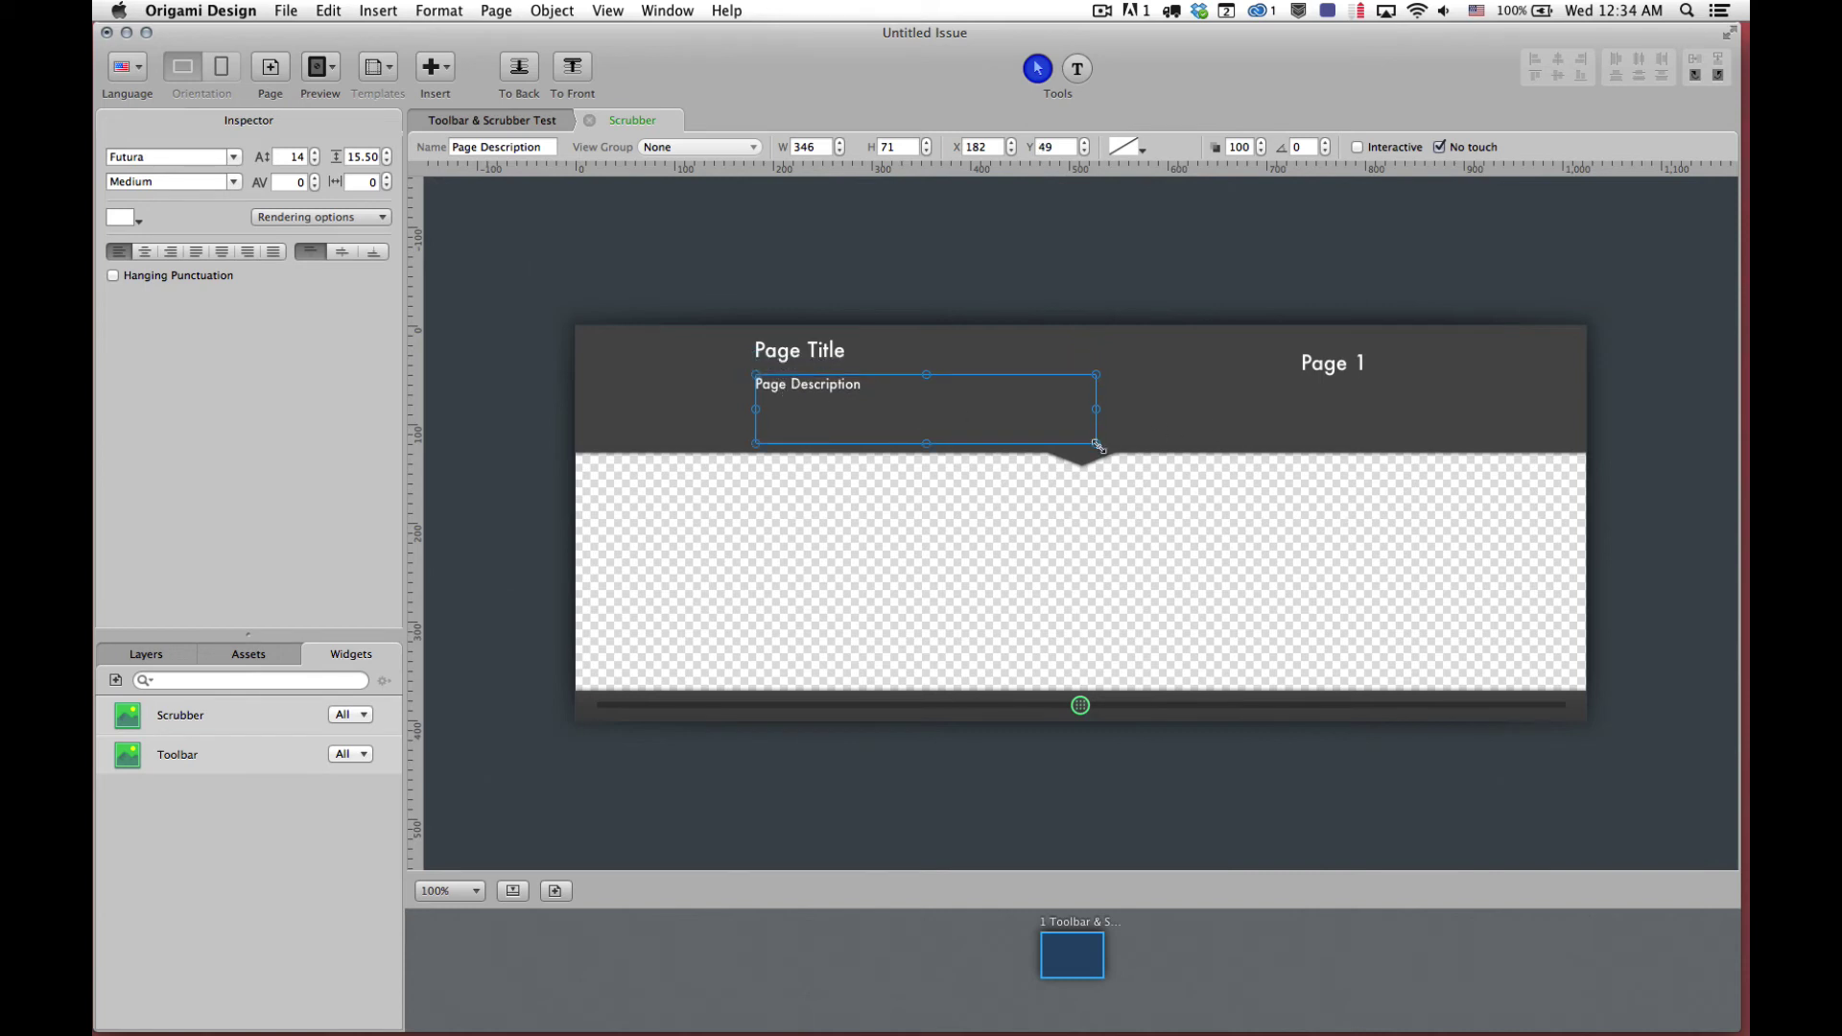
left_click_drag(1097, 443, 1291, 448)
Place Page 1 at the header's right beside the title and set its opacity to 50
left_click_drag(1322, 365, 865, 354)
key("shift+Right")
key("shift+Right")
key("shift+Right")
key("shift+Right")
key("shift+Right")
key("shift+Right")
key("shift+Right")
key("shift+Right")
key("shift+Right")
key("shift+Right")
key("shift+Right")
key("shift+Right")
key("shift+Right")
key("shift+Right")
key("shift+Right")
key("shift+Right")
key("shift+Right")
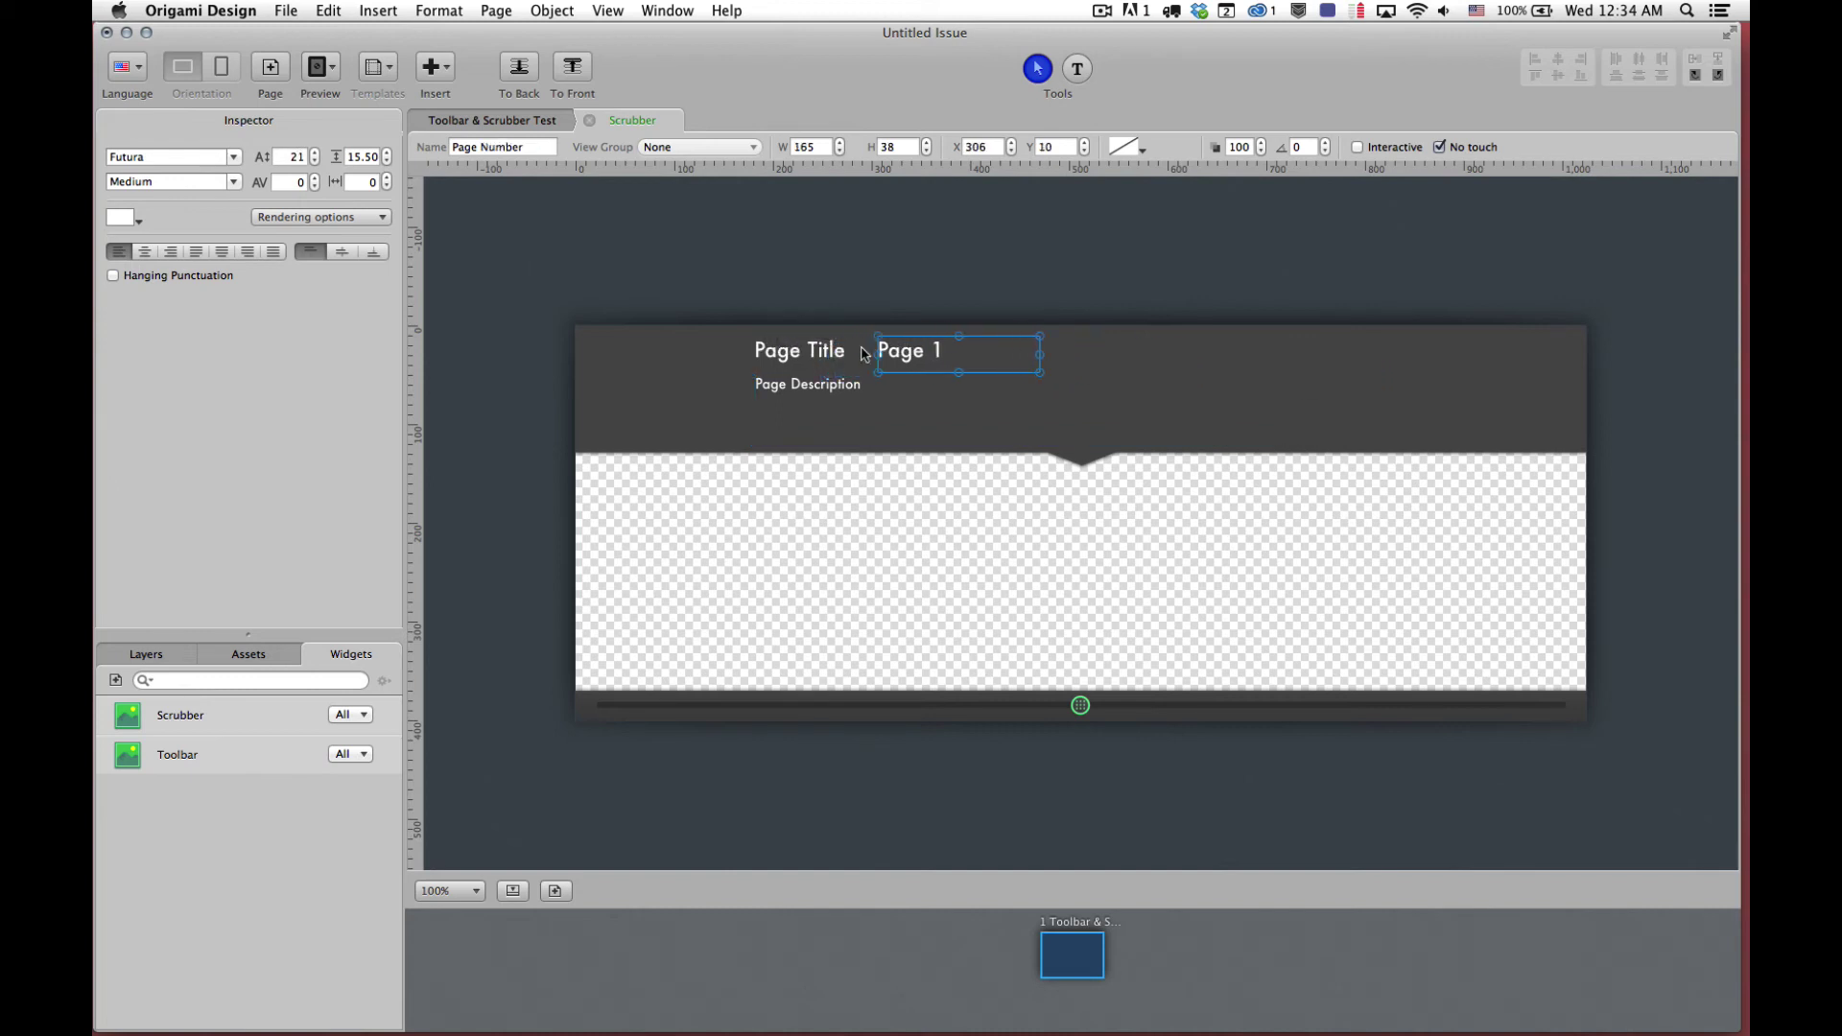
key("shift+Right")
key("shift+Right")
key("shift+Right")
key("shift+Right")
key("shift+Right")
key("shift+Right")
key("shift+Right")
key("shift+Right")
key("shift+Right")
key("shift+Right")
key("shift+Right")
key("shift+Right")
key("shift+Right")
key("shift+Right")
key("shift+Right")
key("shift+Right")
key("shift+Right")
key("shift+Right")
key("shift+Right")
key("shift+Right")
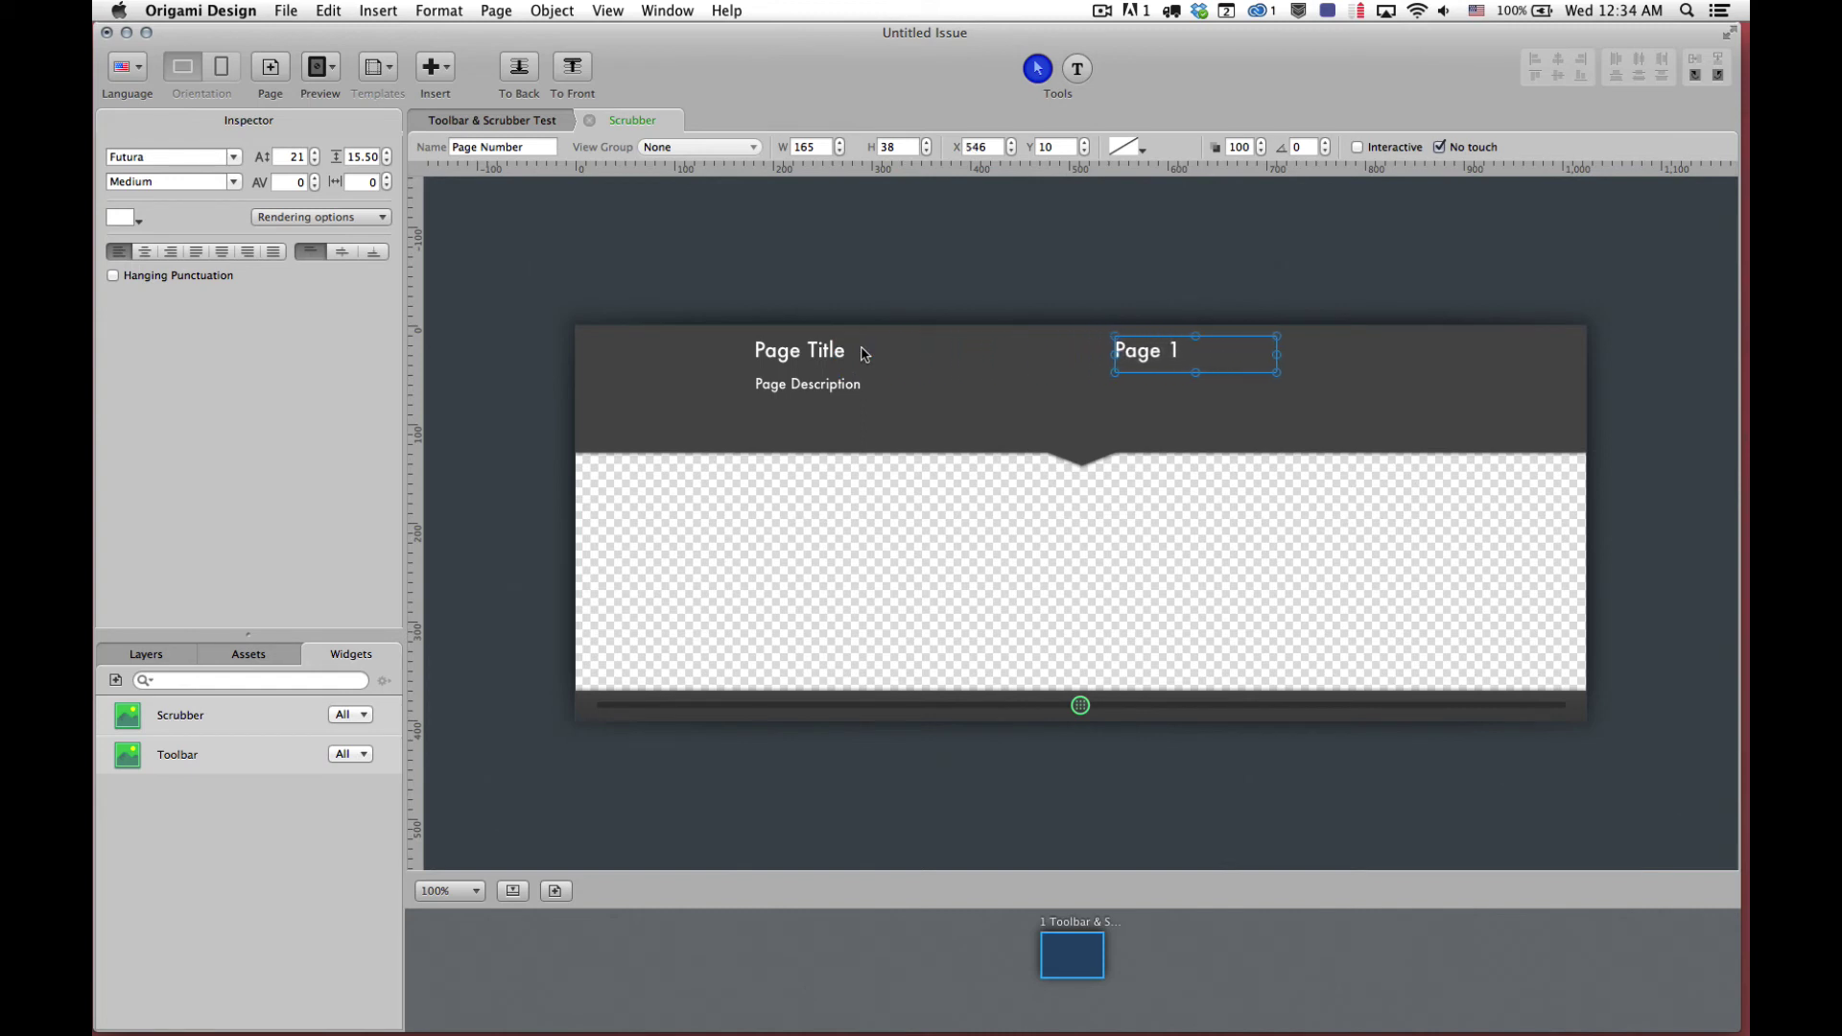
key("shift+Right")
key("shift+Right")
key("shift+Right")
key("shift+Right")
key("shift+Right")
key("shift+Right")
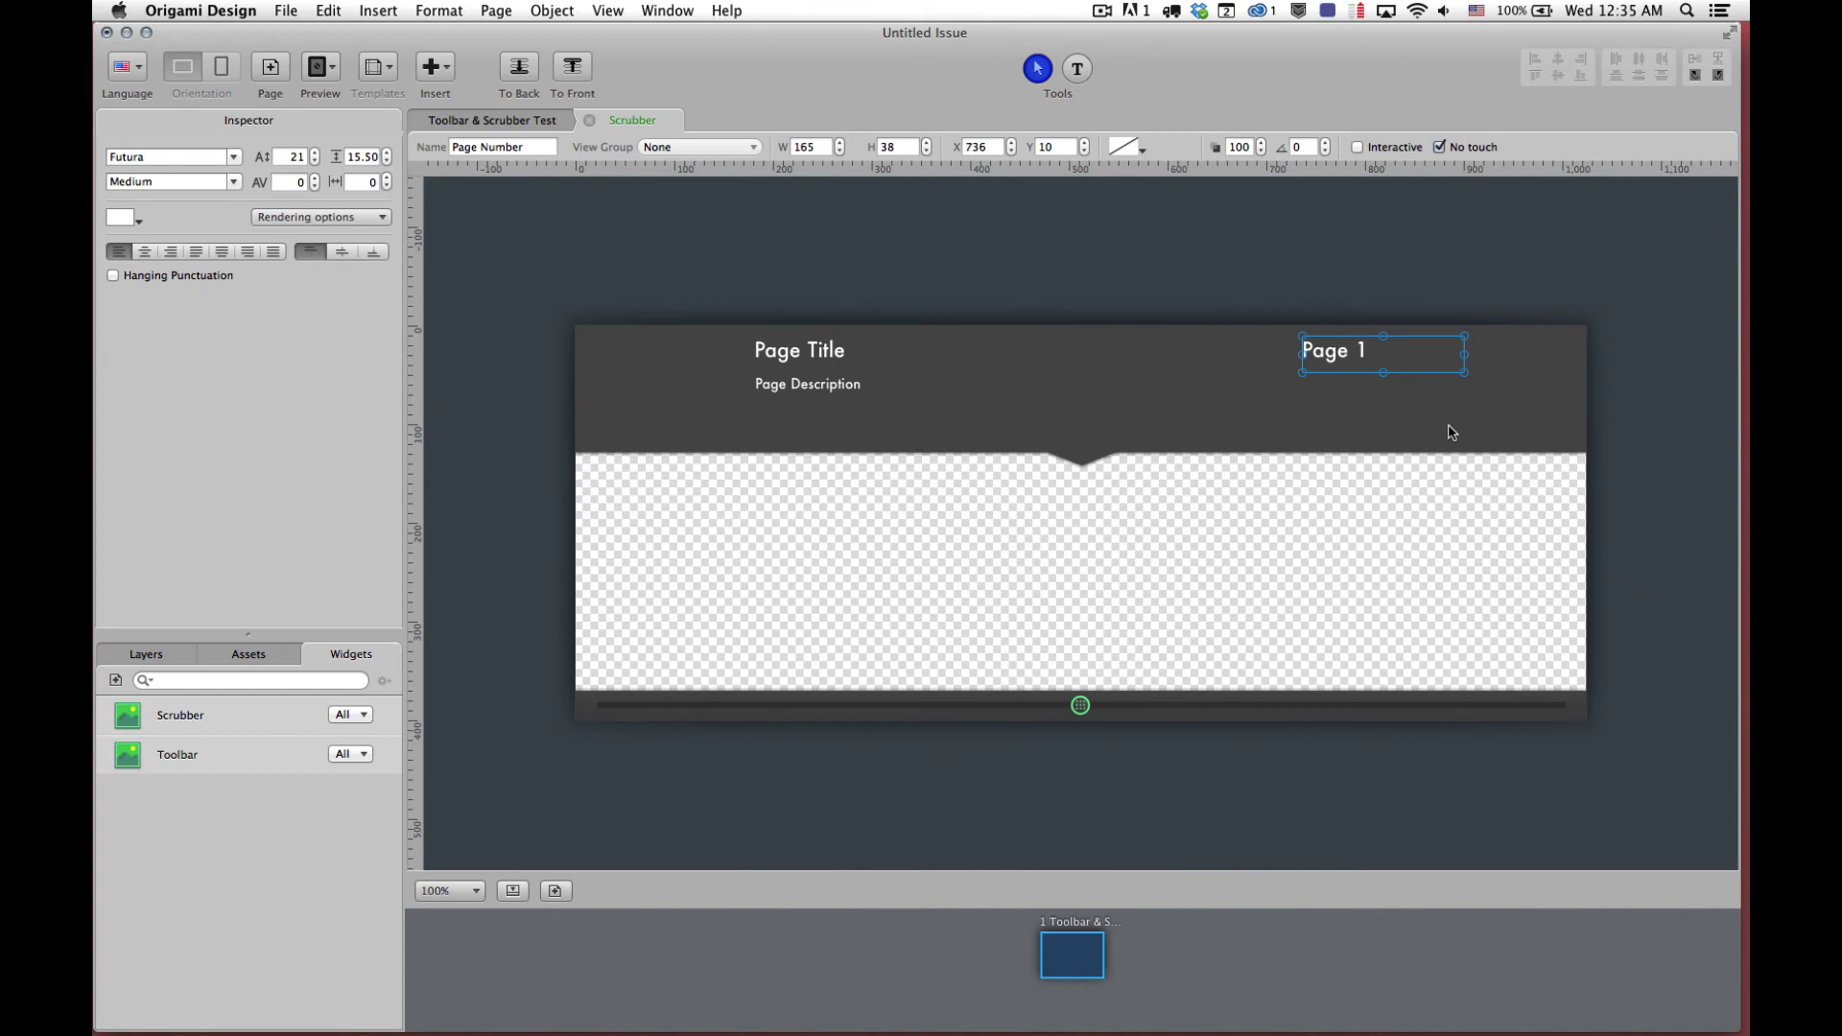
double_click(1247, 149)
type("50")
key("Return")
left_click(1156, 284)
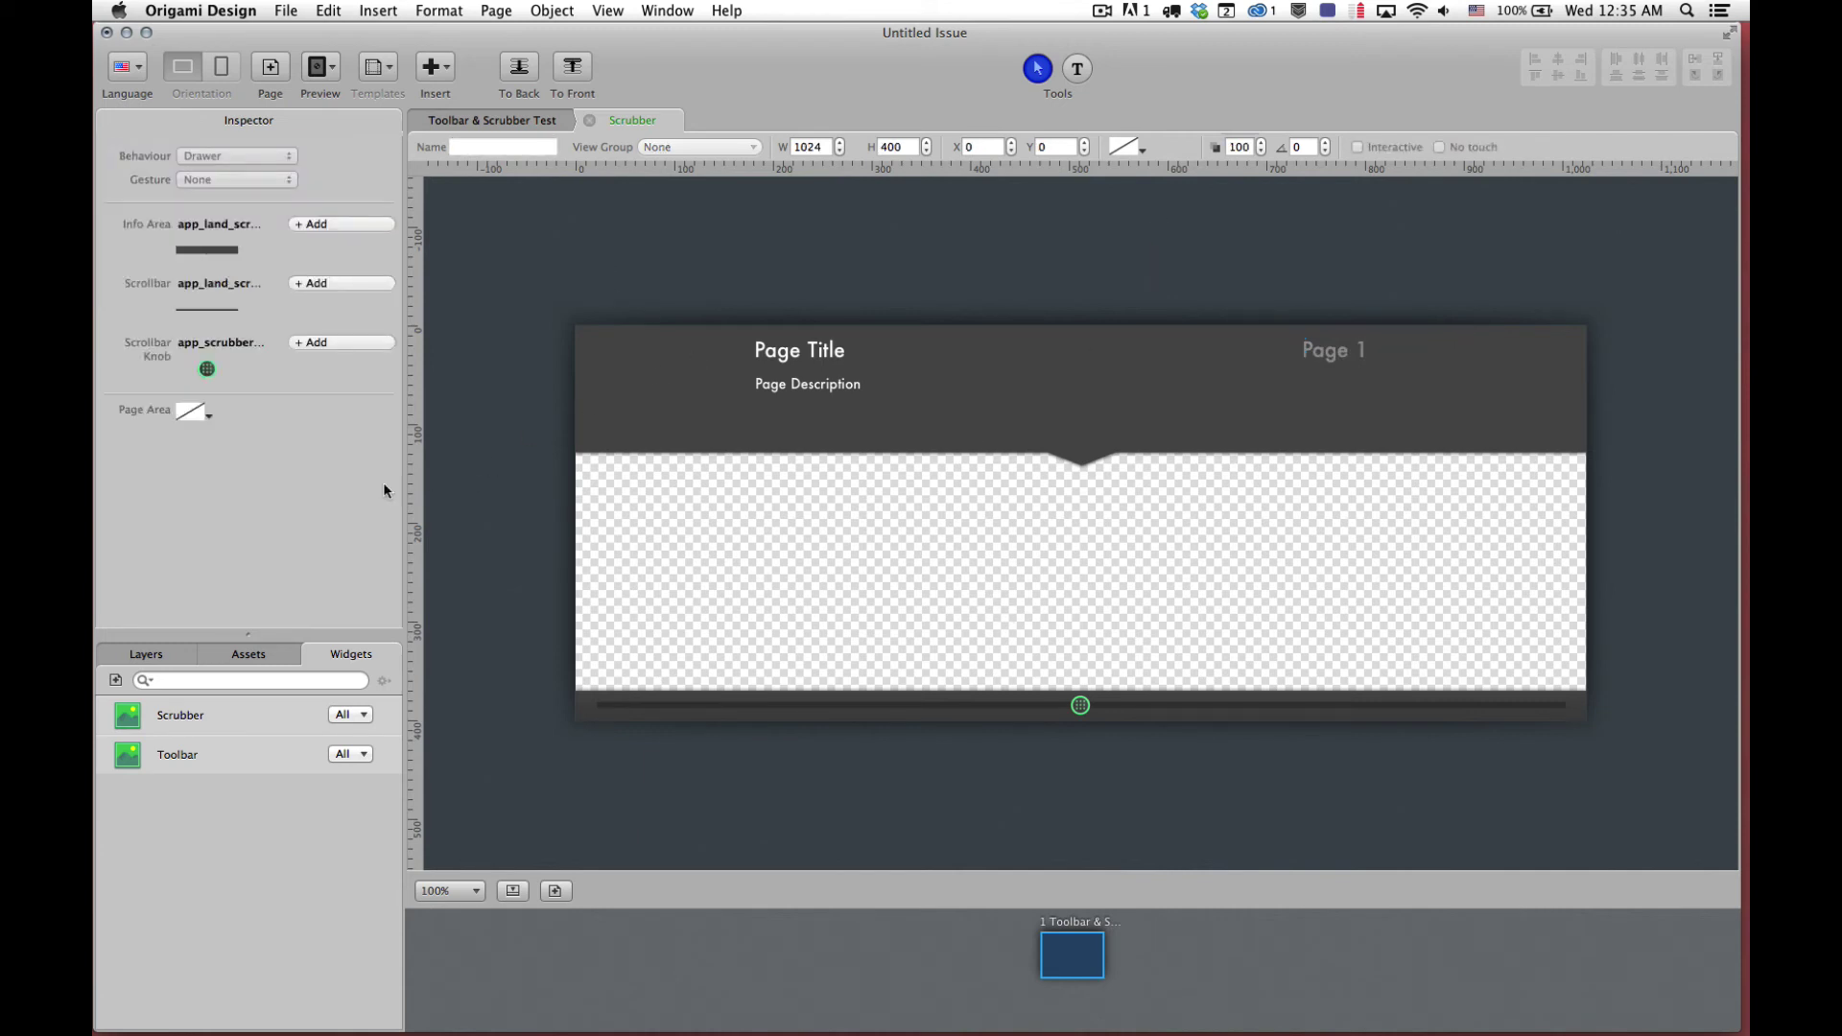
Set the scrubber's Page Area colour to light grey and close the Scrubber editor
left_click(192, 416)
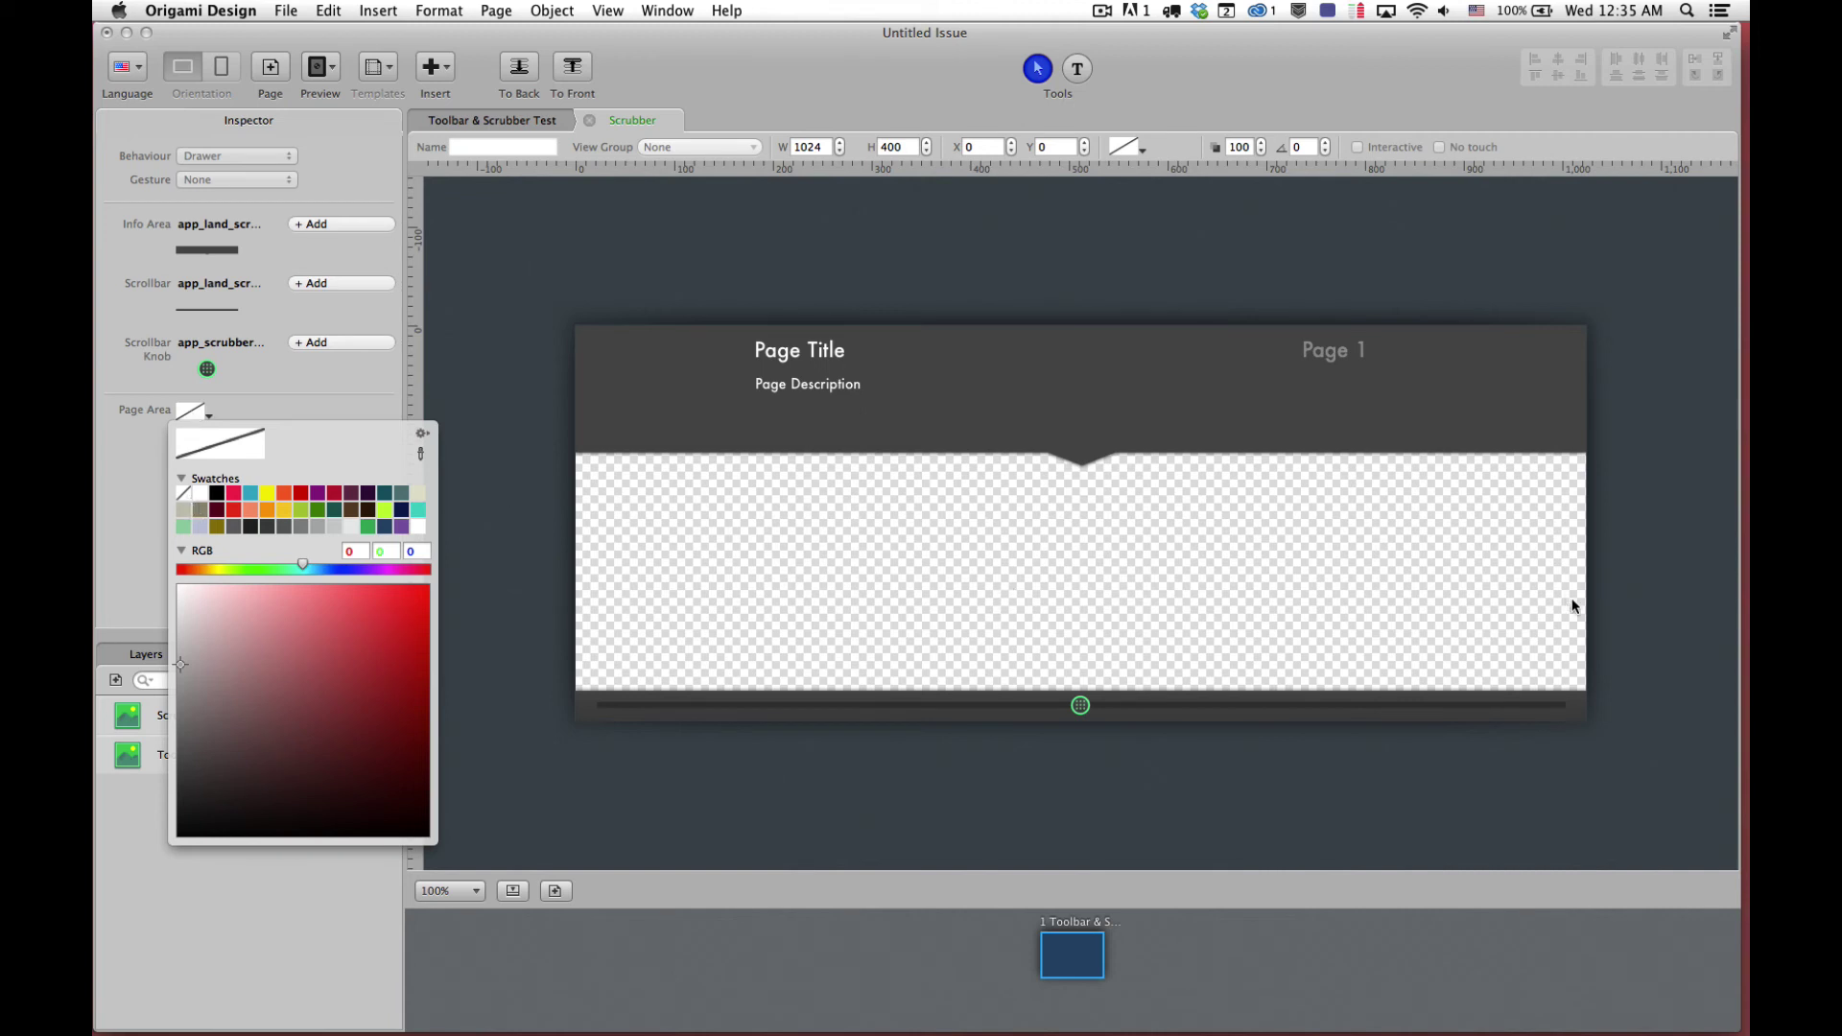
left_click(335, 523)
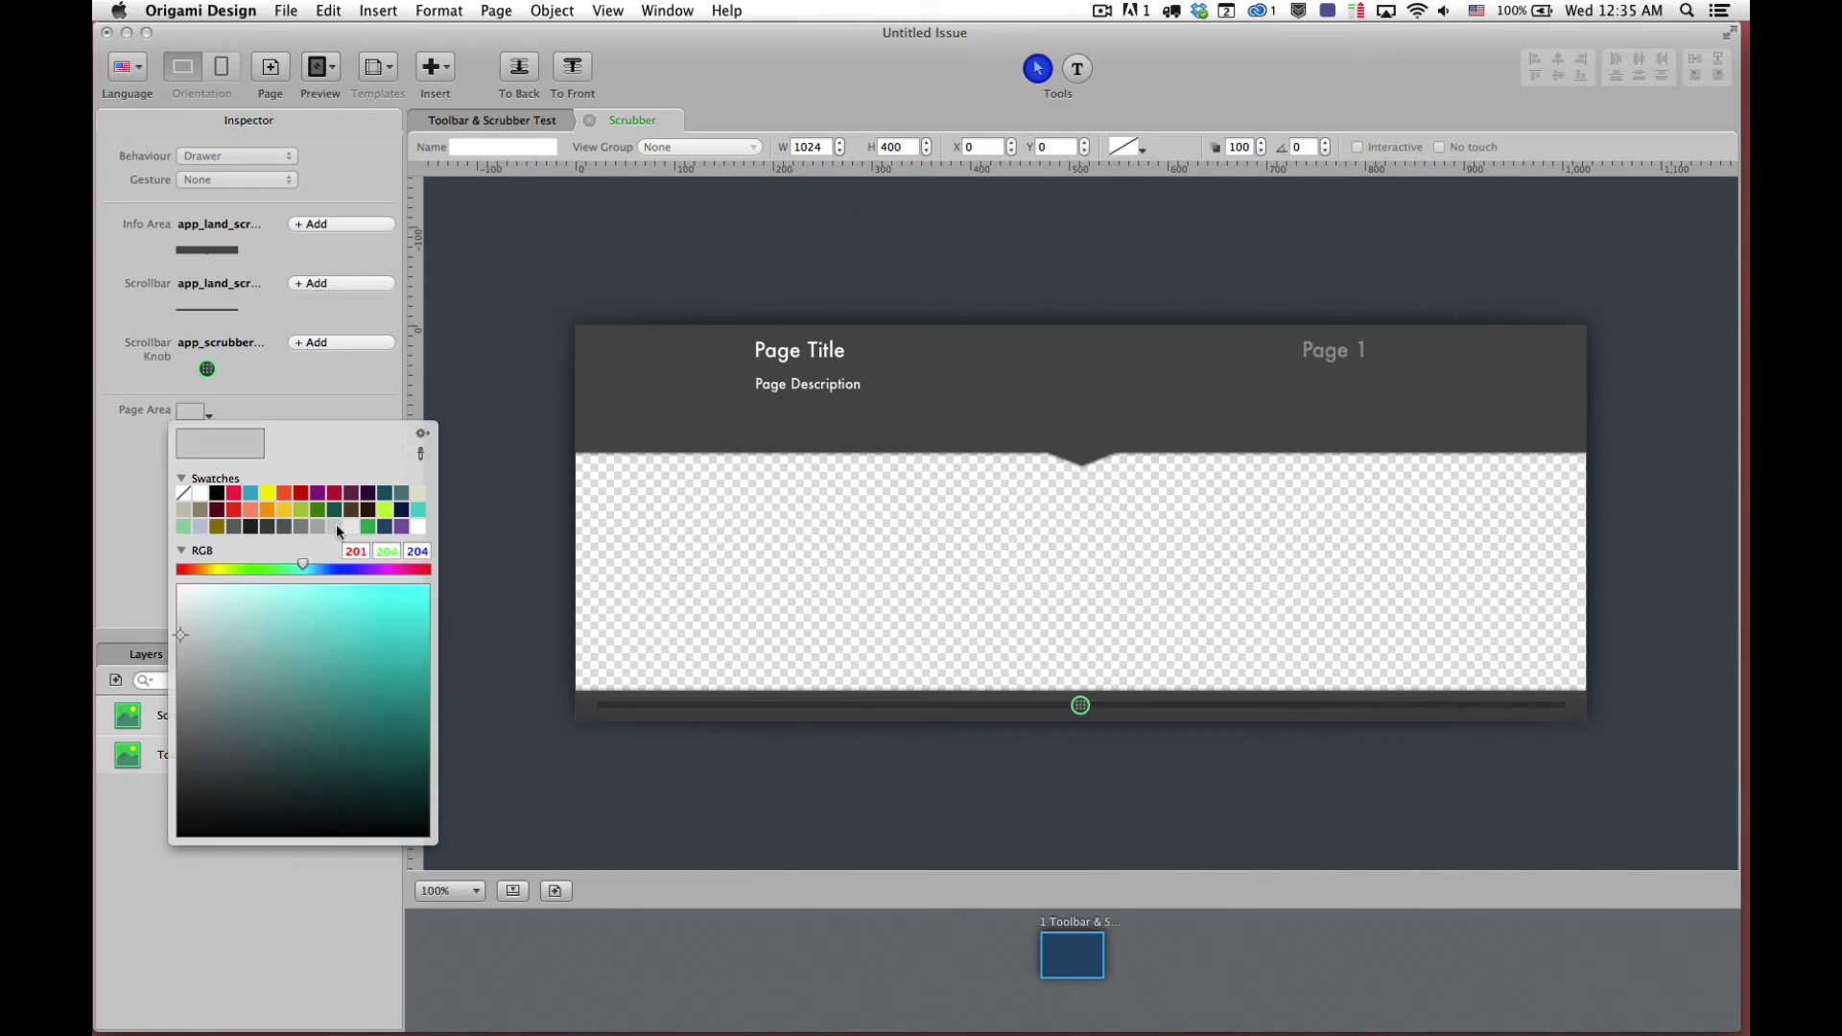
left_click(512, 308)
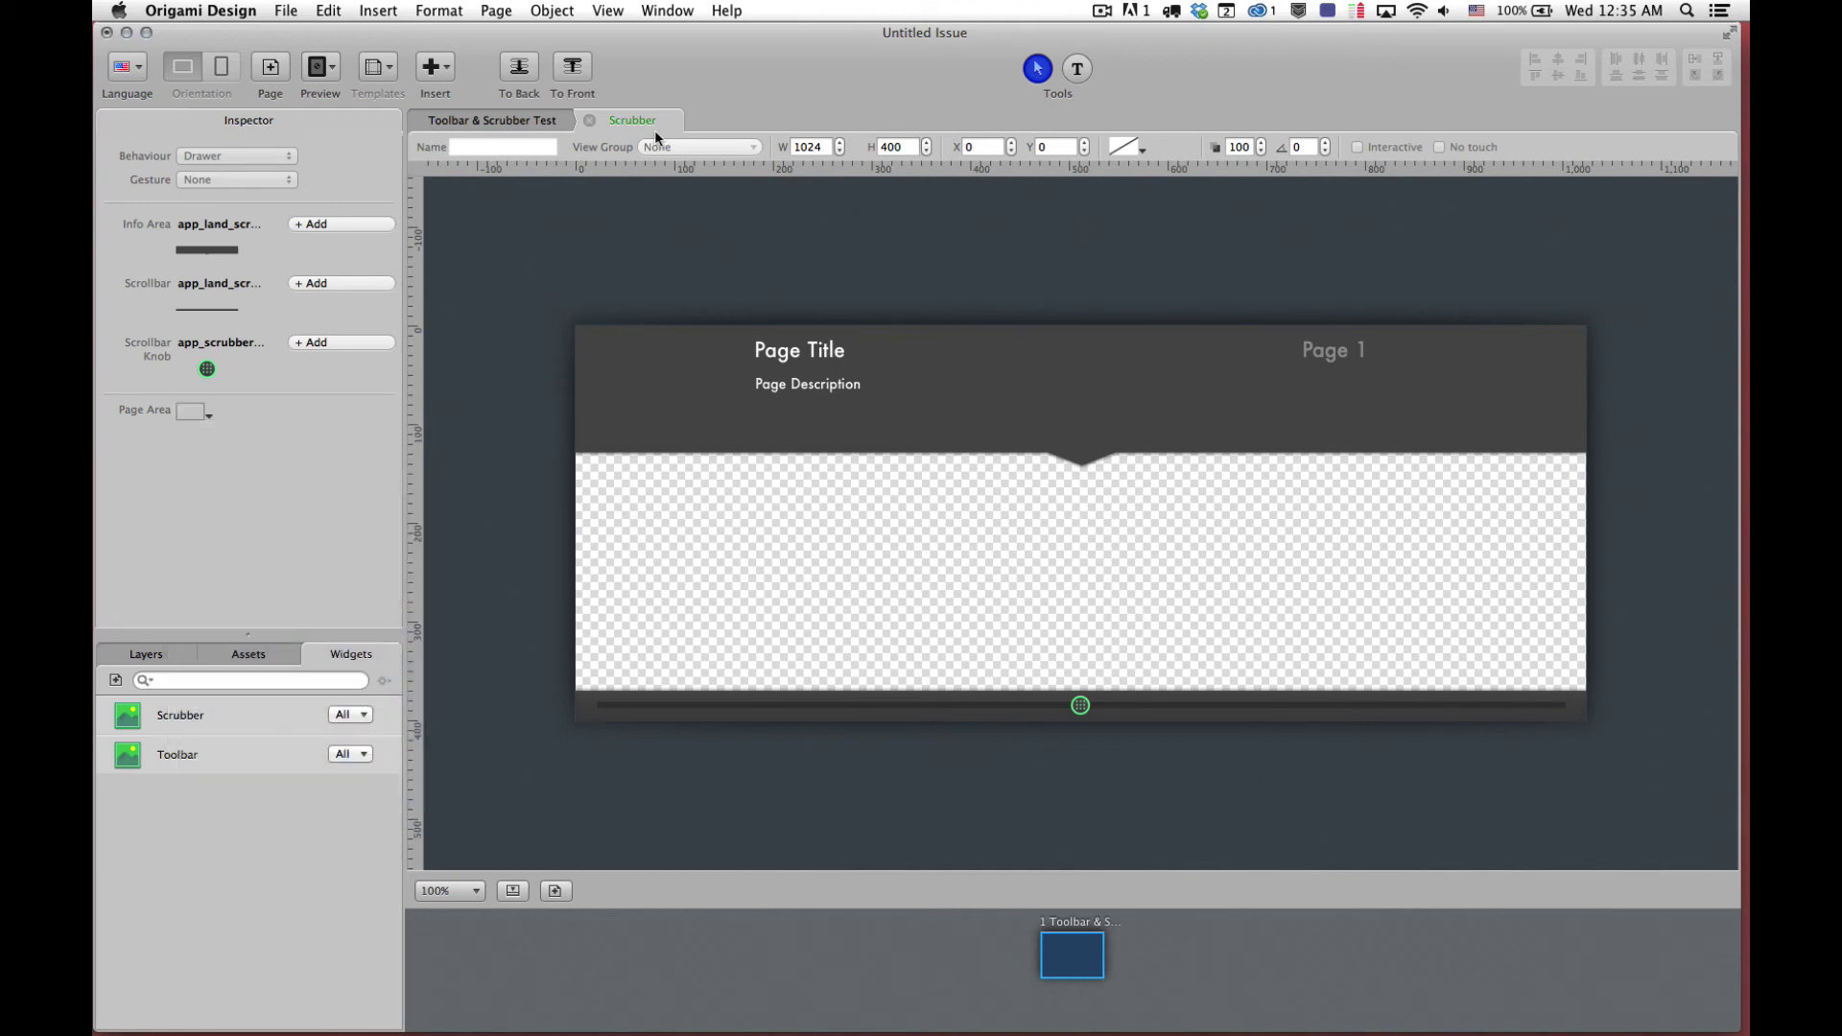
left_click(589, 121)
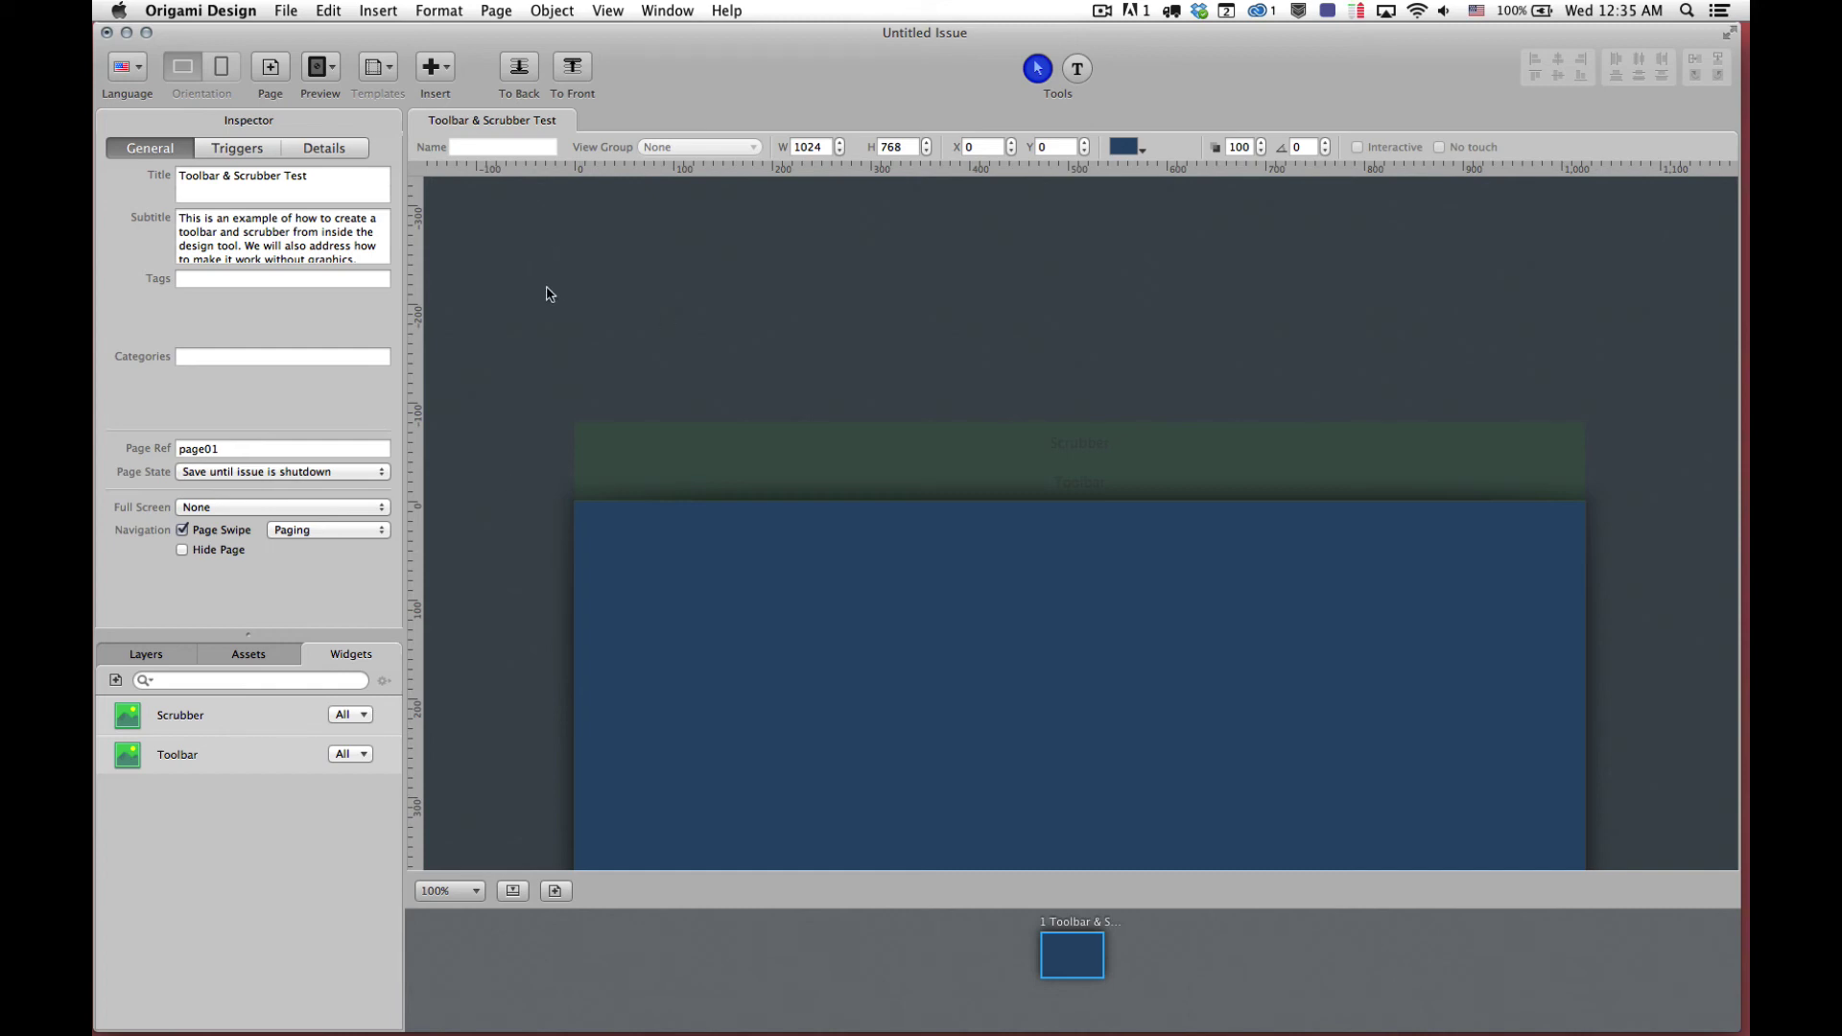
Export the issue for preview to the iPad (WiFi) device
left_click(329, 73)
left_click(332, 89)
Check the iPad preview in Reflector, then return to Origami Design and dismiss the export success alert
key("super+Tab")
key("super+Tab")
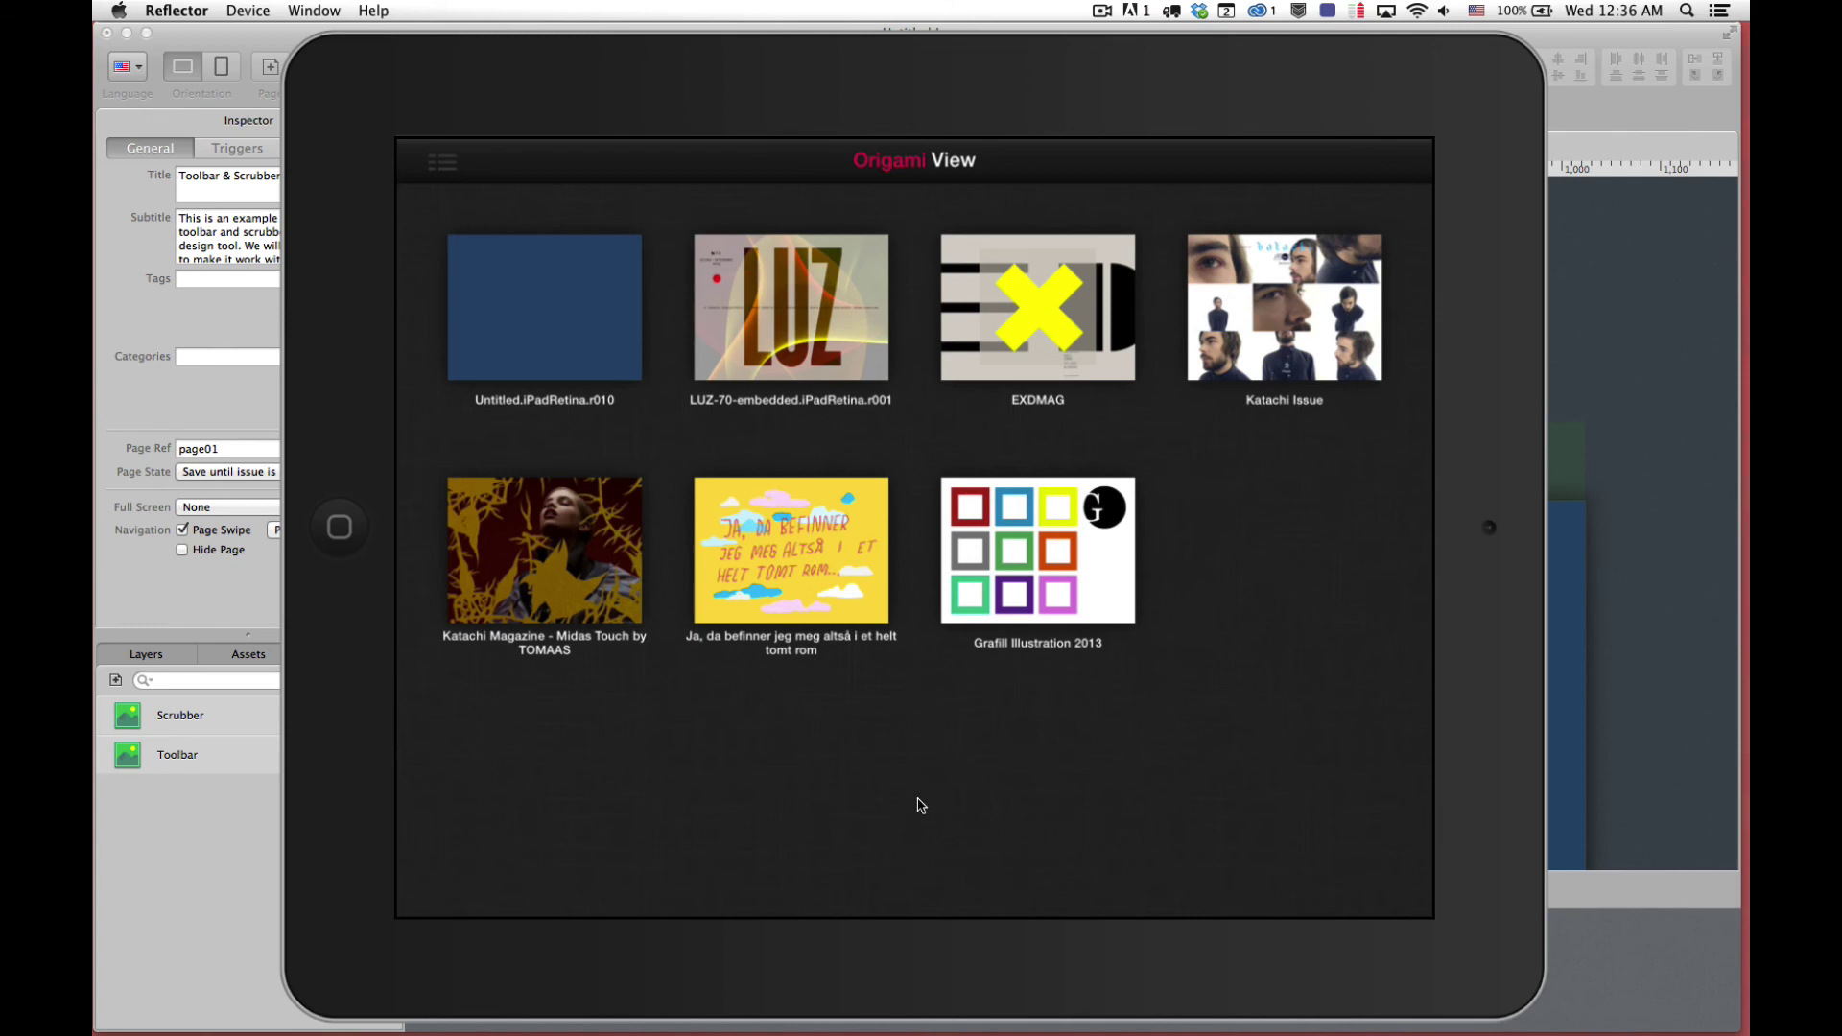
key("super+Tab")
left_click(1054, 211)
scroll(1190, 662, "down", 3)
scroll(1189, 662, "down", 1)
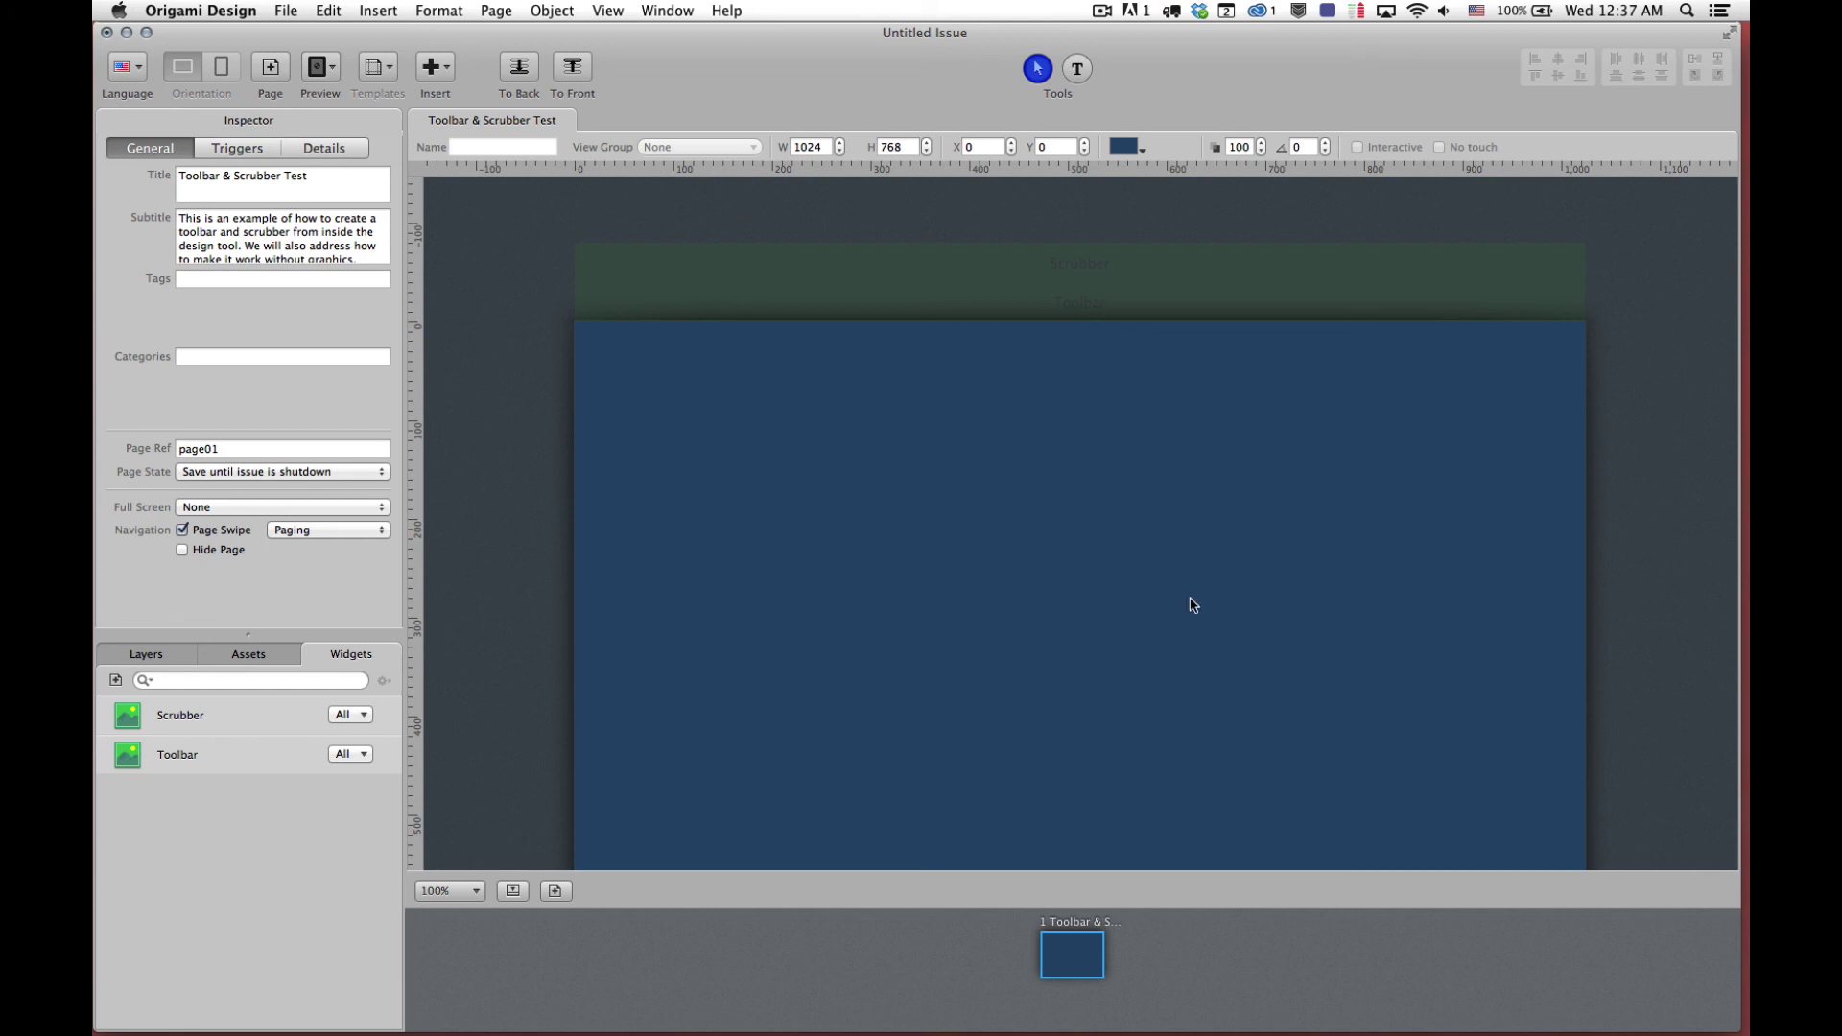
Delete the Toolbar and Scrubber widgets using Remove Widget in the Widgets panel
left_click(1075, 305)
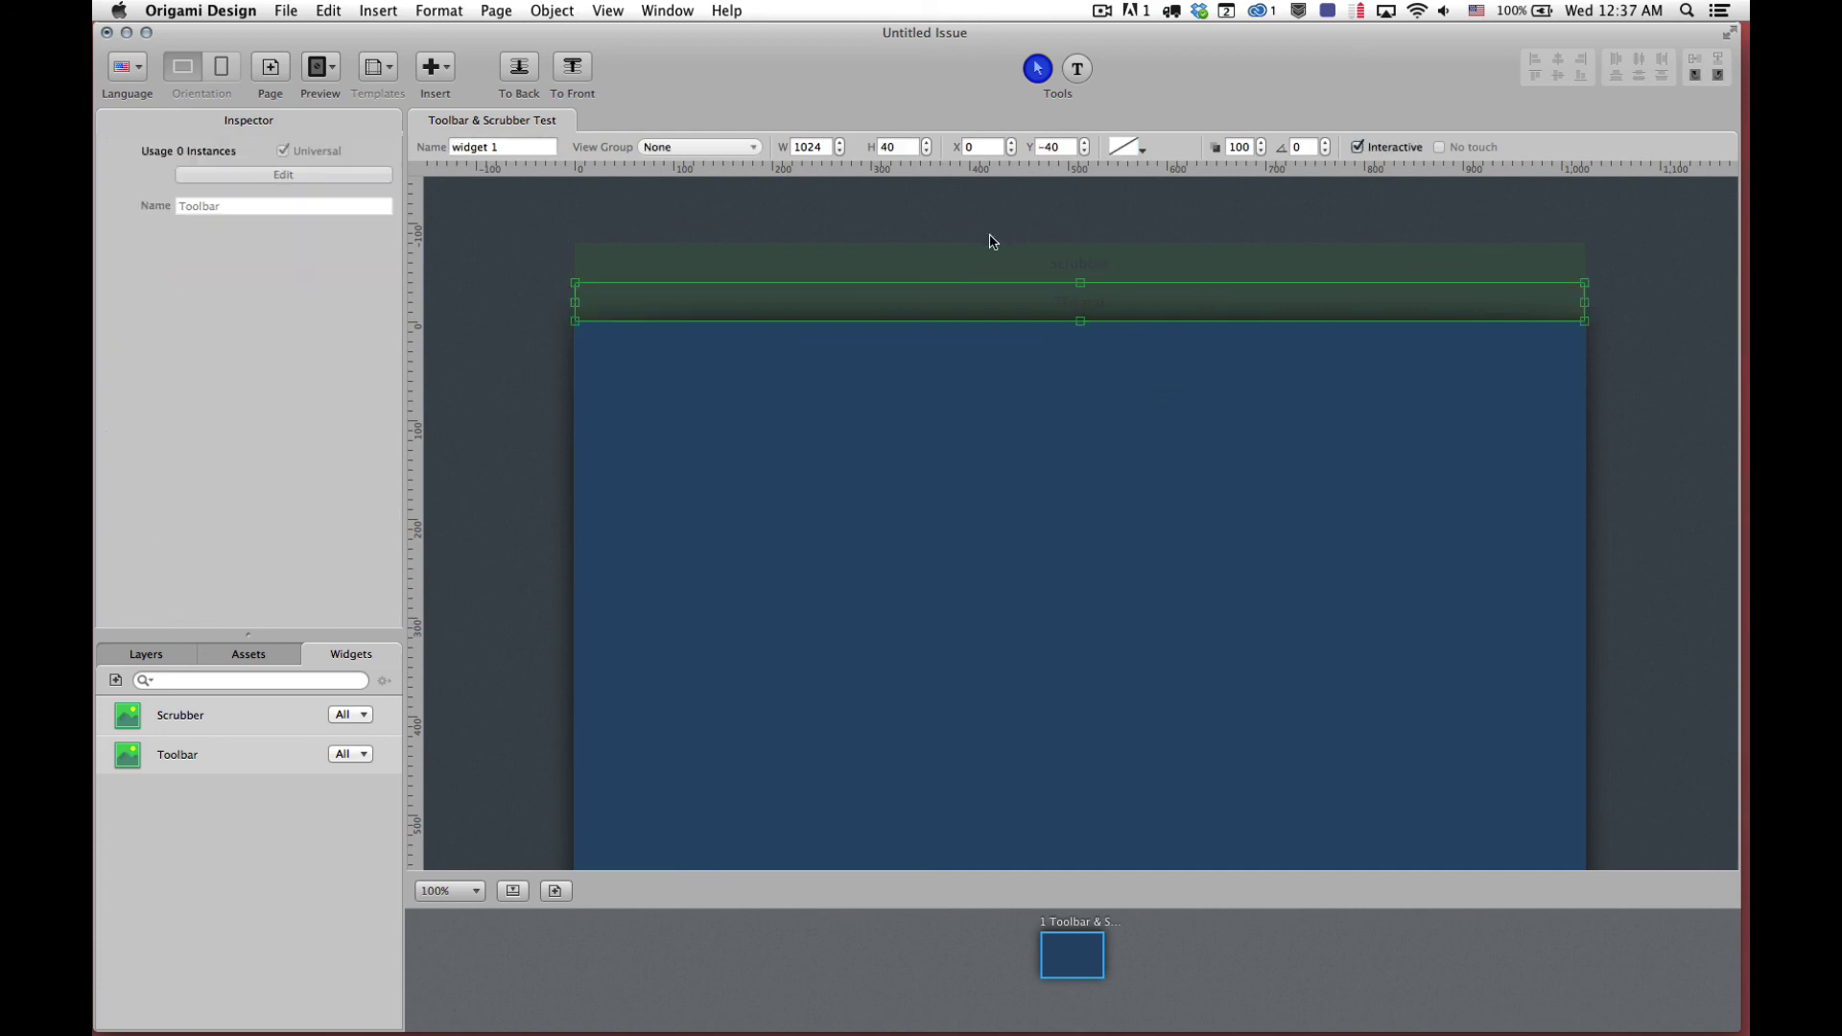
left_click(984, 266)
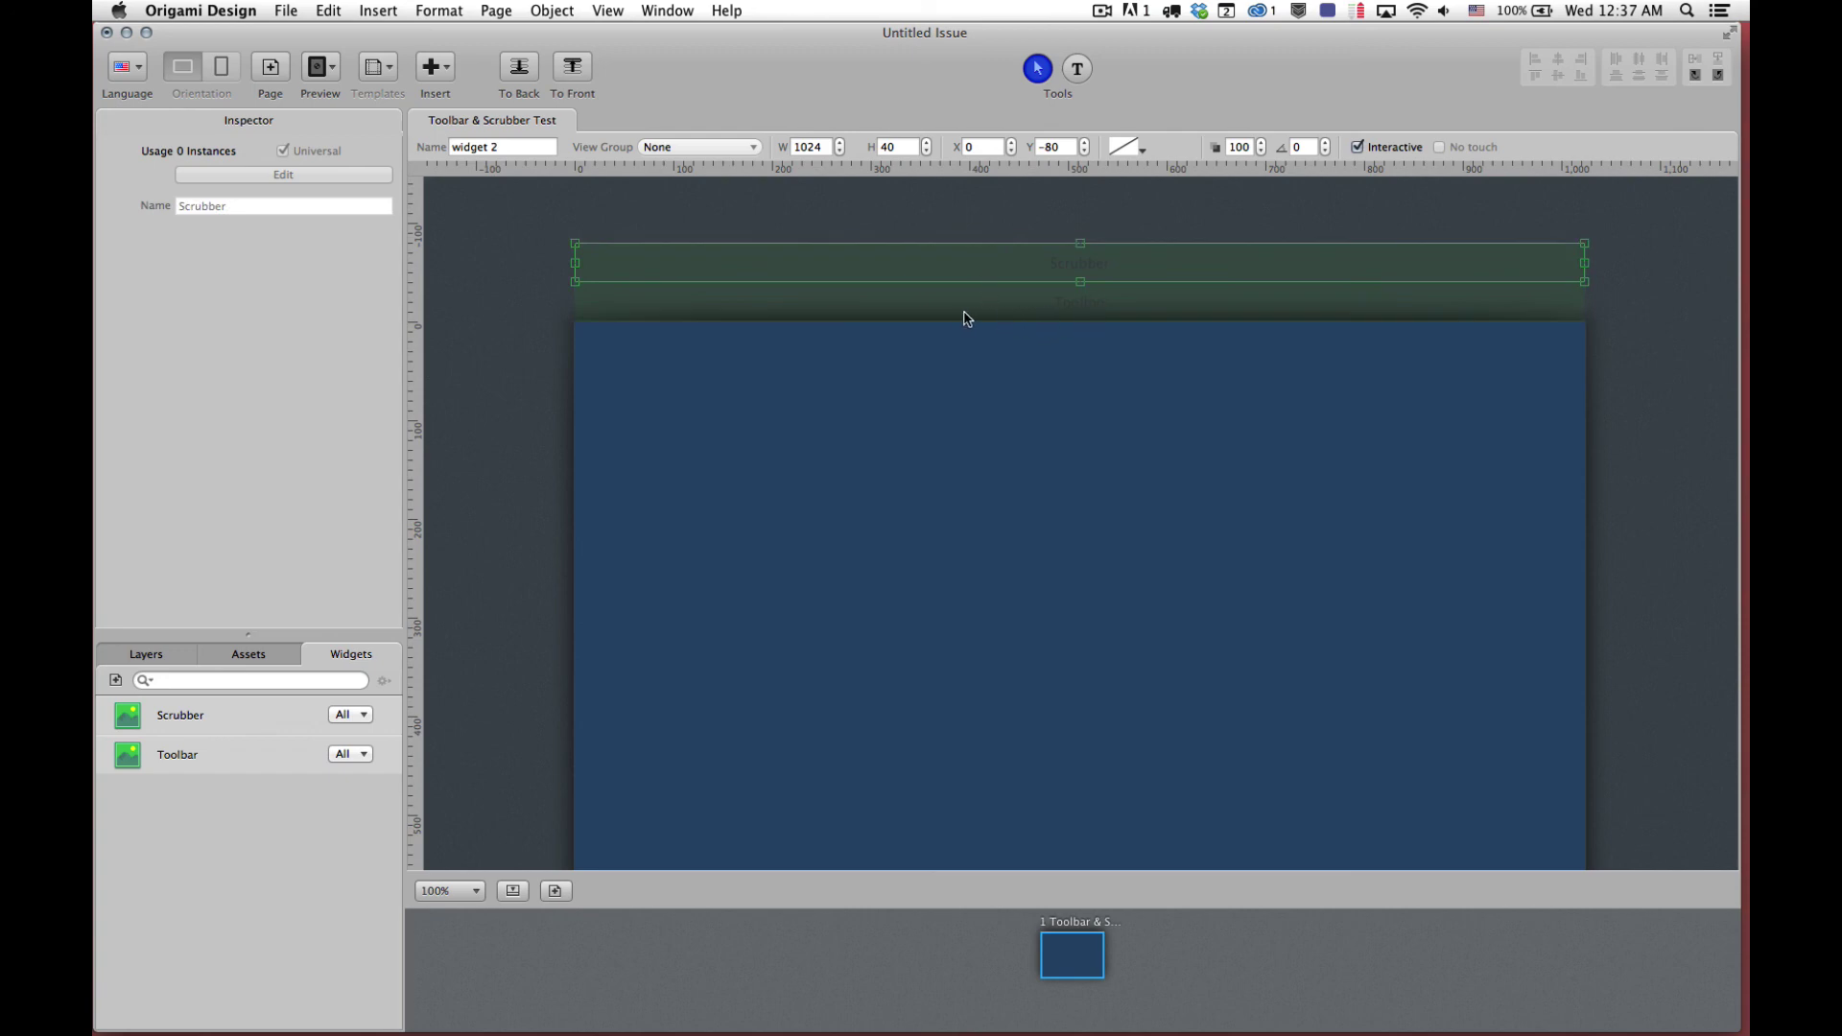
left_click(1038, 307)
left_click(1038, 307)
left_click(1027, 254)
left_click(1028, 259)
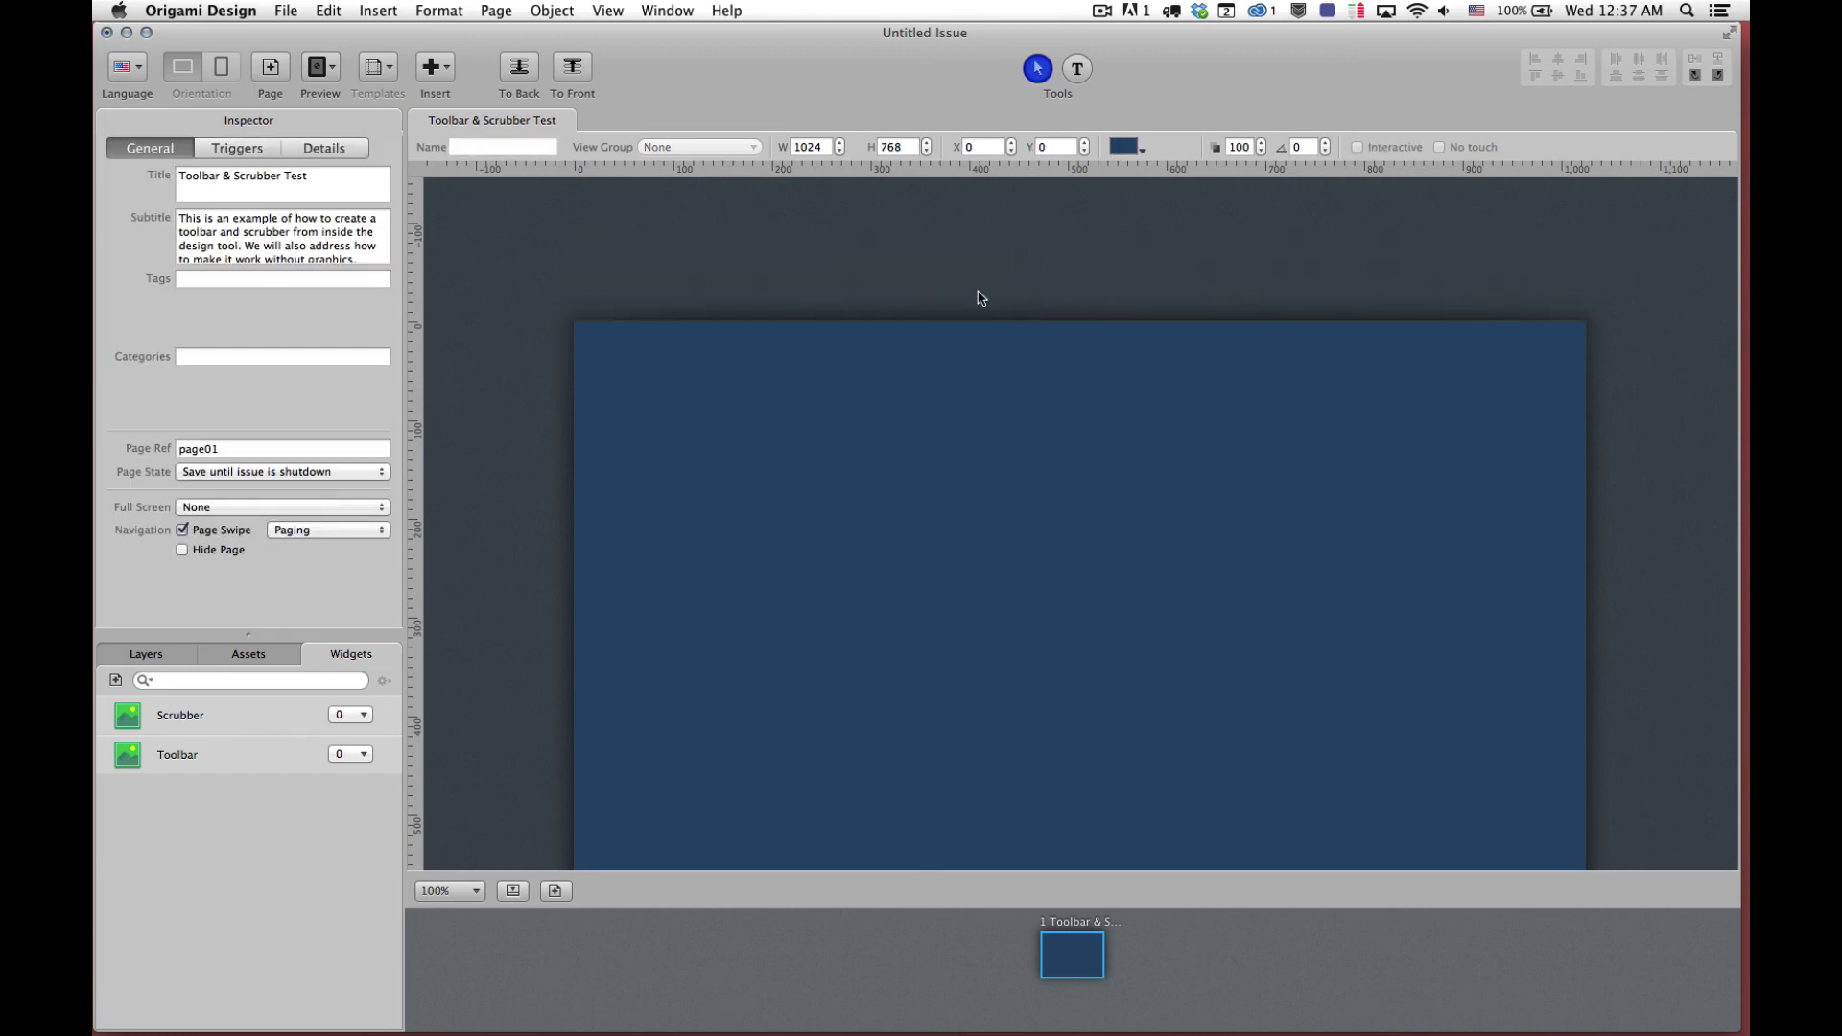
left_click(338, 756)
left_click(377, 889)
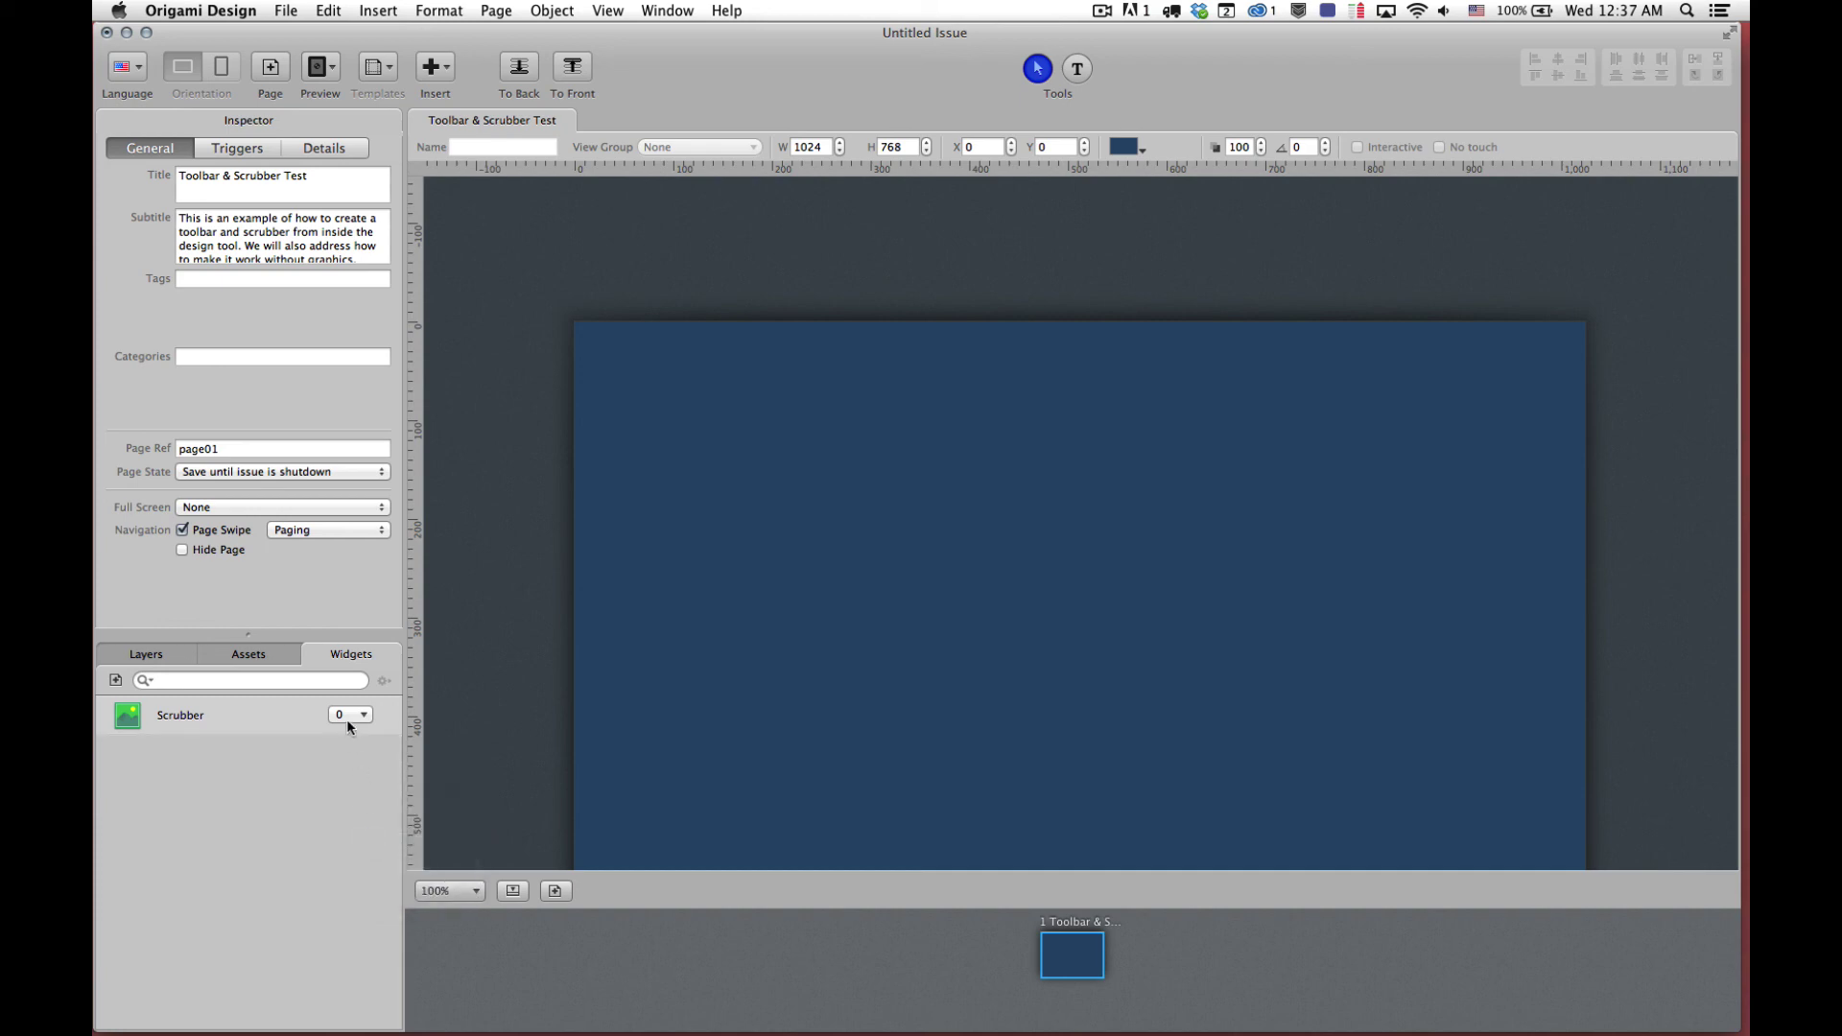
left_click(346, 716)
left_click(372, 852)
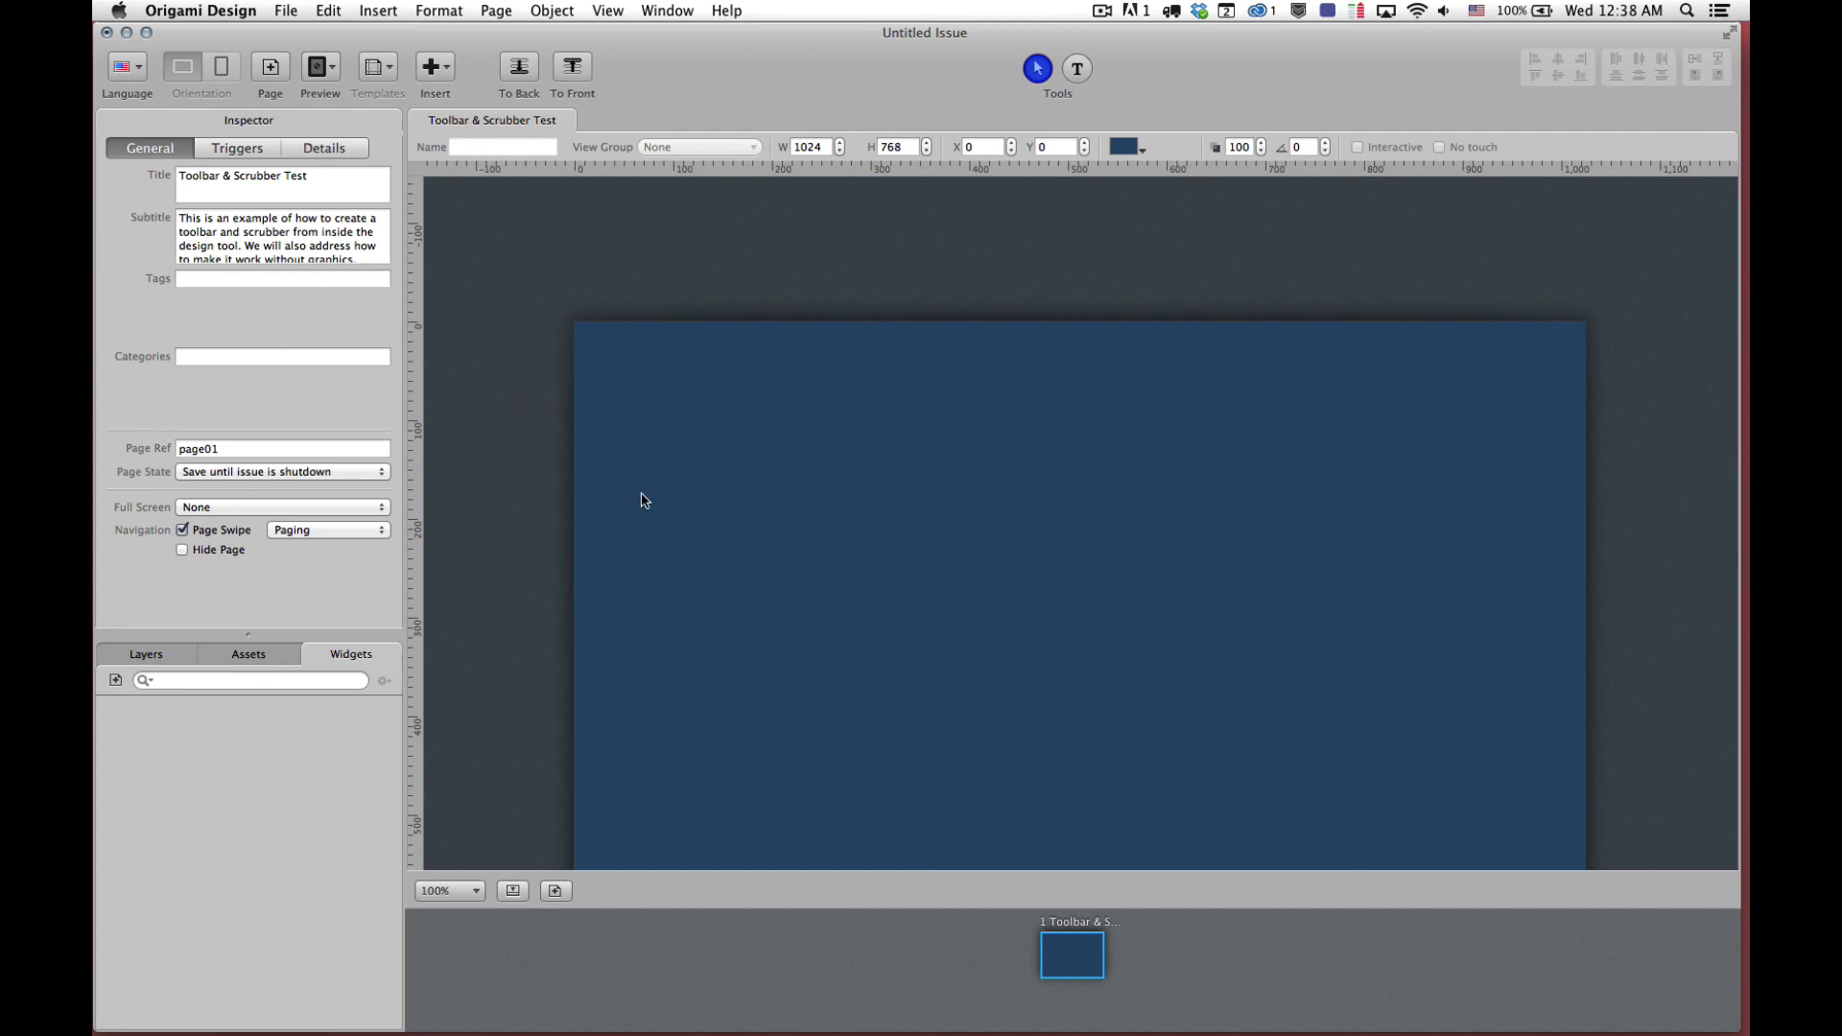
Add a new page trigger with event Shake and function Bookshelf
left_click(240, 150)
left_click(237, 601)
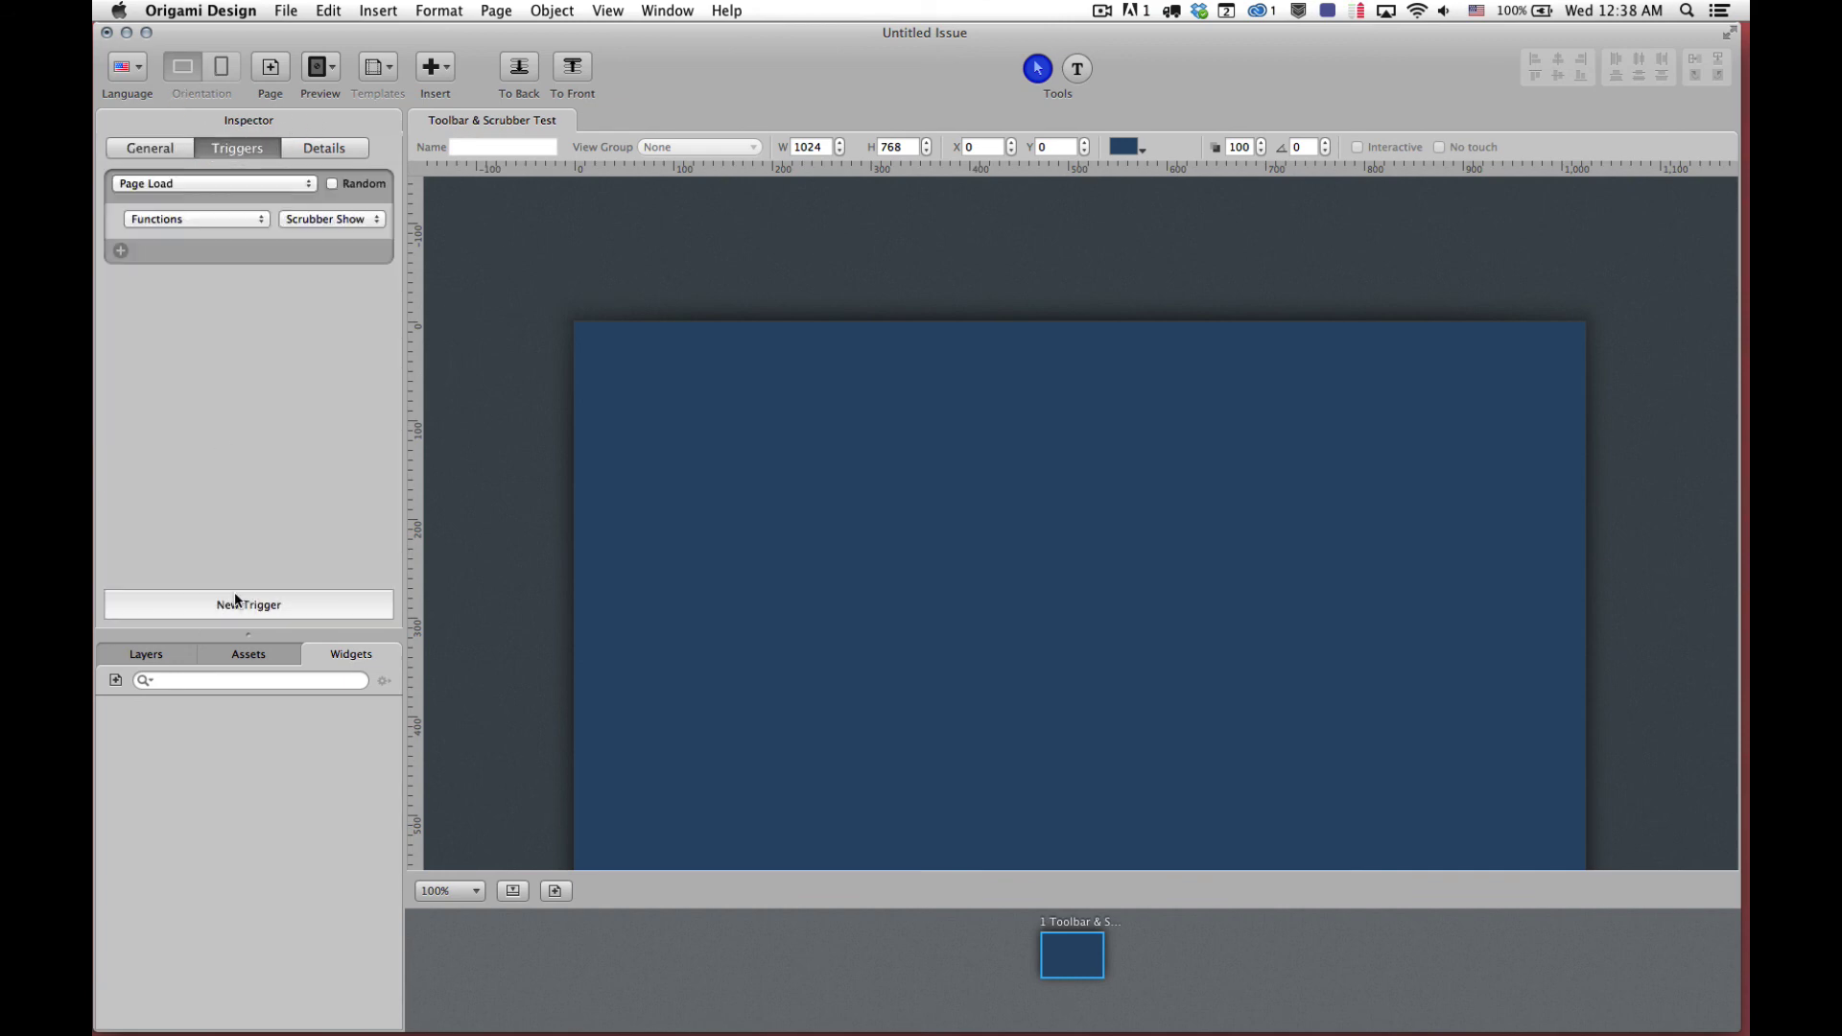
left_click(188, 184)
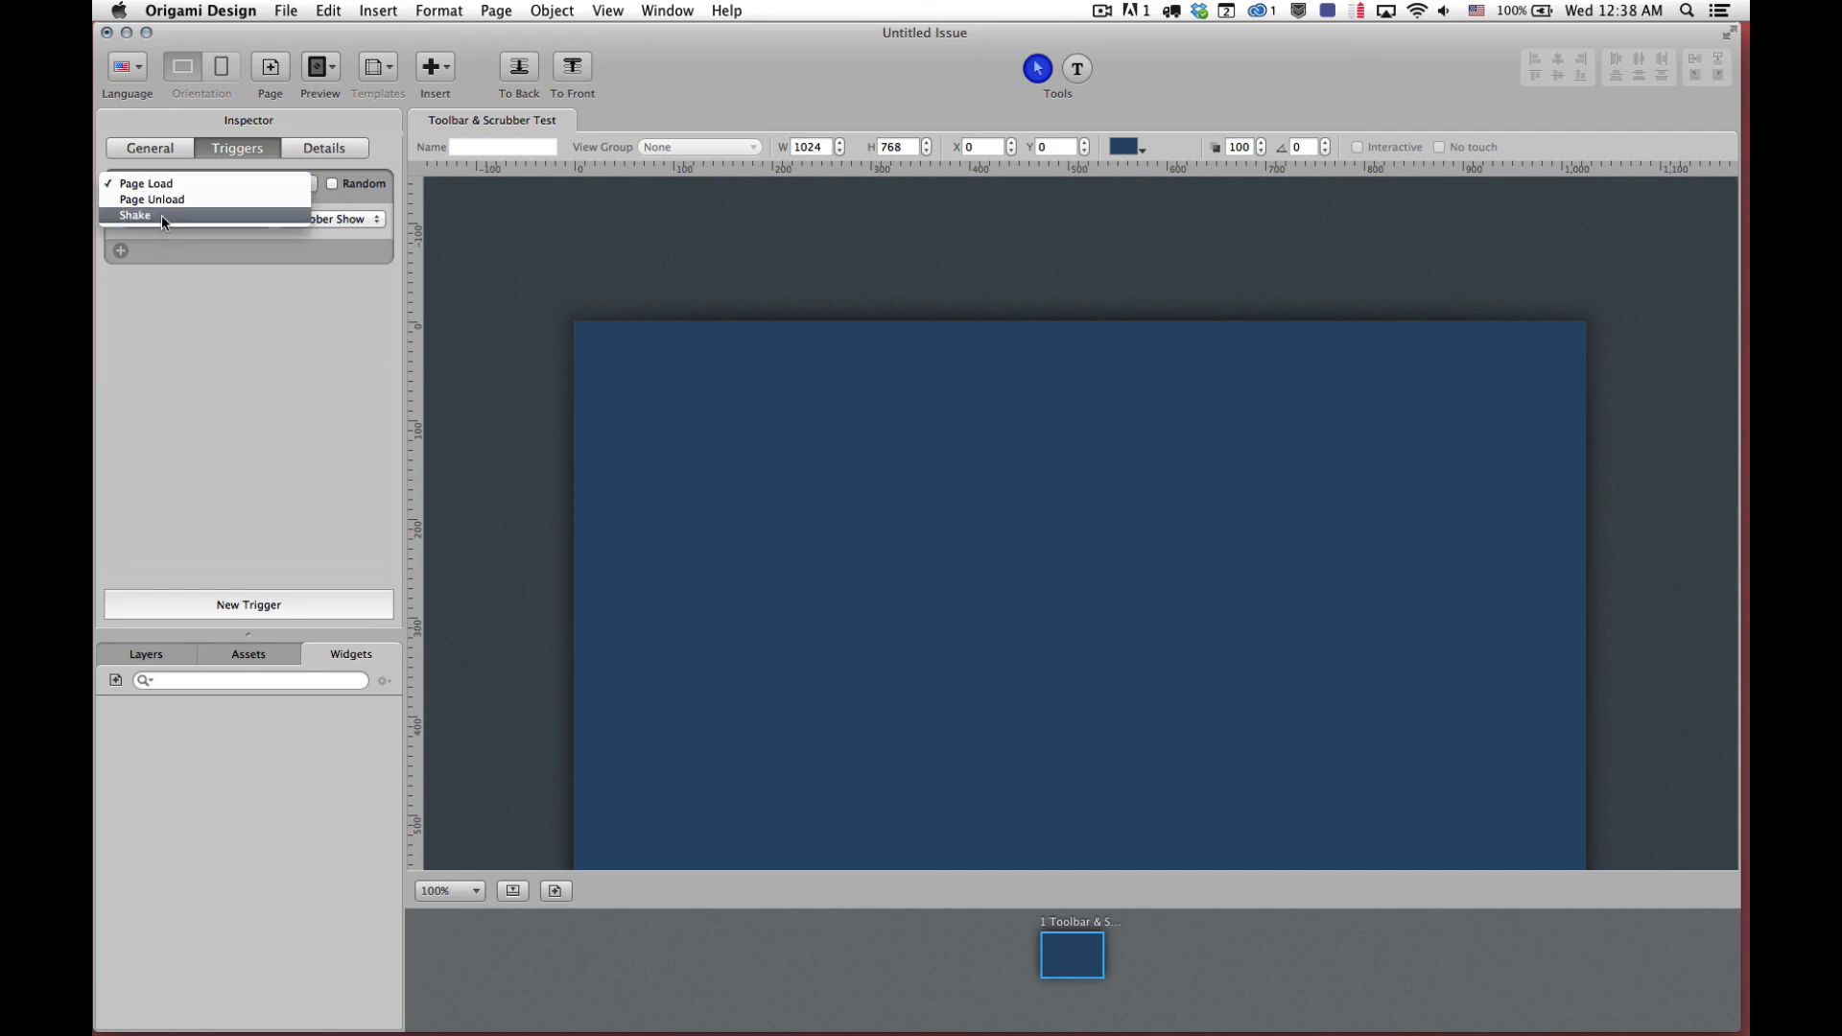
left_click(127, 217)
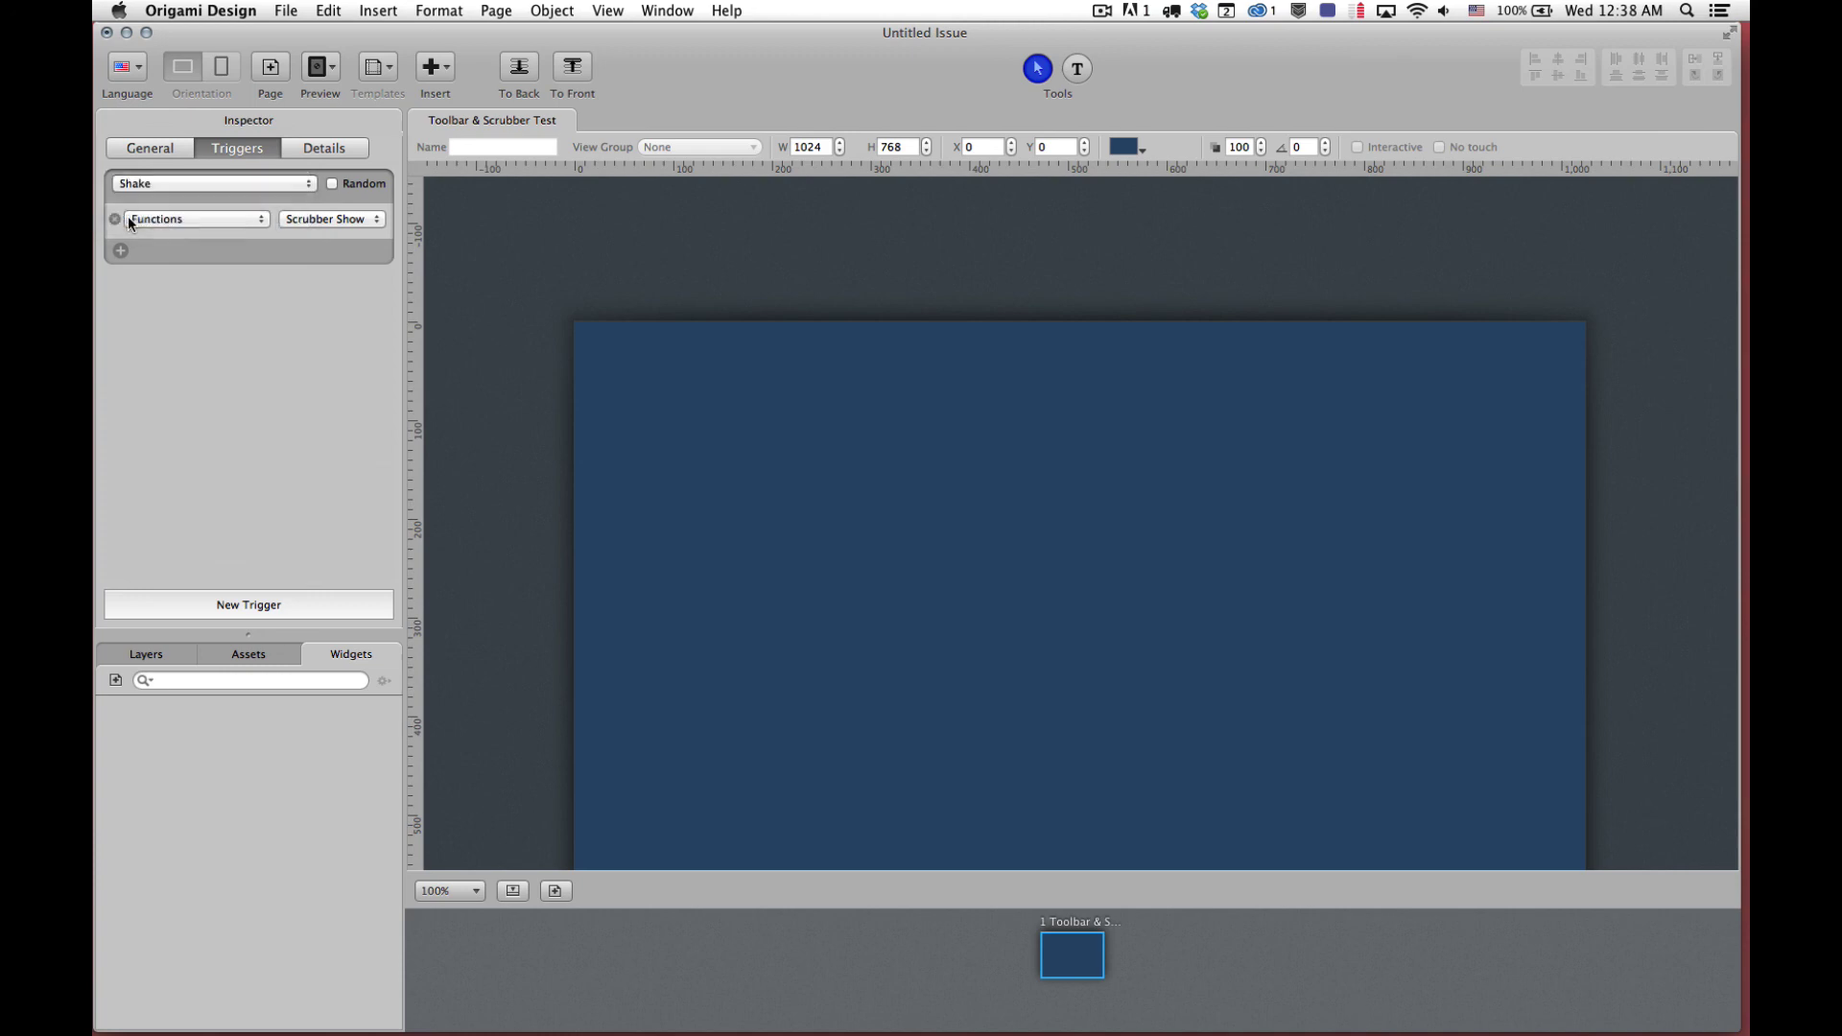
left_click(361, 220)
left_click(309, 597)
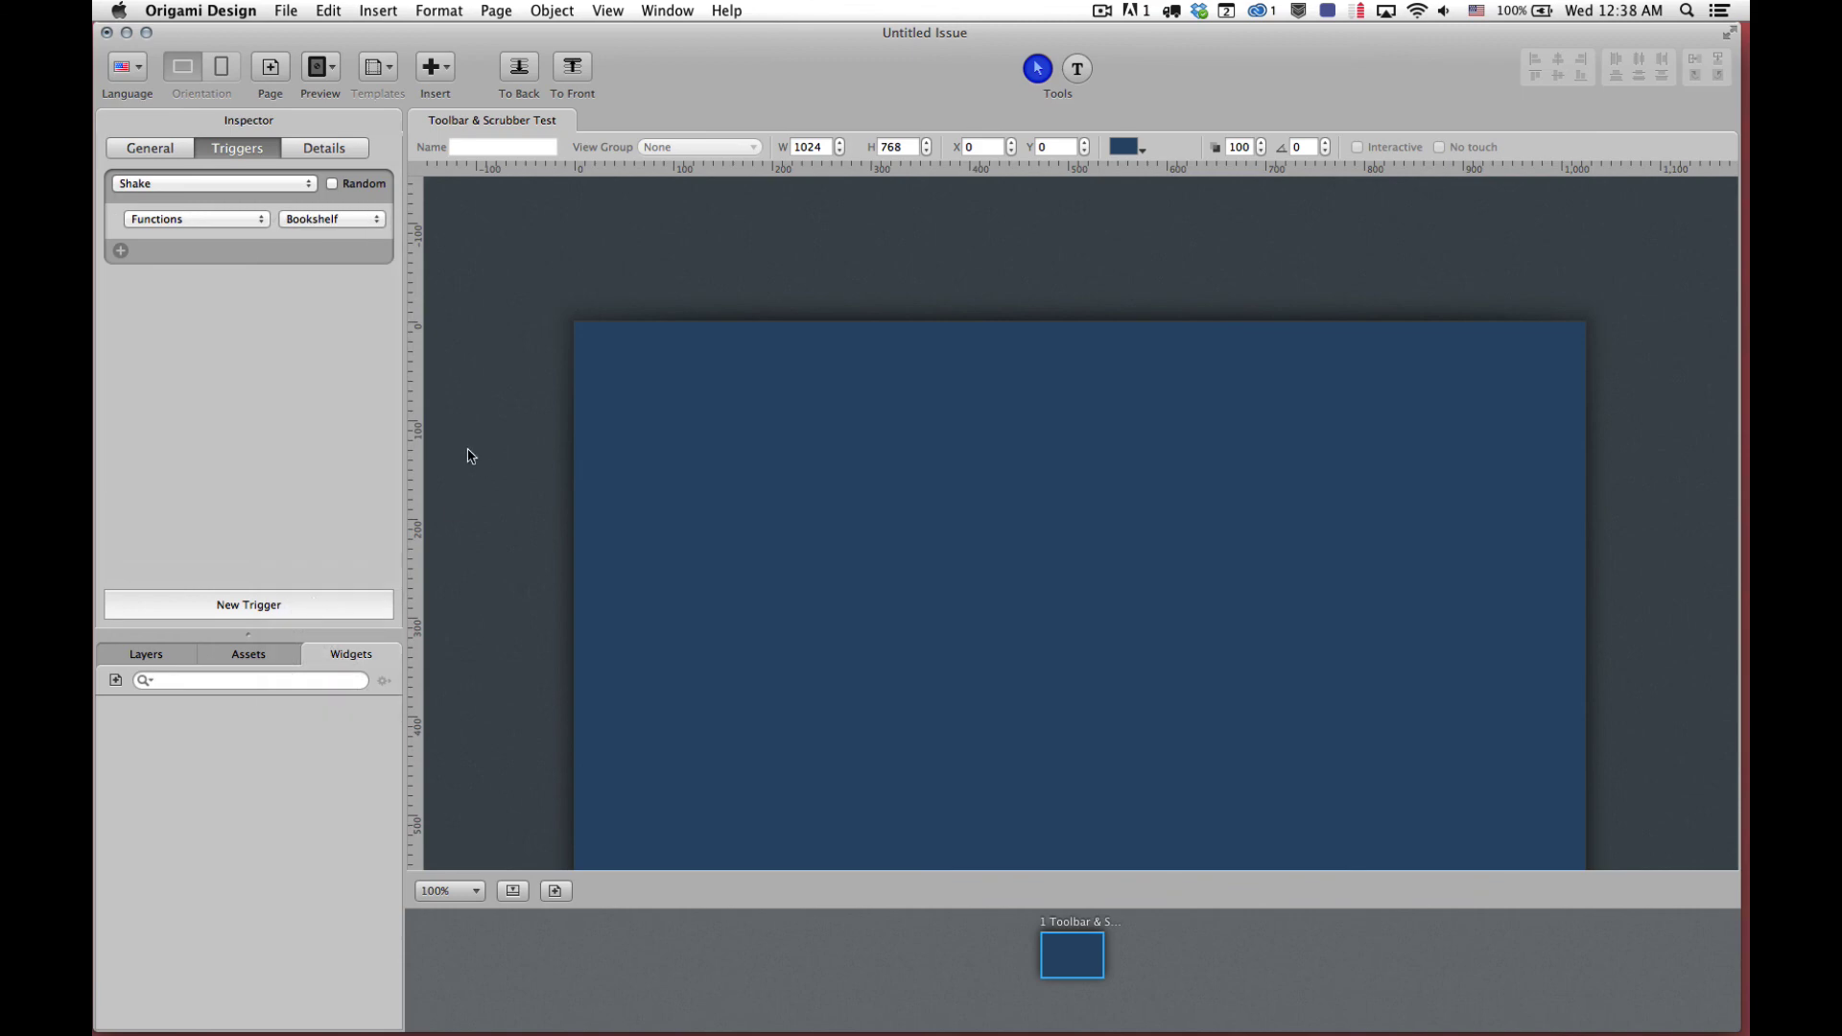